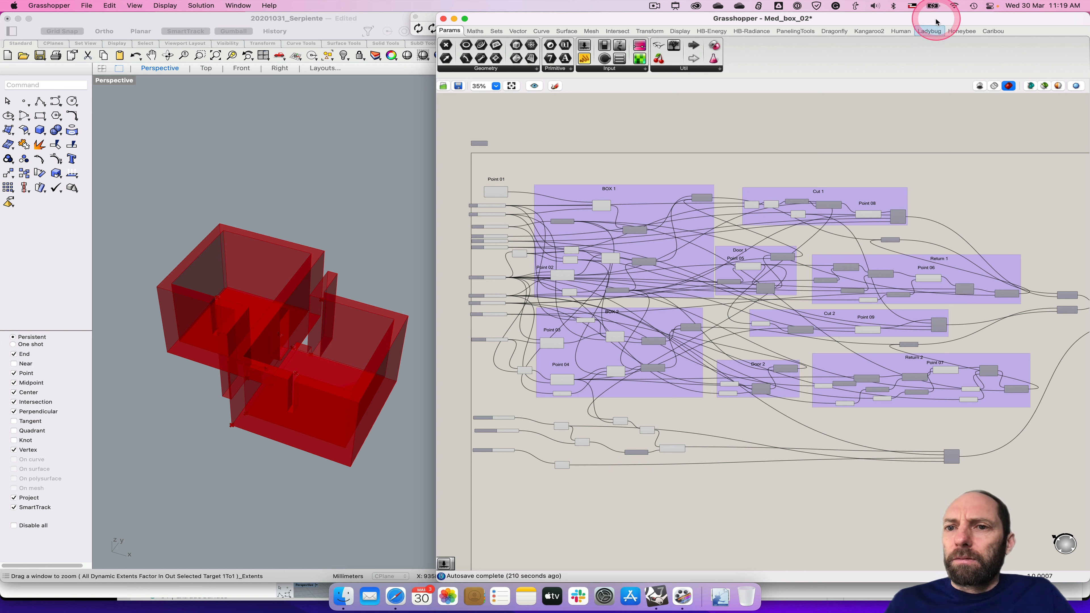
Step: Move the Brep Join component at the end of the definition slightly farther from Merge Faces
{"action": "scroll", "coordinate": [889, 312], "scroll_direction": "up", "scroll_amount": 5}
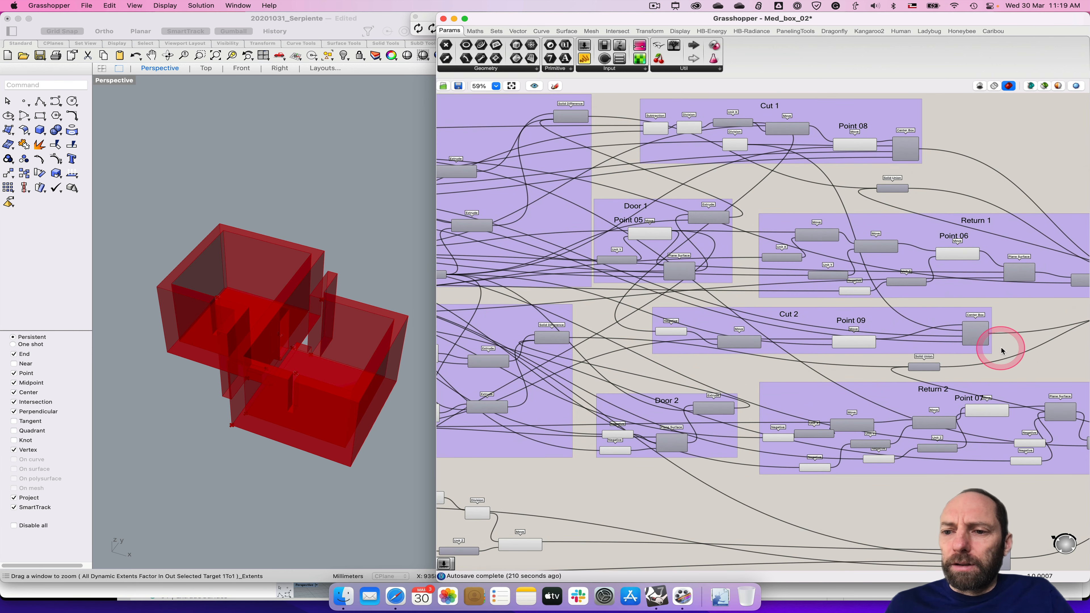
{"action": "right_click_drag", "start_coordinate": [1032, 346], "coordinate": [645, 328]}
{"action": "right_click_drag", "start_coordinate": [913, 363], "coordinate": [692, 357]}
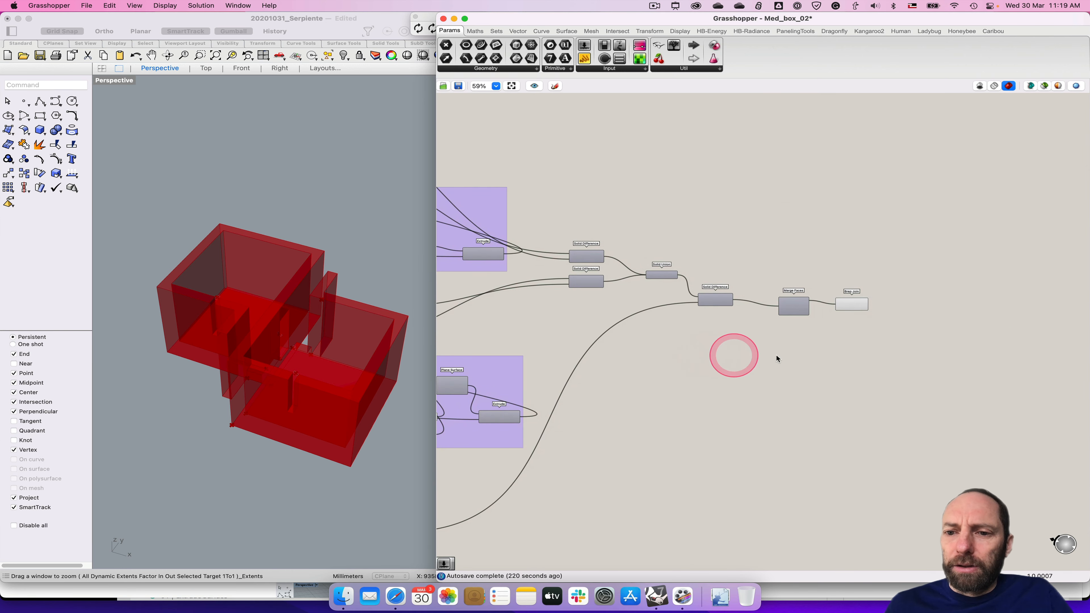
{"action": "scroll", "coordinate": [789, 338], "scroll_direction": "up", "scroll_amount": 4}
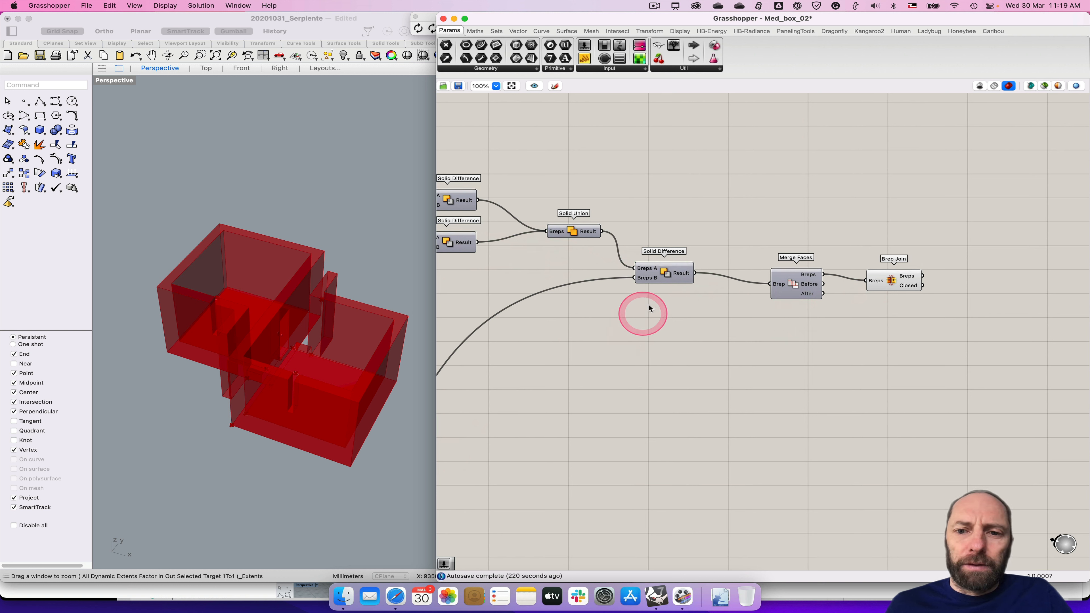
{"action": "left_click", "coordinate": [669, 274]}
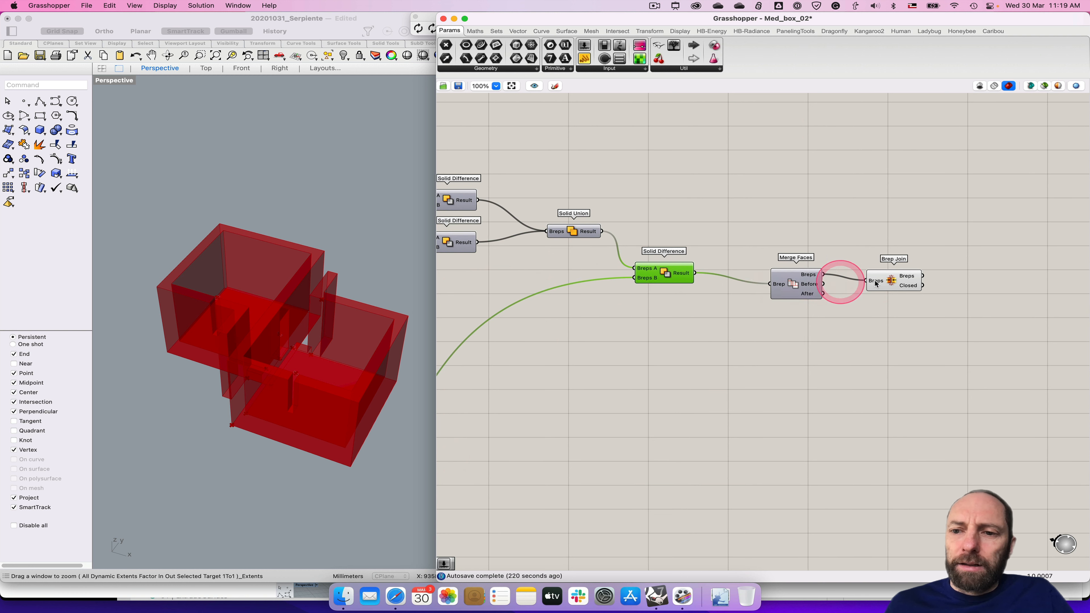
{"action": "left_click_drag", "start_coordinate": [876, 283], "coordinate": [916, 288]}
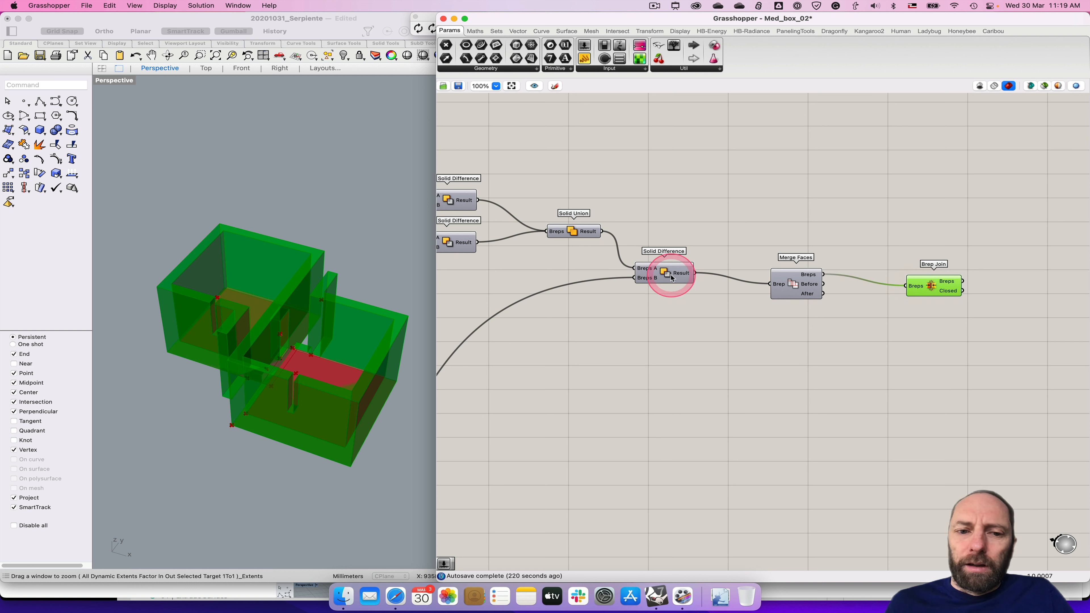
Step: Turn off the preview of Brep Join and turn on the preview of the final Solid Difference component
{"action": "right_click", "coordinate": [929, 286]}
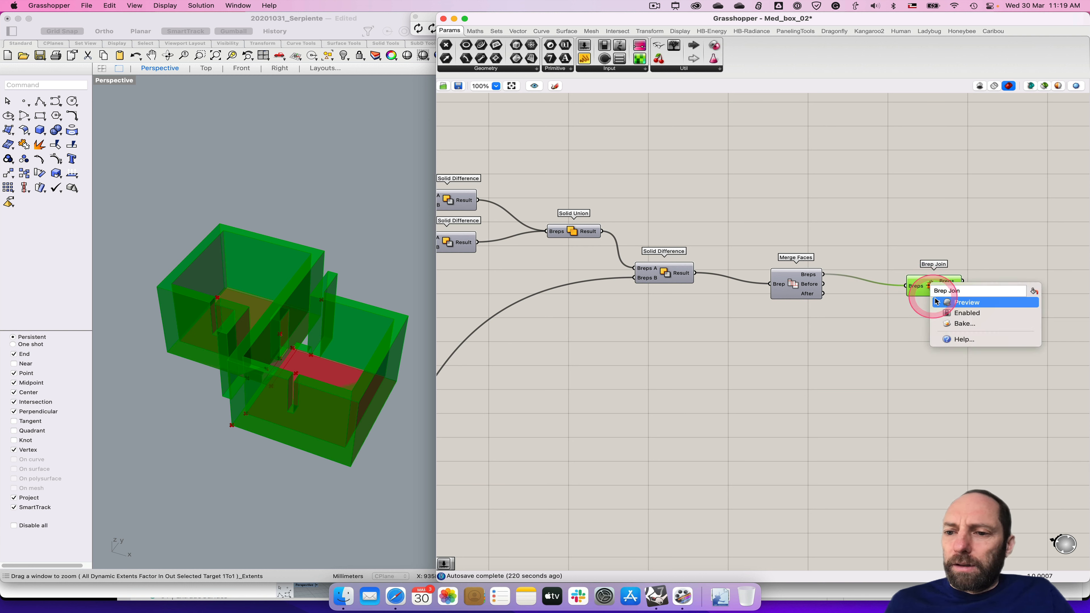
{"action": "left_click", "coordinate": [959, 313]}
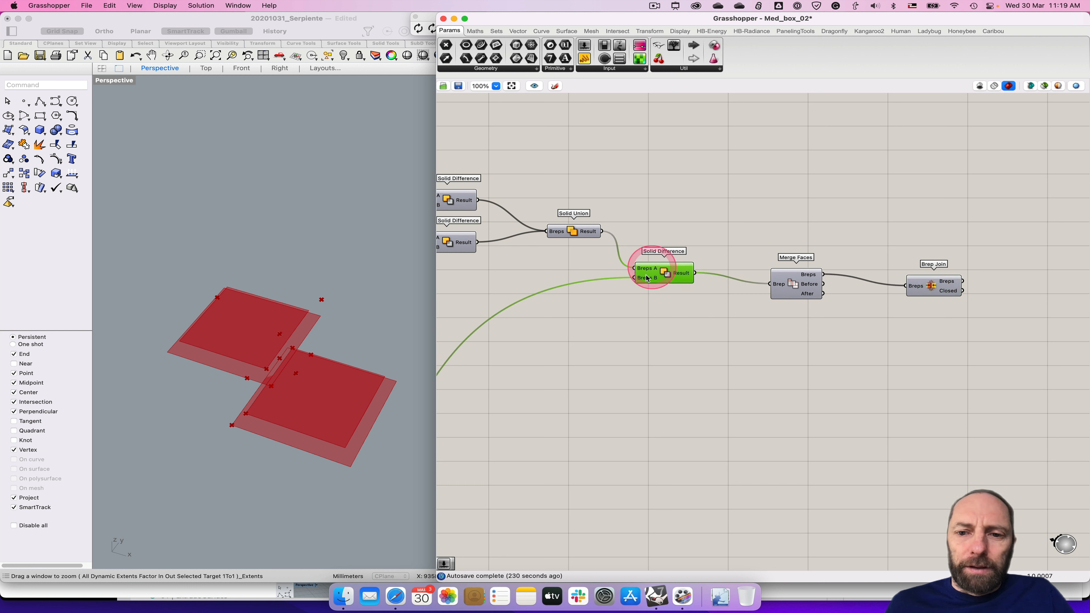
{"action": "right_click", "coordinate": [663, 277]}
{"action": "left_click", "coordinate": [683, 292]}
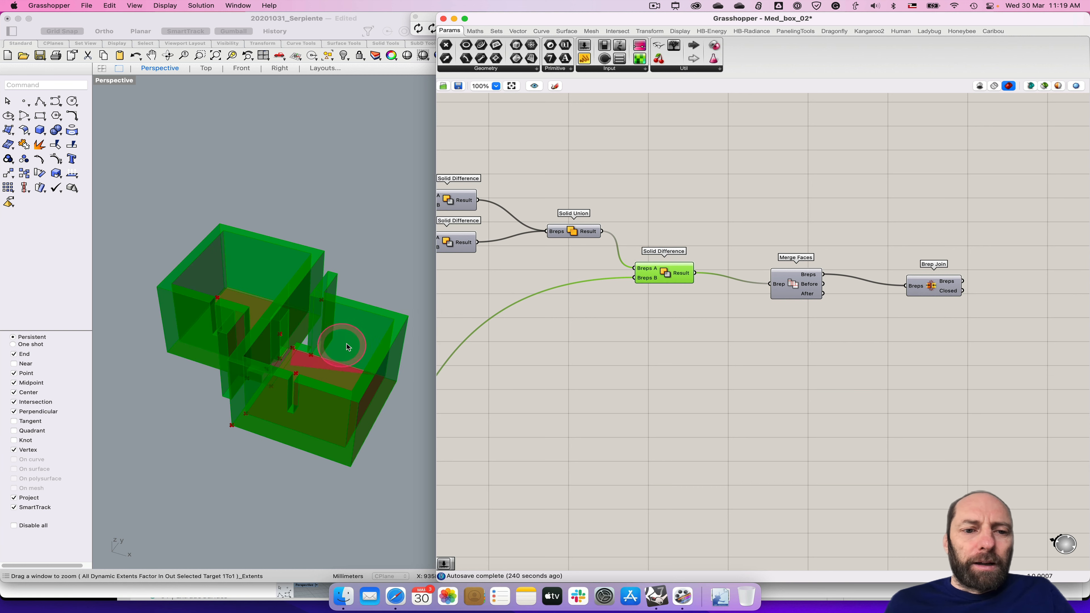
Step: Bake the result of the final Solid Difference component onto the Default layer with colour By Layer
{"action": "right_click_drag", "start_coordinate": [347, 344], "coordinate": [360, 359]}
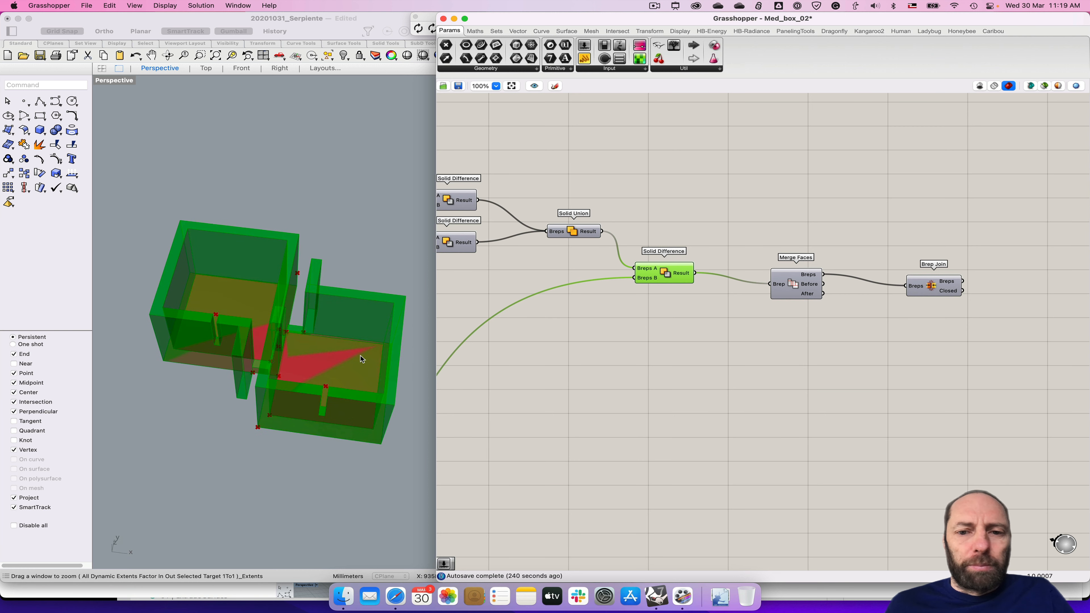
{"action": "right_click", "coordinate": [664, 274]}
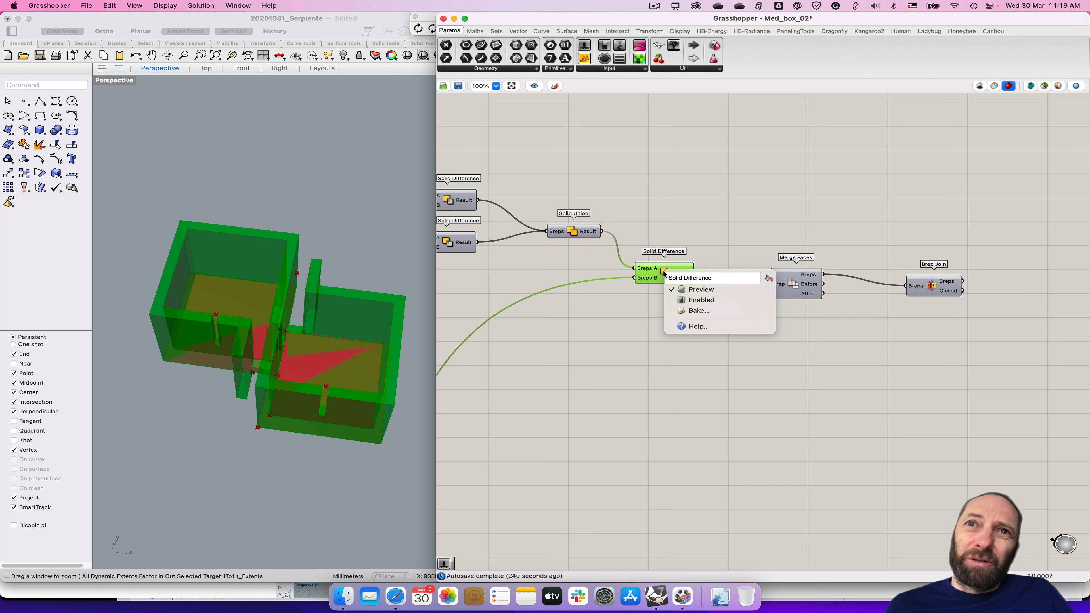
{"action": "left_click", "coordinate": [700, 311]}
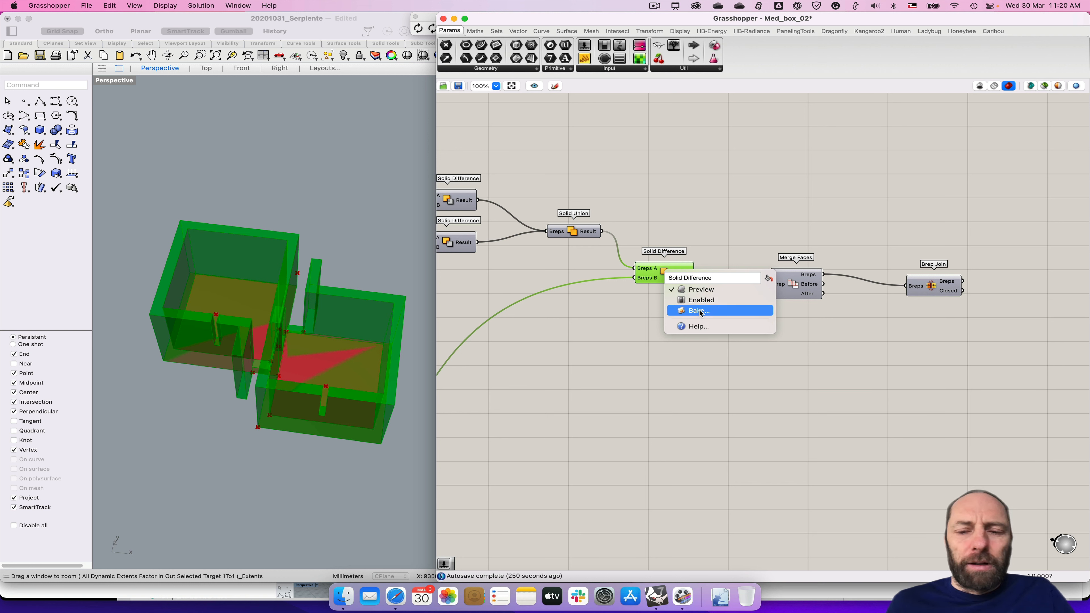
{"action": "left_click", "coordinate": [700, 312]}
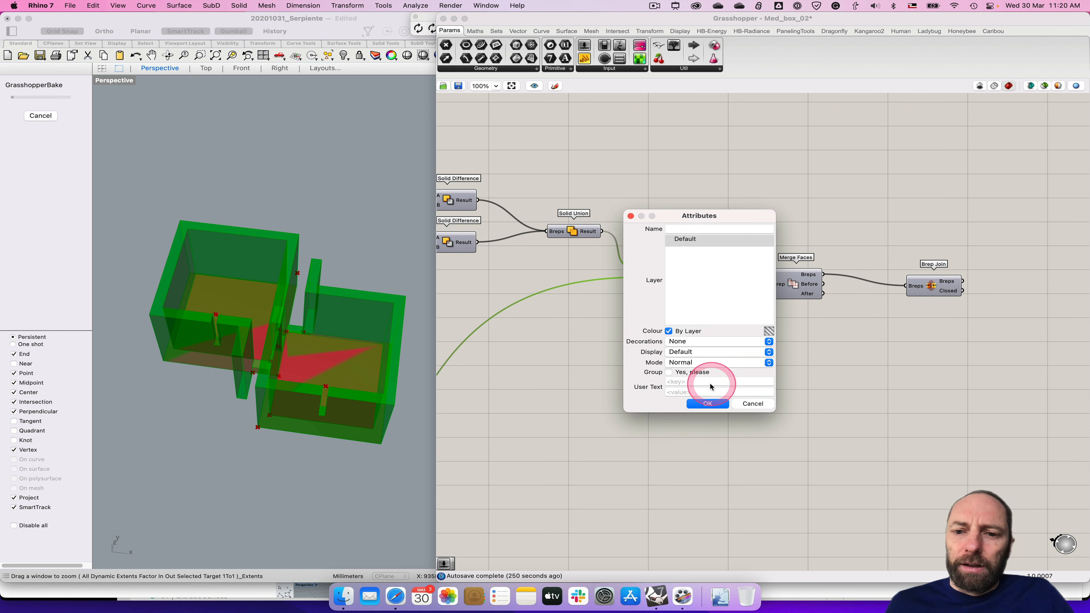
{"action": "left_click", "coordinate": [709, 404]}
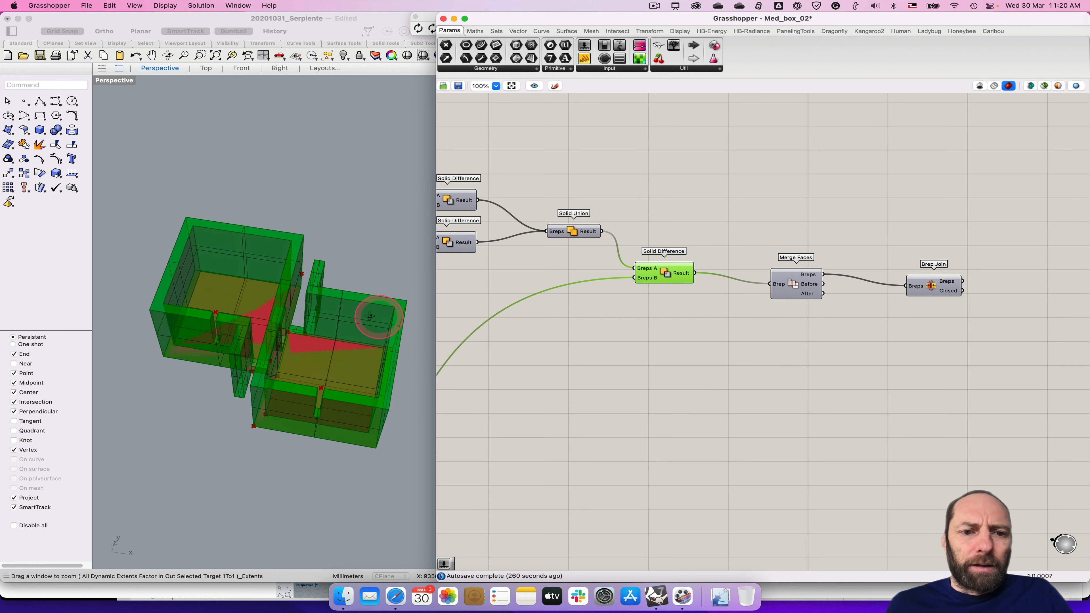
Step: Move the baked Solid Difference polysurface behind the Grasshopper preview so that the two stand apart, and deselect it
{"action": "right_click_drag", "start_coordinate": [370, 316], "coordinate": [360, 309]}
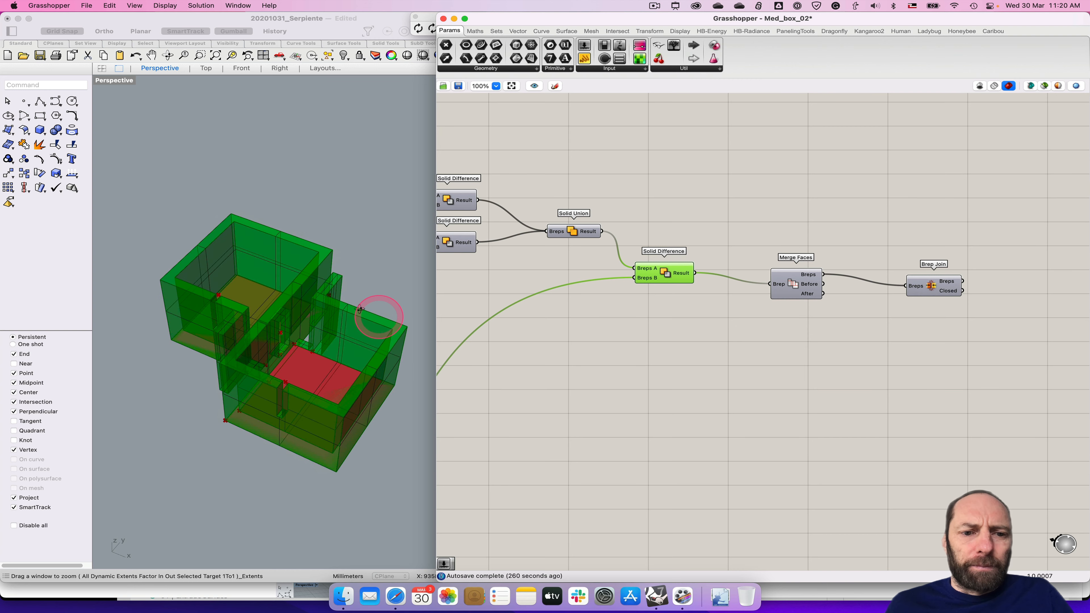
{"action": "left_click", "coordinate": [291, 302]}
{"action": "left_click", "coordinate": [300, 310]}
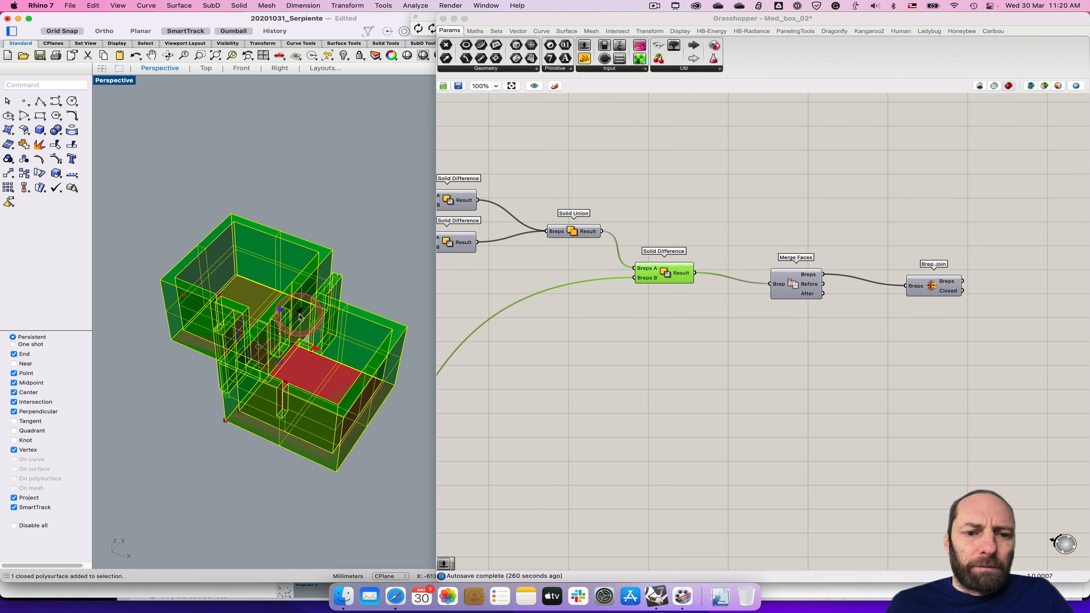
{"action": "left_click_drag", "start_coordinate": [300, 317], "coordinate": [378, 186]}
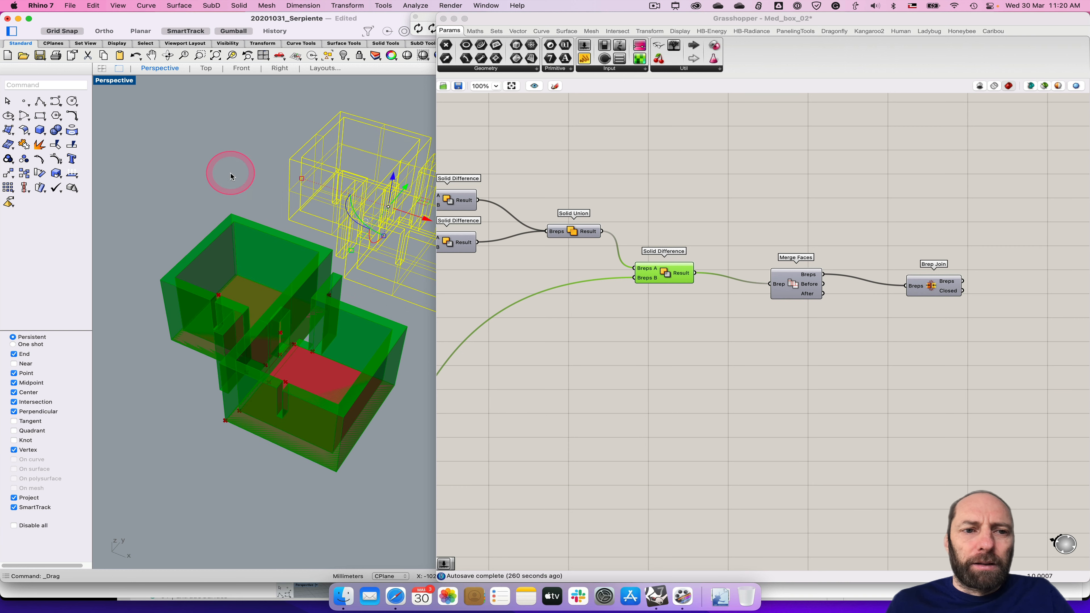
{"action": "right_click_drag", "start_coordinate": [231, 173], "coordinate": [228, 171]}
{"action": "left_click", "coordinate": [224, 159]}
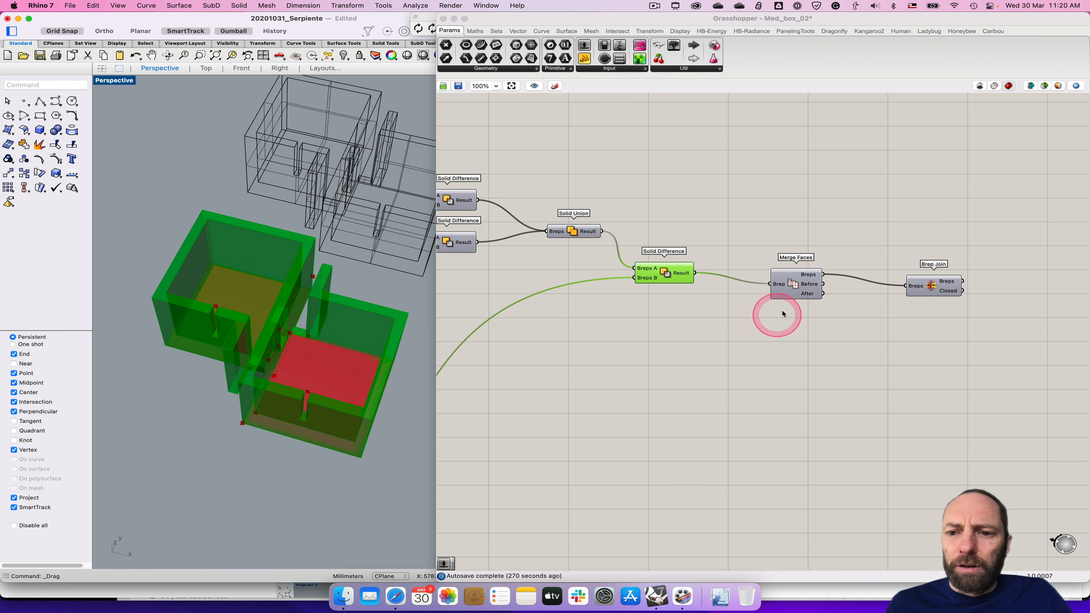
Step: Set the Perspective viewport to Arctic display mode and inspect the wall edges of the baked model
{"action": "left_click", "coordinate": [111, 81]}
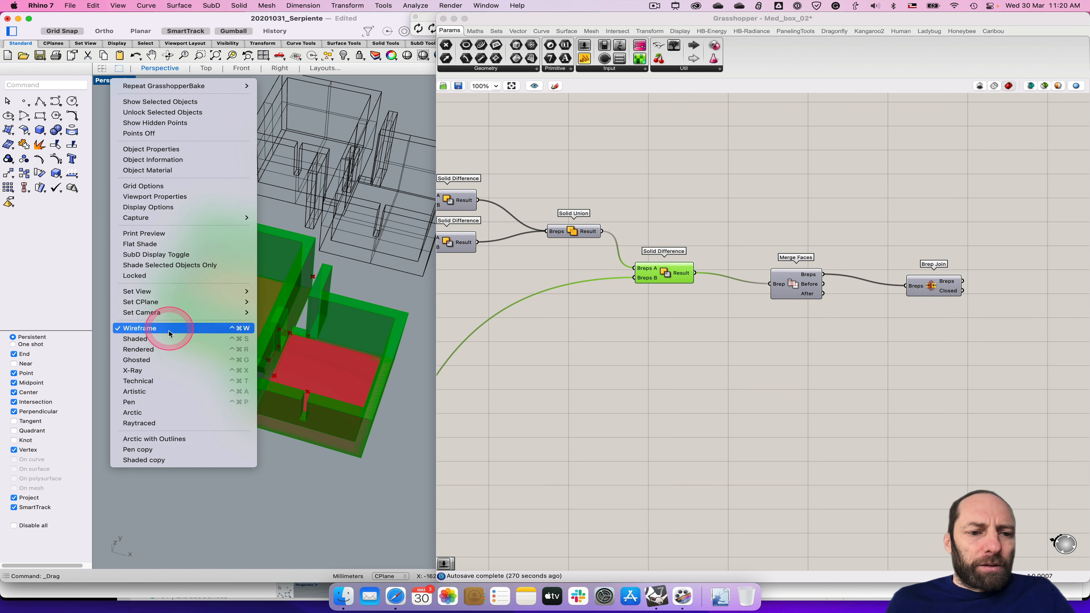
{"action": "left_click", "coordinate": [159, 413]}
{"action": "right_click_drag", "start_coordinate": [289, 257], "coordinate": [290, 258]}
{"action": "scroll", "coordinate": [277, 167], "scroll_direction": "up", "scroll_amount": 4}
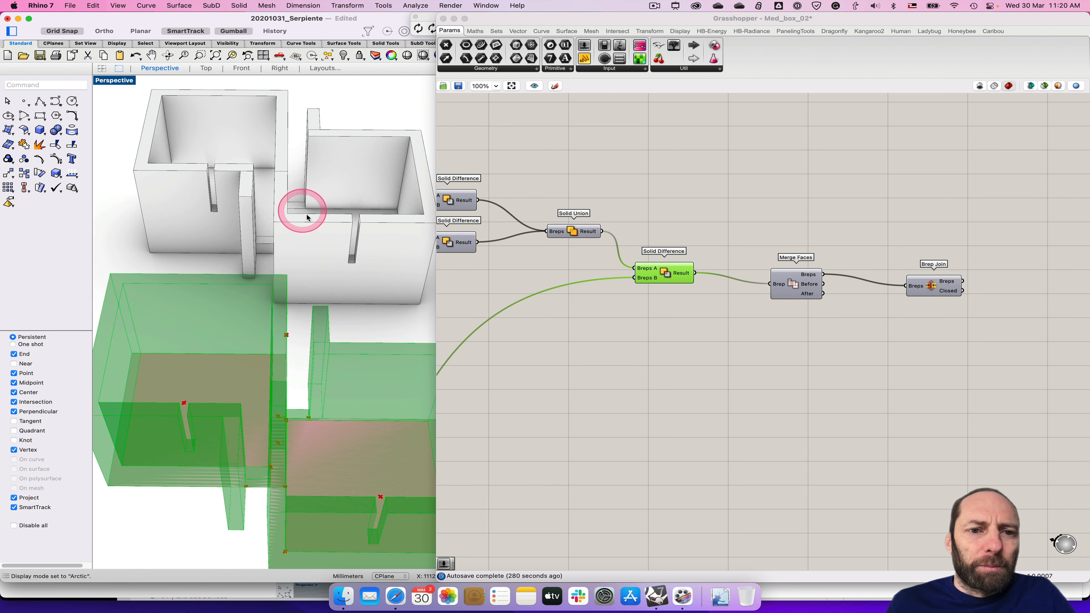
{"action": "mouse_move", "coordinate": [308, 216]}
{"action": "right_mouse_down"}
{"action": "mouse_move", "coordinate": [308, 225]}
{"action": "mouse_move", "coordinate": [312, 212]}
{"action": "right_mouse_up"}
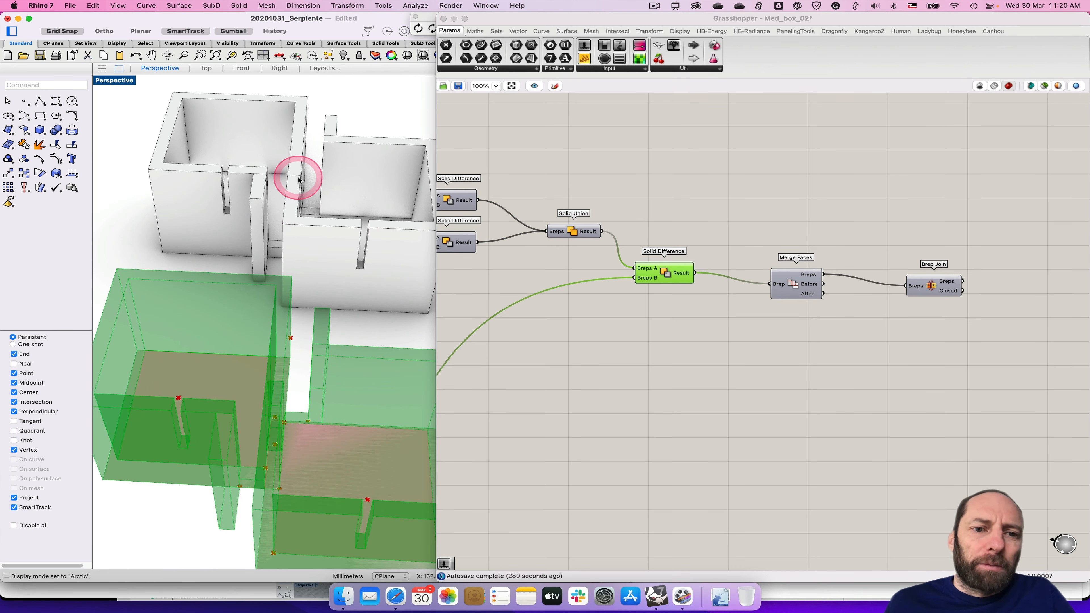
{"action": "mouse_move", "coordinate": [319, 214]}
{"action": "right_mouse_down"}
{"action": "mouse_move", "coordinate": [316, 232]}
{"action": "mouse_move", "coordinate": [321, 219]}
{"action": "right_mouse_up"}
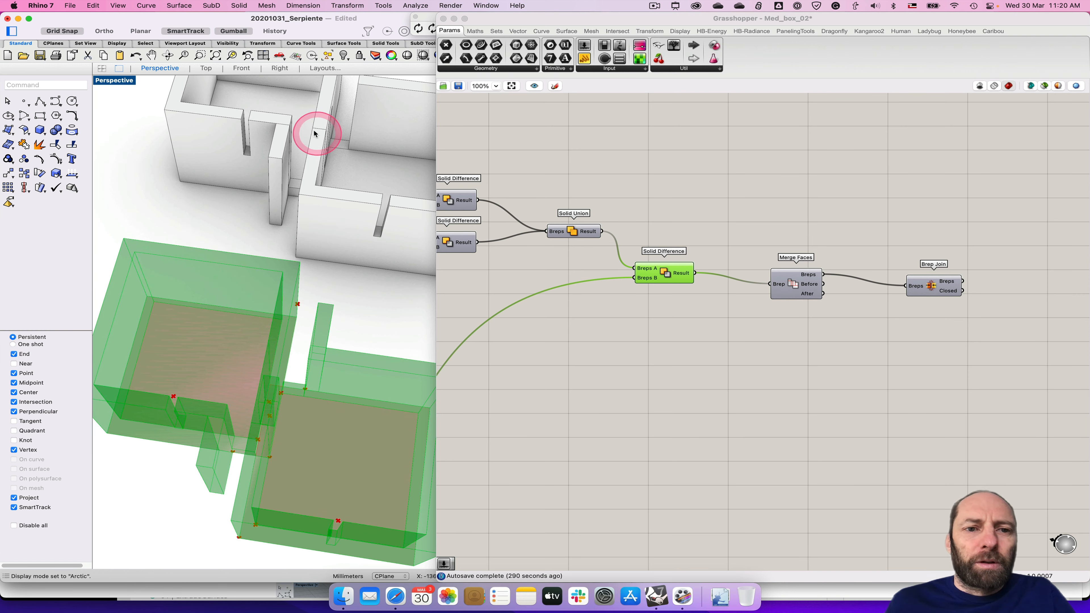
{"action": "right_click_drag", "start_coordinate": [337, 165], "coordinate": [338, 152]}
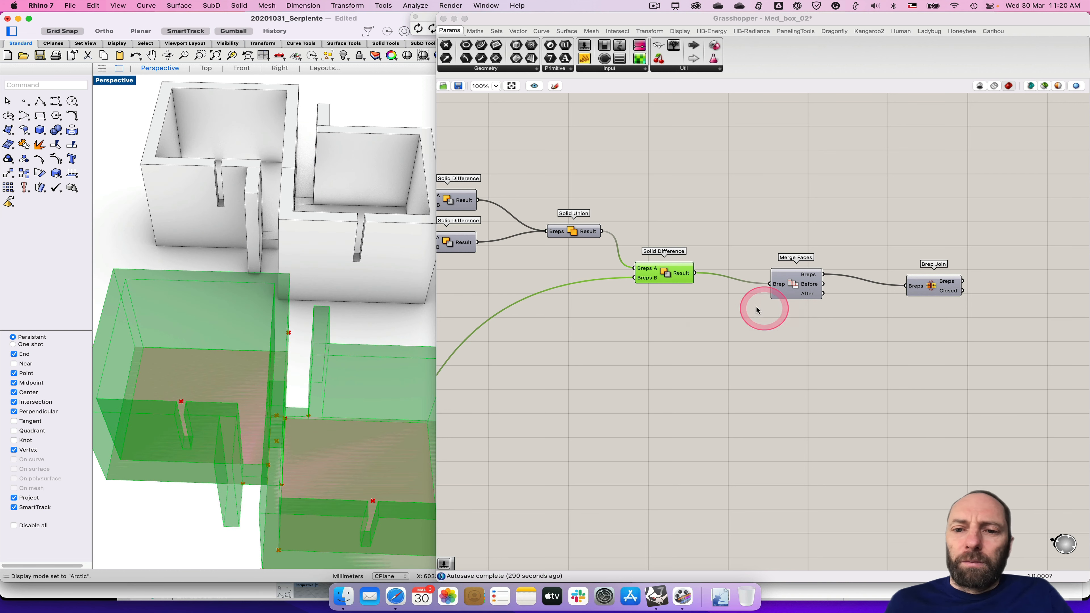
Step: Turn off the preview of the final Solid Difference and turn on the preview of Merge Faces
{"action": "right_click", "coordinate": [666, 276]}
{"action": "left_click", "coordinate": [707, 290]}
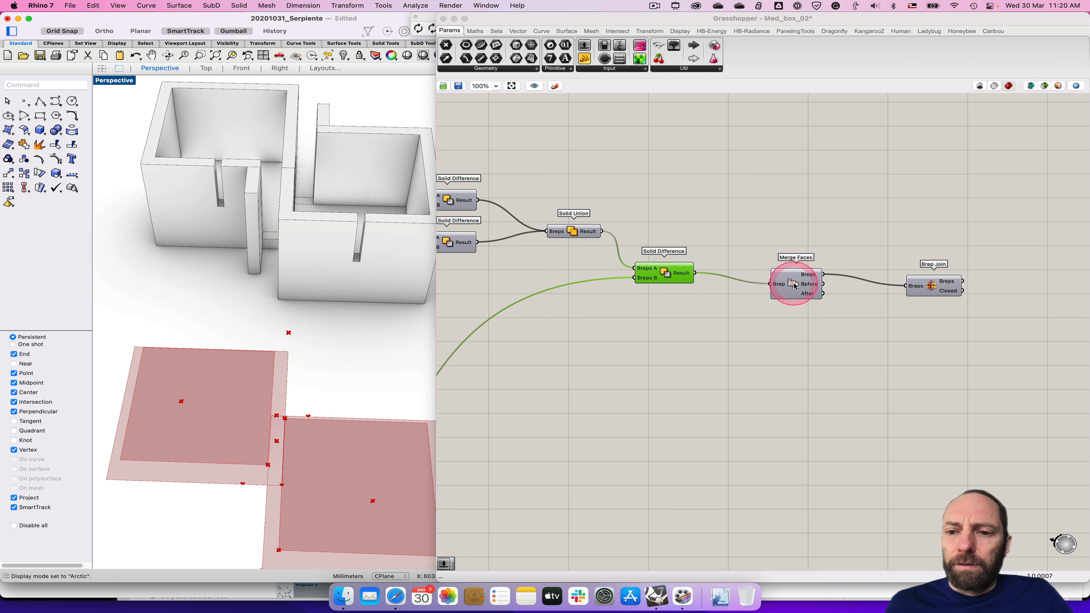
{"action": "right_click", "coordinate": [794, 286]}
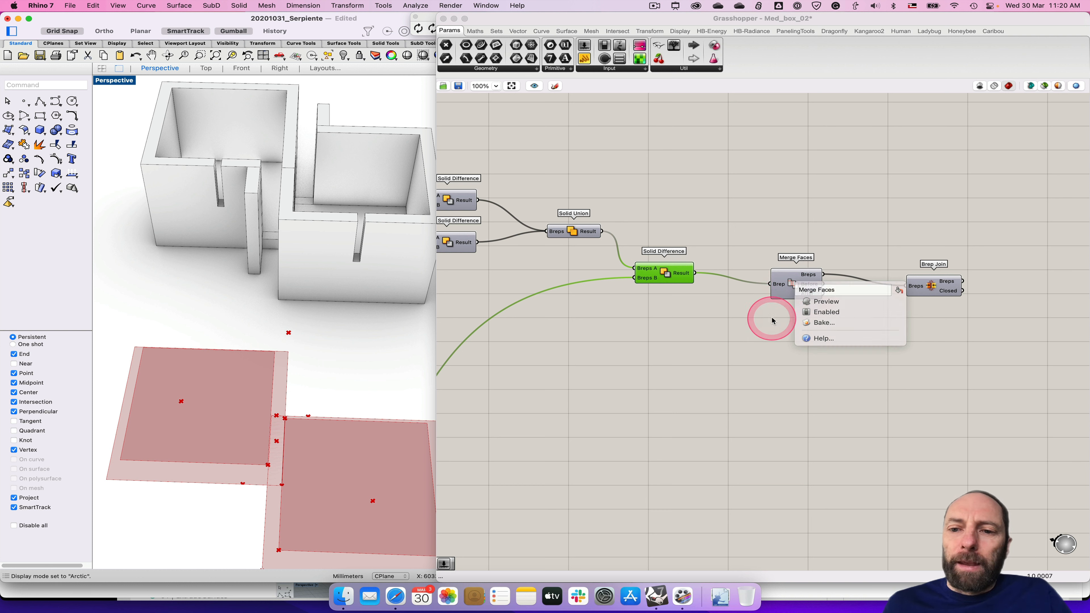
{"action": "left_click", "coordinate": [687, 276]}
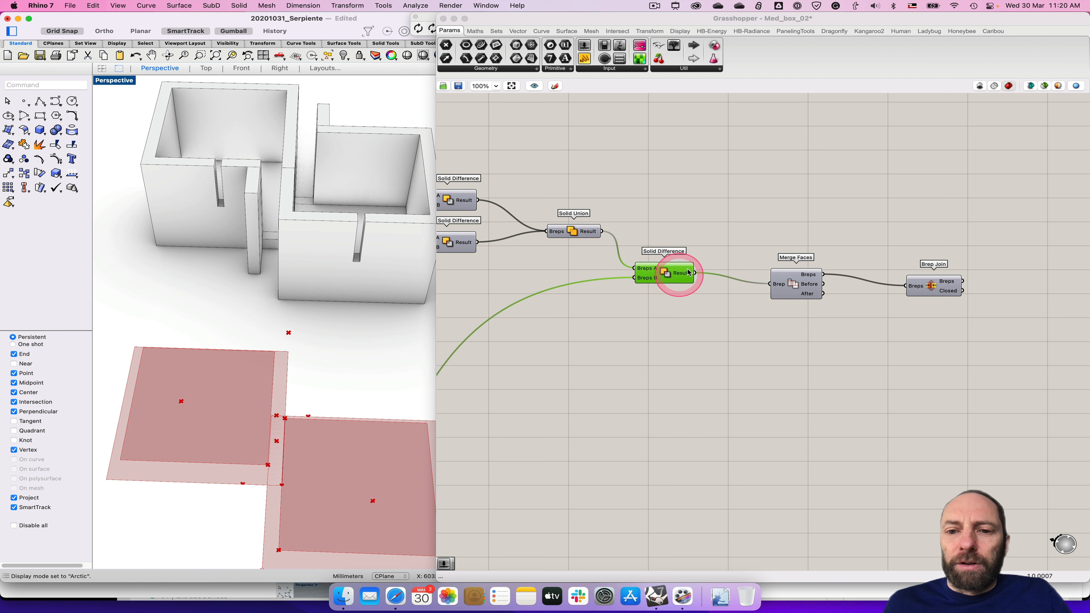
{"action": "right_click", "coordinate": [795, 285]}
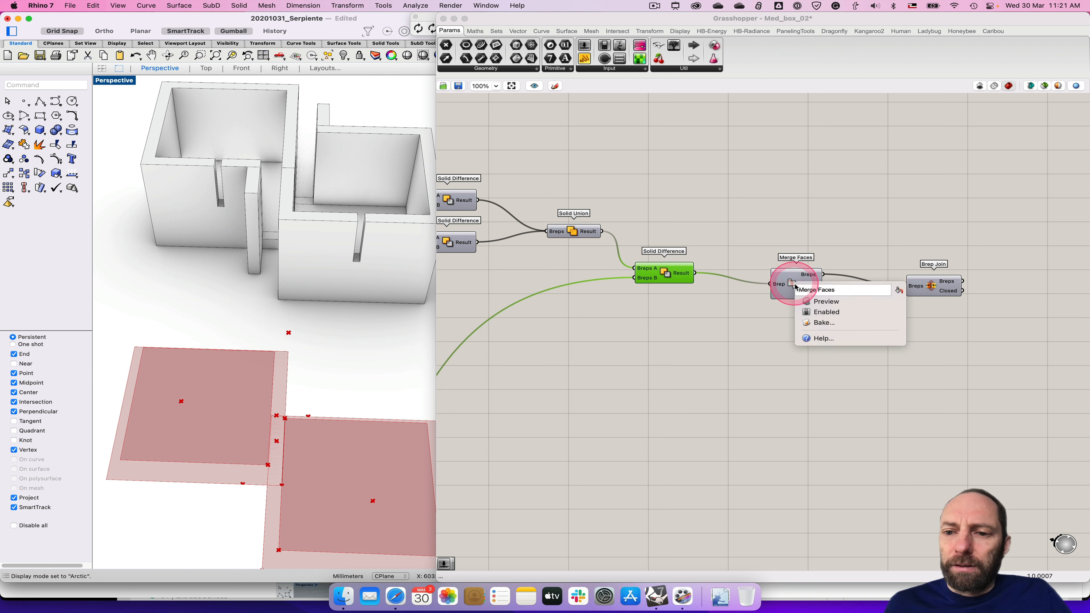
{"action": "left_click", "coordinate": [814, 300]}
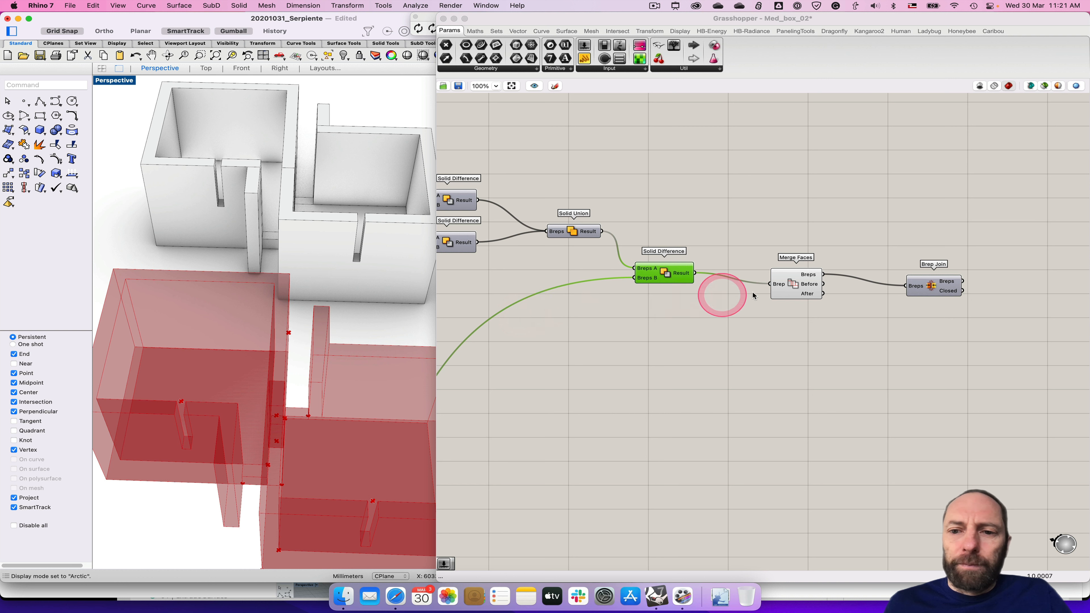
Step: Bake the Merge Faces result onto the Default layer with colour By Layer
{"action": "right_click", "coordinate": [794, 285]}
{"action": "left_click", "coordinate": [828, 322]}
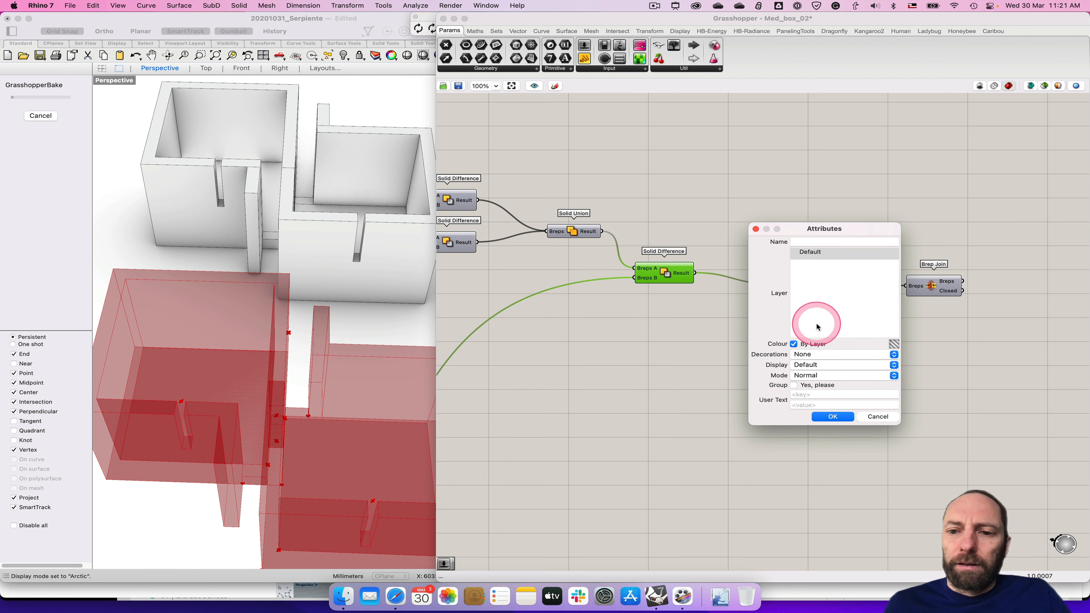
{"action": "left_click", "coordinate": [834, 419]}
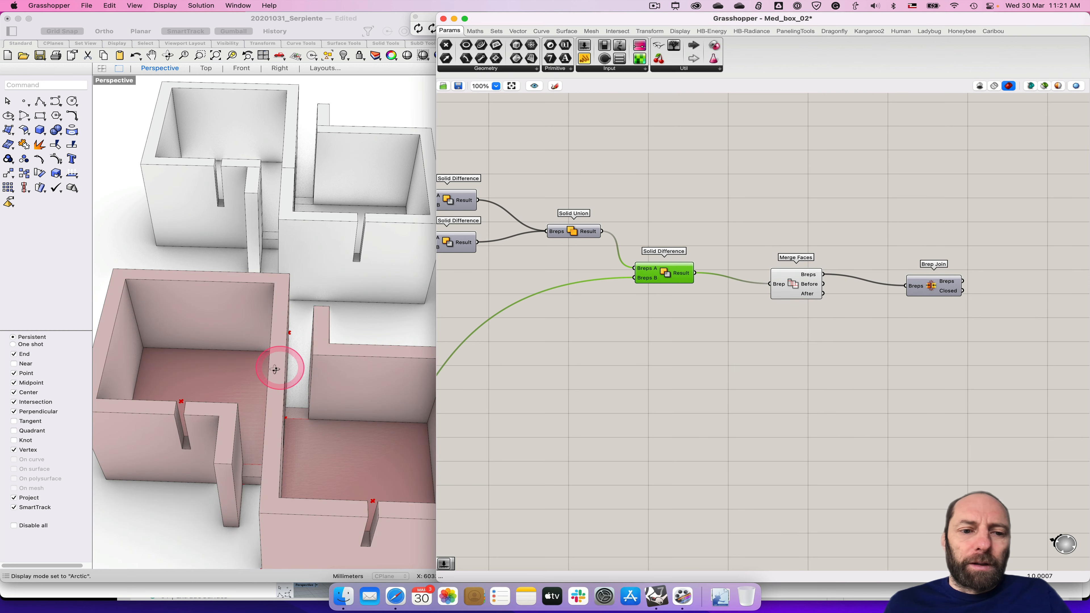
Step: Move the baked Merge Faces polysurface behind the first baked copy, clear of the preview, and deselect it
{"action": "right_click_drag", "start_coordinate": [280, 367], "coordinate": [258, 366]}
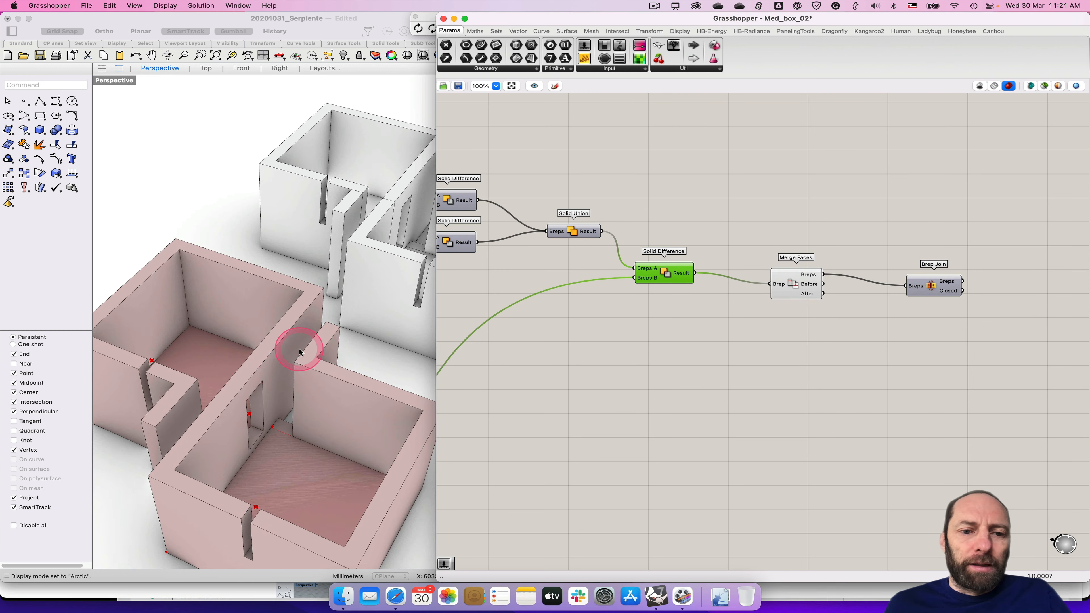
{"action": "scroll", "coordinate": [299, 348], "scroll_direction": "down", "scroll_amount": 8}
{"action": "scroll", "coordinate": [312, 353], "scroll_direction": "up", "scroll_amount": 4}
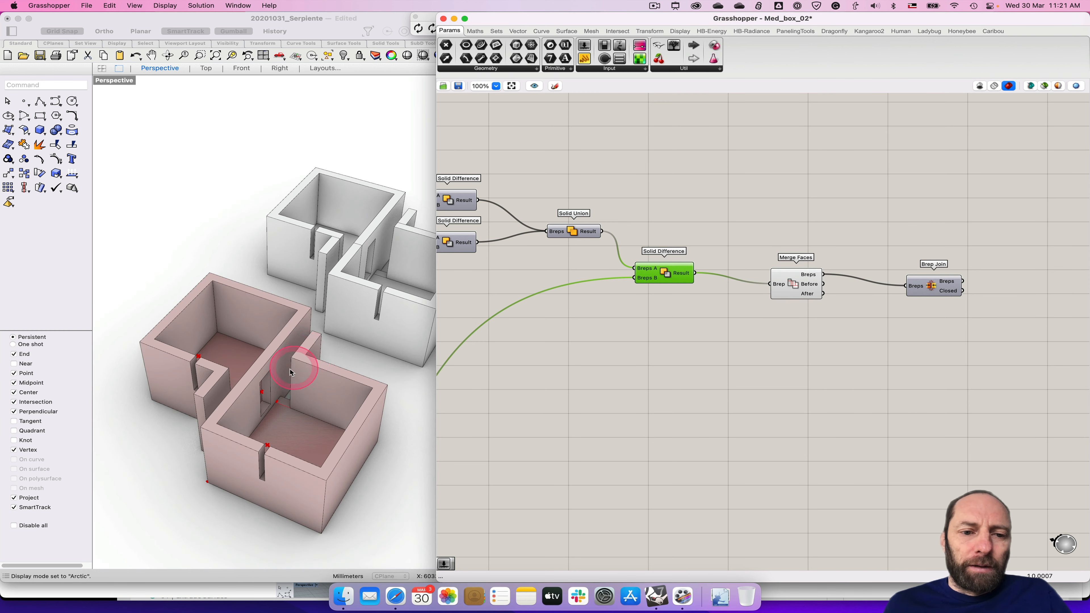
{"action": "left_click", "coordinate": [282, 372]}
{"action": "left_click", "coordinate": [272, 375]}
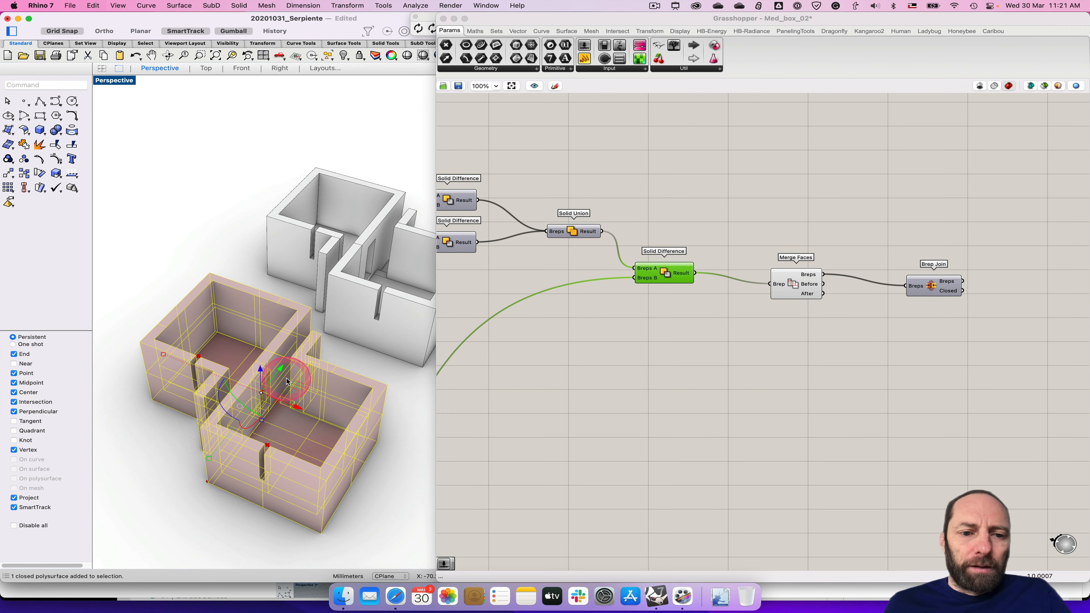
{"action": "left_click_drag", "start_coordinate": [282, 370], "coordinate": [376, 145]}
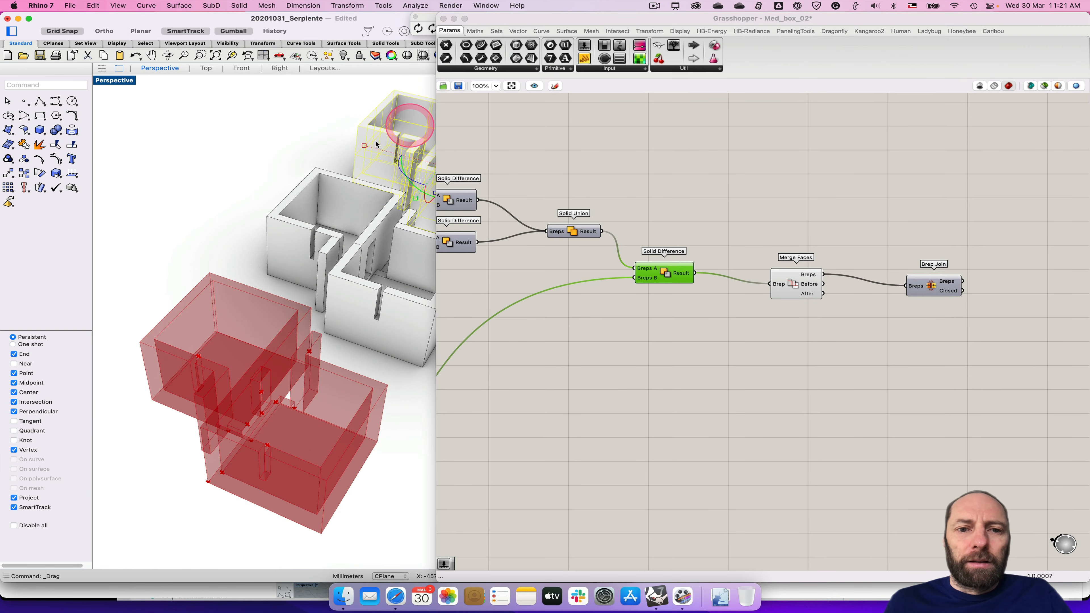
{"action": "right_click_drag", "start_coordinate": [224, 159], "coordinate": [304, 180]}
{"action": "left_click", "coordinate": [380, 163]}
{"action": "left_click", "coordinate": [324, 160]}
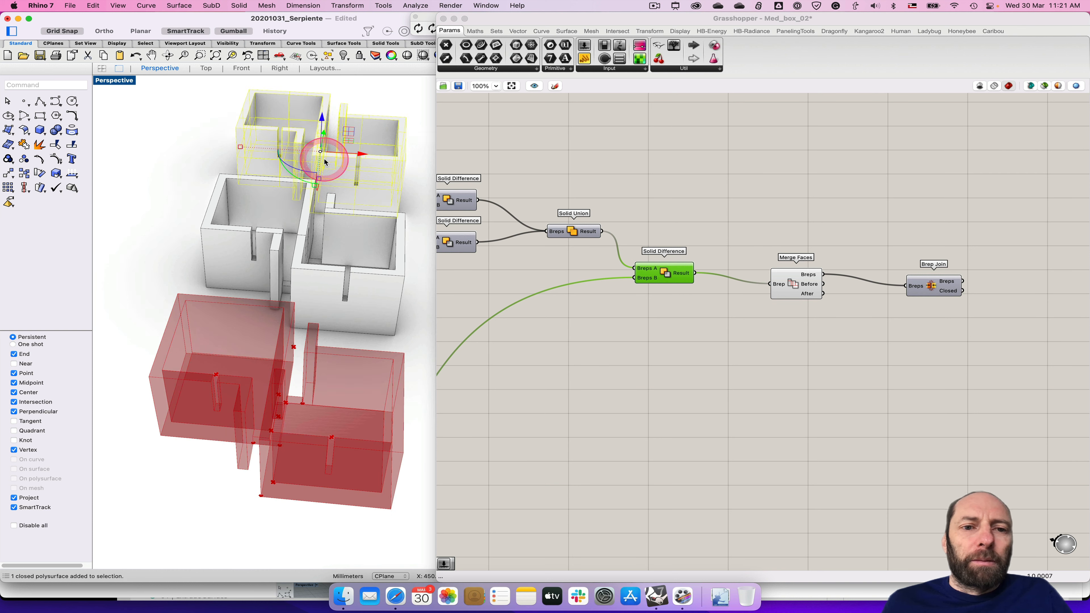
{"action": "left_click", "coordinate": [413, 211]}
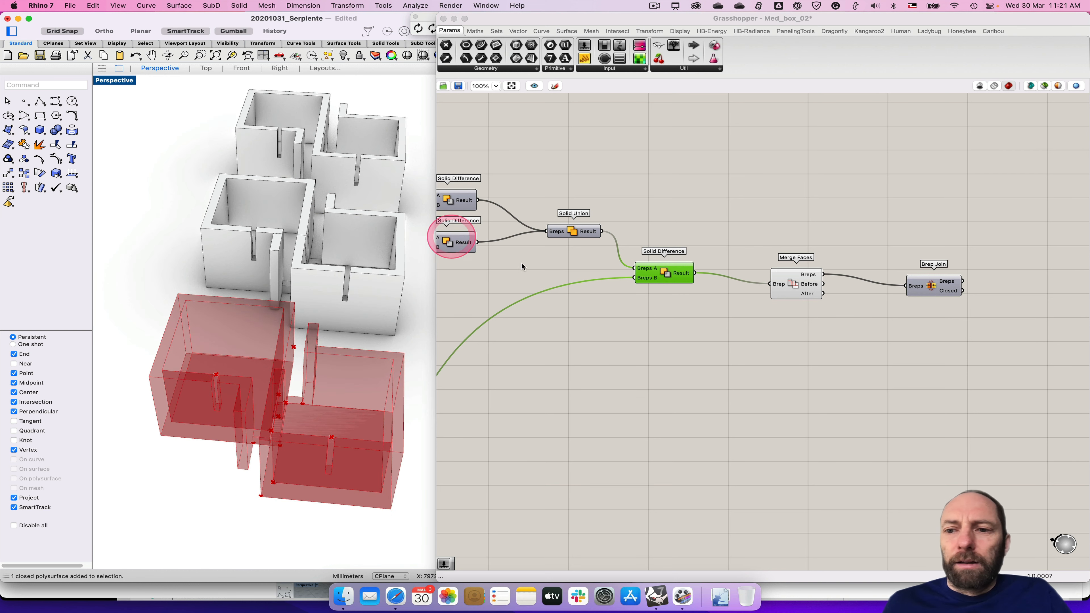
Step: Turn off the preview of Merge Faces and turn on the preview of Brep Join
{"action": "left_click", "coordinate": [928, 306]}
{"action": "left_click", "coordinate": [932, 288]}
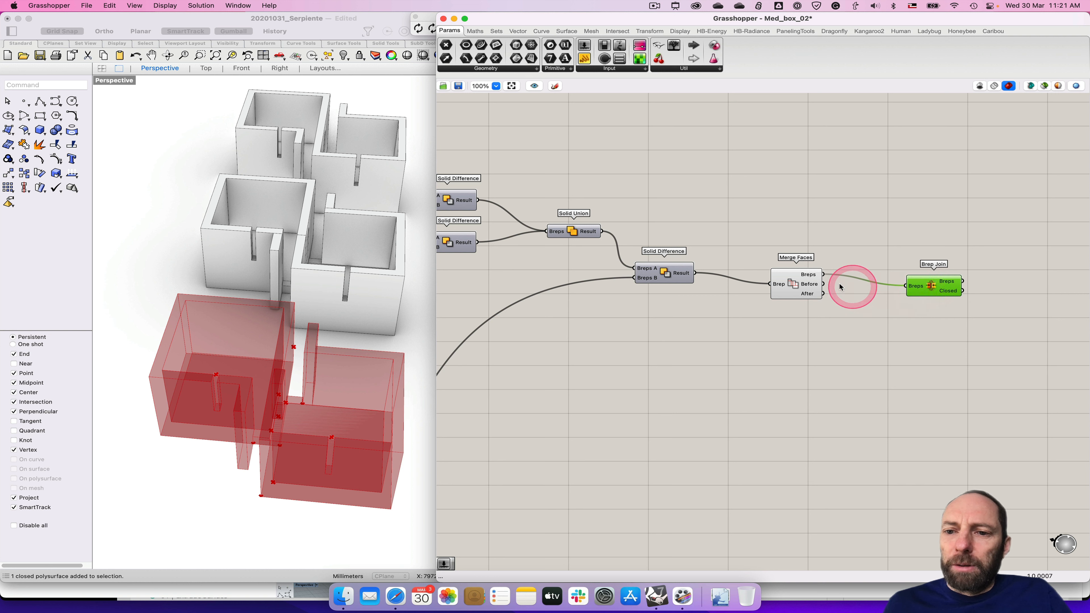
{"action": "right_click", "coordinate": [793, 282]}
{"action": "left_click", "coordinate": [823, 302]}
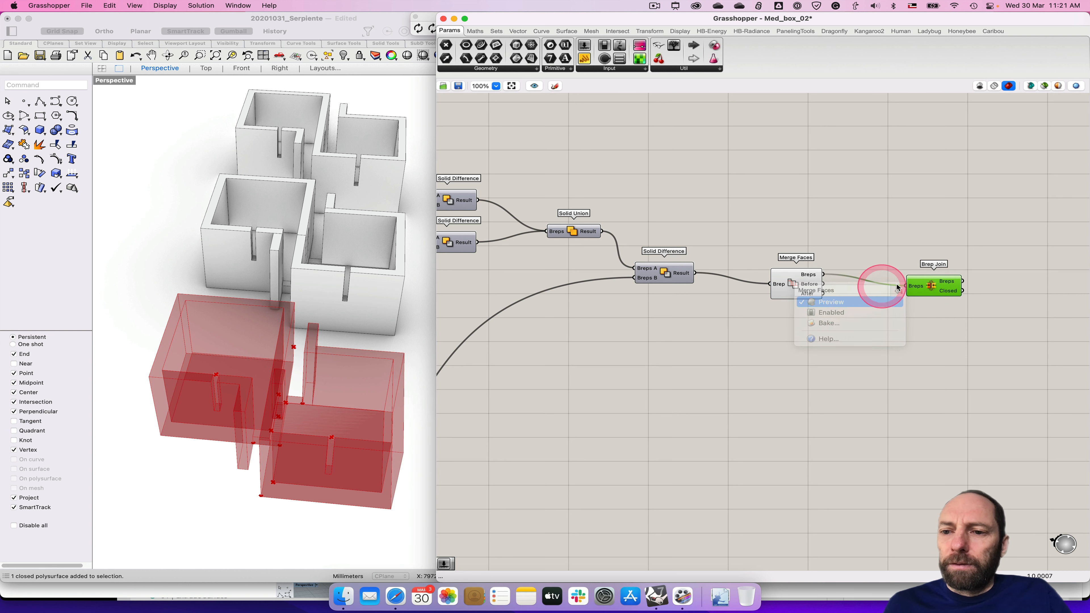
{"action": "right_click", "coordinate": [932, 287]}
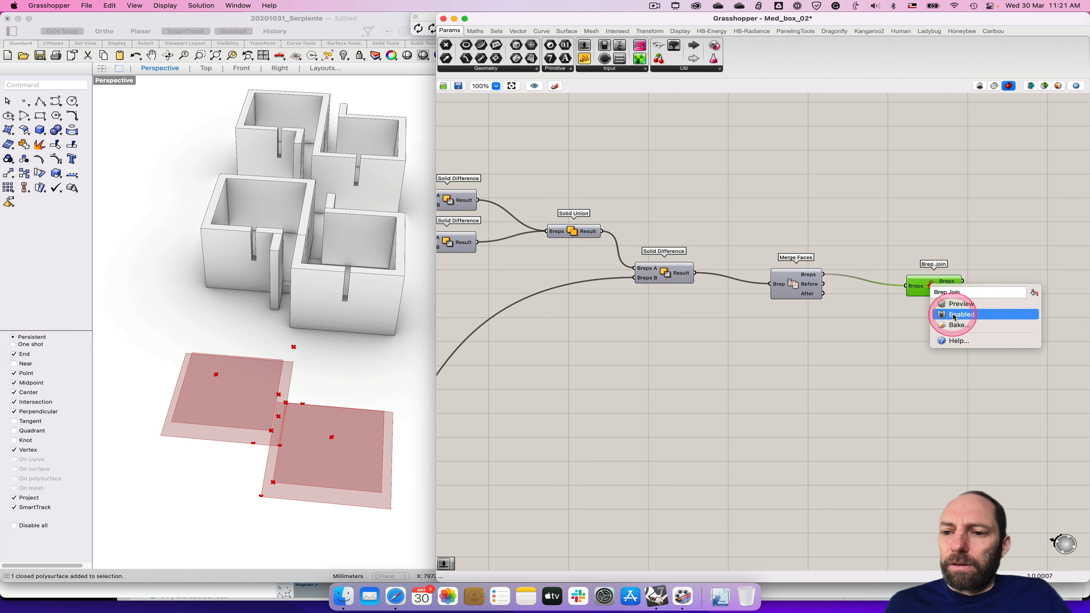
{"action": "left_click", "coordinate": [952, 305]}
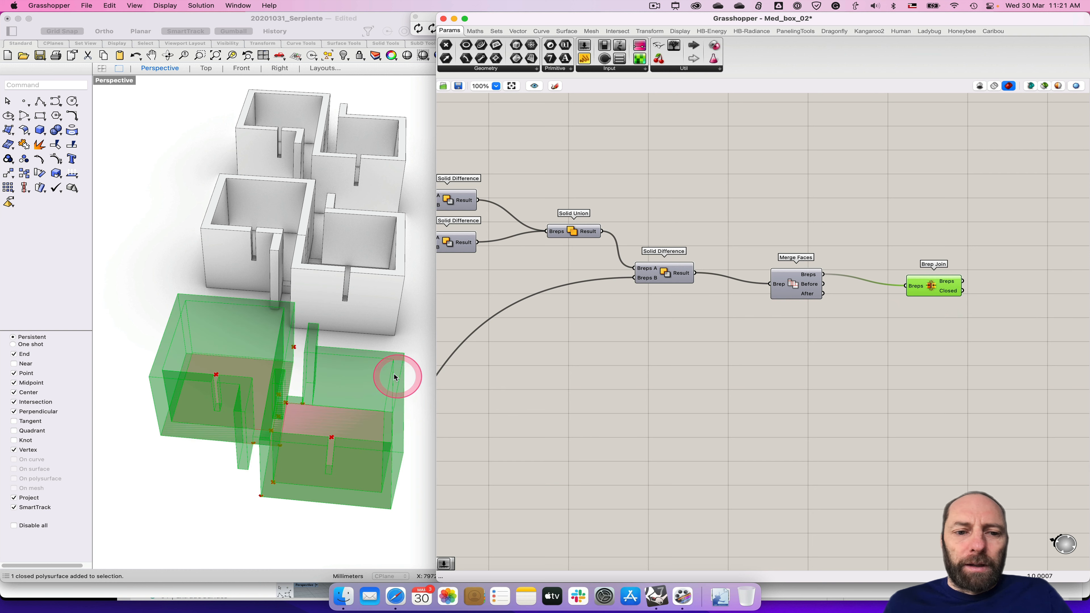
Step: Bake the Brep Join result onto the Default layer with colour By Layer
{"action": "right_click_drag", "start_coordinate": [395, 377], "coordinate": [379, 371]}
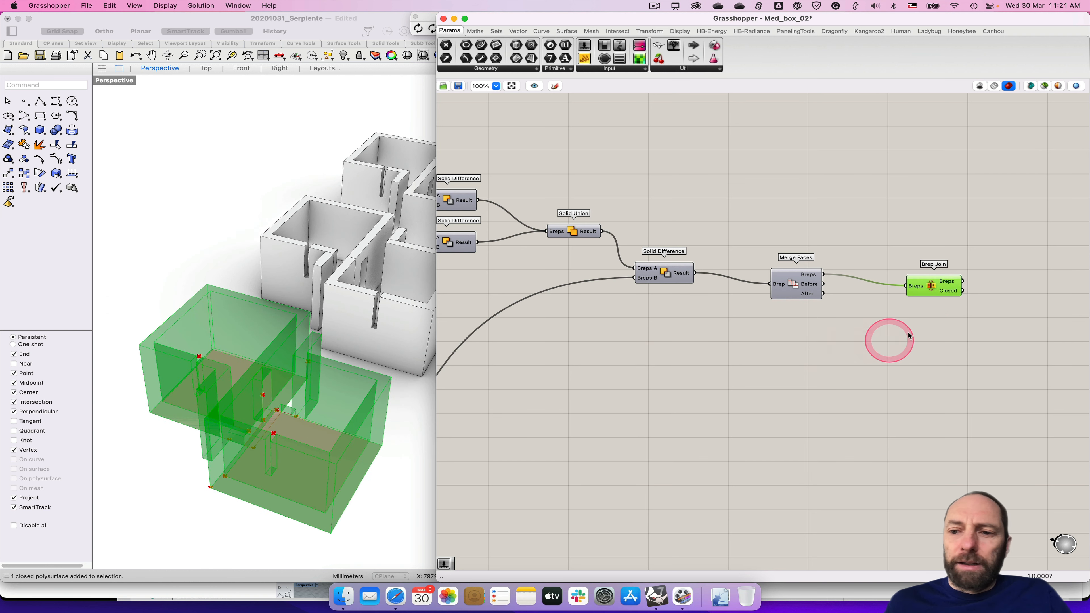
{"action": "right_click", "coordinate": [930, 290]}
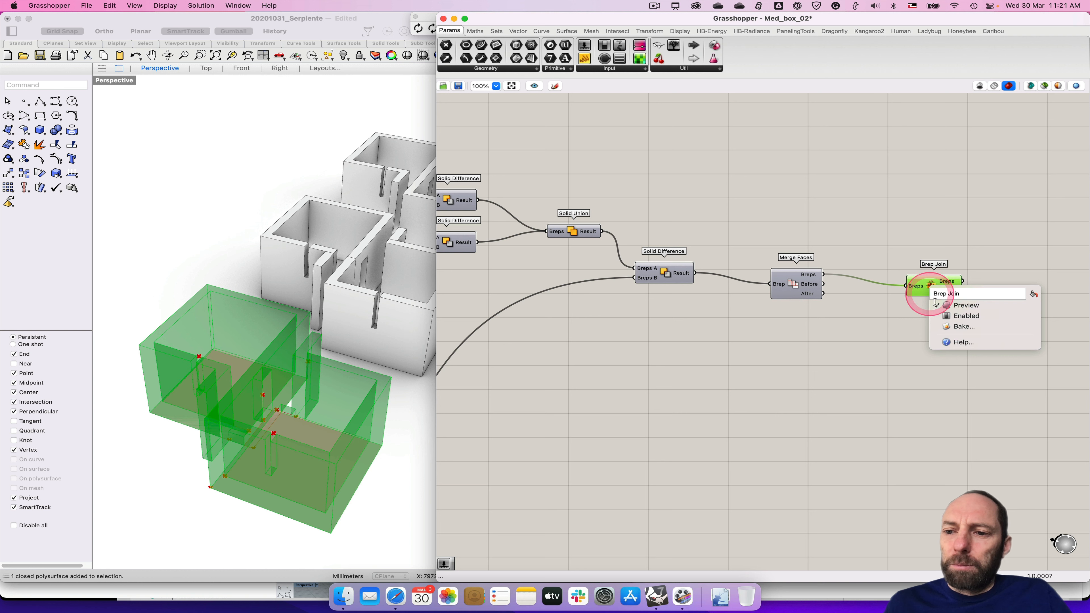
{"action": "left_click", "coordinate": [957, 328]}
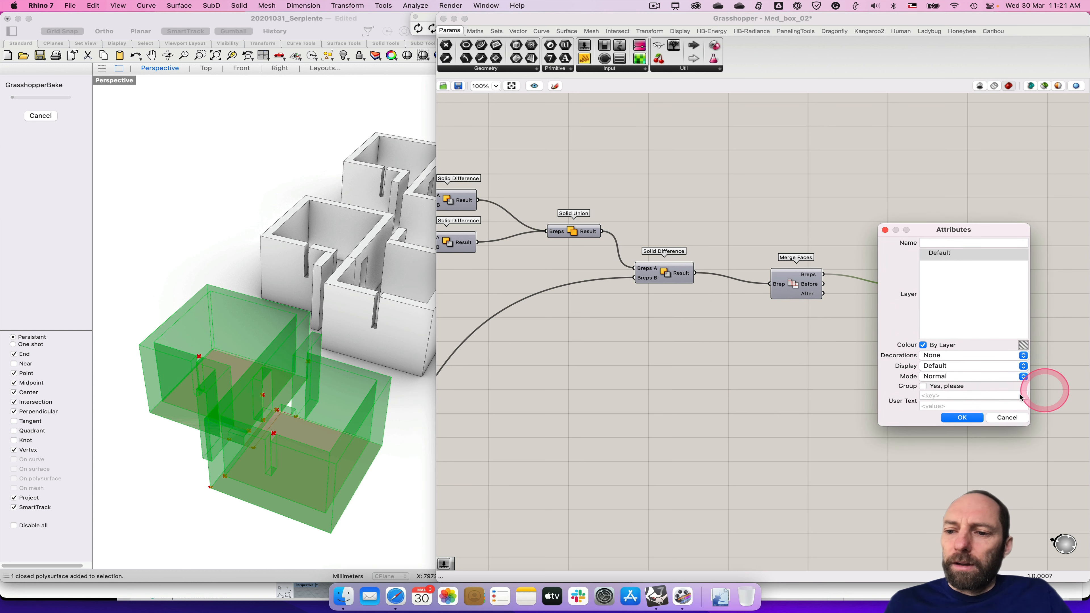
{"action": "left_click", "coordinate": [963, 417]}
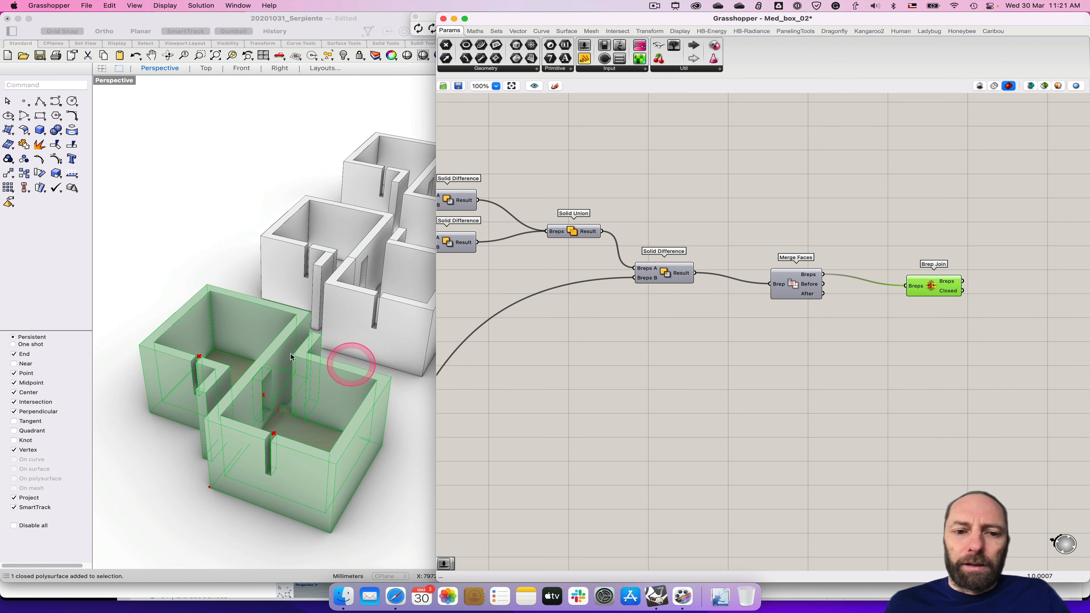
Step: Move the baked Brep Join polysurface in front of the preview, clear of it, and compare it with the other baked copies
{"action": "left_click", "coordinate": [265, 384]}
{"action": "scroll", "coordinate": [286, 378], "scroll_direction": "down", "scroll_amount": 3}
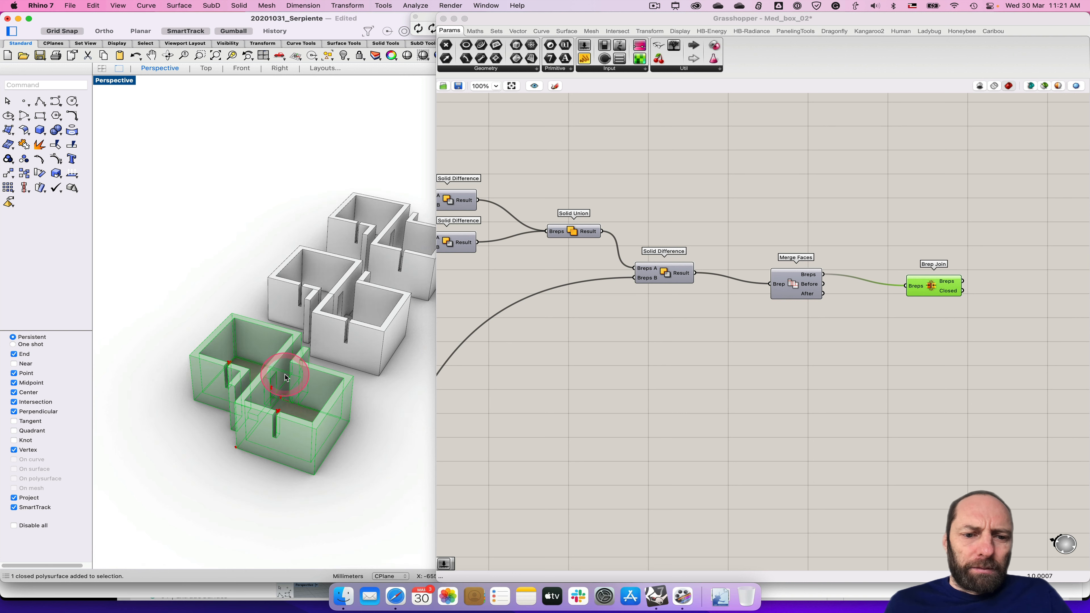
{"action": "left_click", "coordinate": [276, 378]}
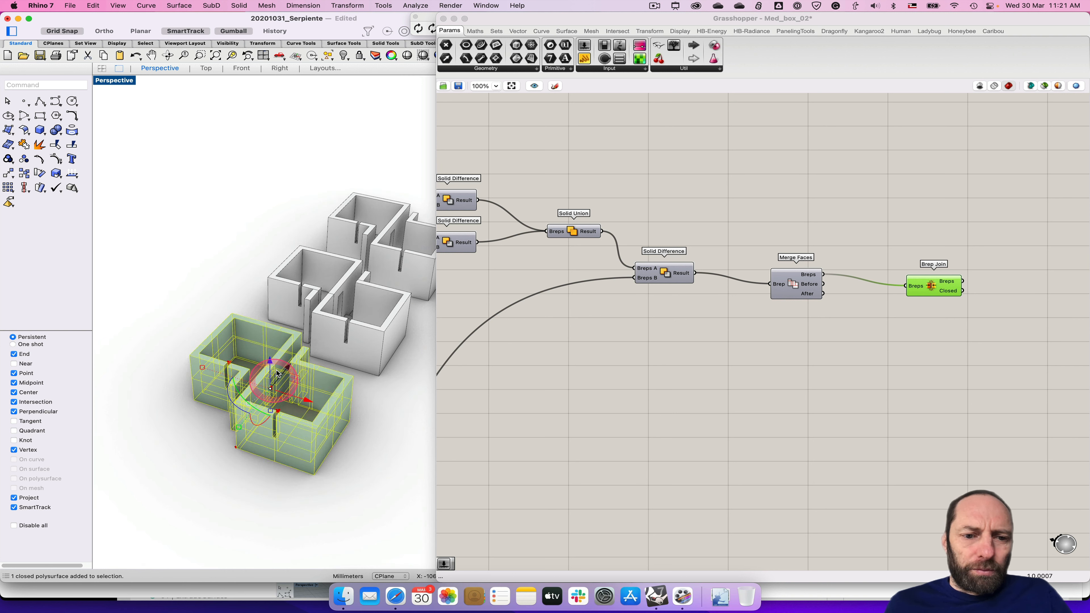
{"action": "left_click_drag", "start_coordinate": [288, 369], "coordinate": [343, 471]}
{"action": "mouse_move", "coordinate": [340, 470]}
{"action": "right_mouse_down"}
{"action": "mouse_move", "coordinate": [339, 456]}
{"action": "mouse_move", "coordinate": [312, 470]}
{"action": "mouse_move", "coordinate": [347, 472]}
{"action": "right_mouse_up"}
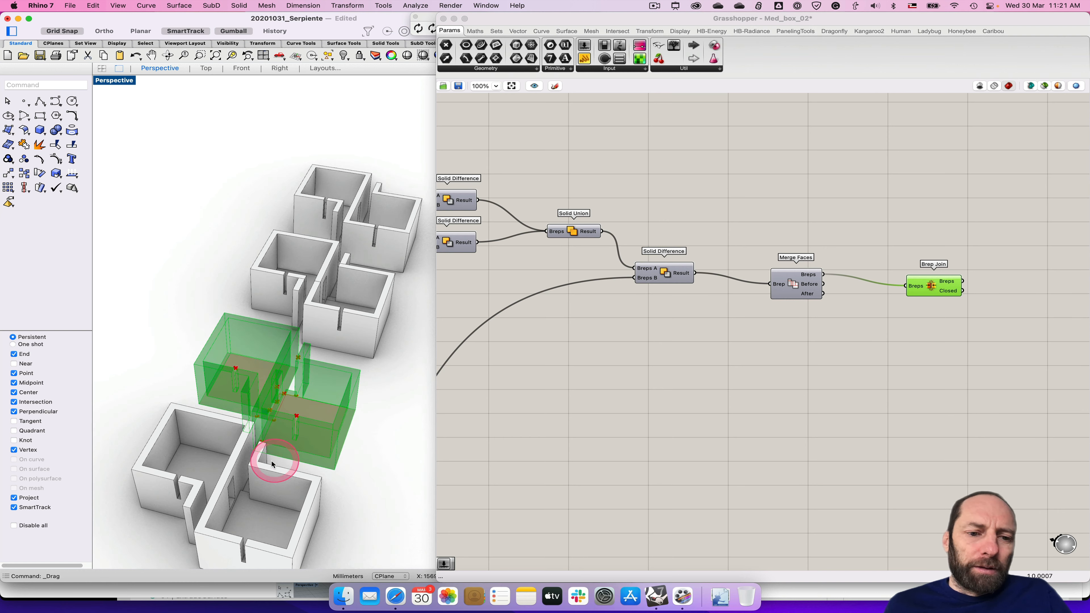
{"action": "right_click_drag", "start_coordinate": [243, 453], "coordinate": [377, 438]}
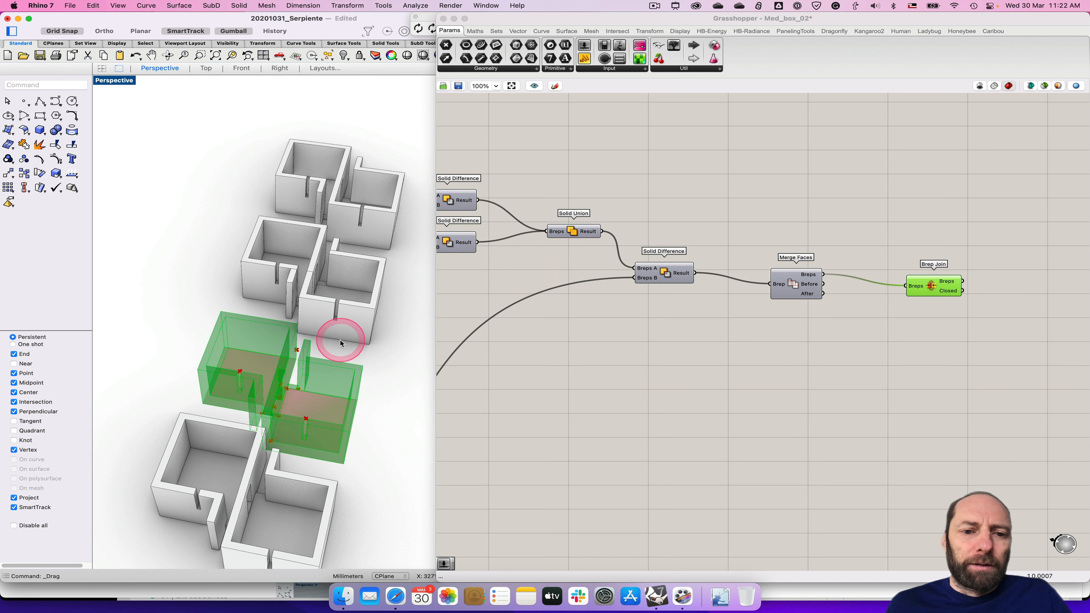
Step: Select all three baked polysurfaces and delete them, leaving only the Grasshopper preview
{"action": "scroll", "coordinate": [341, 341], "scroll_direction": "up", "scroll_amount": 3}
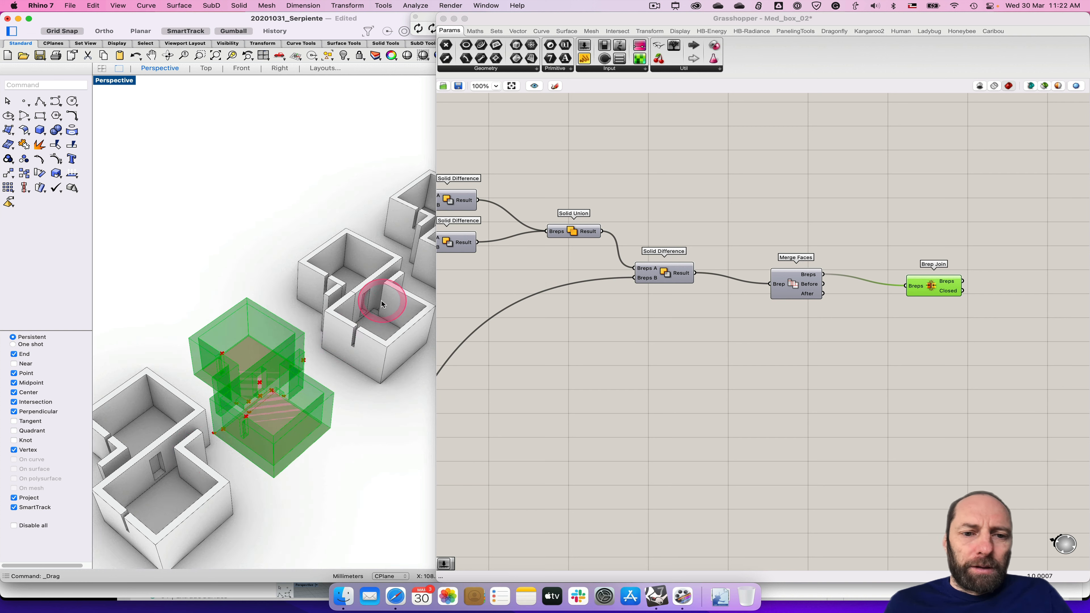
{"action": "left_click", "coordinate": [357, 300]}
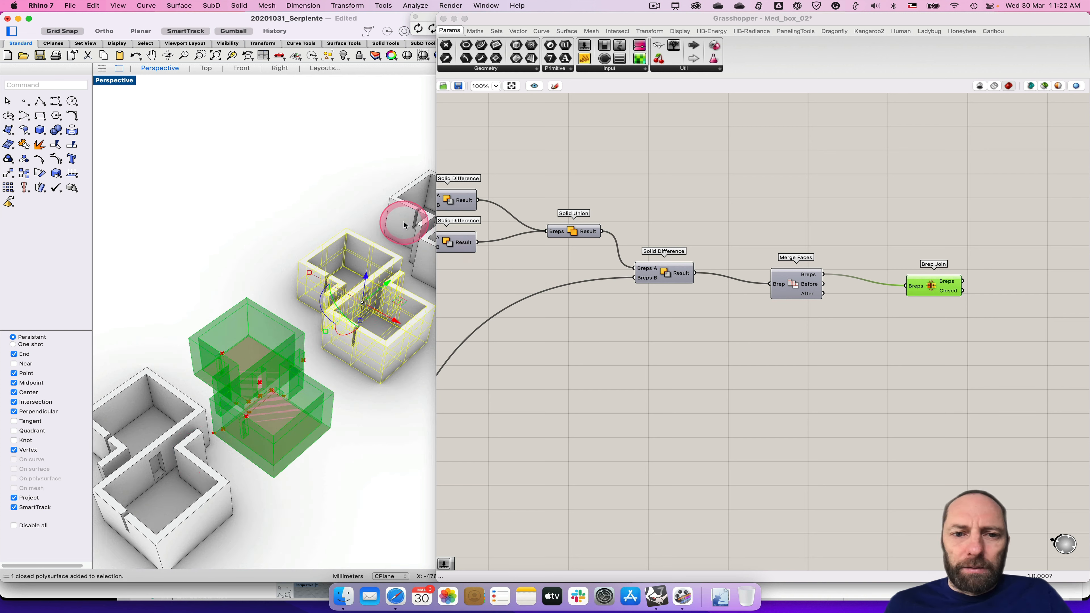
{"action": "left_click", "coordinate": [343, 207]}
{"action": "left_click", "coordinate": [382, 229]}
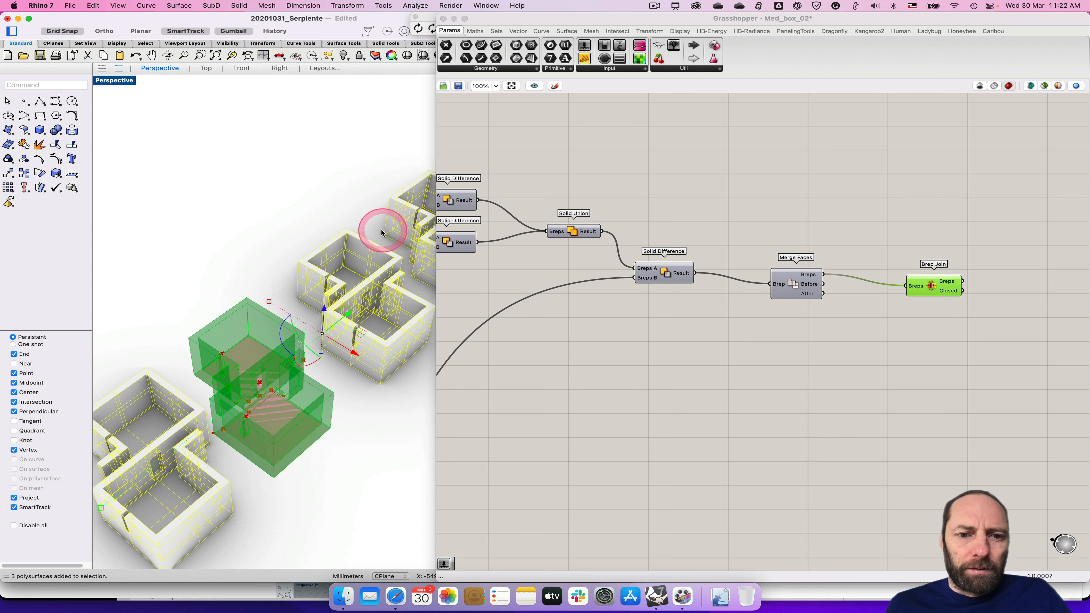
{"action": "key", "text": "Delete"}
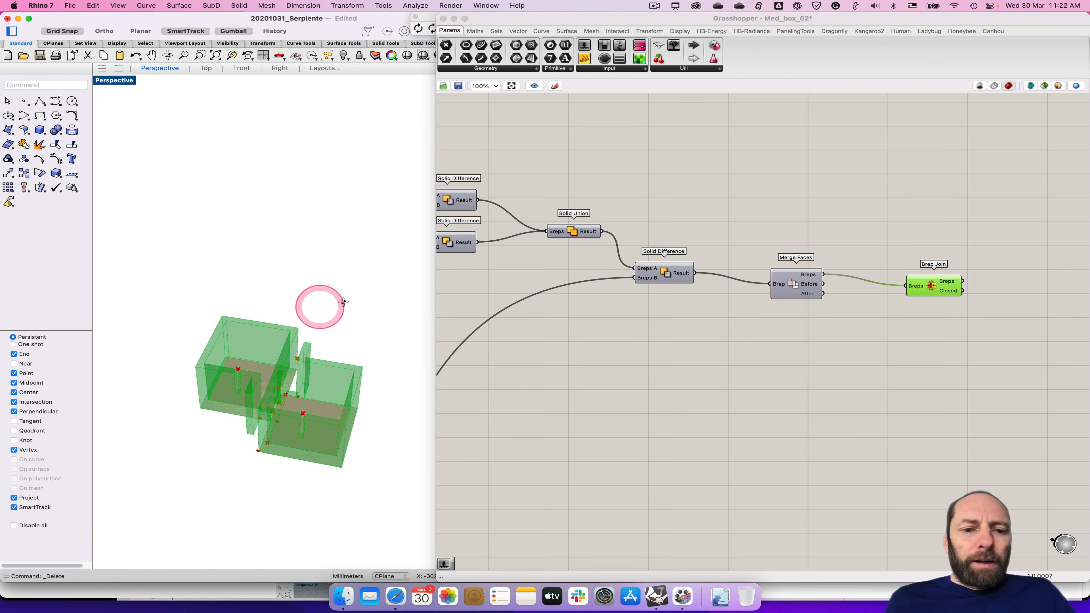
Step: Examine the definition's input sliders, from X width to Box 2 location, against the previewed two-box geometry
{"action": "scroll", "coordinate": [689, 344], "scroll_direction": "down", "scroll_amount": 8}
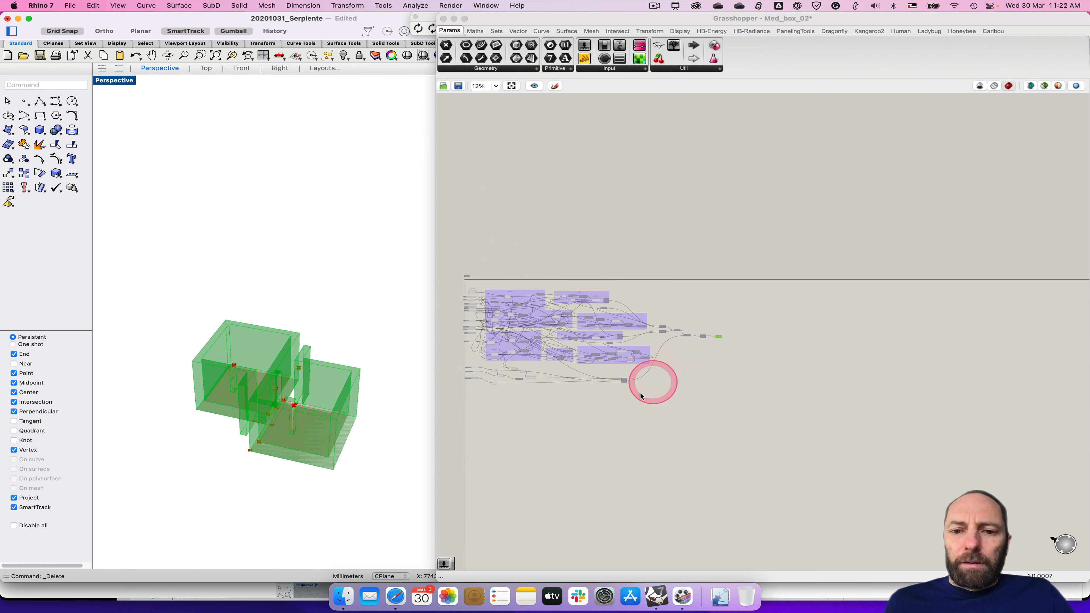
{"action": "scroll", "coordinate": [537, 322], "scroll_direction": "up", "scroll_amount": 7}
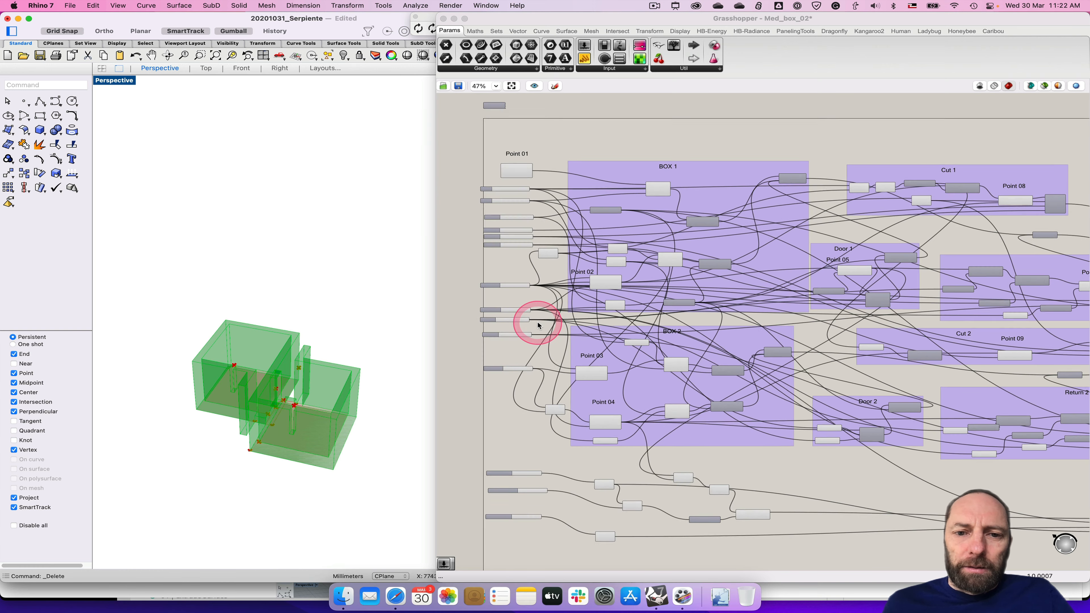
{"action": "scroll", "coordinate": [537, 322], "scroll_direction": "up", "scroll_amount": 1}
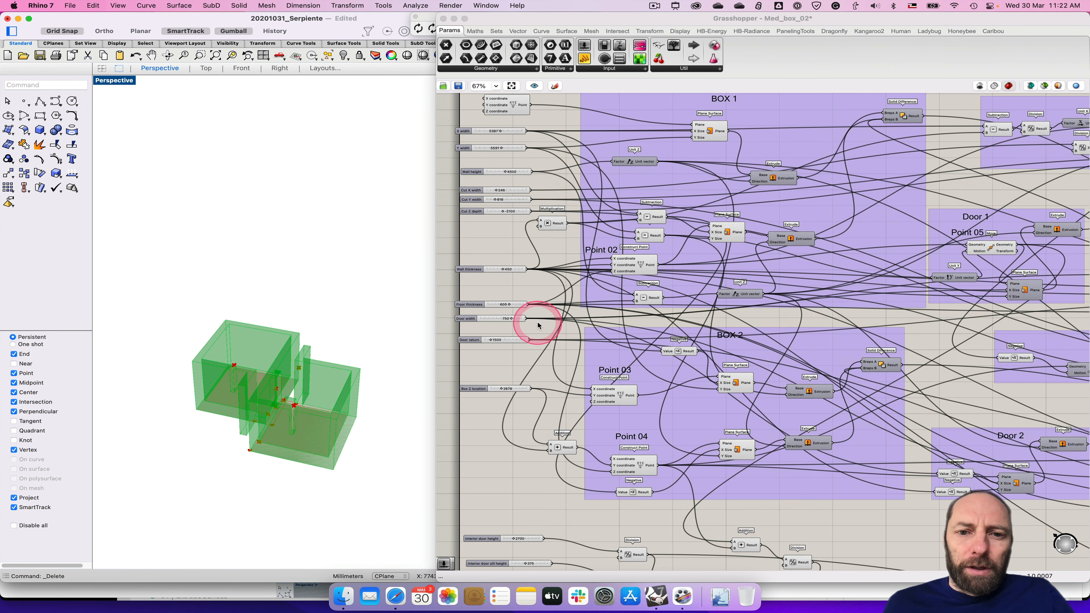
{"action": "left_click", "coordinate": [521, 242]}
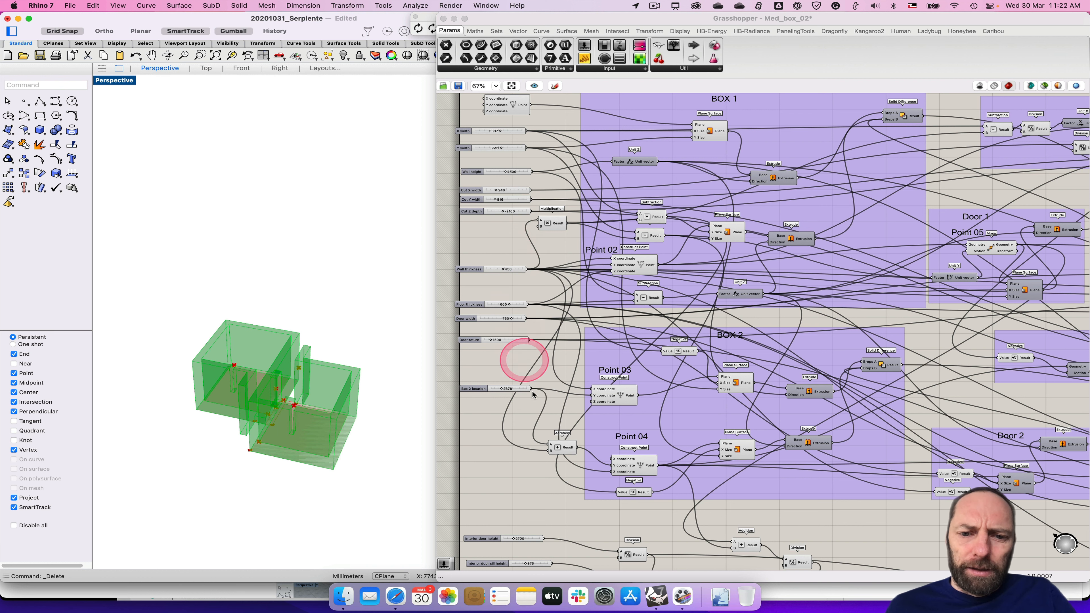
{"action": "right_click_drag", "start_coordinate": [505, 367], "coordinate": [517, 332]}
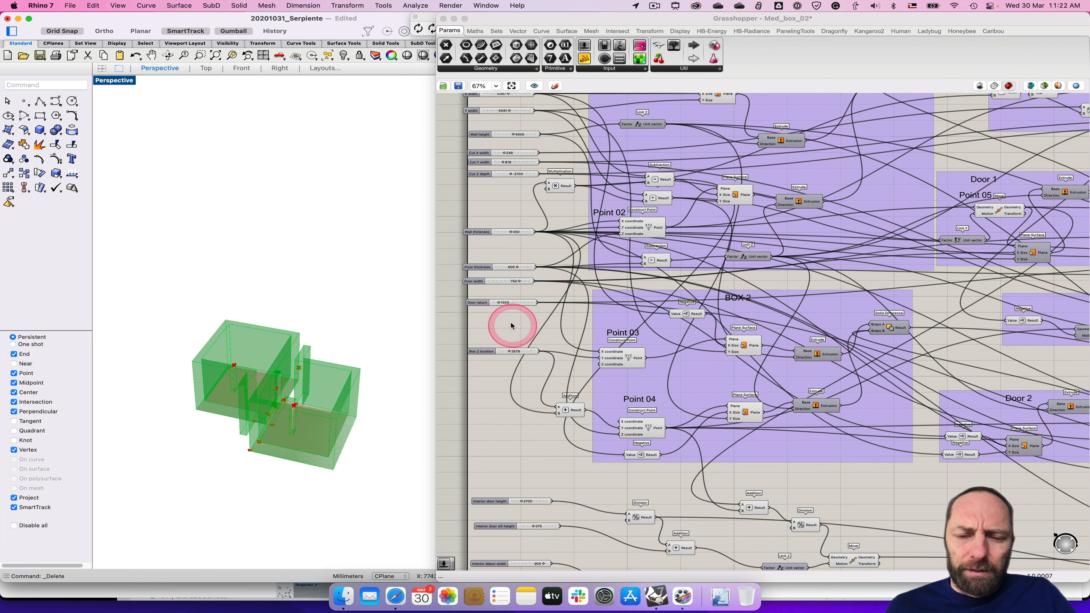
{"action": "scroll", "coordinate": [511, 322], "scroll_direction": "up", "scroll_amount": 2}
{"action": "scroll", "coordinate": [510, 327], "scroll_direction": "up", "scroll_amount": 3}
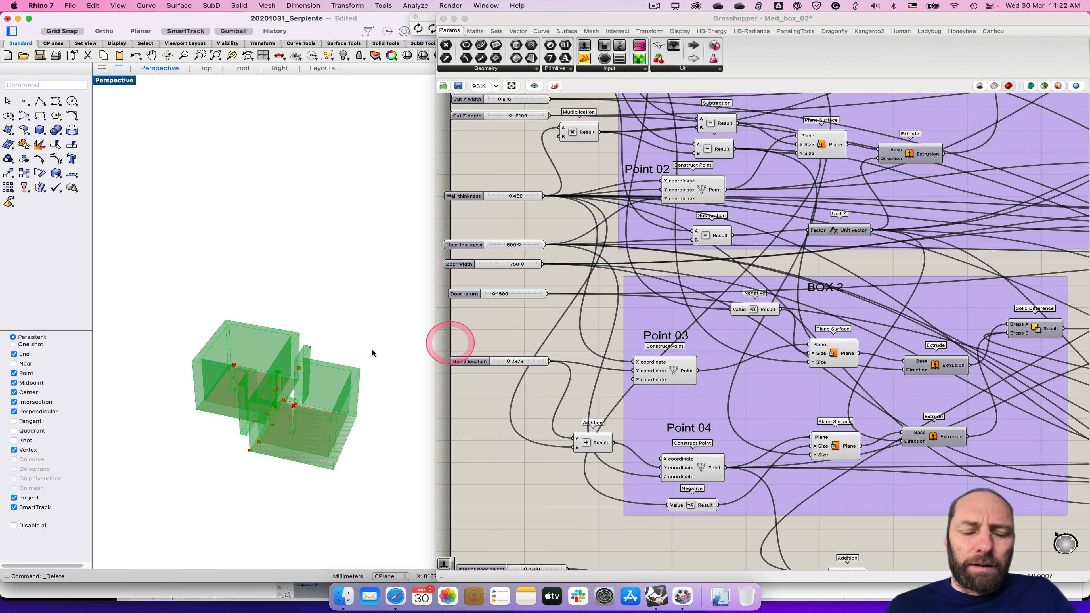
{"action": "right_click_drag", "start_coordinate": [327, 339], "coordinate": [335, 370]}
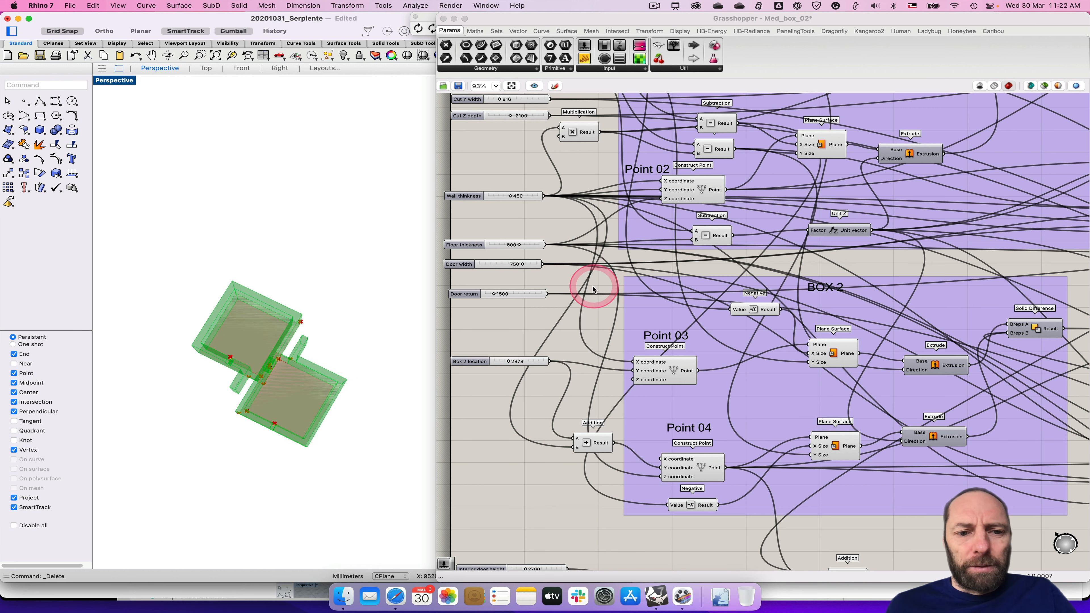
{"action": "right_click_drag", "start_coordinate": [490, 193], "coordinate": [495, 377]}
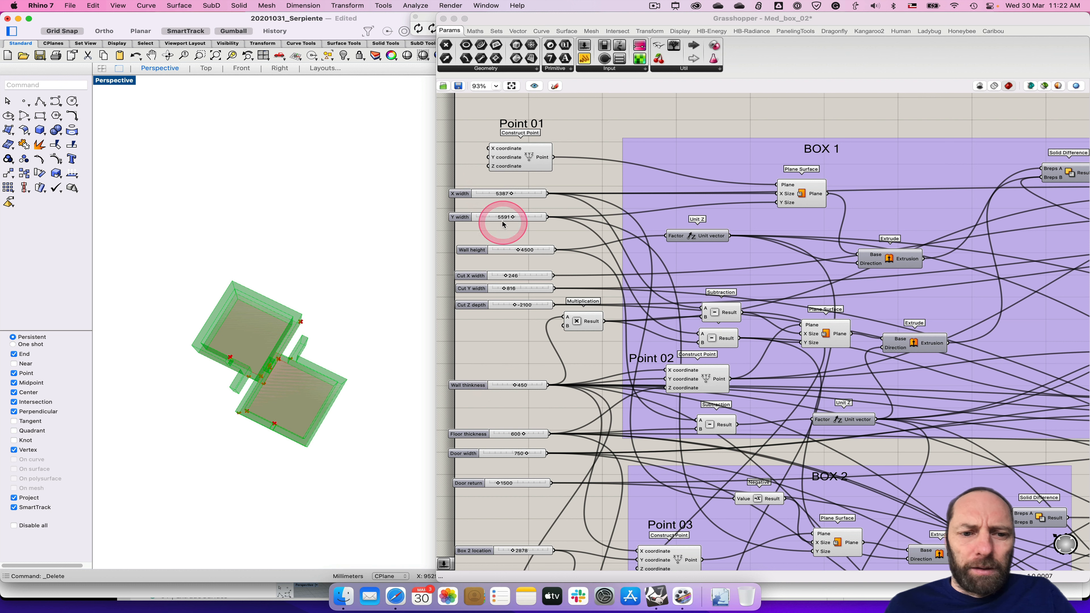
{"action": "right_click_drag", "start_coordinate": [356, 325], "coordinate": [373, 315]}
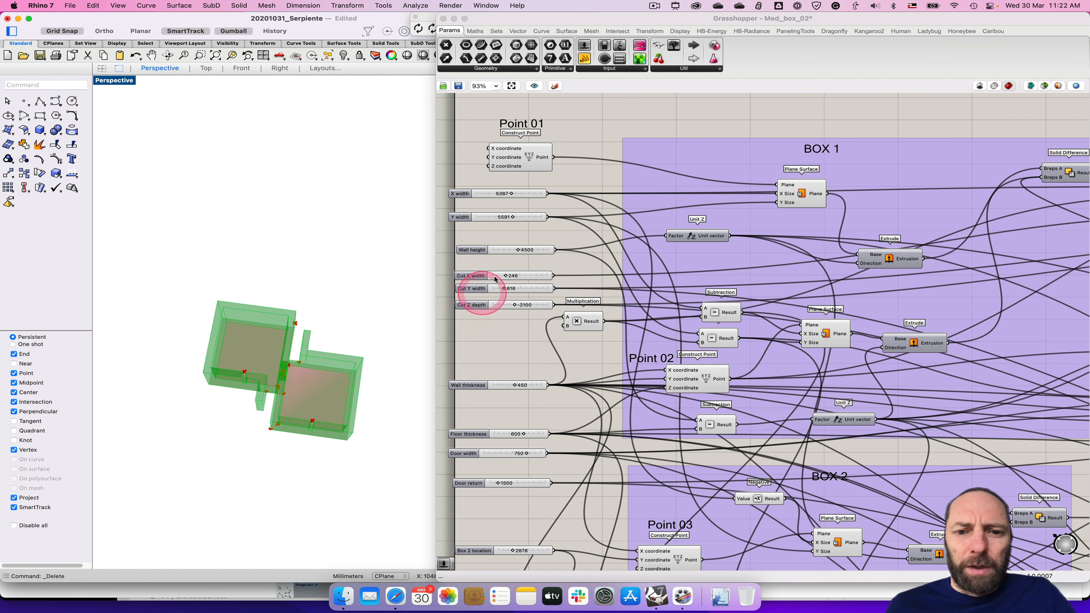
Step: Set the X width slider to about 3096 and the Door return slider to 10000
{"action": "left_click", "coordinate": [513, 196]}
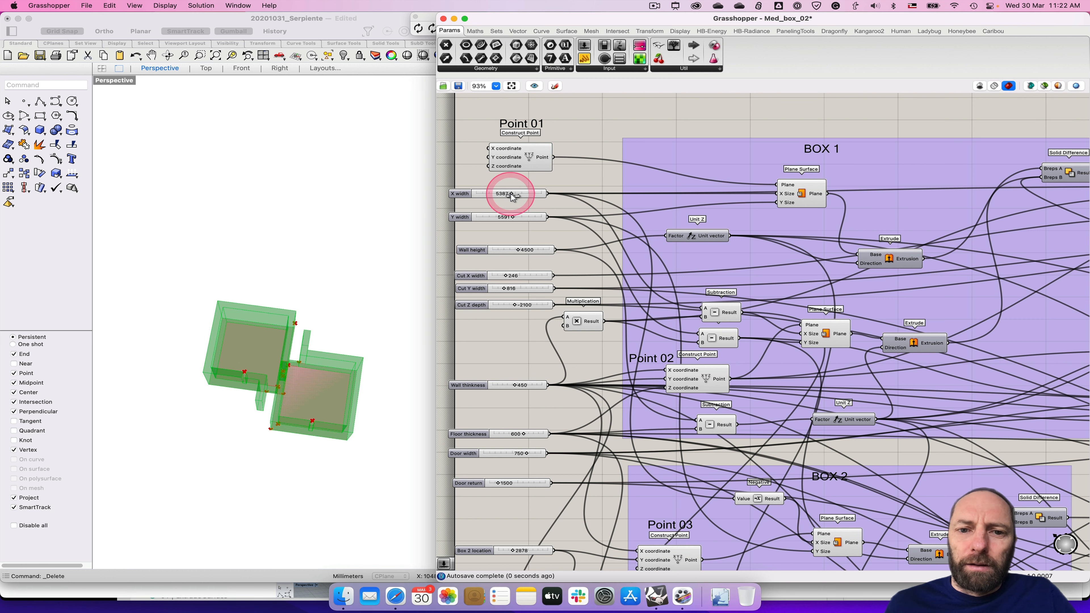
{"action": "left_click_drag", "start_coordinate": [503, 196], "coordinate": [495, 196]}
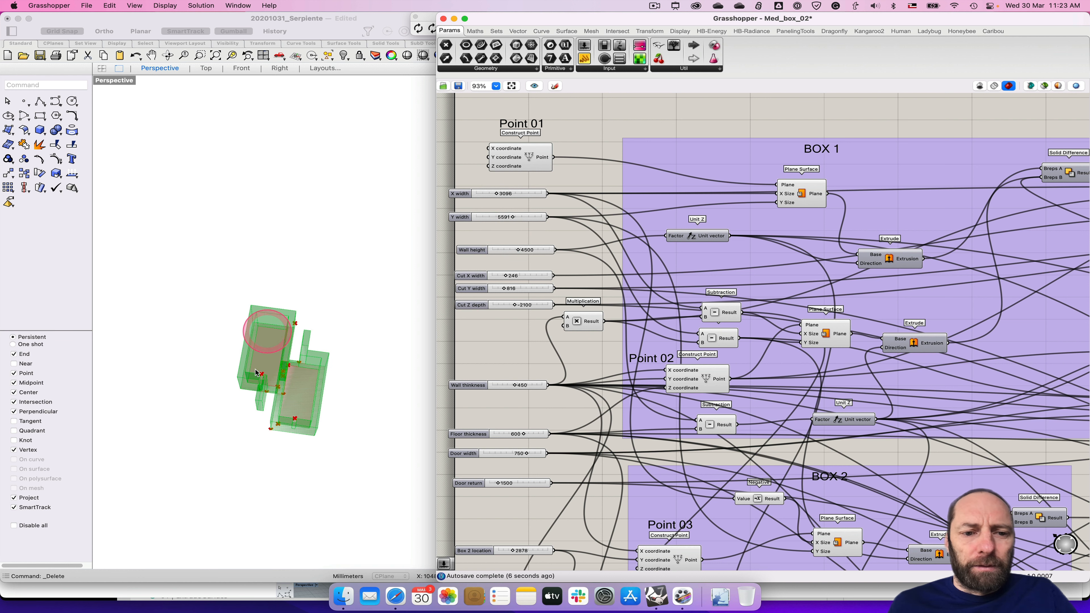
{"action": "right_click_drag", "start_coordinate": [515, 339], "coordinate": [521, 183]}
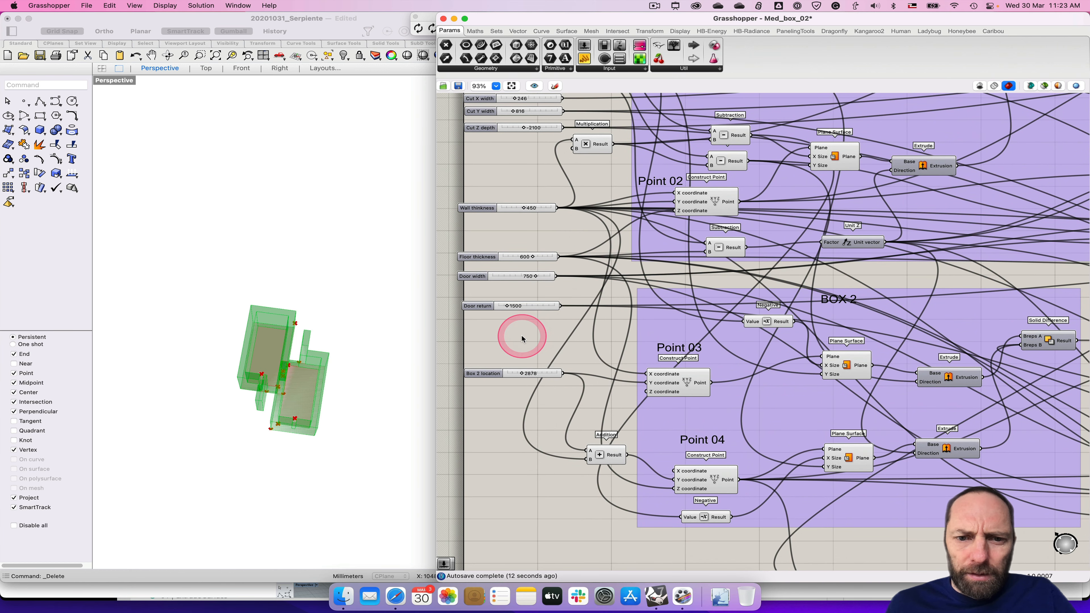
{"action": "left_click_drag", "start_coordinate": [506, 306], "coordinate": [560, 307]}
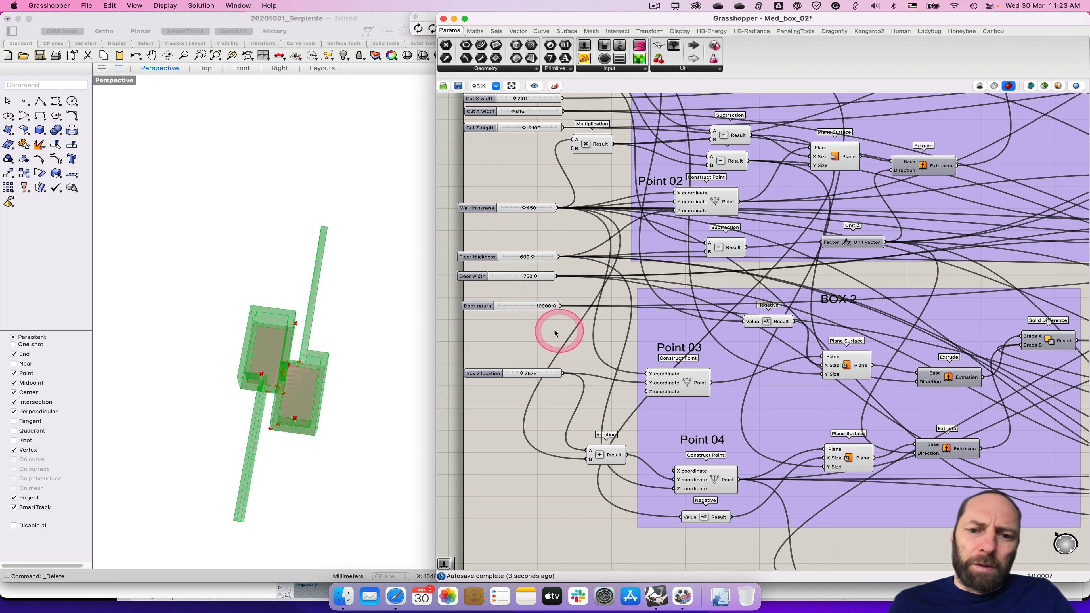
Step: Raise the Door return slider's maximum to 30000
{"action": "double_click", "coordinate": [524, 305]}
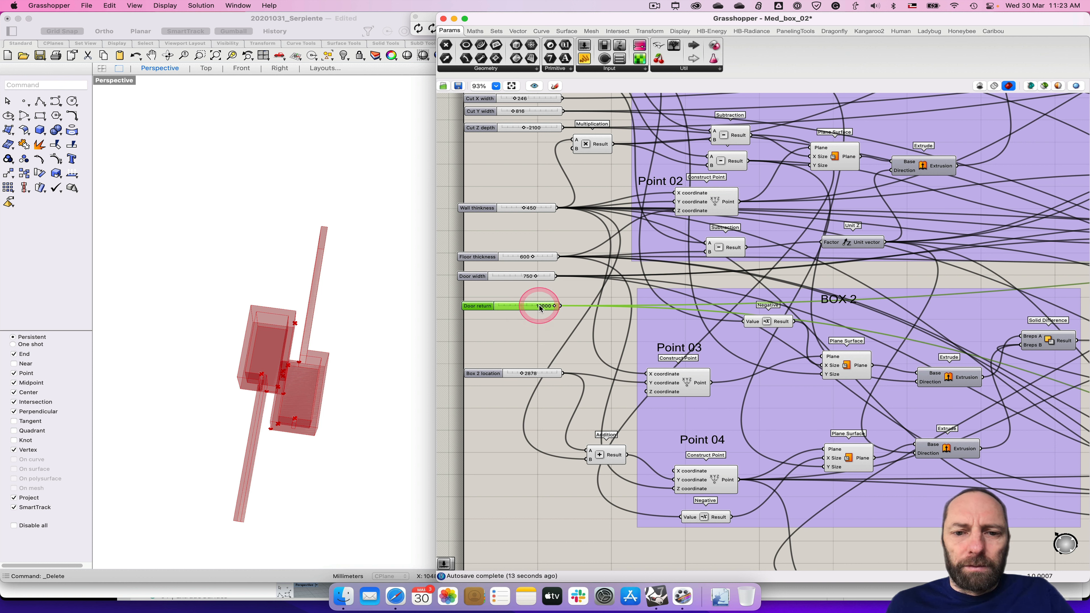
{"action": "double_click", "coordinate": [540, 307]}
{"action": "left_click", "coordinate": [476, 309]}
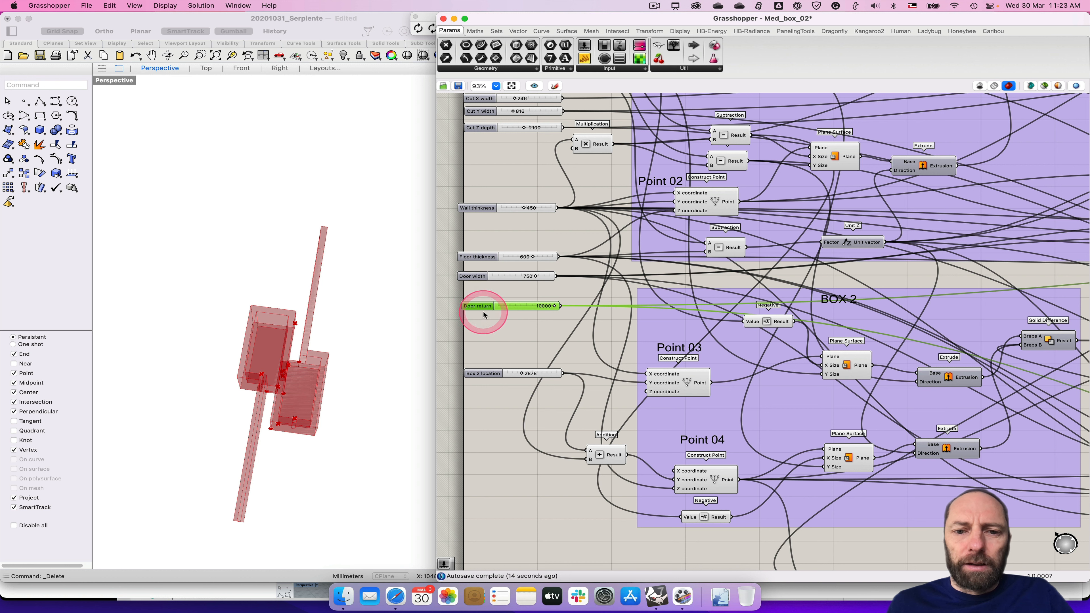
{"action": "double_click", "coordinate": [483, 315]}
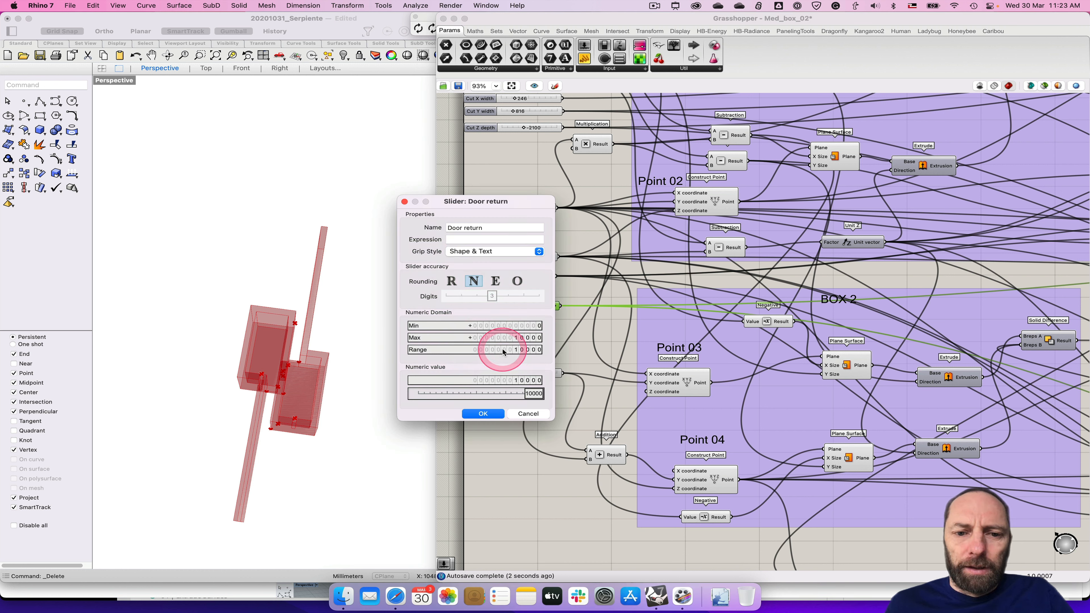
{"action": "double_click", "coordinate": [518, 339]}
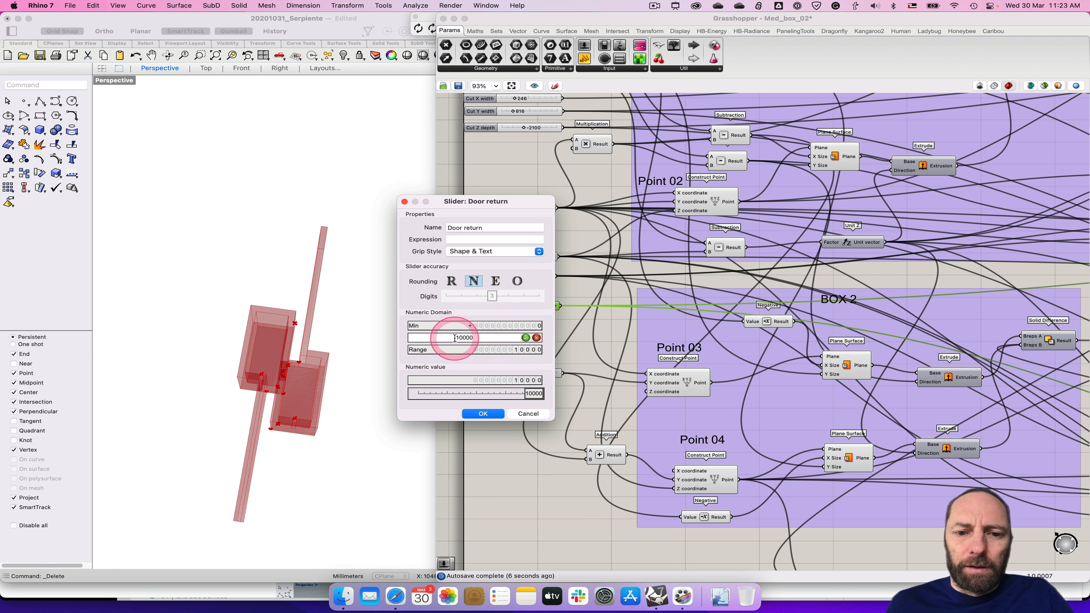
{"action": "type", "text": "3"}
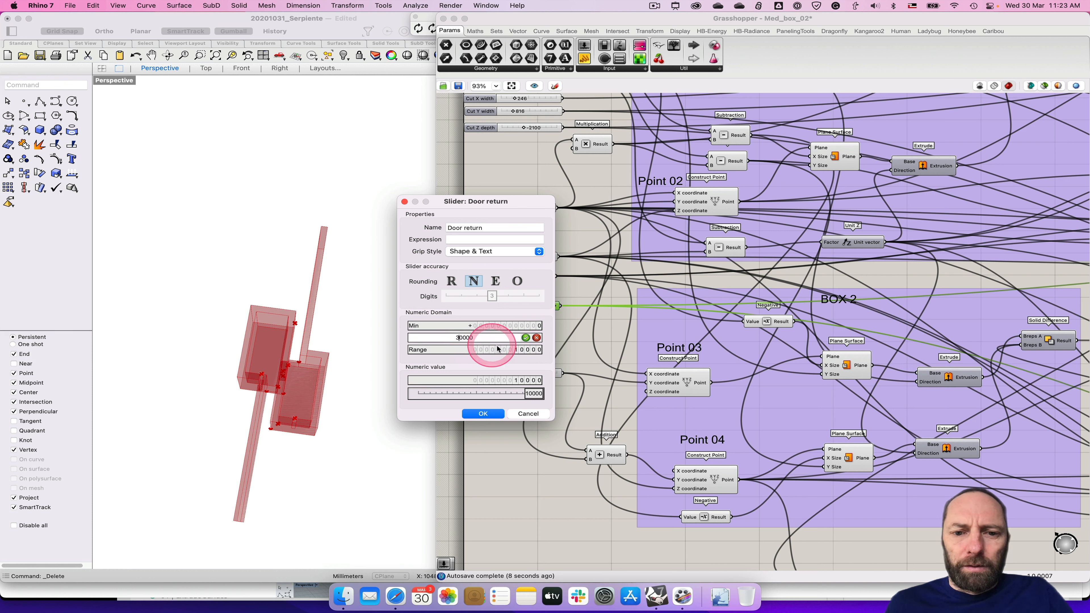
{"action": "left_click", "coordinate": [526, 338]}
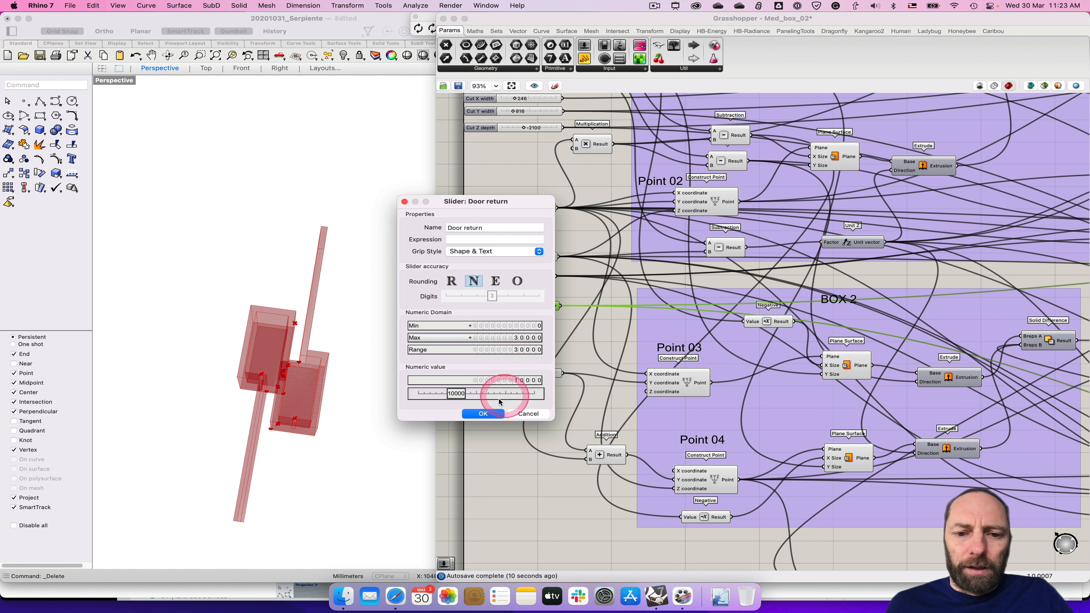
{"action": "left_click", "coordinate": [484, 413]}
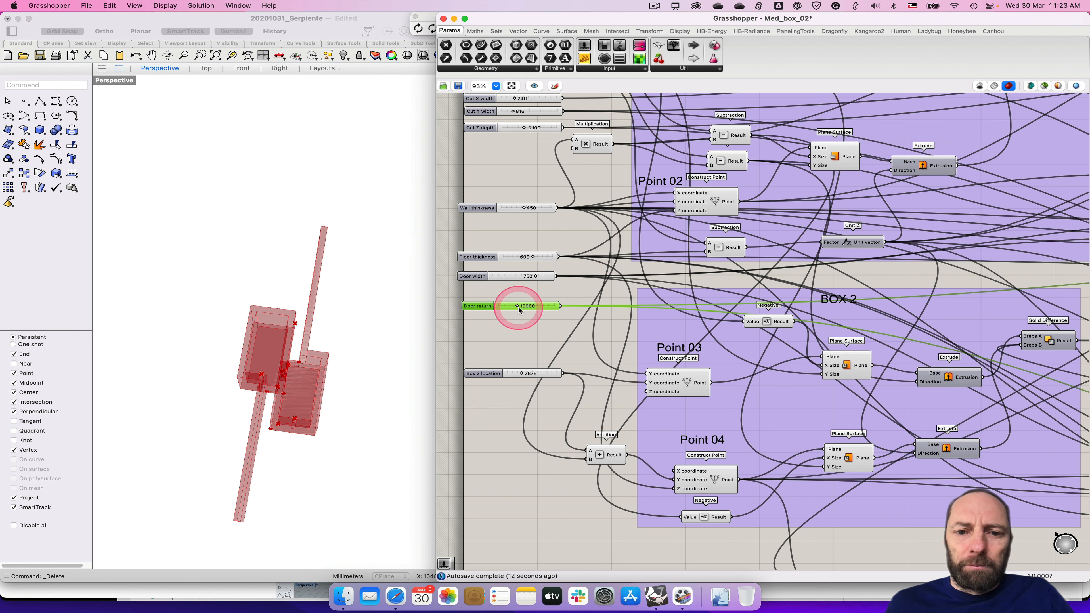
Step: Set the Door return slider to about 18891 and inspect the extended walls in the perspective preview
{"action": "left_click_drag", "start_coordinate": [527, 308], "coordinate": [535, 306]}
{"action": "mouse_move", "coordinate": [363, 331]}
{"action": "right_mouse_down"}
{"action": "mouse_move", "coordinate": [336, 266]}
{"action": "mouse_move", "coordinate": [387, 297]}
{"action": "mouse_move", "coordinate": [367, 350]}
{"action": "mouse_move", "coordinate": [348, 341]}
{"action": "mouse_move", "coordinate": [364, 297]}
{"action": "mouse_move", "coordinate": [355, 315]}
{"action": "right_mouse_up"}
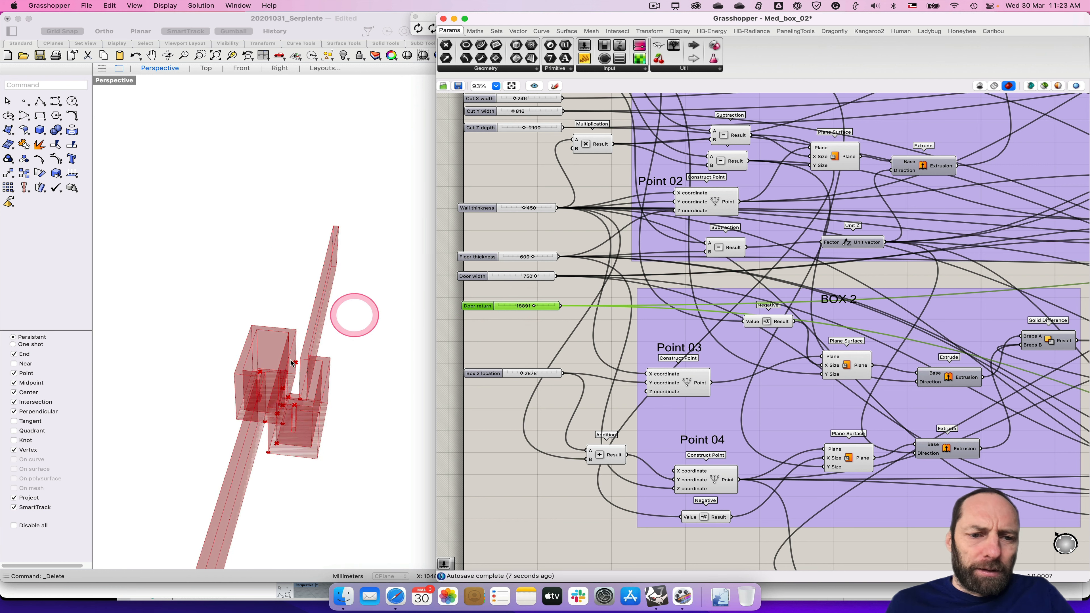
{"action": "scroll", "coordinate": [230, 403], "scroll_direction": "up", "scroll_amount": 4}
{"action": "mouse_move", "coordinate": [237, 397]}
{"action": "right_mouse_down"}
{"action": "mouse_move", "coordinate": [262, 399]}
{"action": "mouse_move", "coordinate": [242, 381]}
{"action": "mouse_move", "coordinate": [250, 367]}
{"action": "mouse_move", "coordinate": [245, 403]}
{"action": "right_mouse_up"}
{"action": "scroll", "coordinate": [286, 368], "scroll_direction": "down", "scroll_amount": 3}
{"action": "scroll", "coordinate": [286, 368], "scroll_direction": "up", "scroll_amount": 3}
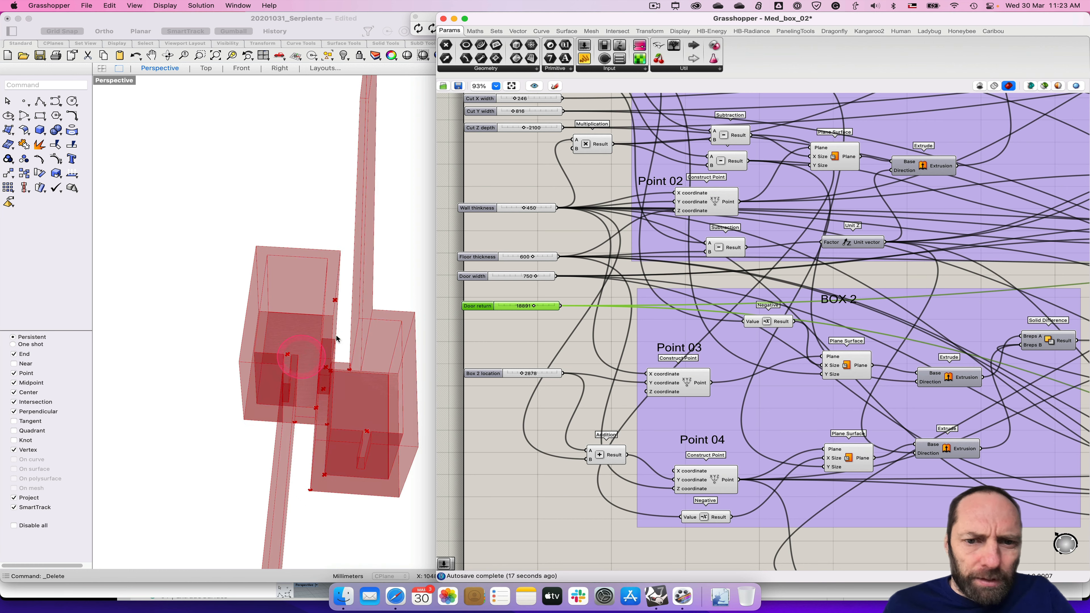
Step: Increase the X width slider to about 3260, check the previewed openings, and raise it further to about 3587
{"action": "right_click_drag", "start_coordinate": [528, 171], "coordinate": [538, 246]}
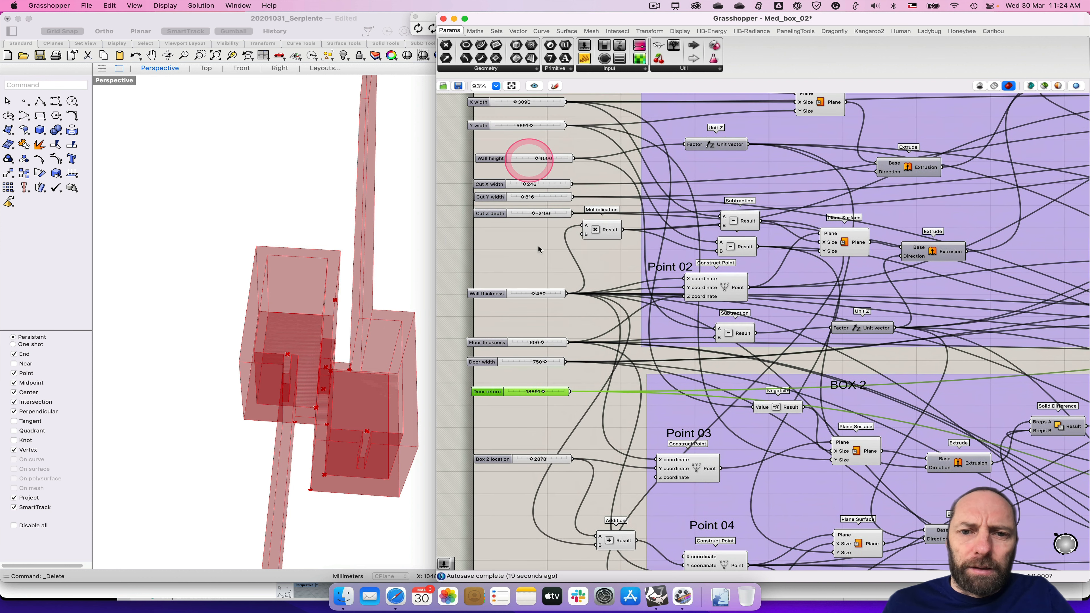
{"action": "right_click_drag", "start_coordinate": [533, 173], "coordinate": [532, 241]}
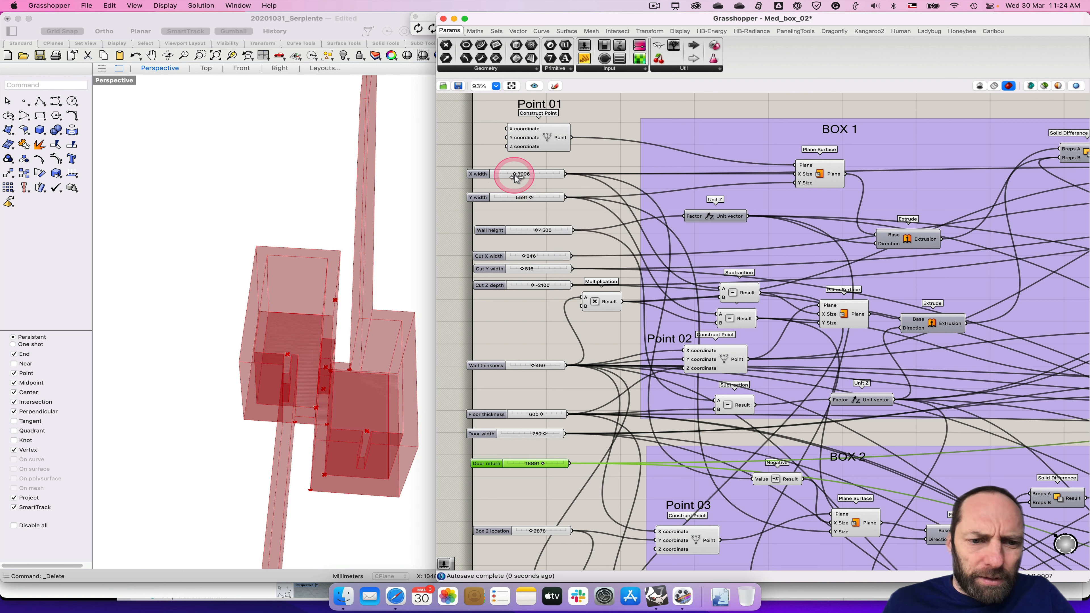
{"action": "left_click_drag", "start_coordinate": [516, 177], "coordinate": [517, 178]}
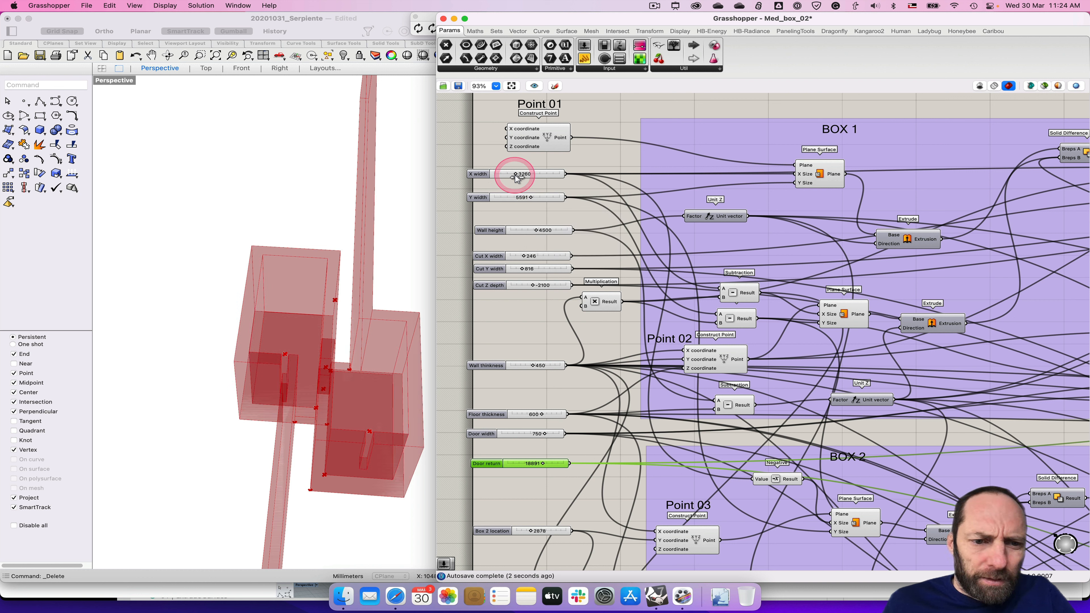
{"action": "mouse_move", "coordinate": [266, 365]}
{"action": "right_mouse_down"}
{"action": "mouse_move", "coordinate": [297, 307]}
{"action": "mouse_move", "coordinate": [306, 353]}
{"action": "mouse_move", "coordinate": [268, 365]}
{"action": "mouse_move", "coordinate": [263, 379]}
{"action": "right_mouse_up"}
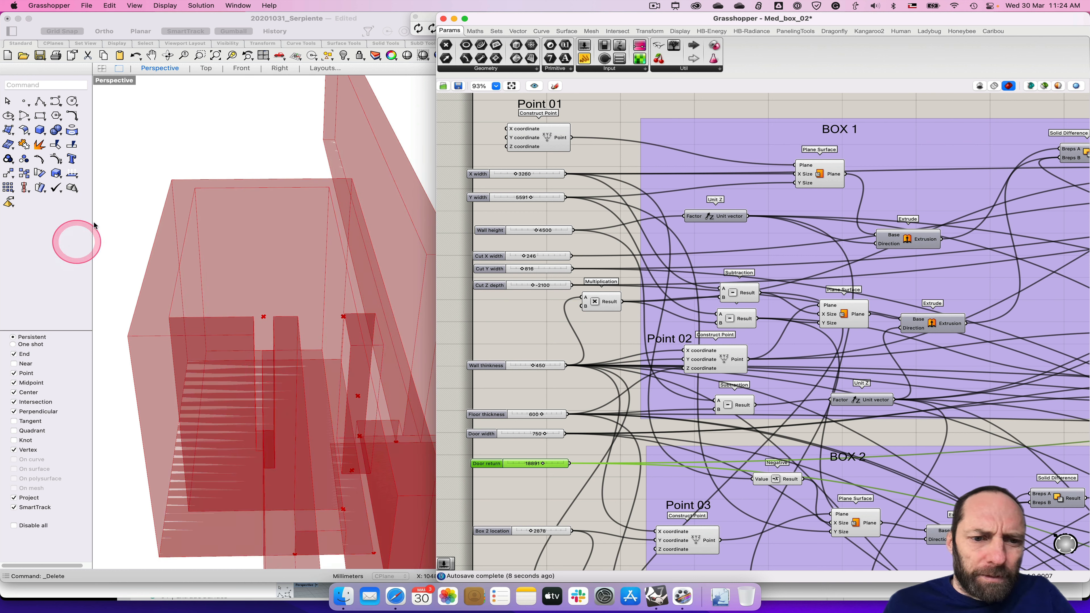
{"action": "right_click_drag", "start_coordinate": [119, 241], "coordinate": [129, 222]}
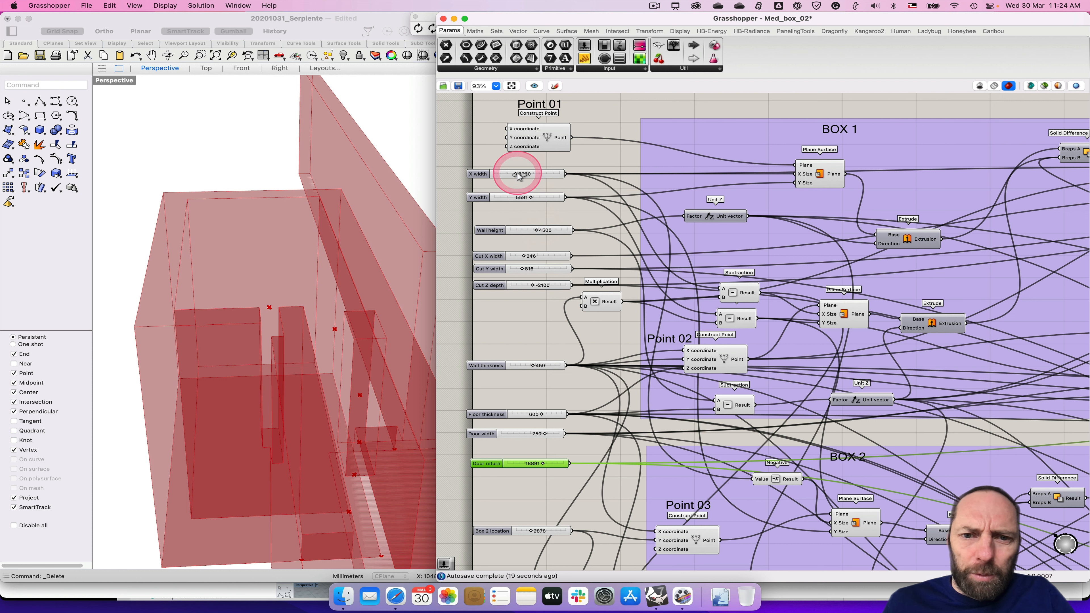
{"action": "left_click_drag", "start_coordinate": [516, 174], "coordinate": [521, 176]}
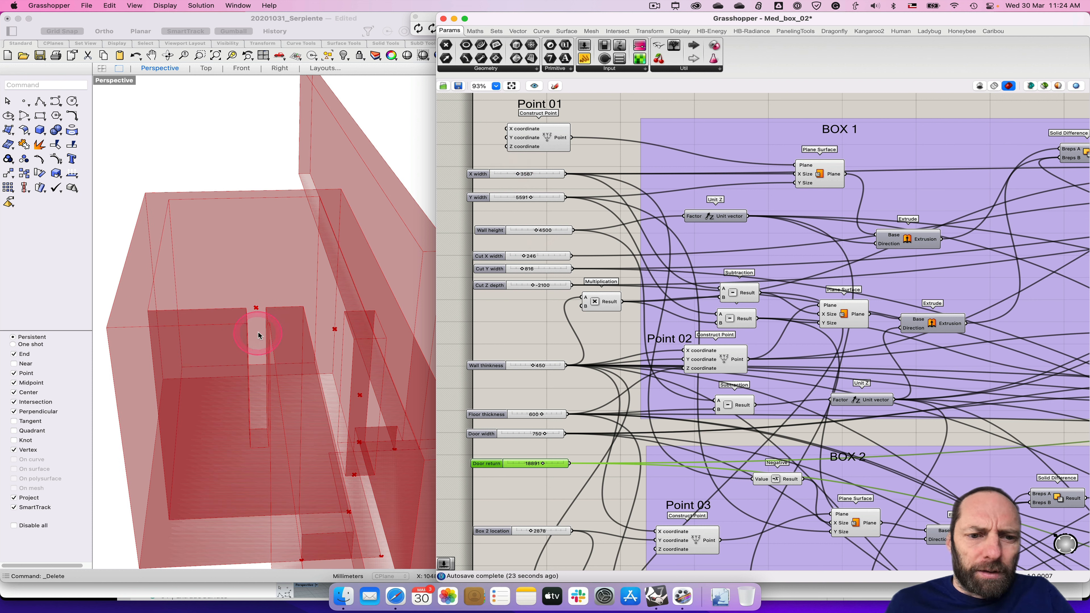
Step: Examine the wall openings and overall two-box preview up close and from several angles at the current X width
{"action": "right_click_drag", "start_coordinate": [258, 336], "coordinate": [267, 326]}
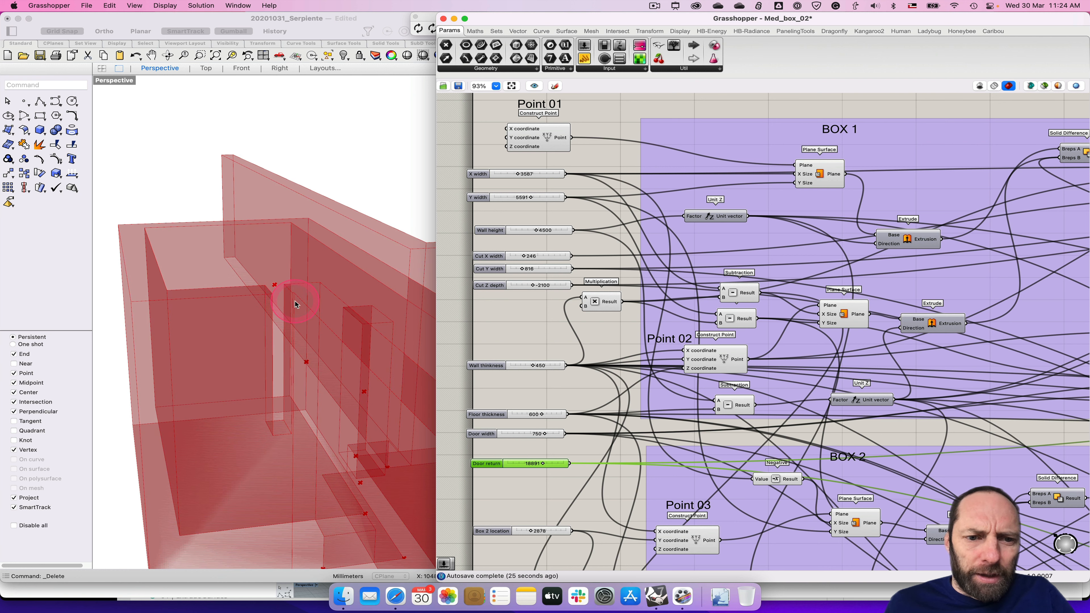
{"action": "scroll", "coordinate": [295, 305], "scroll_direction": "up", "scroll_amount": 5}
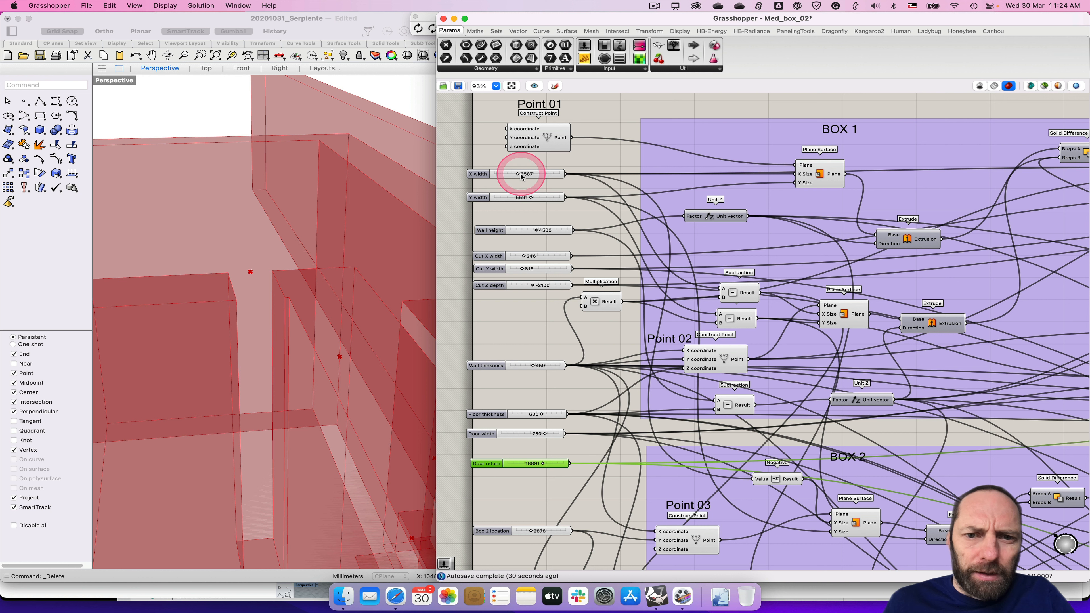
{"action": "left_click_drag", "start_coordinate": [520, 177], "coordinate": [519, 177]}
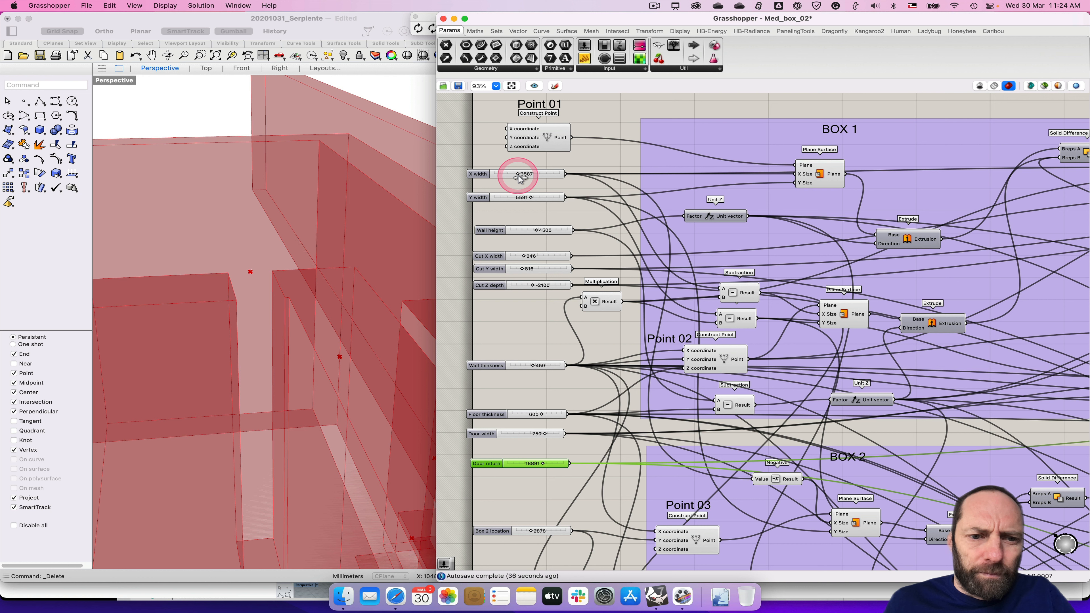
{"action": "left_click_drag", "start_coordinate": [520, 177], "coordinate": [520, 177]}
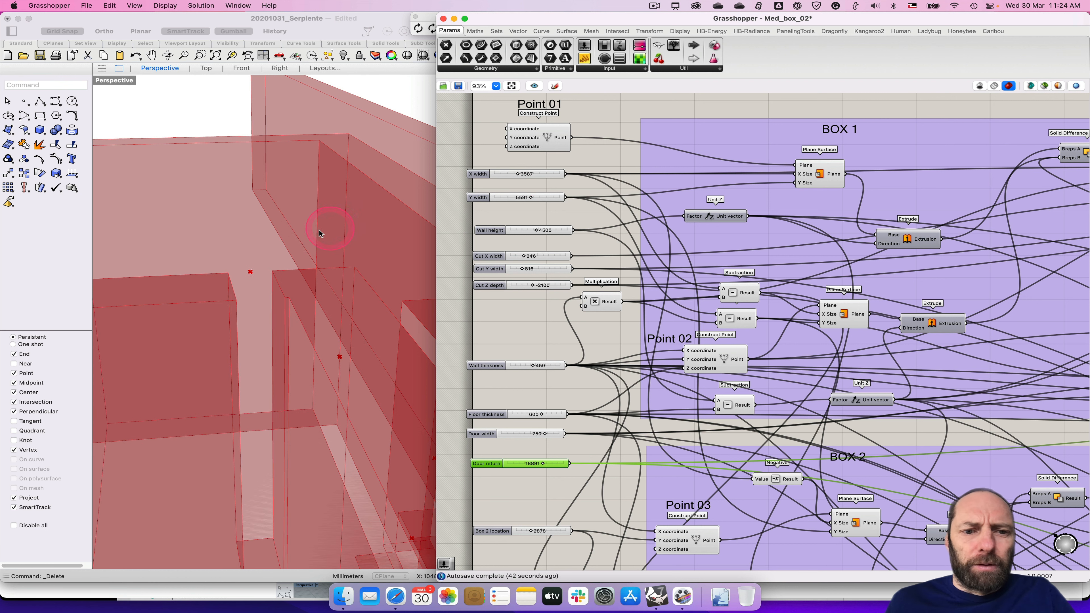
{"action": "scroll", "coordinate": [316, 231], "scroll_direction": "up", "scroll_amount": 6}
{"action": "scroll", "coordinate": [317, 230], "scroll_direction": "down", "scroll_amount": 17}
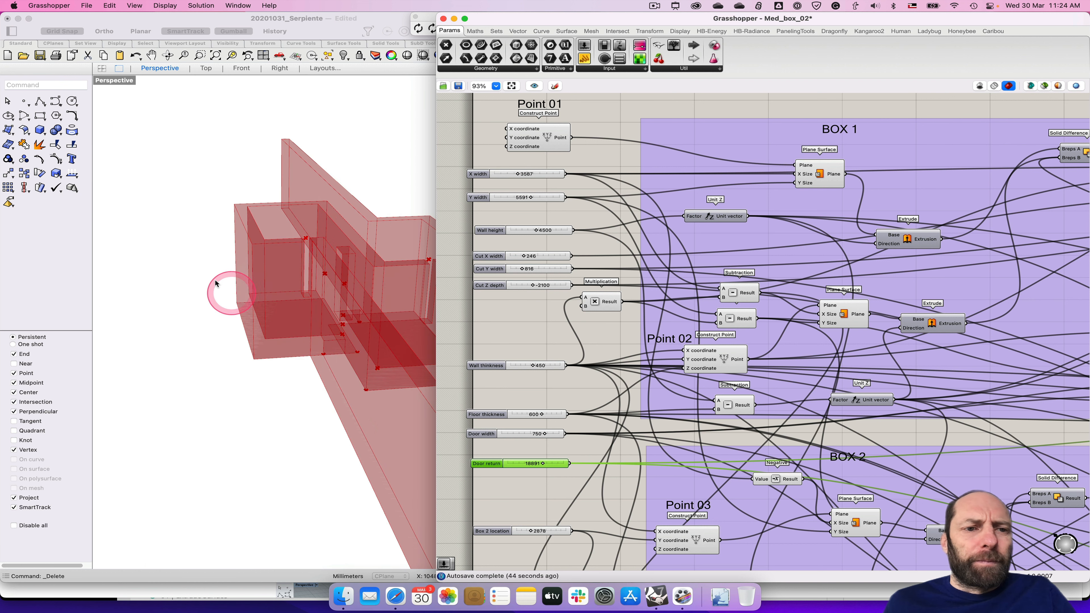
{"action": "left_click", "coordinate": [163, 243]}
{"action": "right_click_drag", "start_coordinate": [167, 269], "coordinate": [156, 288]}
{"action": "right_click_drag", "start_coordinate": [325, 384], "coordinate": [297, 389]}
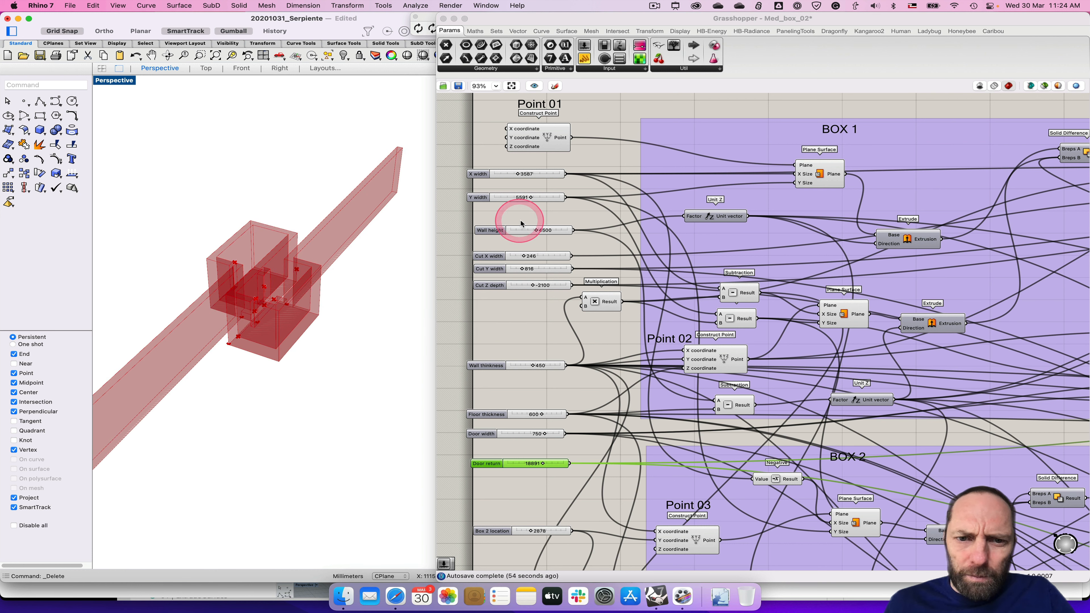
Step: Set the Wall height slider to about 6191 and check the taller walls in the preview
{"action": "left_click", "coordinate": [536, 233]}
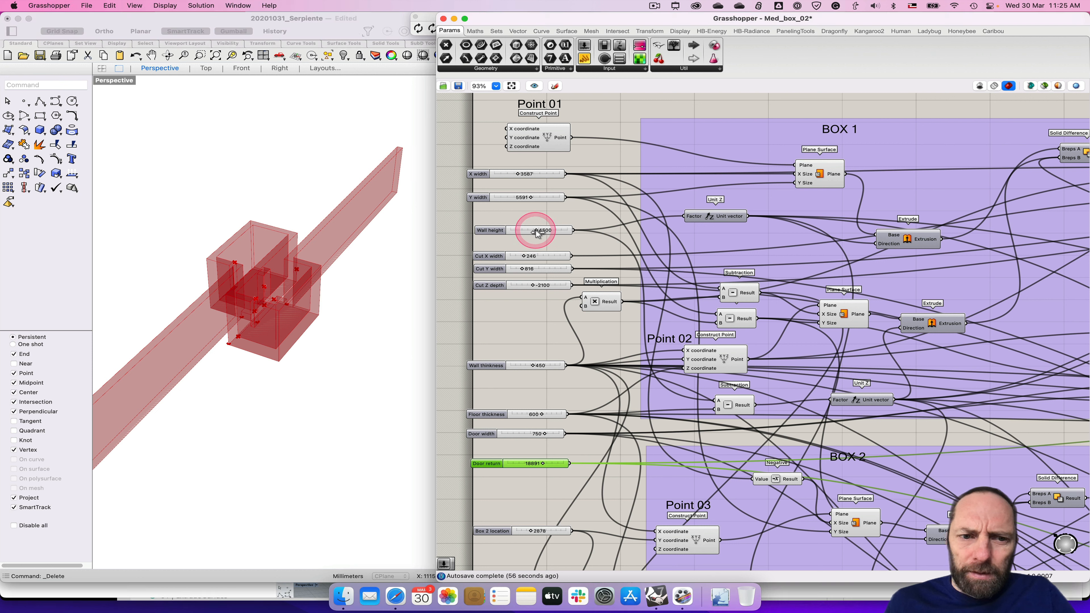
{"action": "left_click_drag", "start_coordinate": [538, 233], "coordinate": [547, 232]}
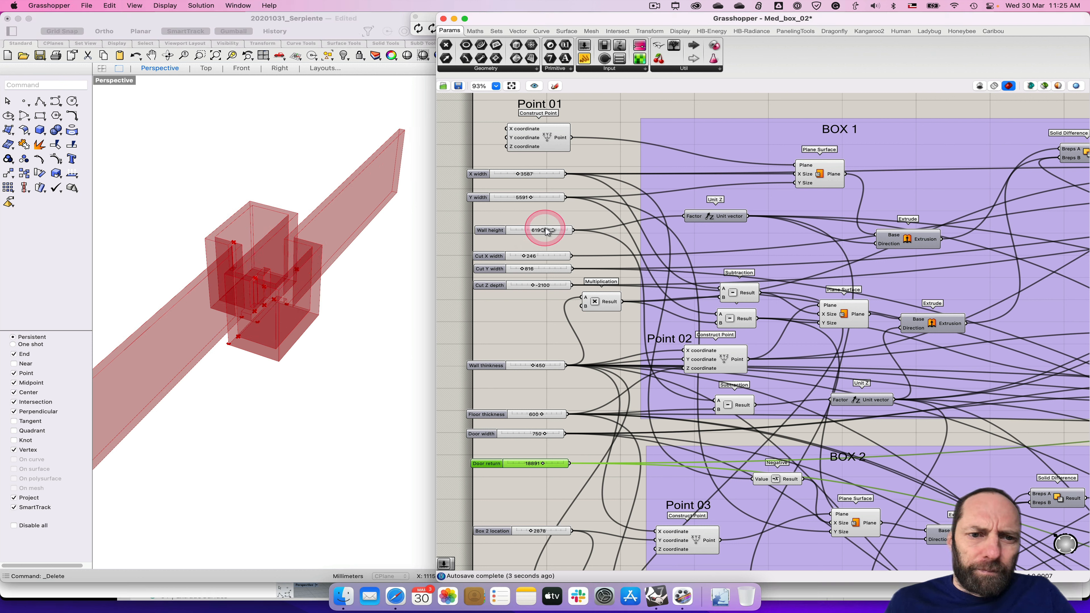
{"action": "right_click_drag", "start_coordinate": [252, 378], "coordinate": [279, 363]}
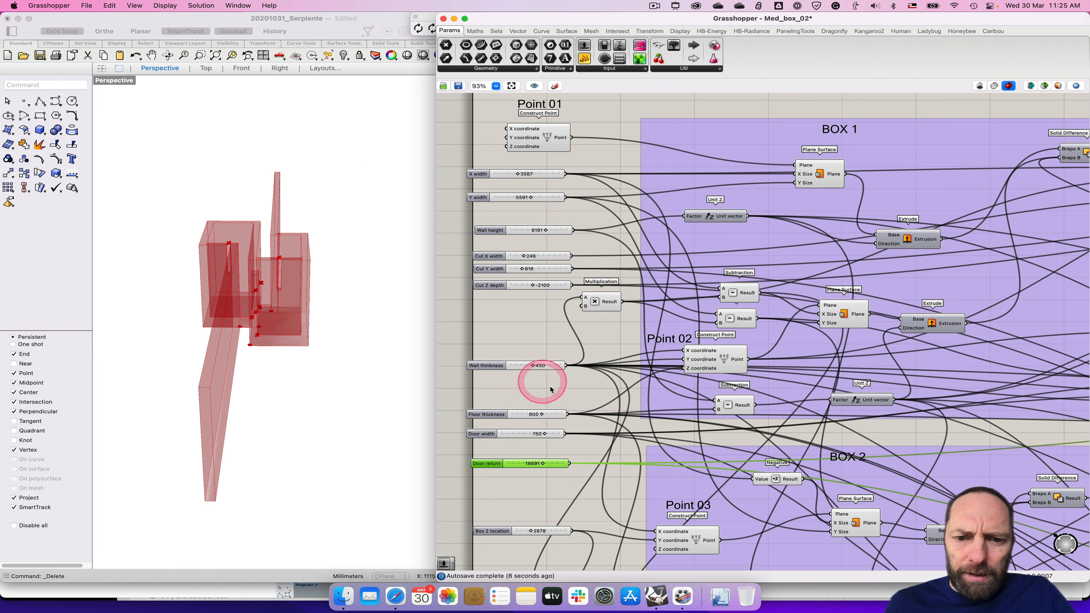
Step: Set the Cut Z depth slider to about -6966
{"action": "left_click", "coordinate": [533, 286]}
{"action": "left_click_drag", "start_coordinate": [535, 289], "coordinate": [520, 288]}
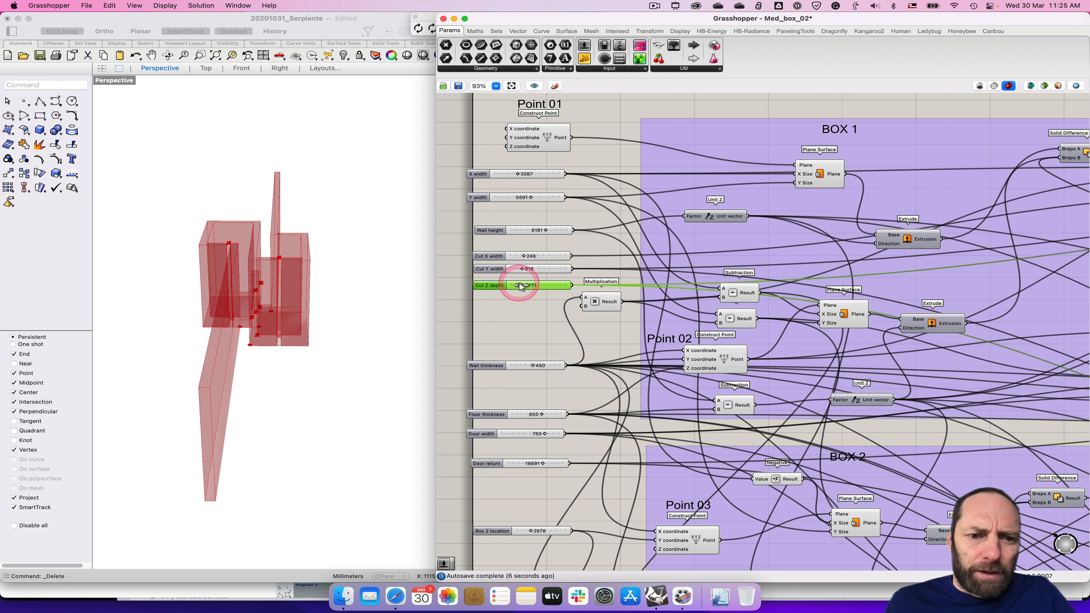
{"action": "left_click_drag", "start_coordinate": [519, 284], "coordinate": [518, 284]}
Step: Examine the previewed boxes, cuts and long walls from above and at an angle, along with the definition's overall layout
{"action": "right_click", "coordinate": [316, 368]}
{"action": "right_click_drag", "start_coordinate": [310, 378], "coordinate": [351, 459]}
{"action": "scroll", "coordinate": [276, 353], "scroll_direction": "up", "scroll_amount": 5}
{"action": "scroll", "coordinate": [328, 397], "scroll_direction": "down", "scroll_amount": 5}
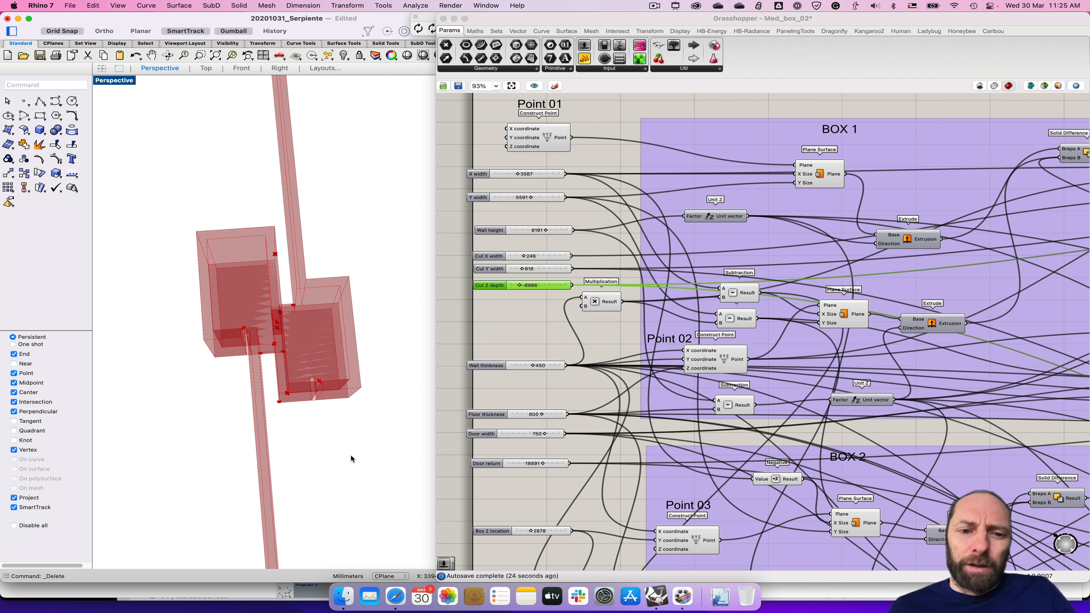
{"action": "mouse_move", "coordinate": [351, 459]}
{"action": "right_mouse_down"}
{"action": "mouse_move", "coordinate": [321, 429]}
{"action": "mouse_move", "coordinate": [361, 414]}
{"action": "mouse_move", "coordinate": [355, 438]}
{"action": "mouse_move", "coordinate": [361, 418]}
{"action": "mouse_move", "coordinate": [348, 406]}
{"action": "mouse_move", "coordinate": [332, 464]}
{"action": "mouse_move", "coordinate": [328, 452]}
{"action": "mouse_move", "coordinate": [308, 457]}
{"action": "mouse_move", "coordinate": [355, 463]}
{"action": "mouse_move", "coordinate": [341, 461]}
{"action": "right_mouse_up"}
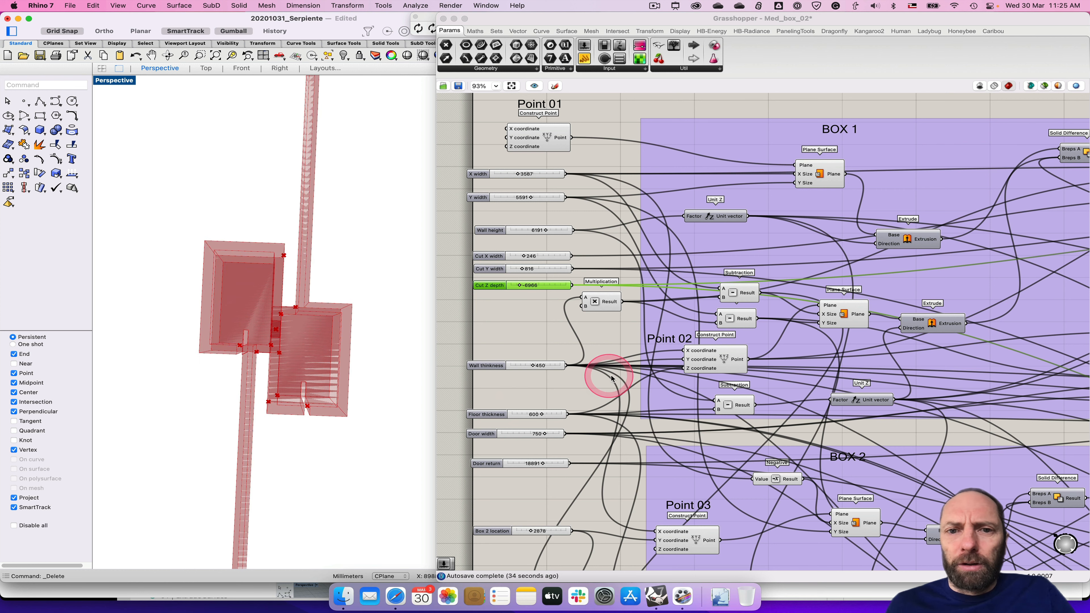
{"action": "right_click_drag", "start_coordinate": [369, 367], "coordinate": [368, 356]}
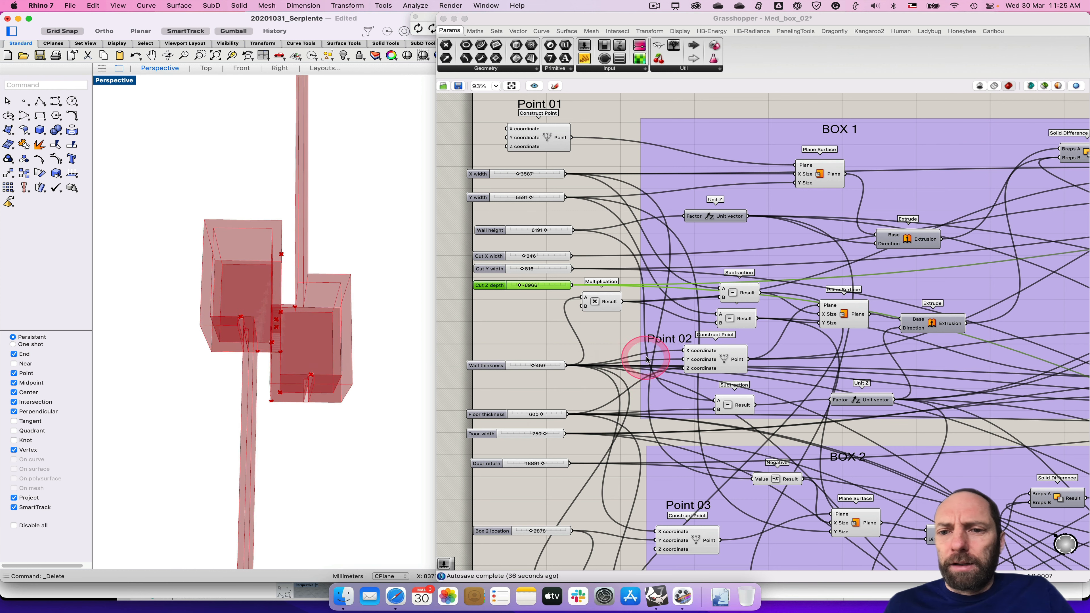
{"action": "scroll", "coordinate": [646, 360], "scroll_direction": "up", "scroll_amount": 1}
{"action": "scroll", "coordinate": [647, 359], "scroll_direction": "down", "scroll_amount": 10}
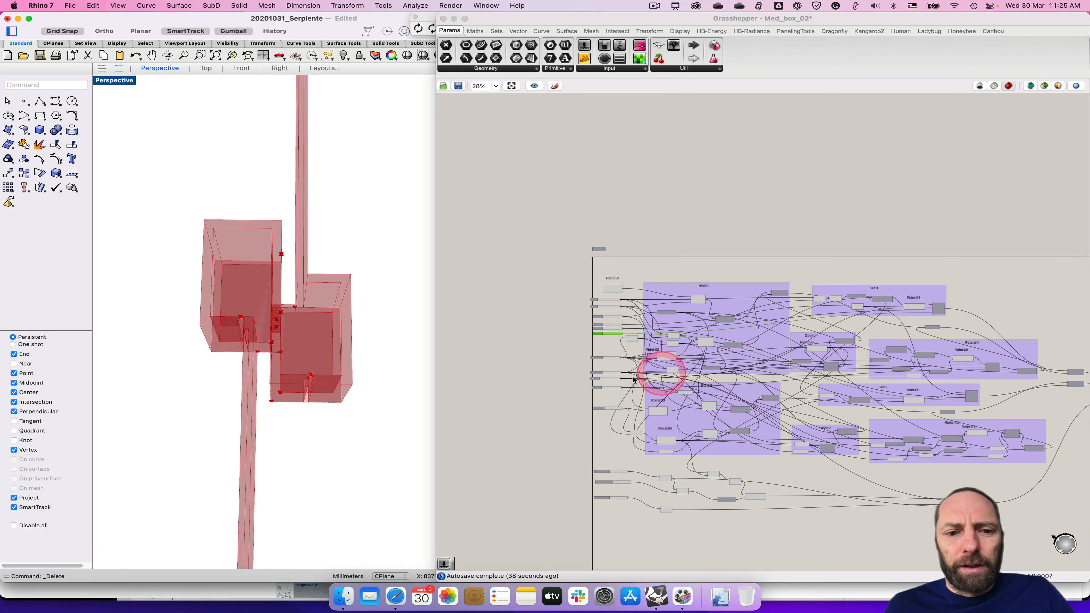
{"action": "right_click_drag", "start_coordinate": [254, 380], "coordinate": [290, 384]}
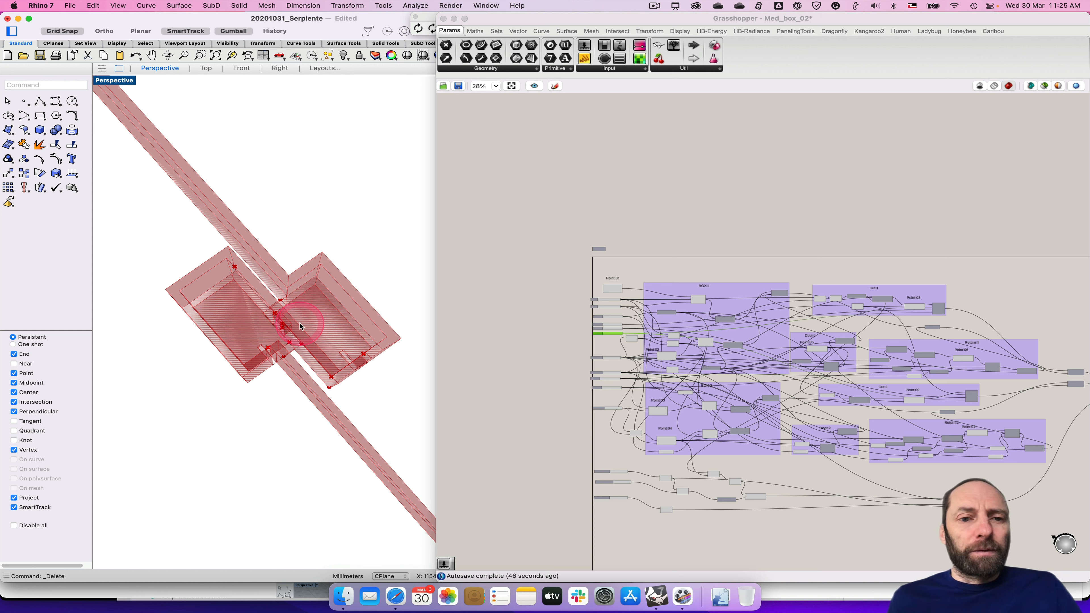
{"action": "right_click_drag", "start_coordinate": [318, 319], "coordinate": [314, 315]}
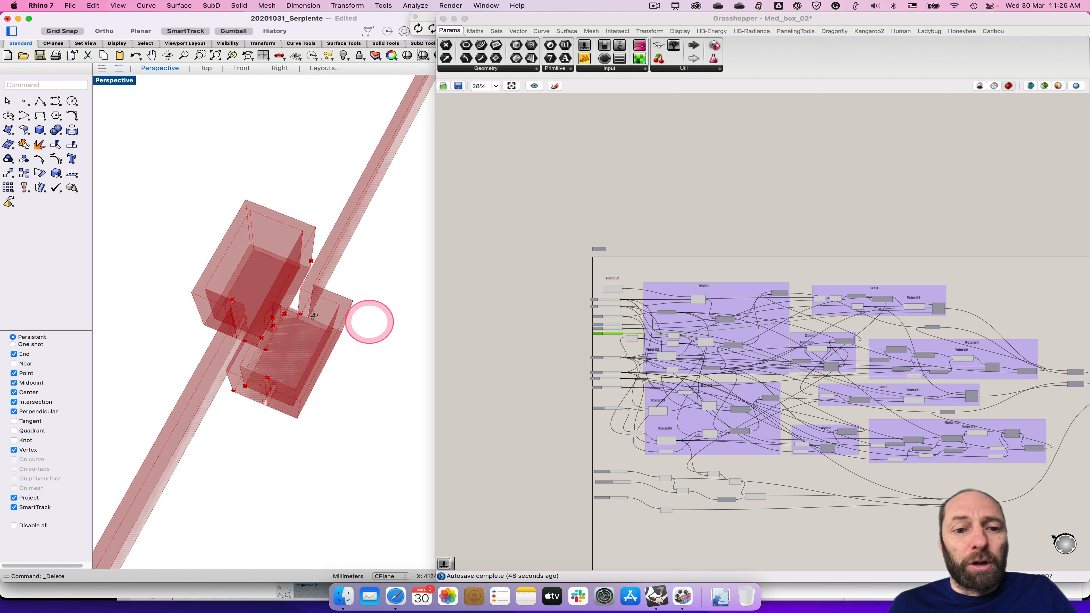
Step: Bake the Brep Join component at the end of the definition into the Rhino model
{"action": "right_click_drag", "start_coordinate": [973, 306], "coordinate": [733, 245]}
{"action": "scroll", "coordinate": [910, 336], "scroll_direction": "up", "scroll_amount": 6}
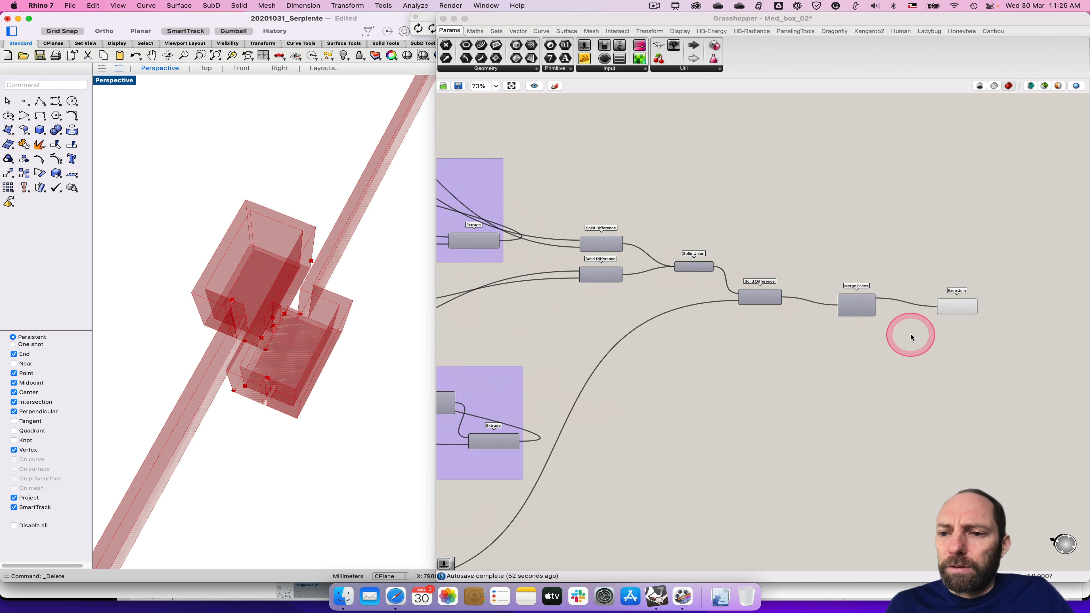
{"action": "right_click", "coordinate": [967, 297]}
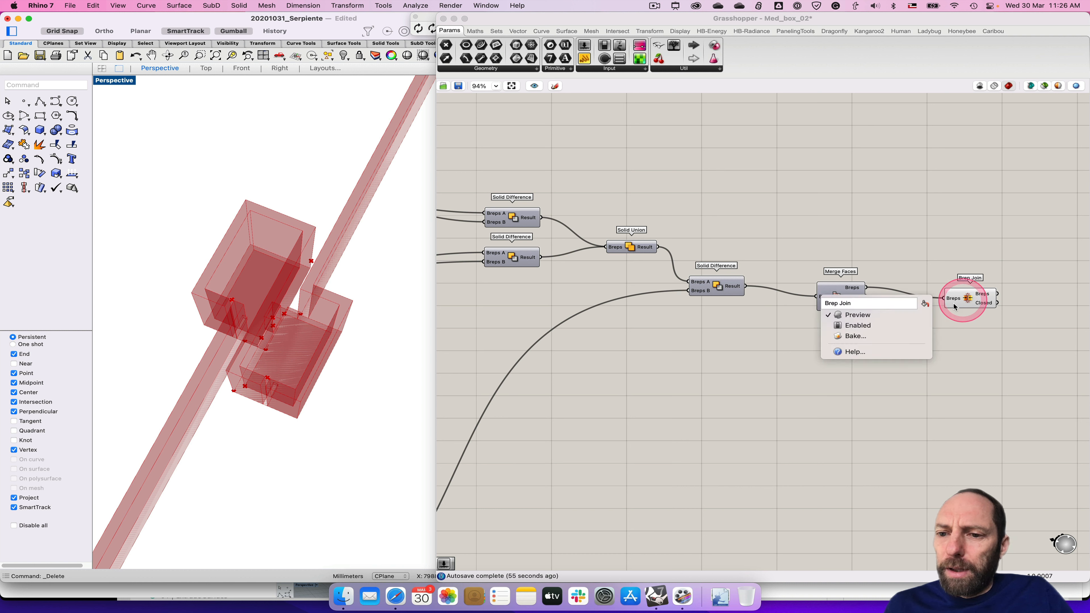
{"action": "left_click", "coordinate": [888, 332]}
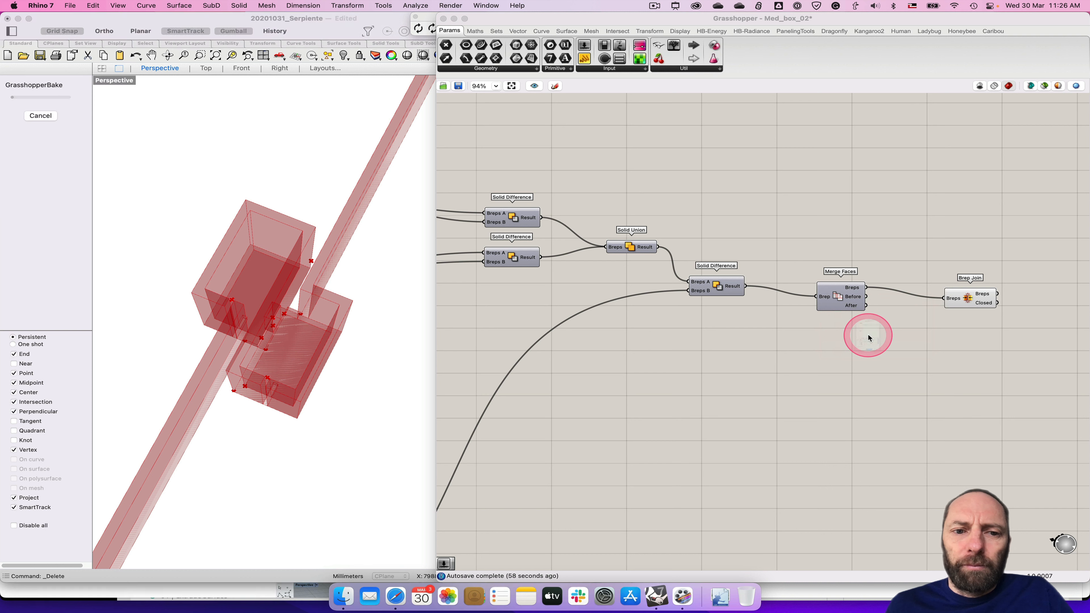
{"action": "left_click", "coordinate": [878, 429]}
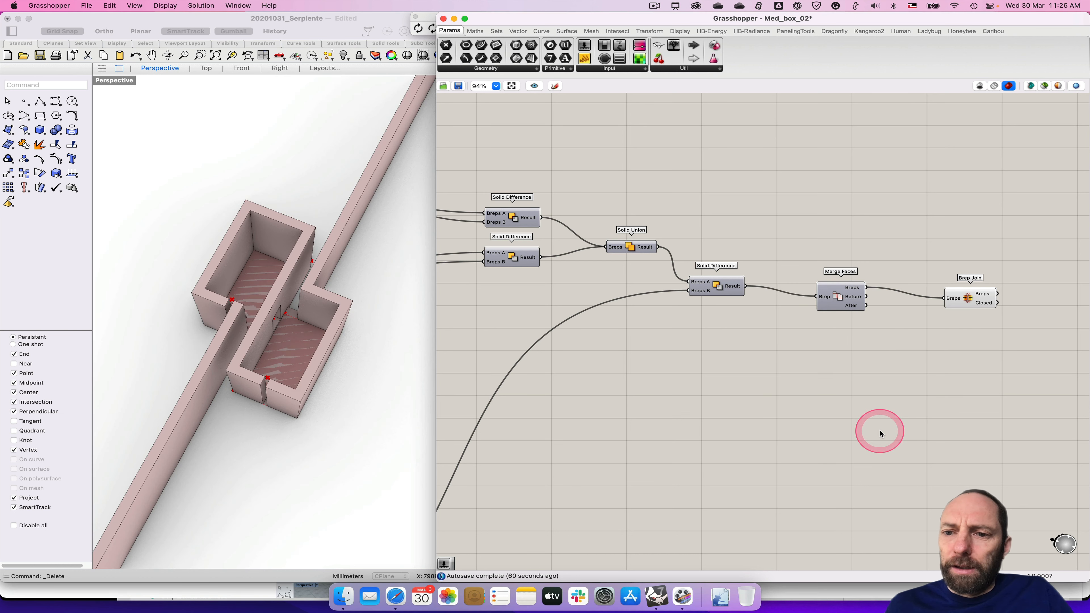
Step: Save the Med_box_02 Grasshopper definition and close its window to return to the Rhino model
{"action": "left_click", "coordinate": [815, 425]}
{"action": "left_click", "coordinate": [684, 412]}
{"action": "key", "text": "super+s"}
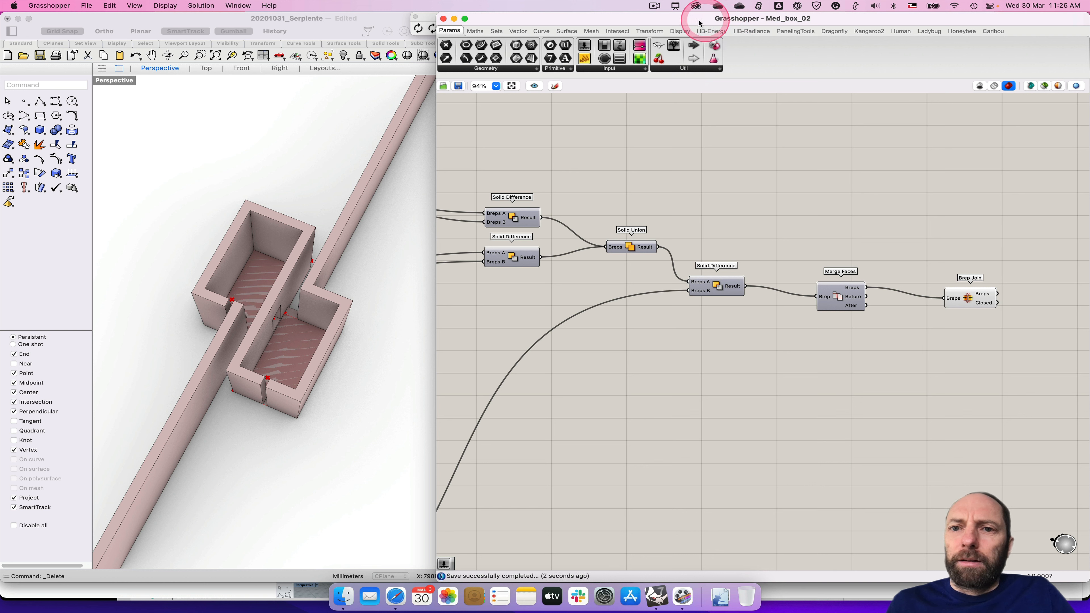
{"action": "left_click", "coordinate": [86, 5]}
{"action": "left_click", "coordinate": [124, 58]}
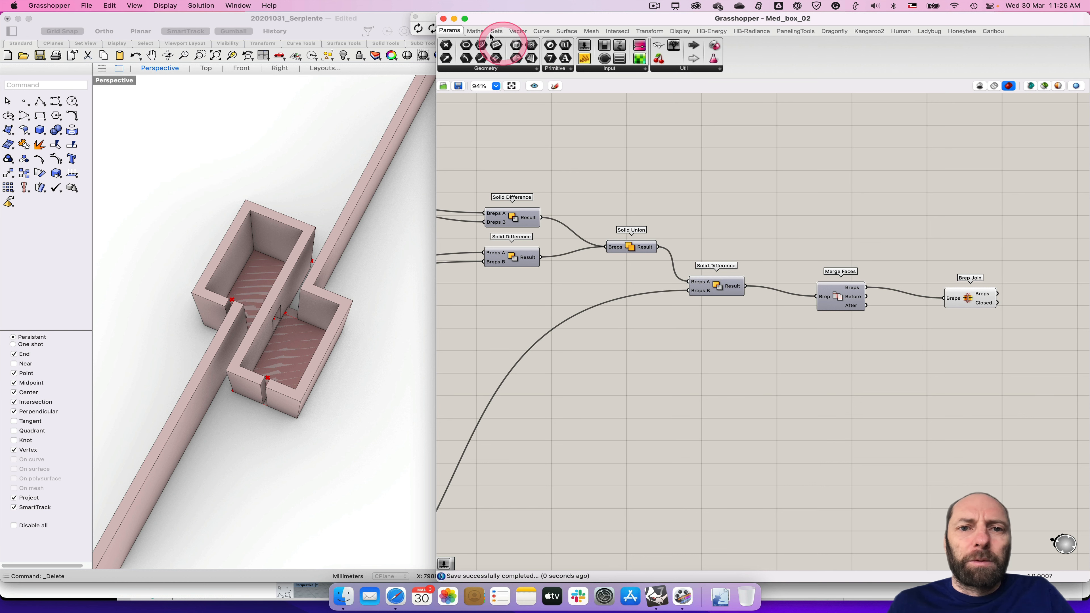
{"action": "left_click", "coordinate": [444, 18]}
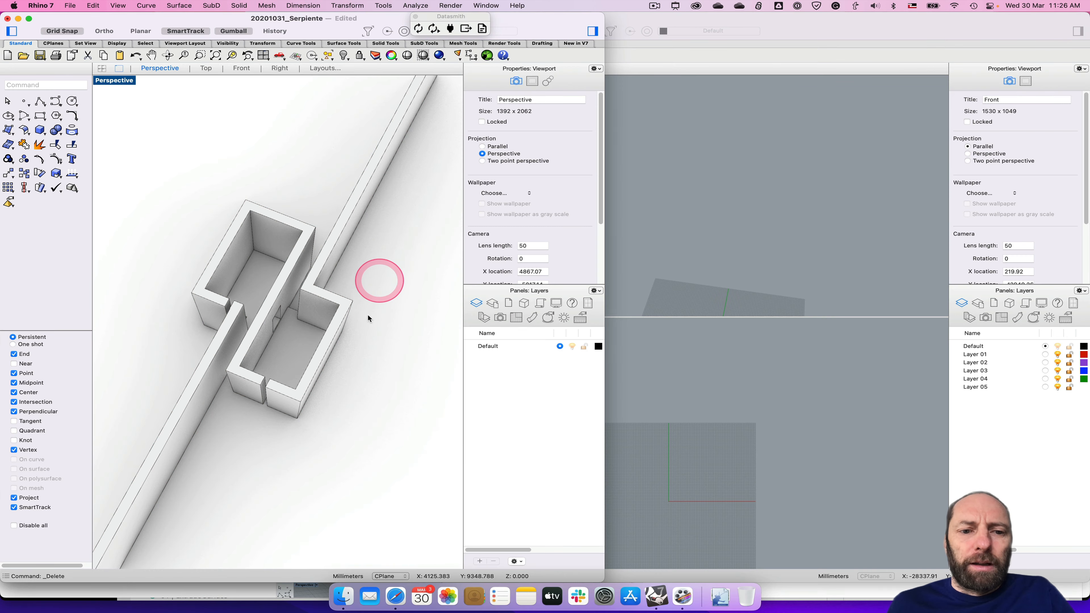
Step: Save the Rhino model as MedBox_02.3dm in the Med_box folder inside grasshopper_work
{"action": "right_click_drag", "start_coordinate": [358, 345], "coordinate": [365, 247]}
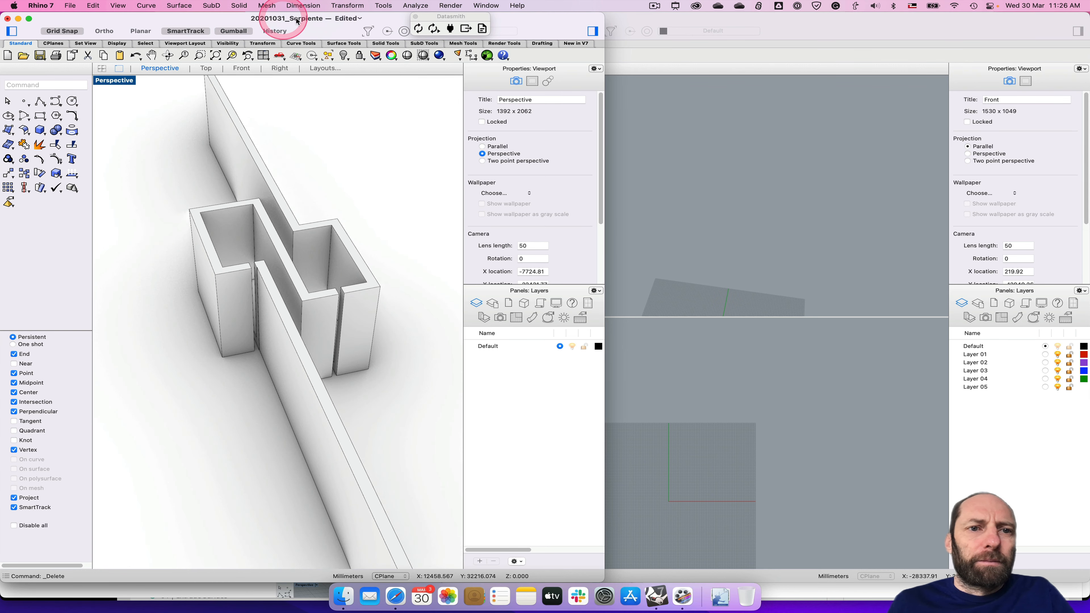
{"action": "left_click", "coordinate": [70, 5]}
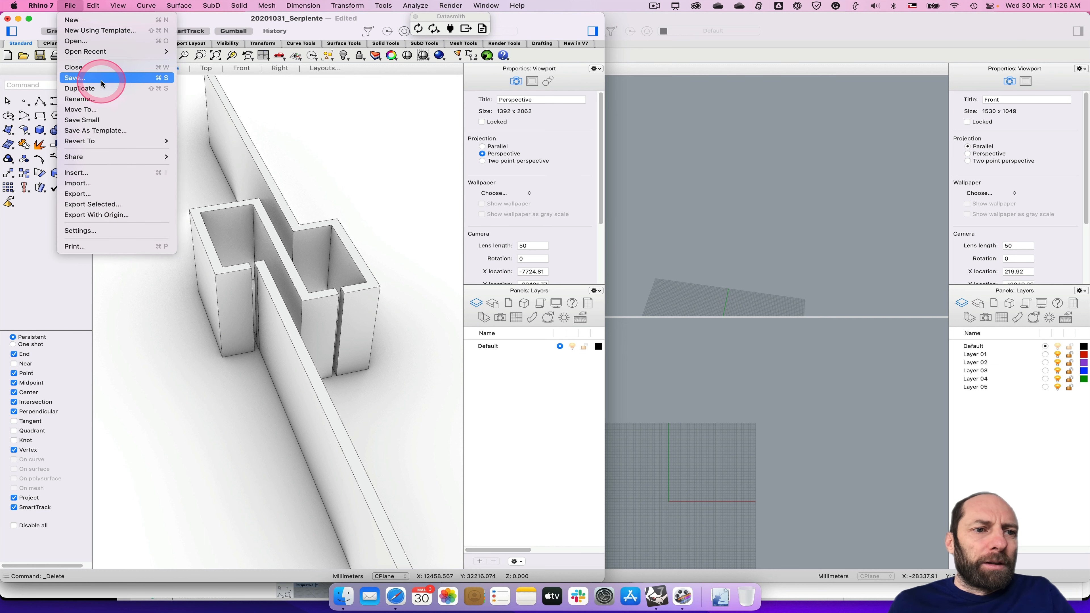
{"action": "key", "text": "alt"}
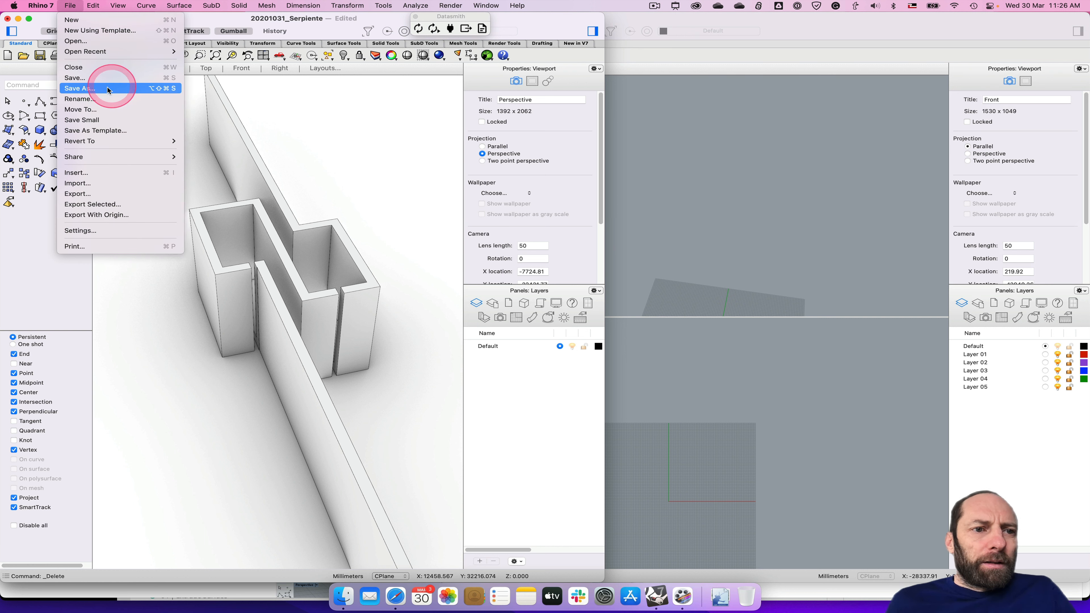
{"action": "left_click", "coordinate": [99, 89]}
{"action": "left_click", "coordinate": [291, 131]}
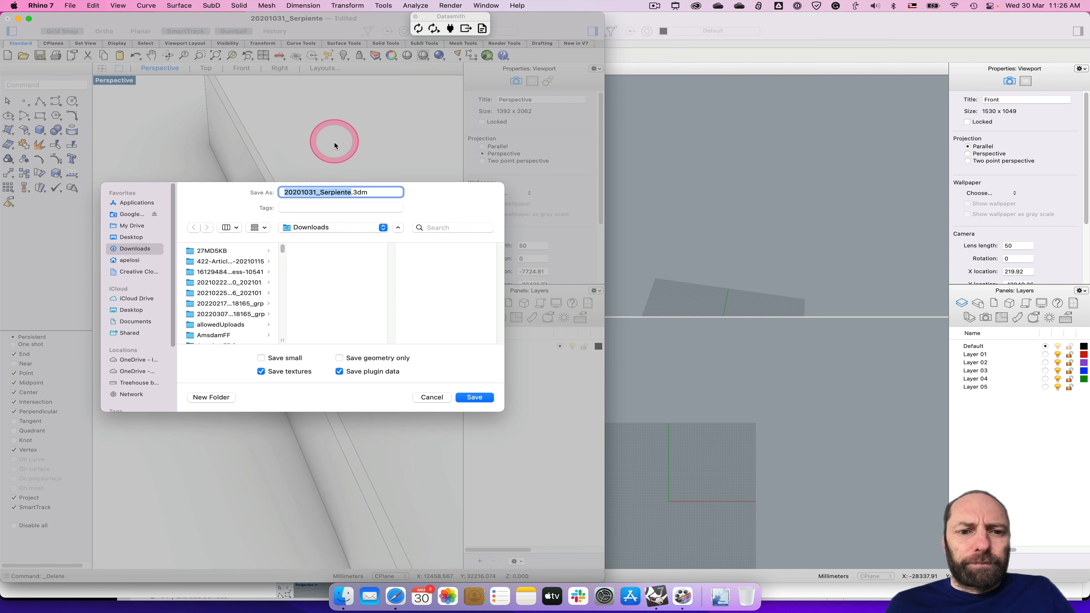
{"action": "left_click", "coordinate": [372, 269]}
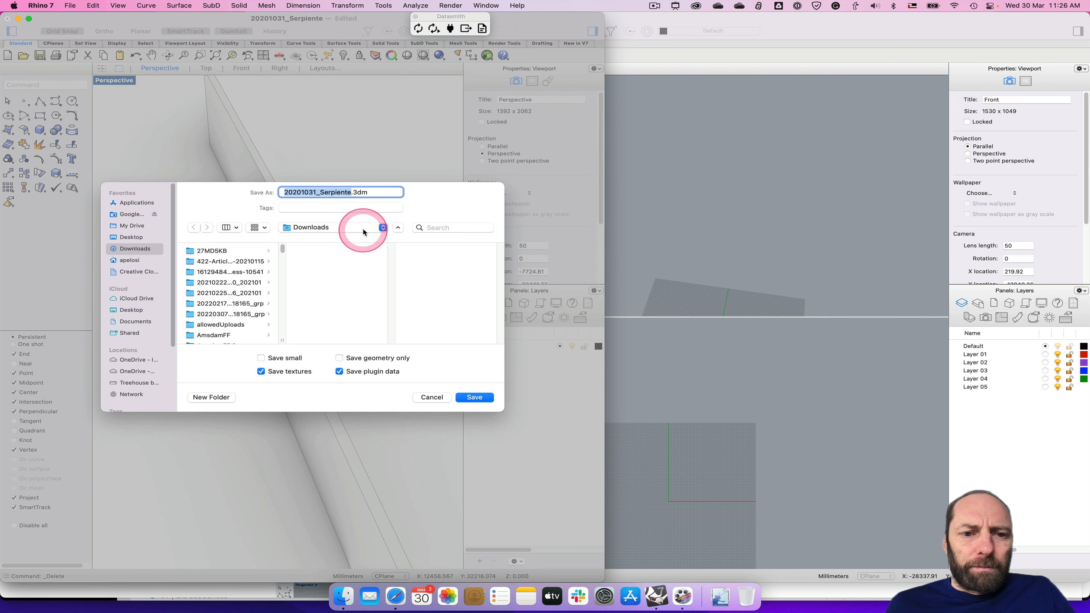
{"action": "left_click_drag", "start_coordinate": [363, 232], "coordinate": [362, 299]}
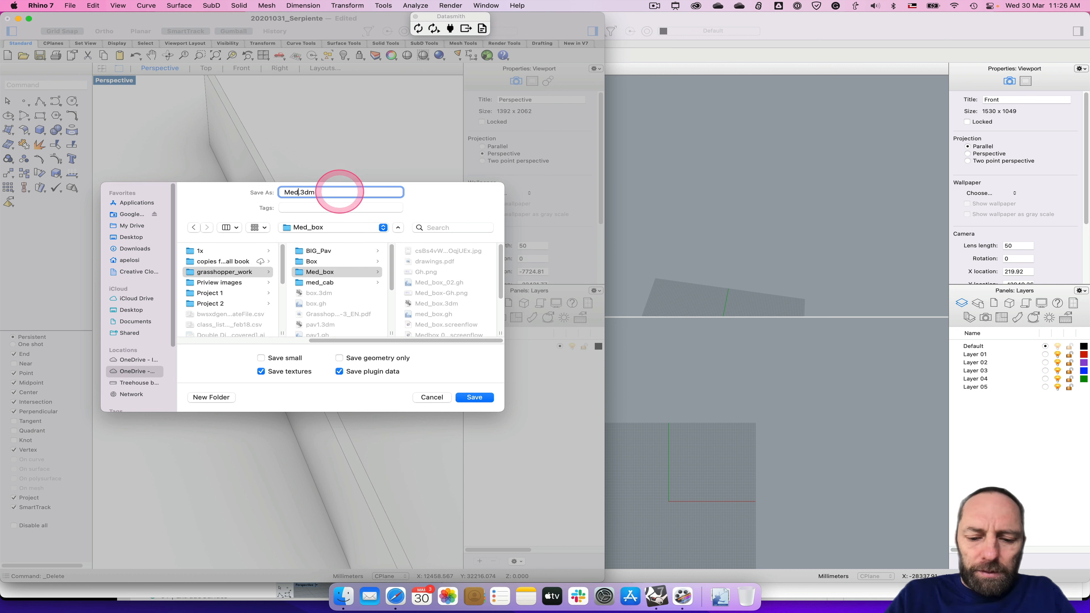
{"action": "left_click", "coordinate": [469, 400]}
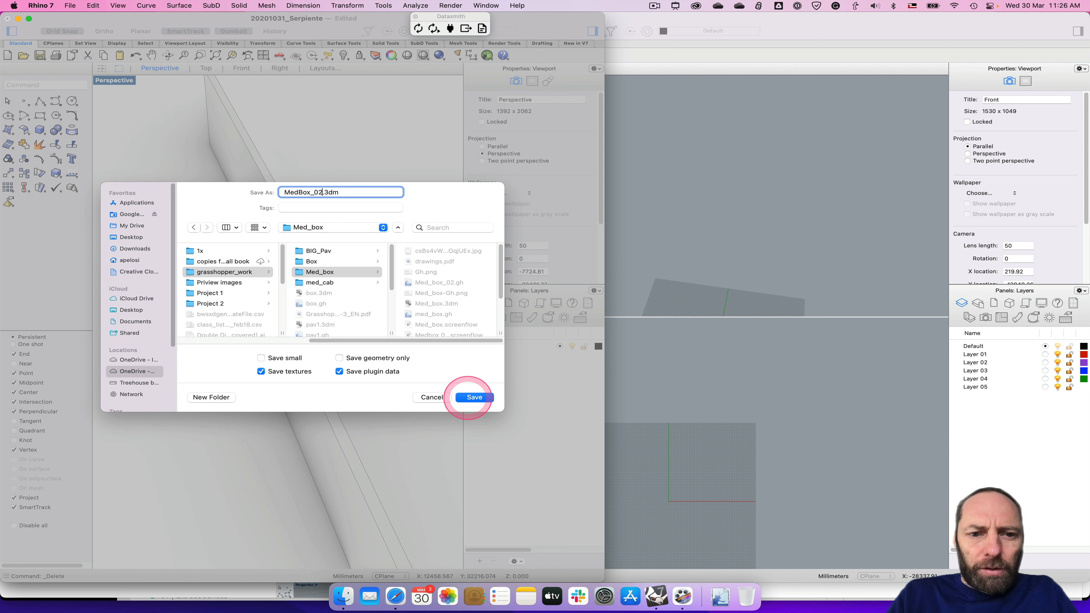
{"action": "left_click", "coordinate": [476, 397]}
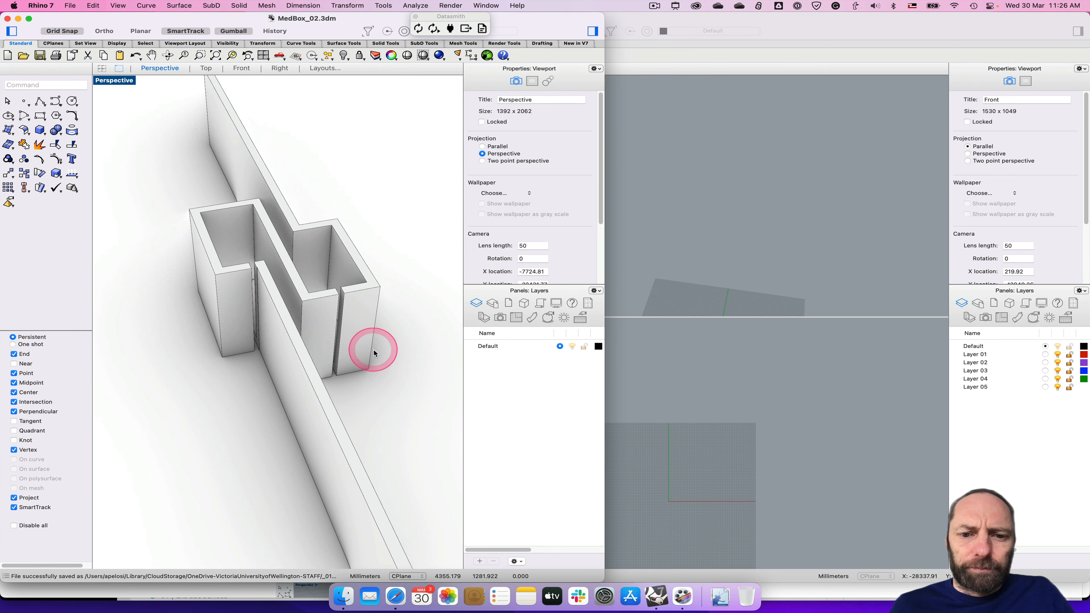
Step: Enlarge the Rhino window and examine the baked boxes and long walls from several angles
{"action": "right_click_drag", "start_coordinate": [375, 354], "coordinate": [359, 362]}
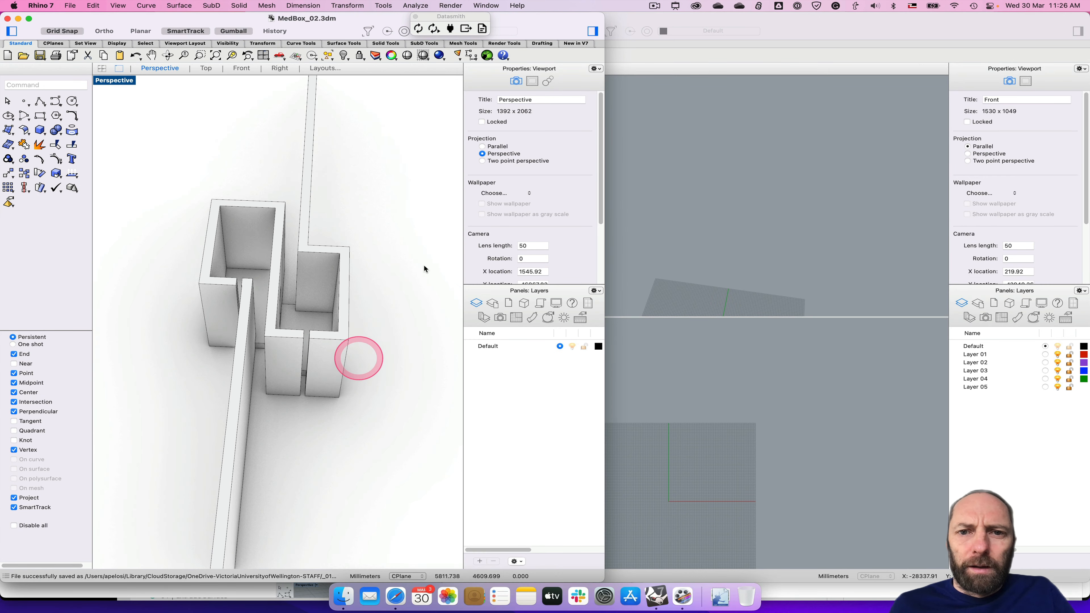
{"action": "double_click", "coordinate": [515, 26]}
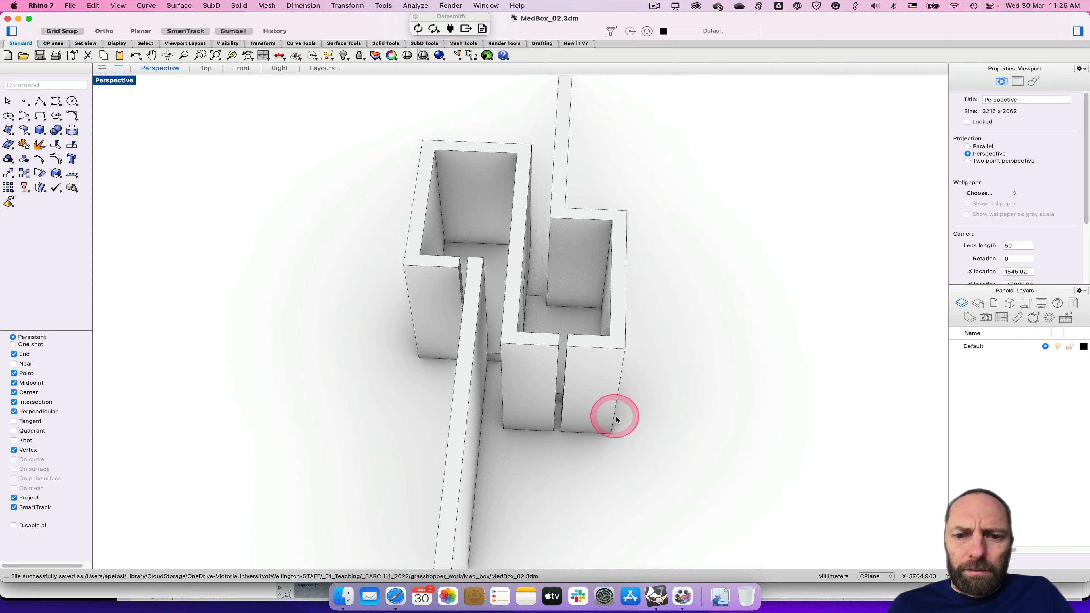
{"action": "right_click_drag", "start_coordinate": [616, 419], "coordinate": [737, 444]}
{"action": "scroll", "coordinate": [573, 394], "scroll_direction": "down", "scroll_amount": 12}
{"action": "right_click_drag", "start_coordinate": [537, 333], "coordinate": [515, 328]}
{"action": "scroll", "coordinate": [518, 317], "scroll_direction": "up", "scroll_amount": 6}
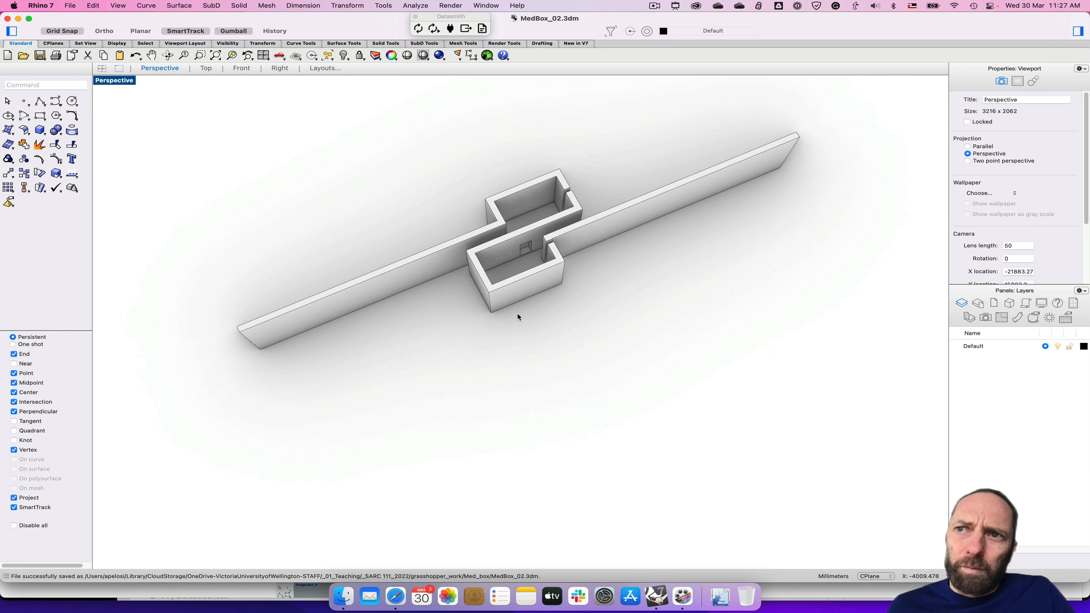
{"action": "right_click_drag", "start_coordinate": [511, 323], "coordinate": [492, 326]}
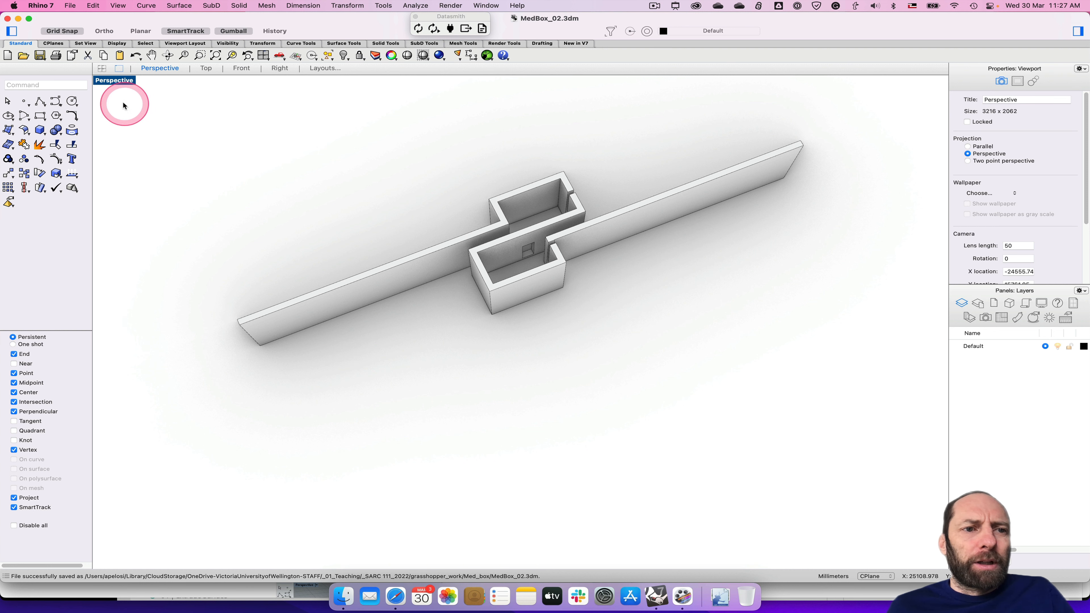
Step: Create a landscape layout Page 1 with two details at a custom size of 338.7 × 190.5 mm
{"action": "double_click", "coordinate": [114, 82]}
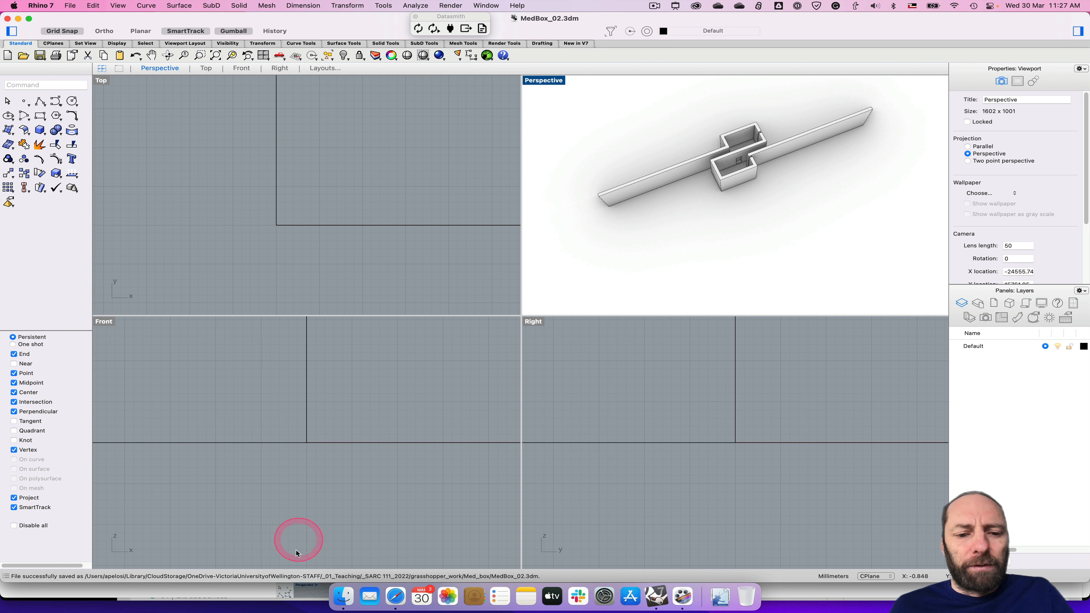
{"action": "left_click", "coordinate": [325, 68]}
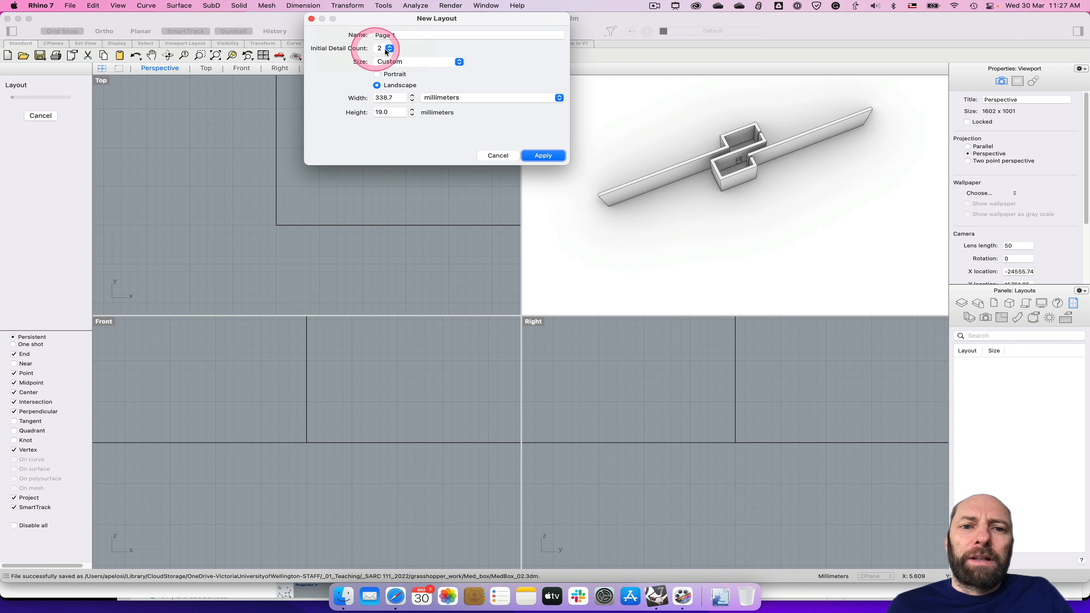
{"action": "left_click", "coordinate": [399, 88]}
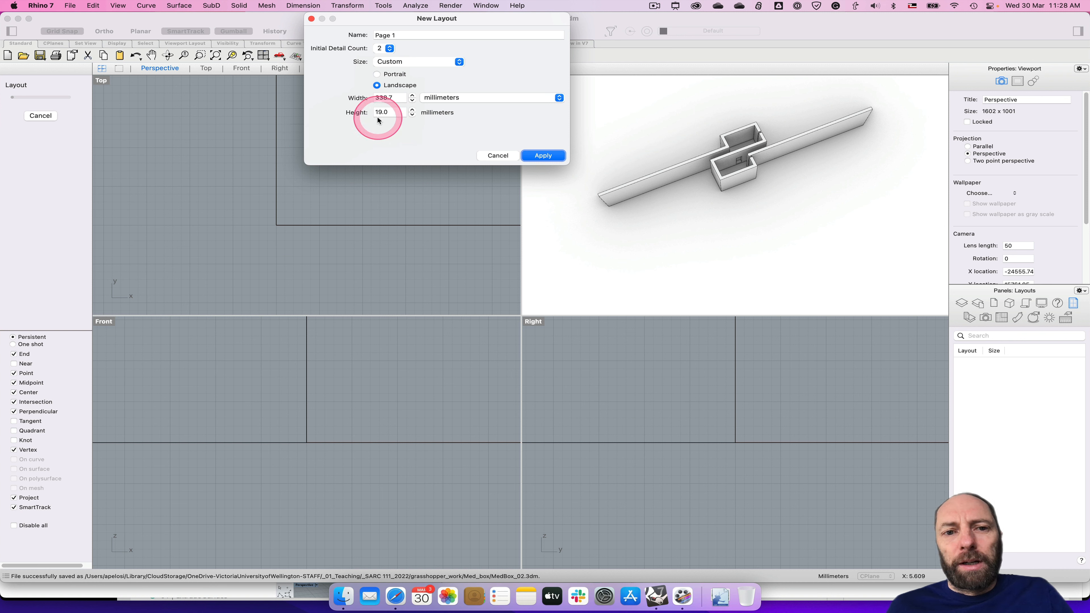
{"action": "left_click", "coordinate": [395, 112]}
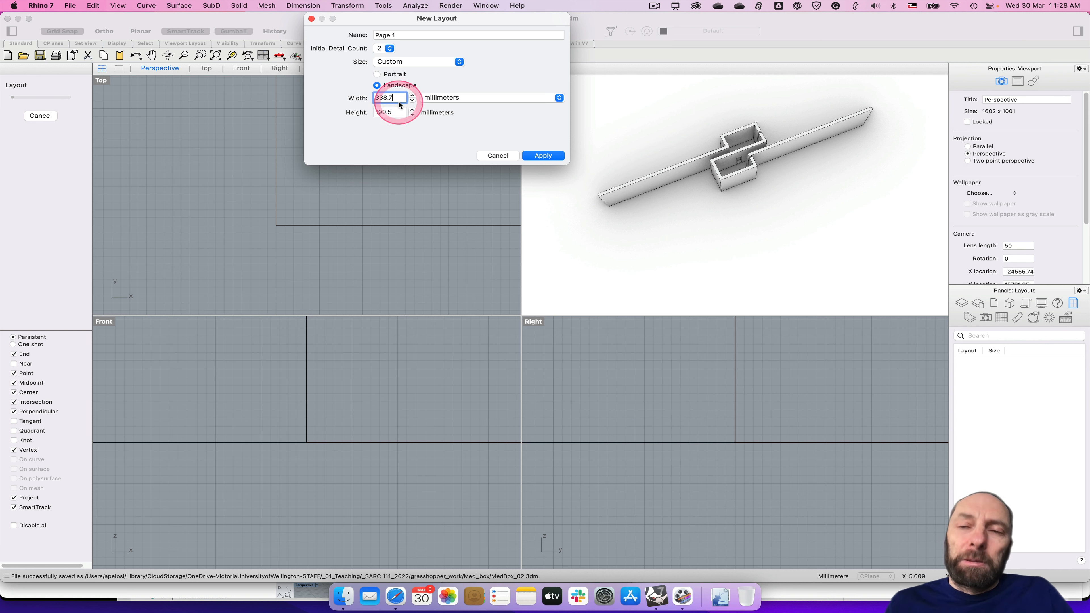
{"action": "left_click", "coordinate": [459, 64]}
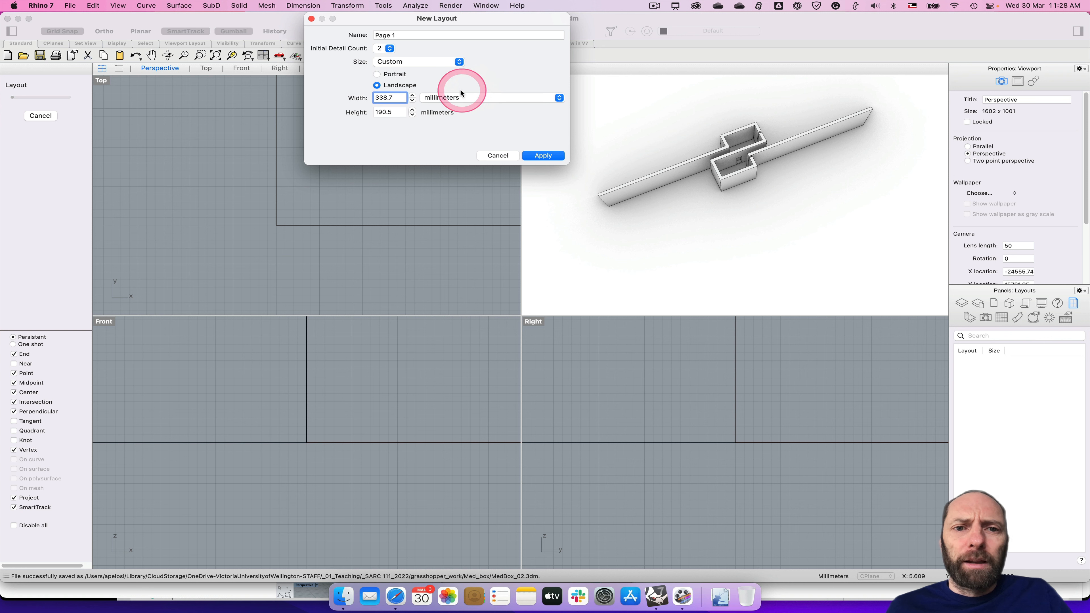
{"action": "left_click", "coordinate": [460, 63]}
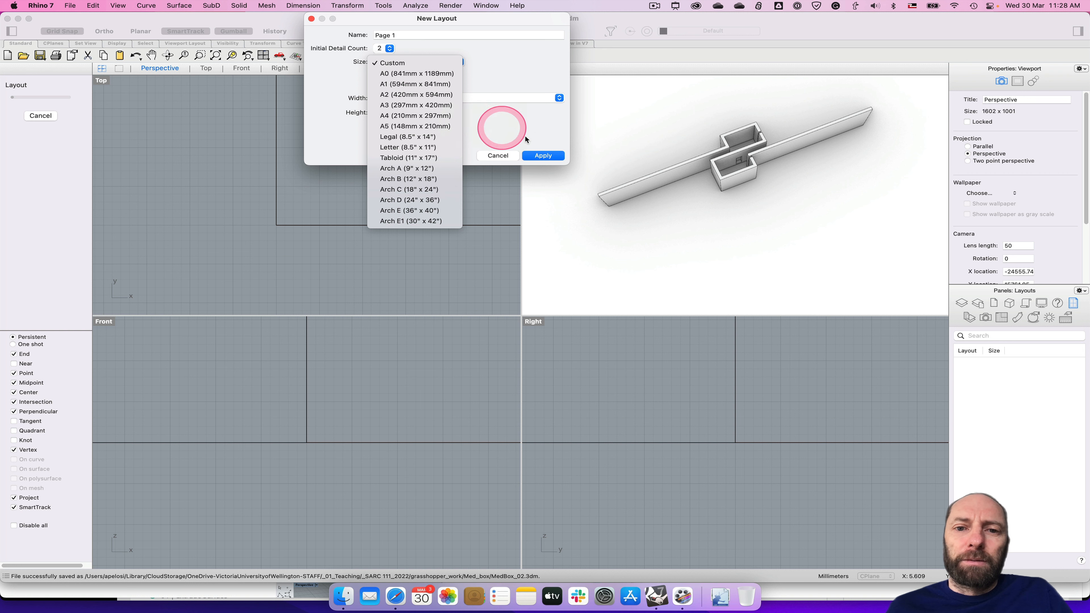
{"action": "left_click", "coordinate": [505, 127]}
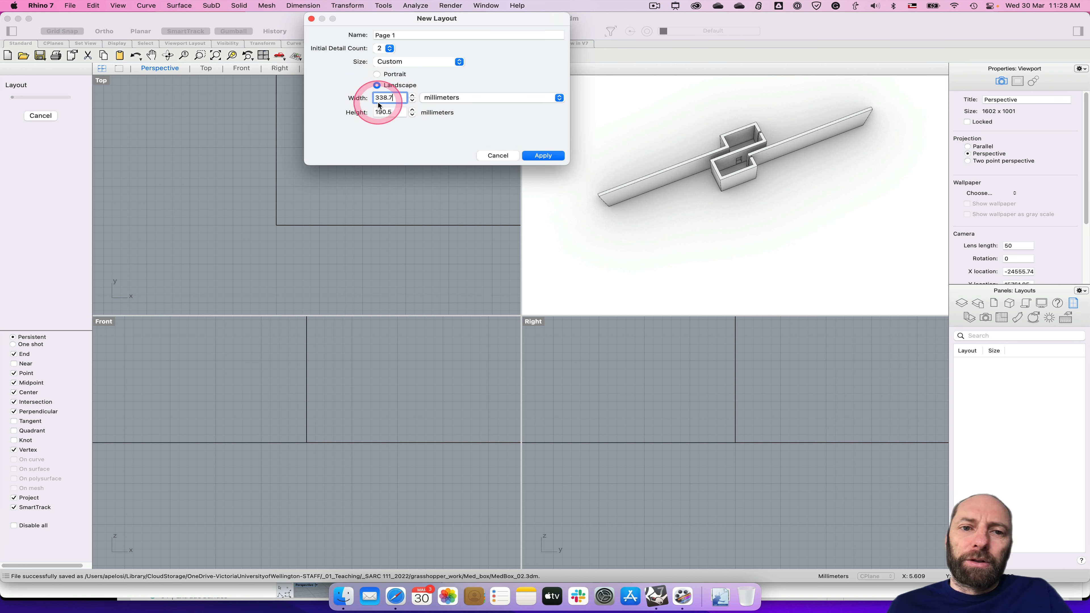
{"action": "double_click", "coordinate": [389, 106]}
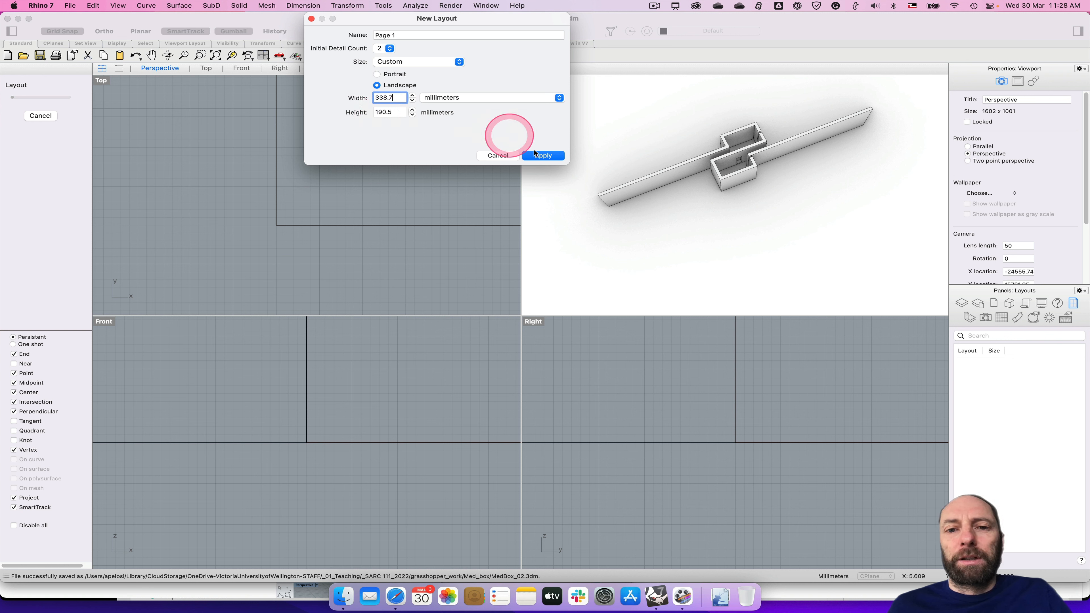
{"action": "left_click", "coordinate": [548, 155]}
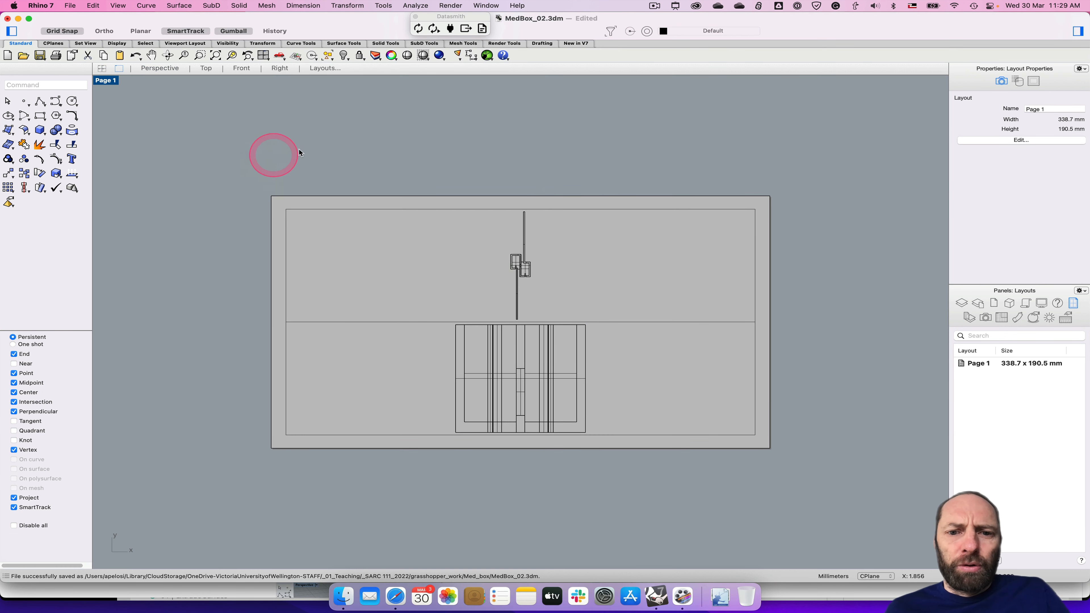
Step: Shift the plan slightly to the left inside the layout's upper Top detail and return to the page
{"action": "scroll", "coordinate": [695, 315], "scroll_direction": "down", "scroll_amount": 5}
{"action": "scroll", "coordinate": [696, 315], "scroll_direction": "up", "scroll_amount": 7}
{"action": "scroll", "coordinate": [692, 317], "scroll_direction": "up", "scroll_amount": 4}
{"action": "right_click_drag", "start_coordinate": [598, 324], "coordinate": [699, 306]}
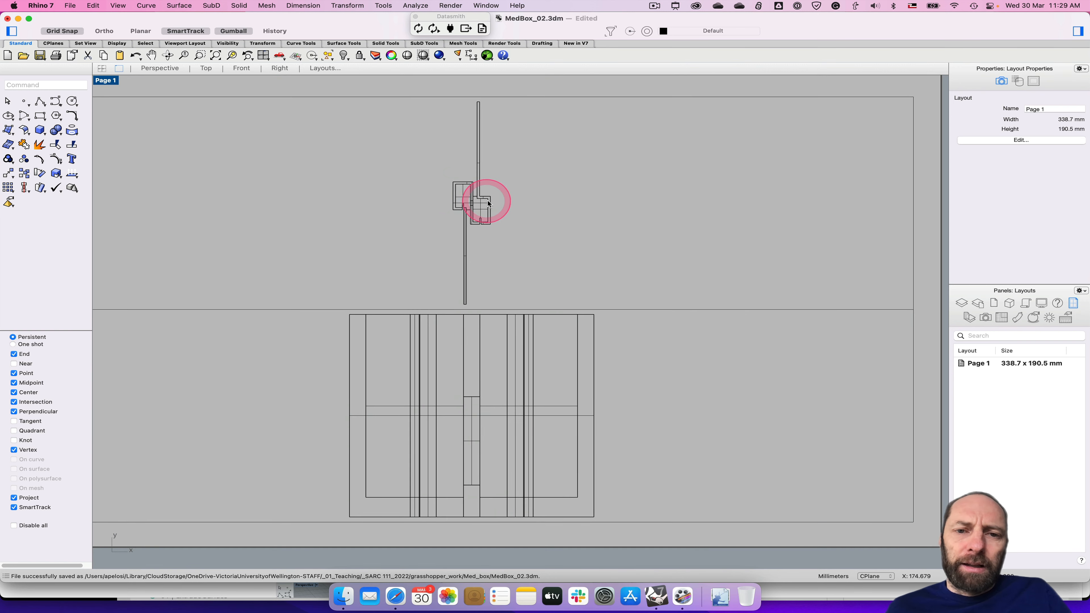
{"action": "scroll", "coordinate": [520, 230], "scroll_direction": "left", "scroll_amount": 3}
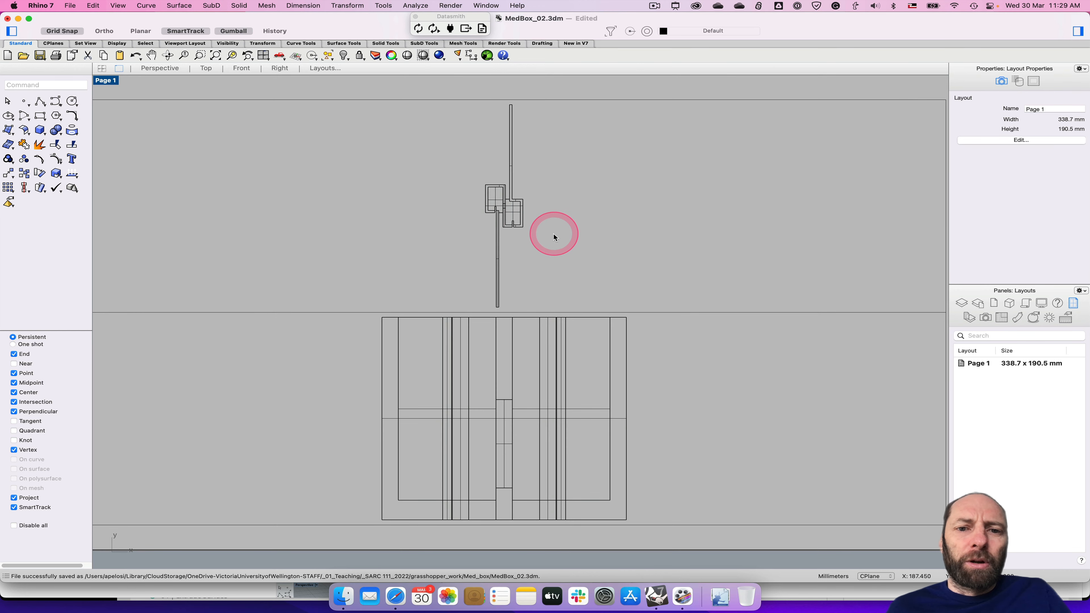
{"action": "scroll", "coordinate": [553, 237], "scroll_direction": "down", "scroll_amount": 2}
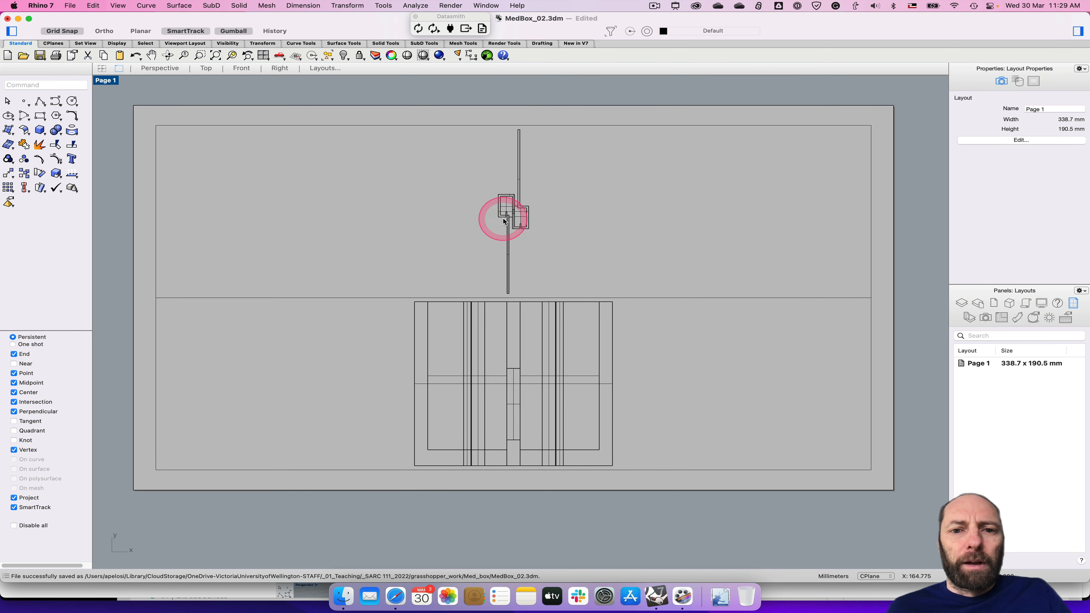
{"action": "left_click", "coordinate": [178, 127]}
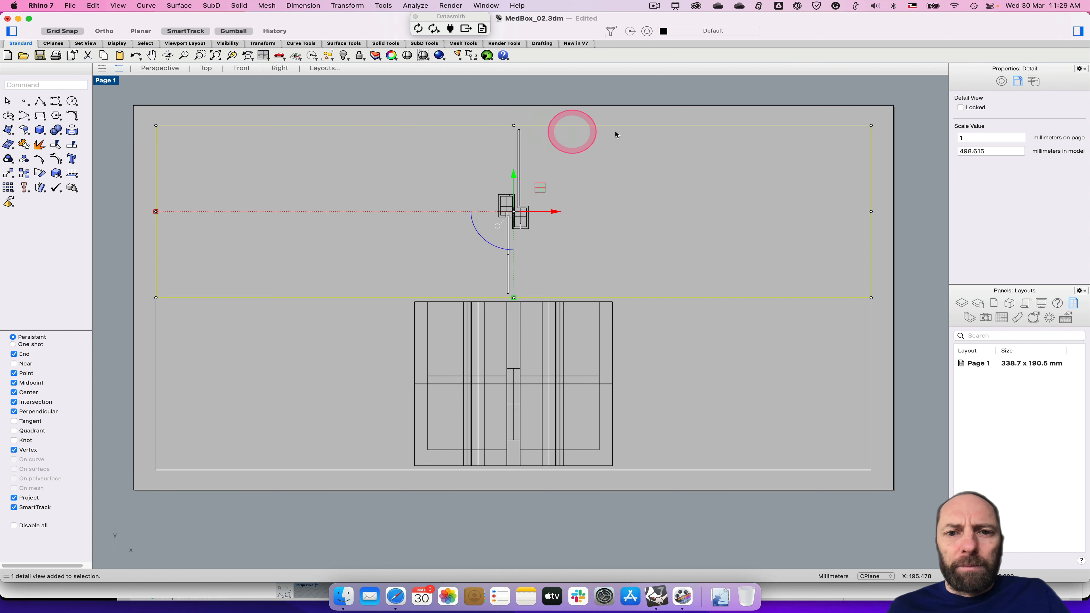
{"action": "double_click", "coordinate": [576, 218]}
{"action": "mouse_move", "coordinate": [542, 237]}
{"action": "right_mouse_down"}
{"action": "mouse_move", "coordinate": [499, 255]}
{"action": "mouse_move", "coordinate": [514, 229]}
{"action": "mouse_move", "coordinate": [612, 229]}
{"action": "mouse_move", "coordinate": [550, 246]}
{"action": "mouse_move", "coordinate": [525, 236]}
{"action": "right_mouse_up"}
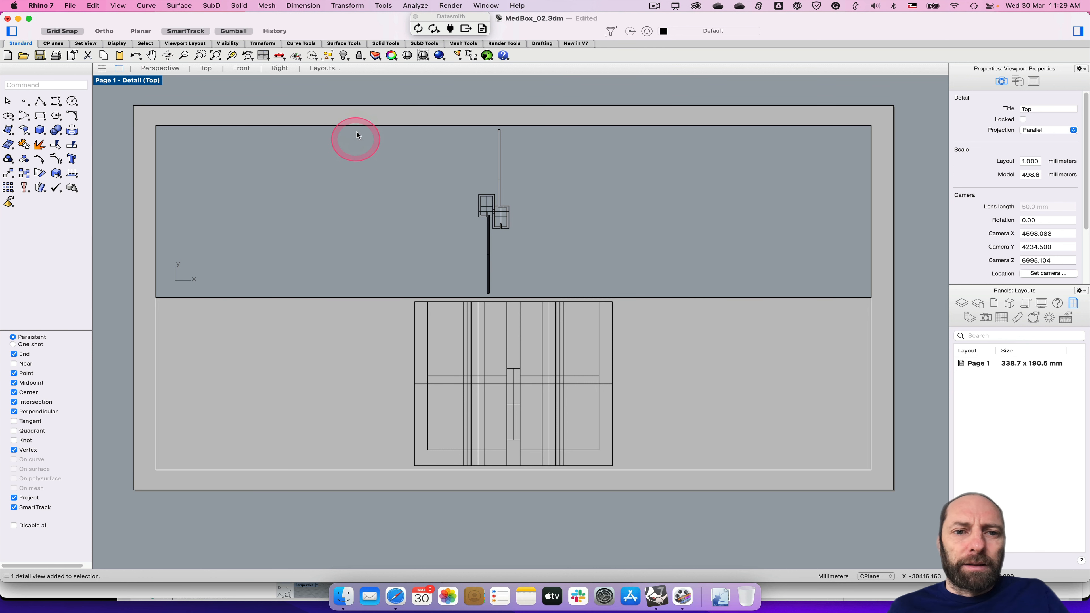
{"action": "double_click", "coordinate": [352, 118]}
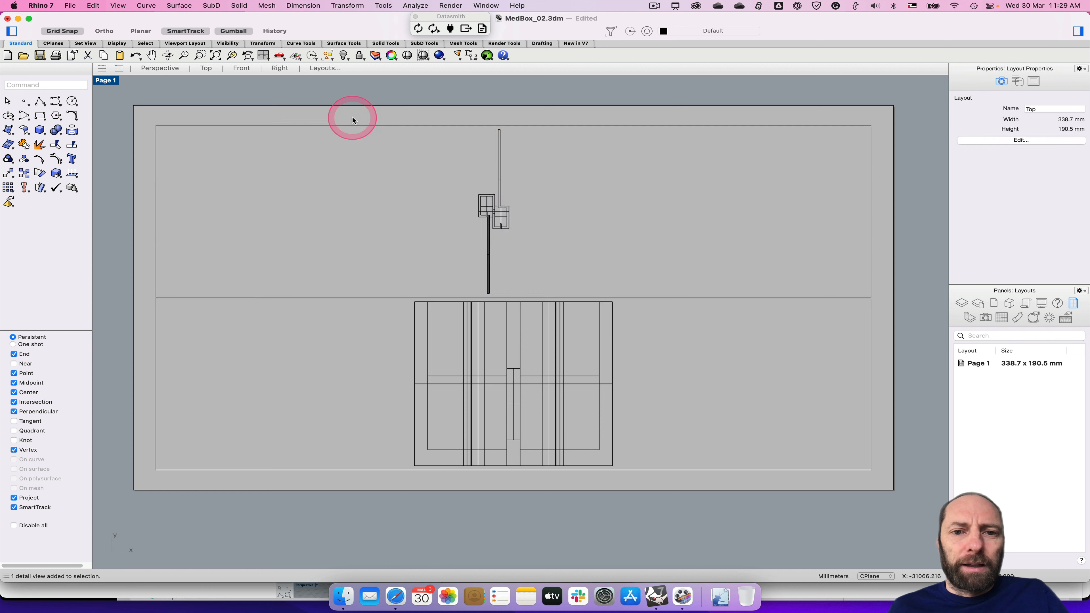
Step: Narrow the upper Top detail's frame from both sides so it fits closely around the plan
{"action": "left_click", "coordinate": [365, 125]}
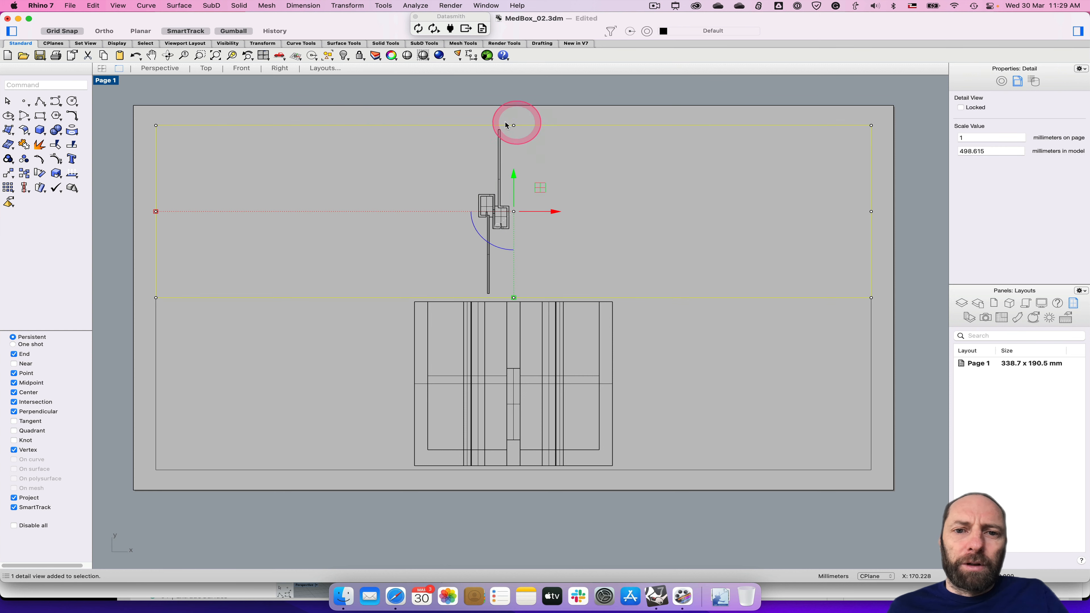
{"action": "left_click_drag", "start_coordinate": [156, 212], "coordinate": [385, 213]}
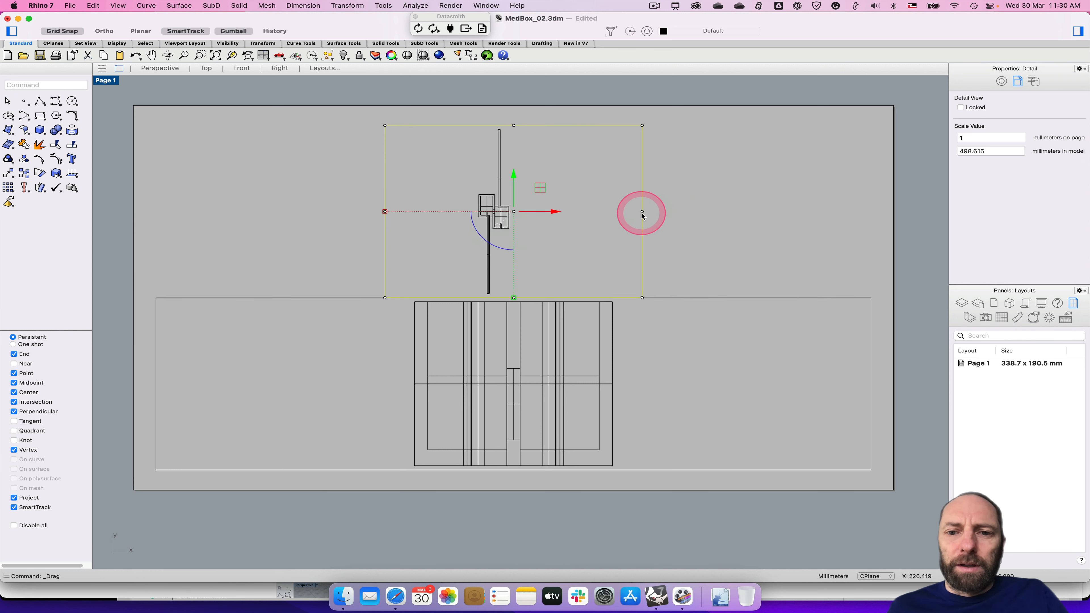
{"action": "left_click_drag", "start_coordinate": [643, 212], "coordinate": [567, 212]}
{"action": "left_click", "coordinate": [618, 222]}
{"action": "left_click", "coordinate": [566, 220]}
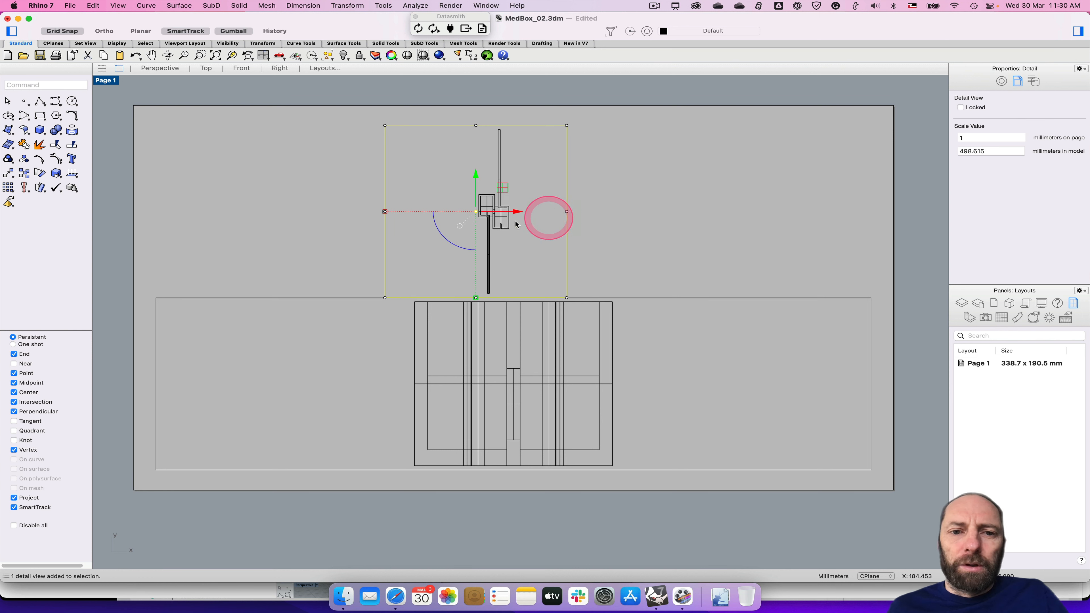
Step: Narrow the lower detail's frame equally on both sides around its view of the boxes
{"action": "left_click", "coordinate": [155, 365]}
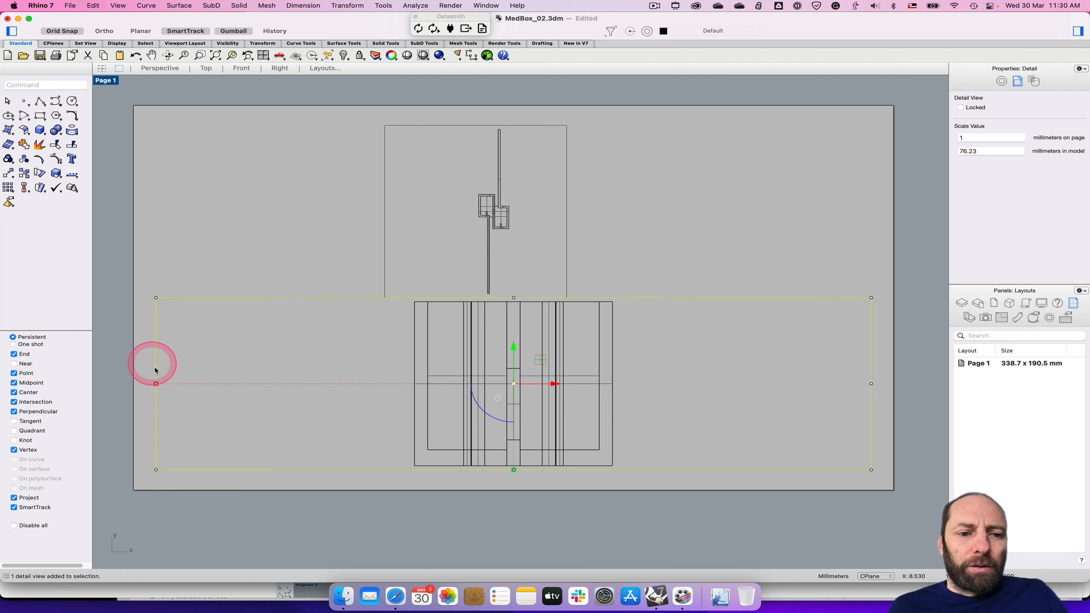
{"action": "left_click_drag", "start_coordinate": [159, 385], "coordinate": [363, 383]}
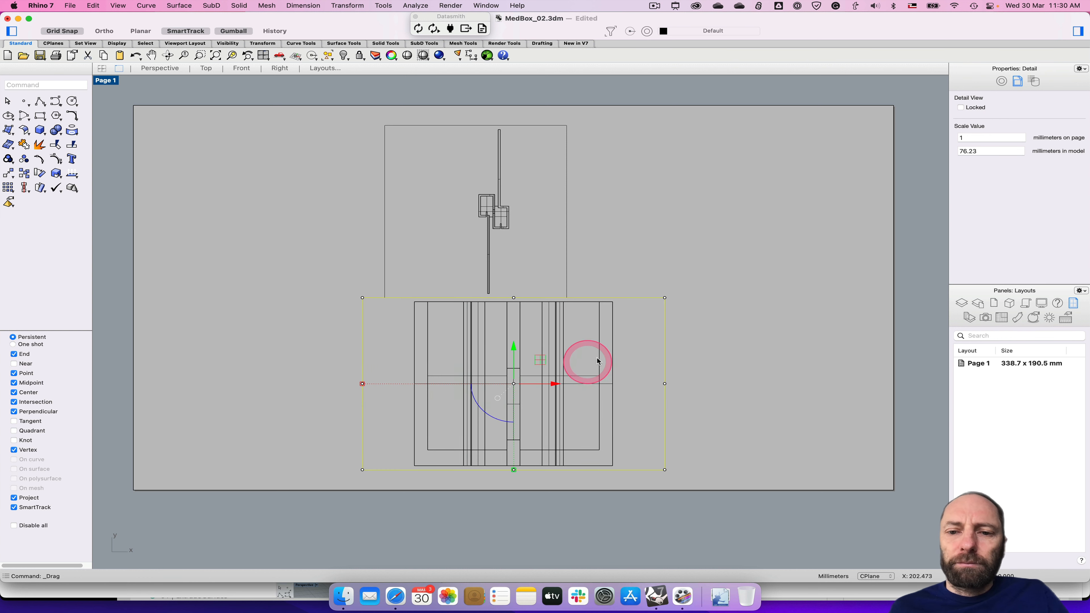
Step: Move the elevation detail to the upper right area of the page and the plan detail to the page's left side
{"action": "left_click_drag", "start_coordinate": [626, 357], "coordinate": [663, 359]}
{"action": "left_click", "coordinate": [627, 301]}
{"action": "left_click_drag", "start_coordinate": [513, 351], "coordinate": [699, 250]}
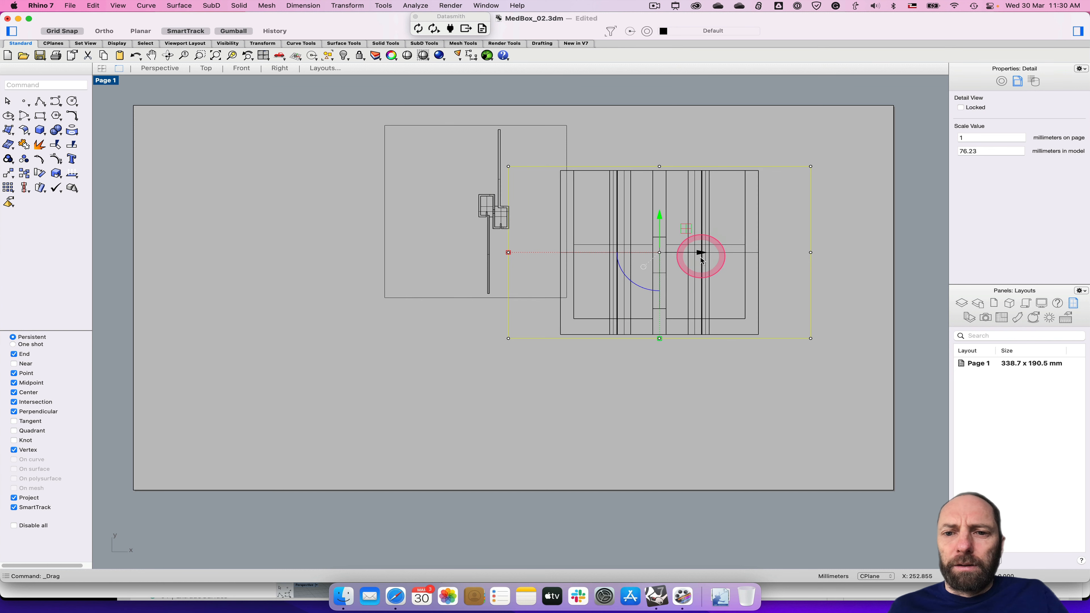
{"action": "key", "text": "Escape"}
{"action": "left_click", "coordinate": [385, 210]}
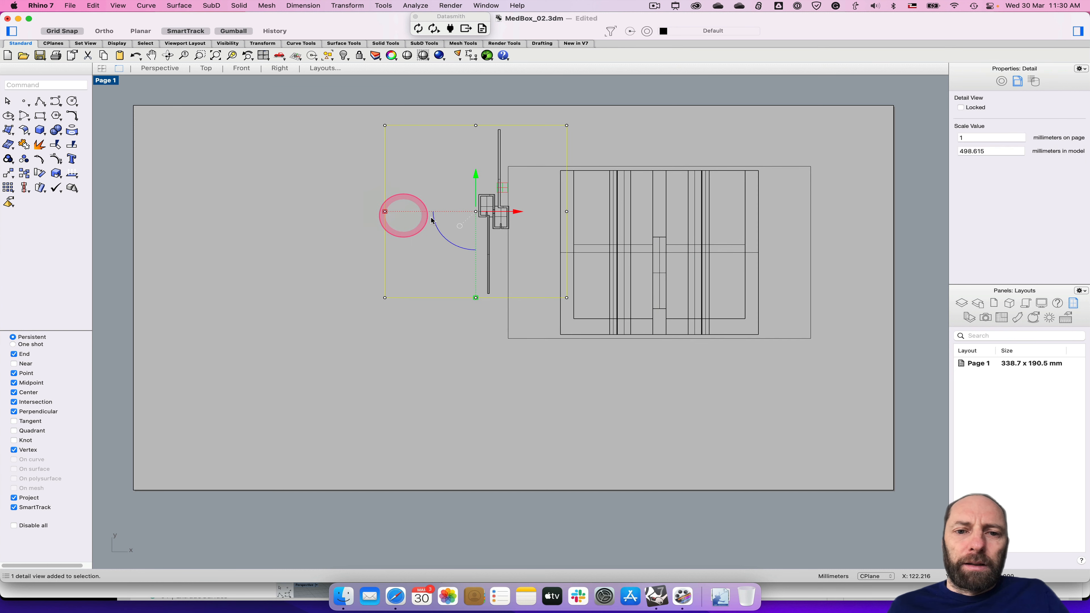
{"action": "left_click_drag", "start_coordinate": [516, 215], "coordinate": [333, 213]}
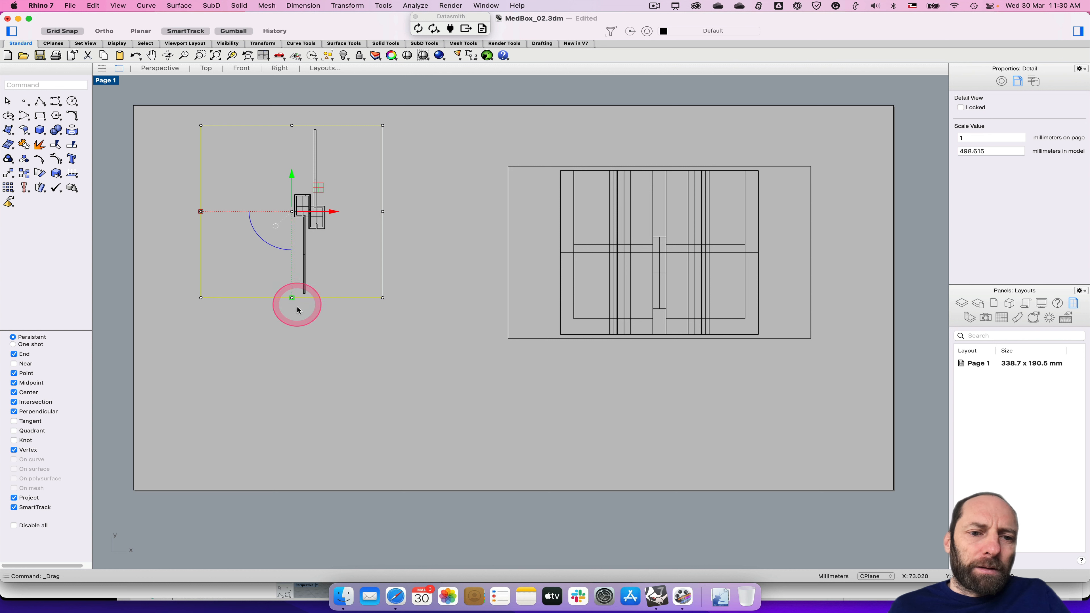
Step: Stretch the plan detail's frame taller to nearly the full page height and centre it vertically on the page
{"action": "left_click", "coordinate": [292, 299]}
{"action": "left_click", "coordinate": [307, 315]}
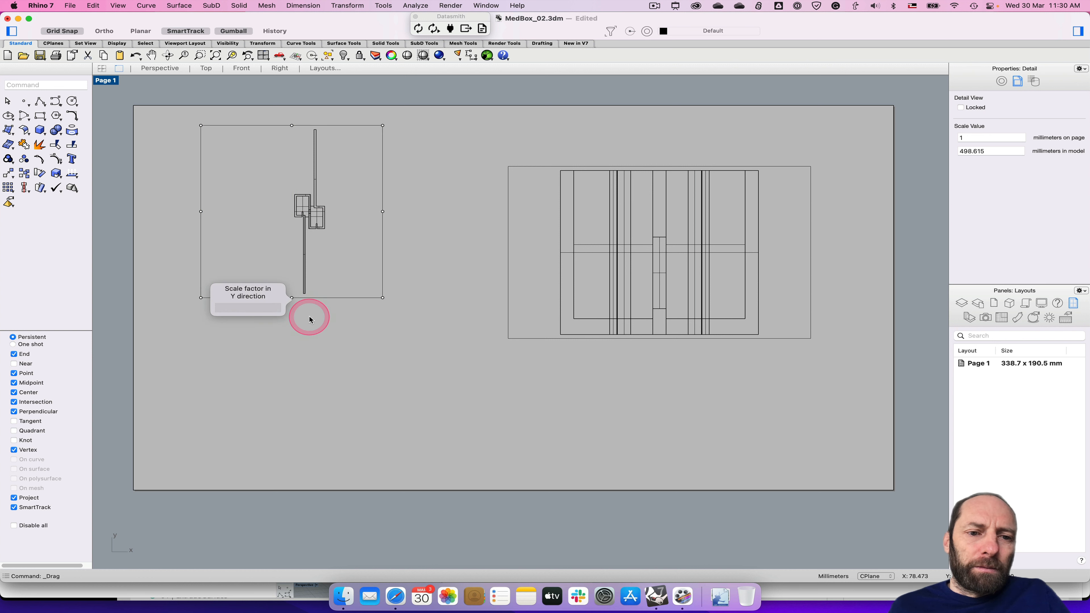
{"action": "left_click", "coordinate": [297, 299]}
{"action": "left_click_drag", "start_coordinate": [291, 298], "coordinate": [292, 383]}
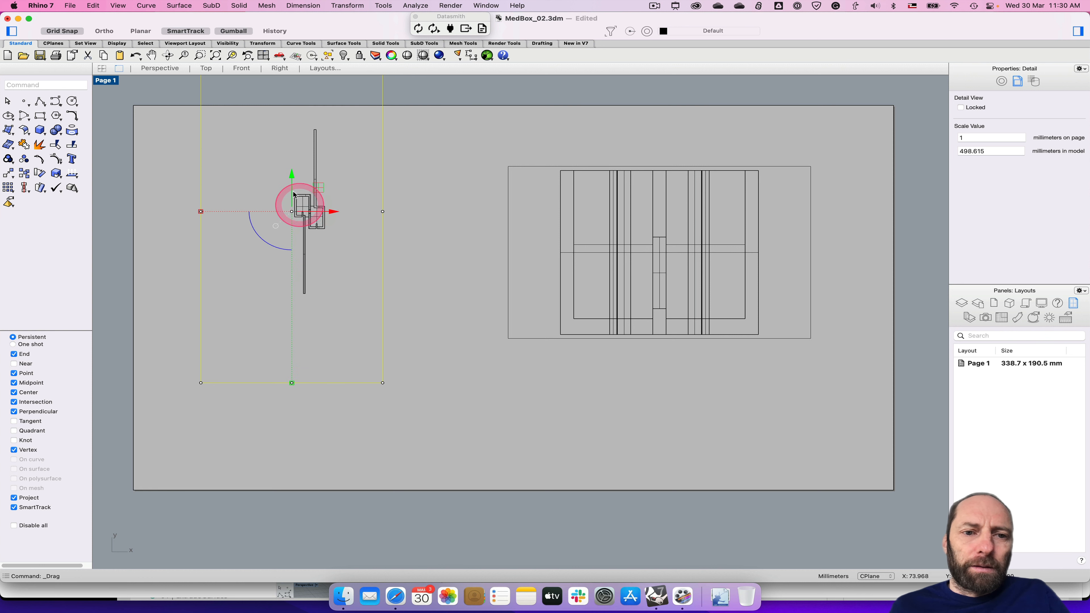
{"action": "left_click_drag", "start_coordinate": [291, 185], "coordinate": [288, 343]}
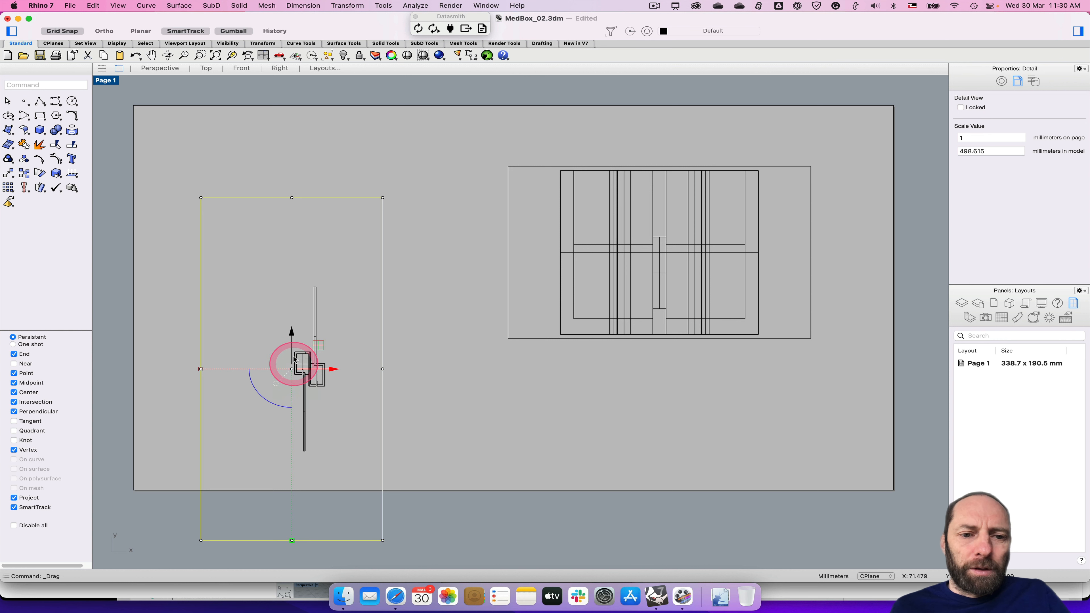
{"action": "left_click_drag", "start_coordinate": [292, 335], "coordinate": [292, 262]}
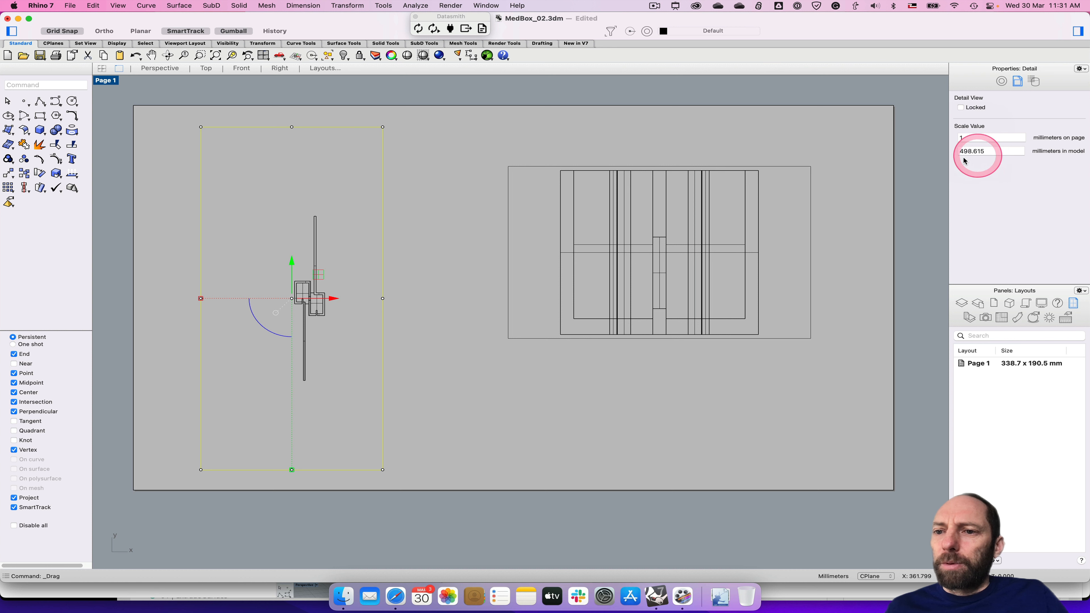
Step: Set the plan detail's scale to 1 mm on page for 200 mm in model
{"action": "left_click", "coordinate": [996, 154]}
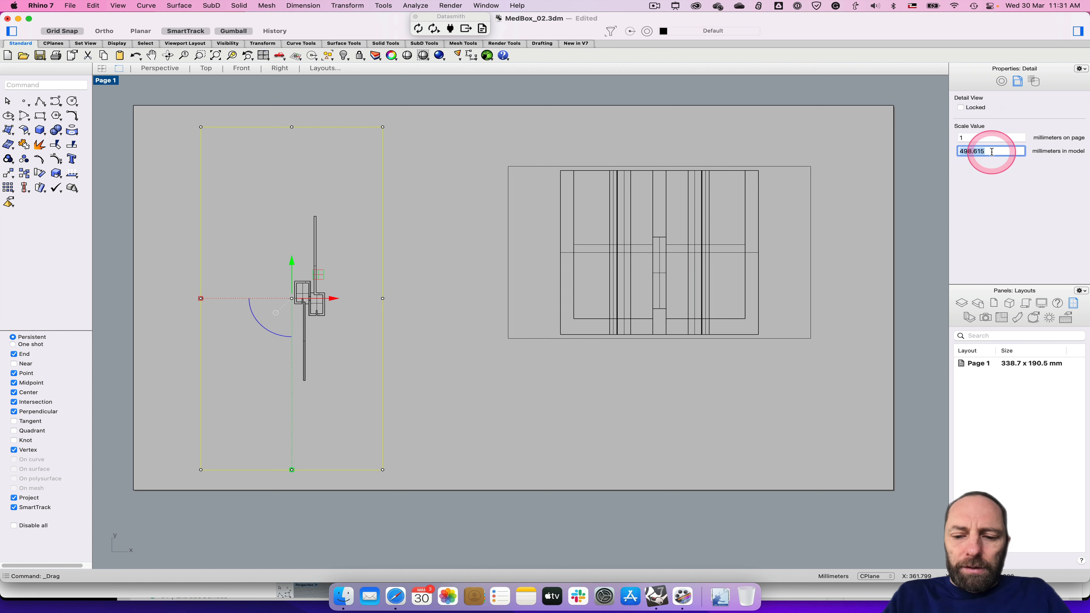
{"action": "left_click", "coordinate": [981, 139]}
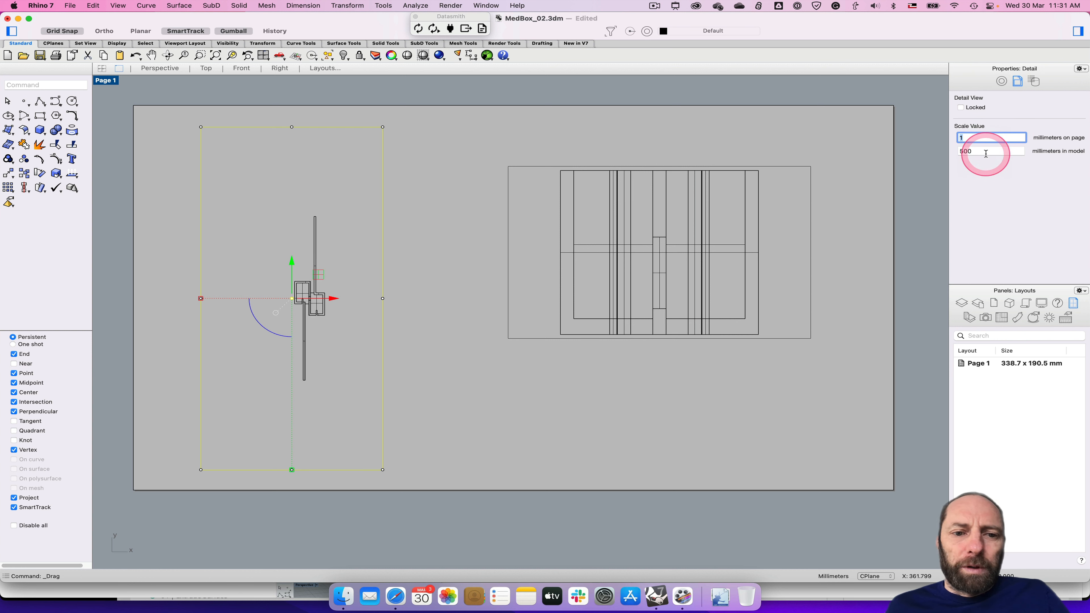
{"action": "left_click", "coordinate": [980, 152]}
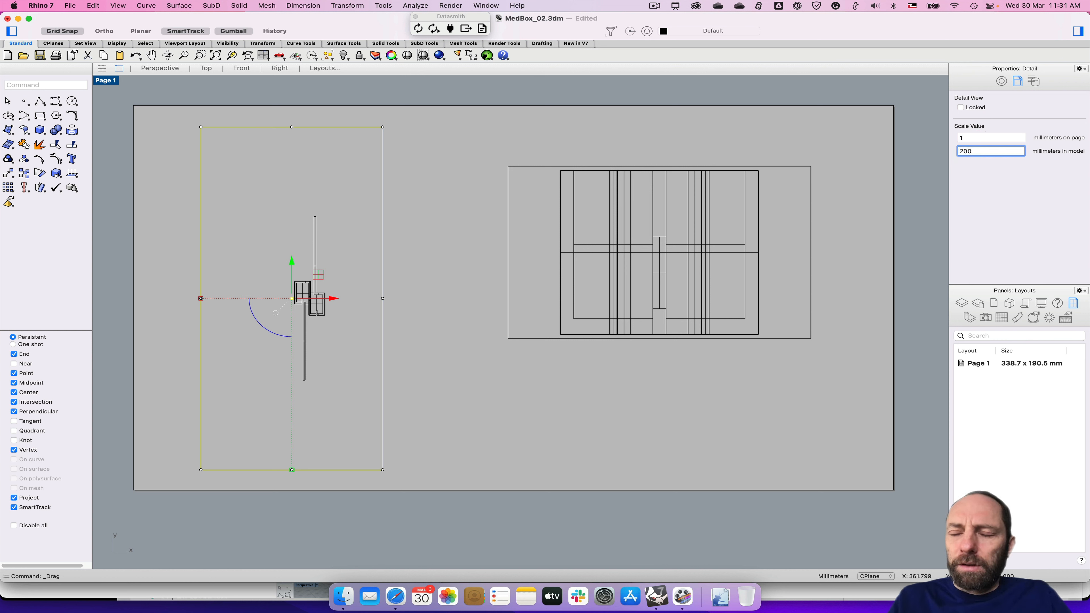
{"action": "left_click", "coordinate": [975, 137]}
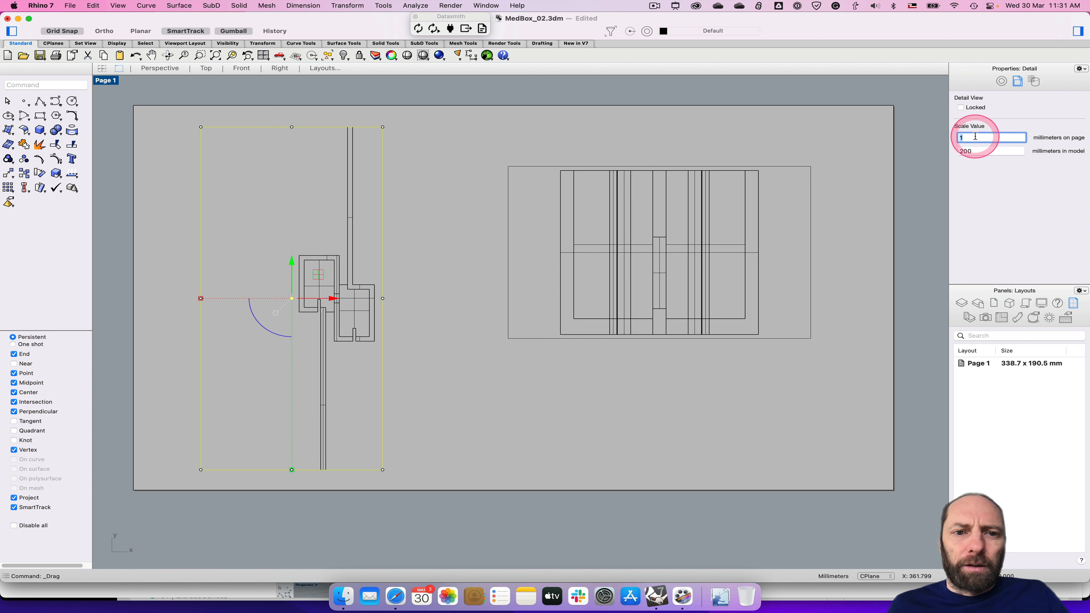
Step: Extend the plan detail's frame slightly beyond the page's upper and lower edges to take in the long walls
{"action": "left_click", "coordinate": [292, 128]}
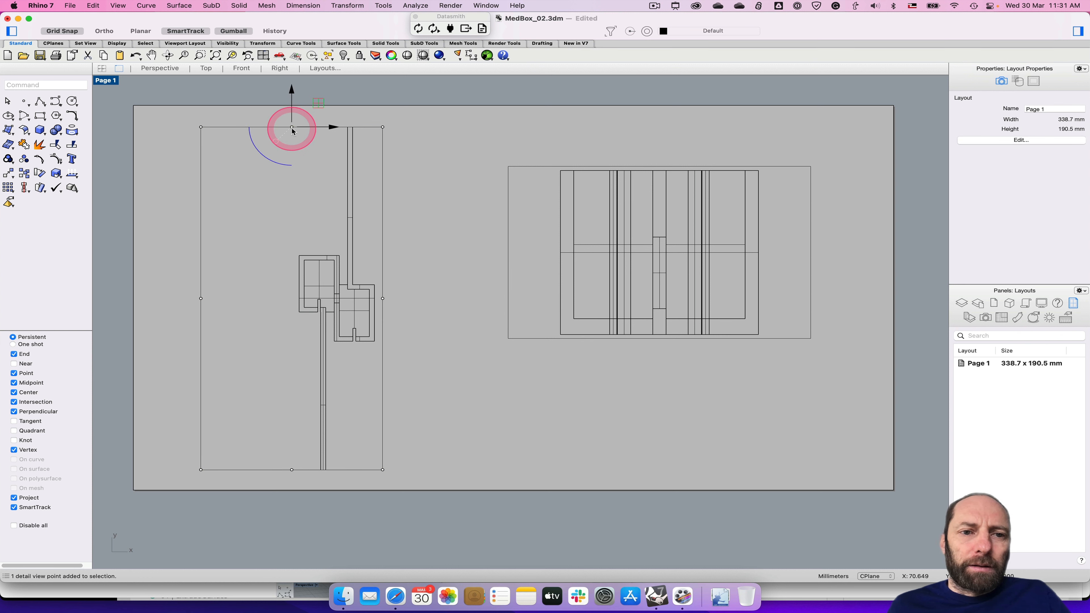
{"action": "left_click_drag", "start_coordinate": [292, 130], "coordinate": [293, 100]}
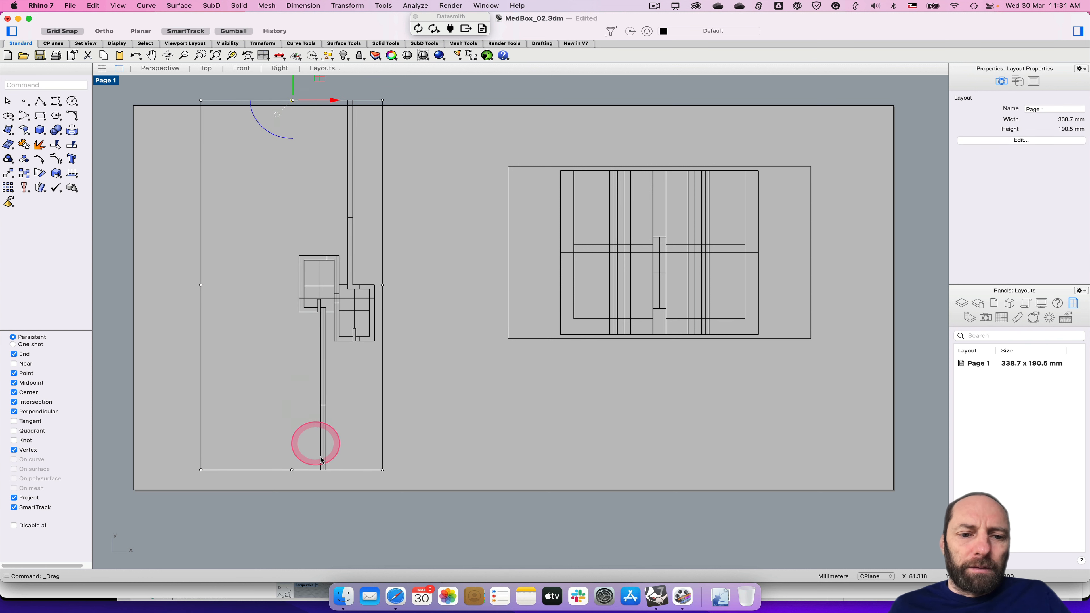
{"action": "left_click", "coordinate": [292, 469]}
{"action": "left_click_drag", "start_coordinate": [292, 472], "coordinate": [292, 506]}
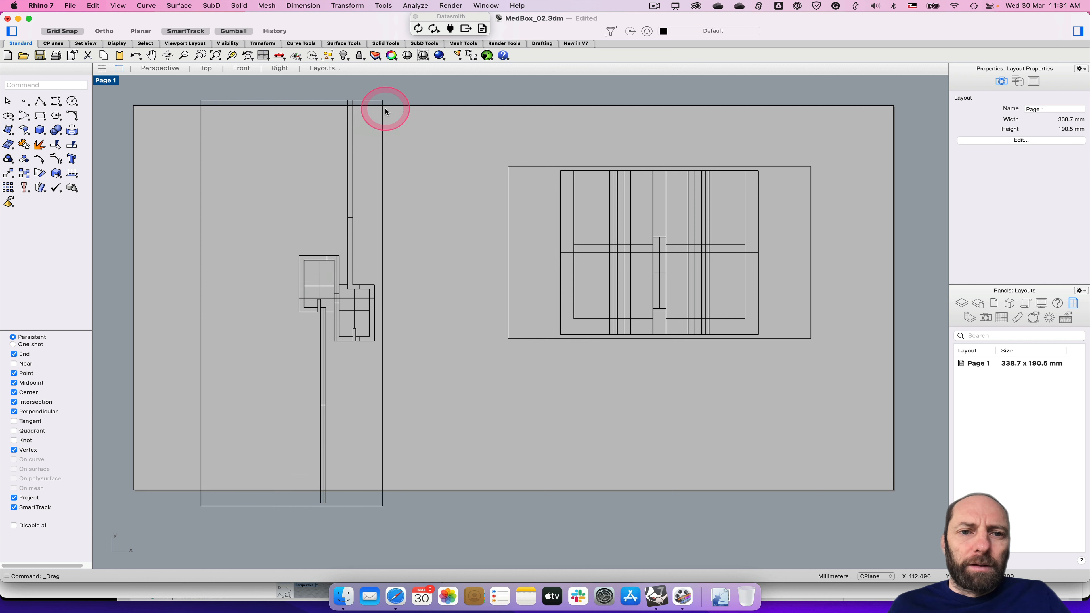
Step: Try to rotate the plan detail's frame 90 degrees on the page and undo the rotation
{"action": "left_click", "coordinate": [383, 250]}
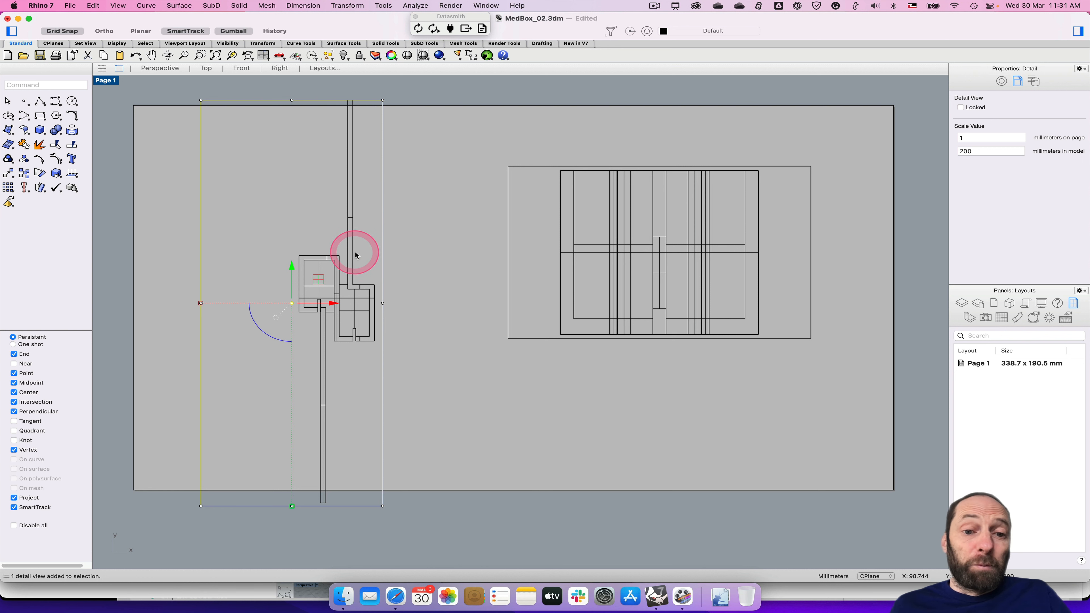
{"action": "key", "text": "Escape"}
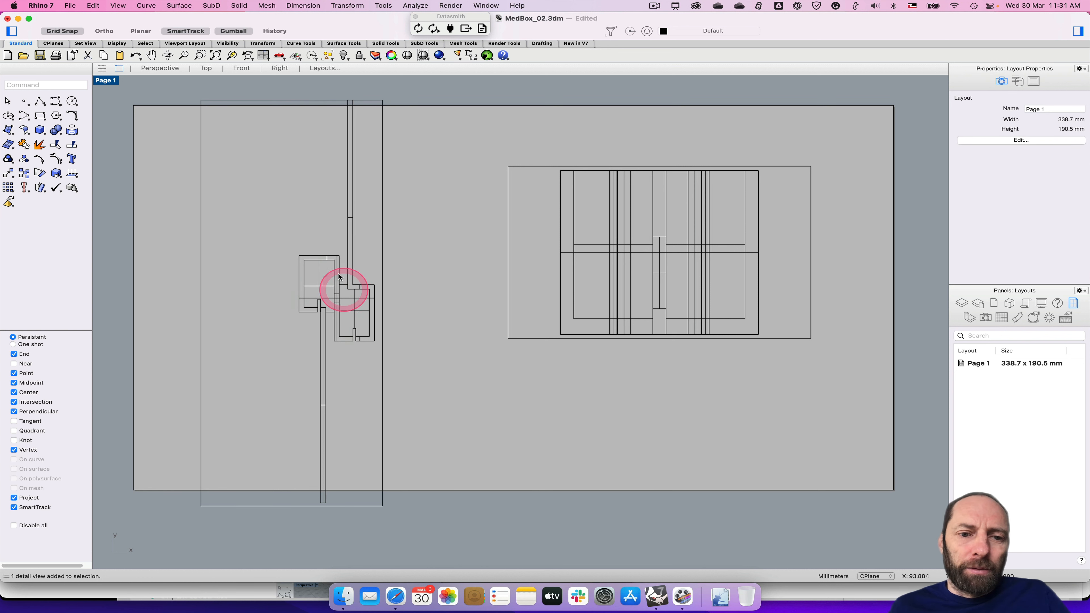
{"action": "left_click", "coordinate": [382, 251]}
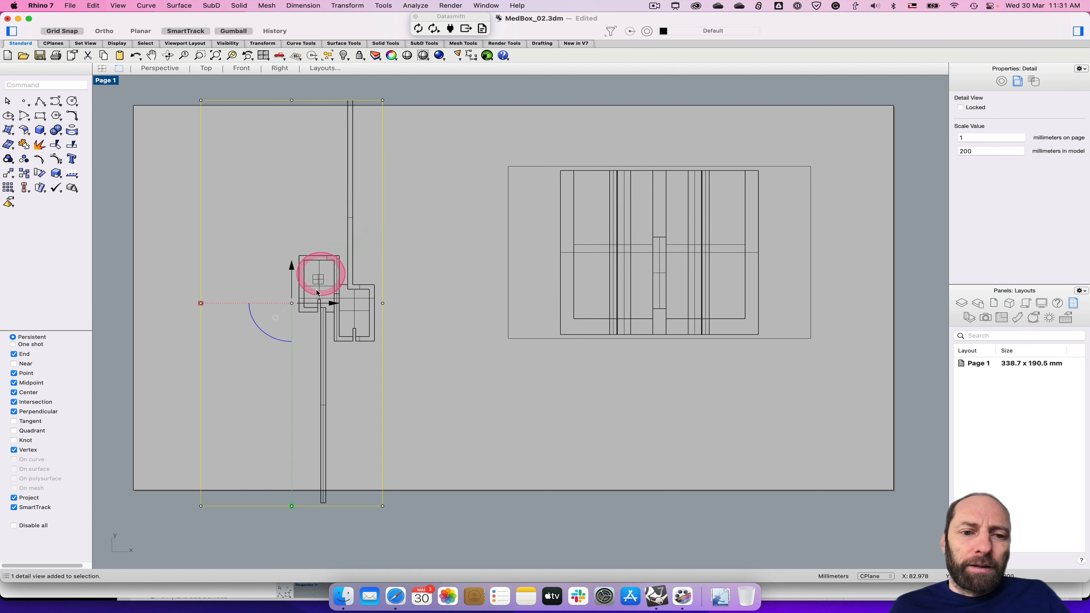
{"action": "left_click_drag", "start_coordinate": [280, 344], "coordinate": [251, 307]}
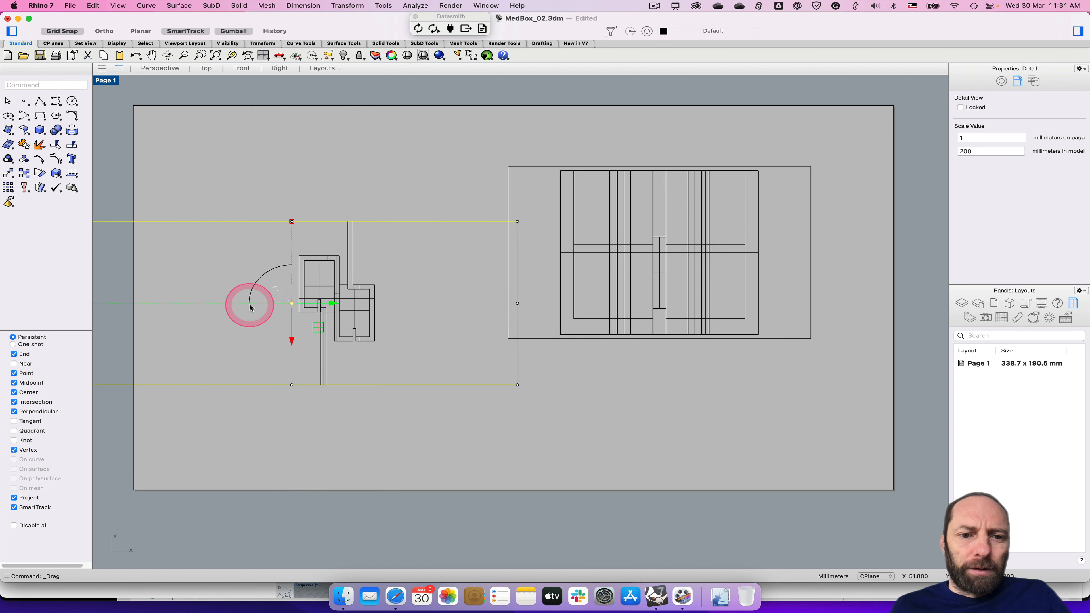
{"action": "left_click_drag", "start_coordinate": [374, 222], "coordinate": [451, 241]}
{"action": "key", "text": "super+z"}
{"action": "key", "text": "super+z"}
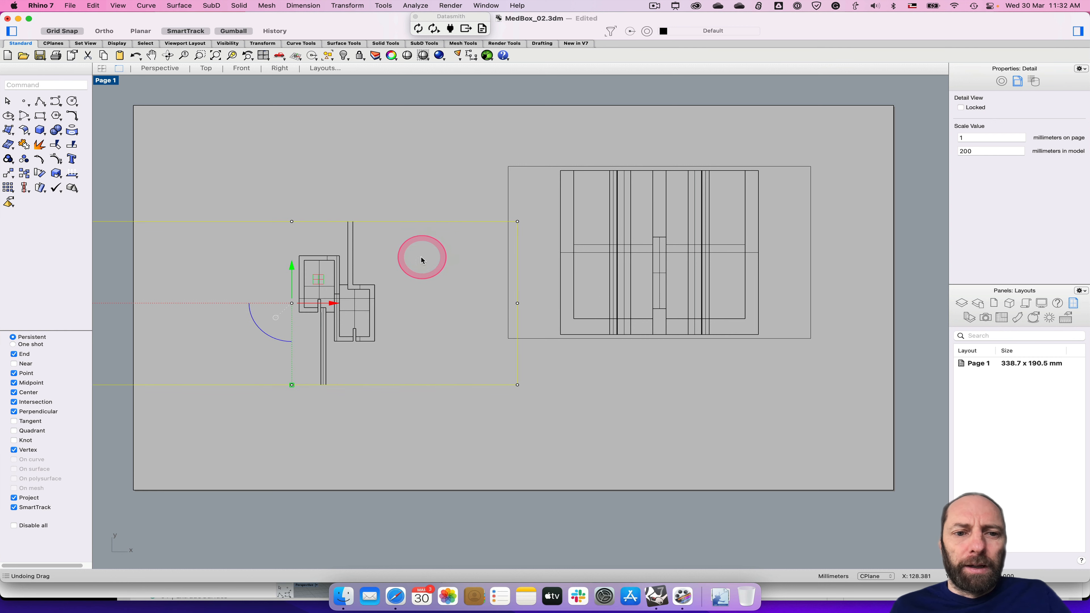
{"action": "left_click", "coordinate": [406, 257]}
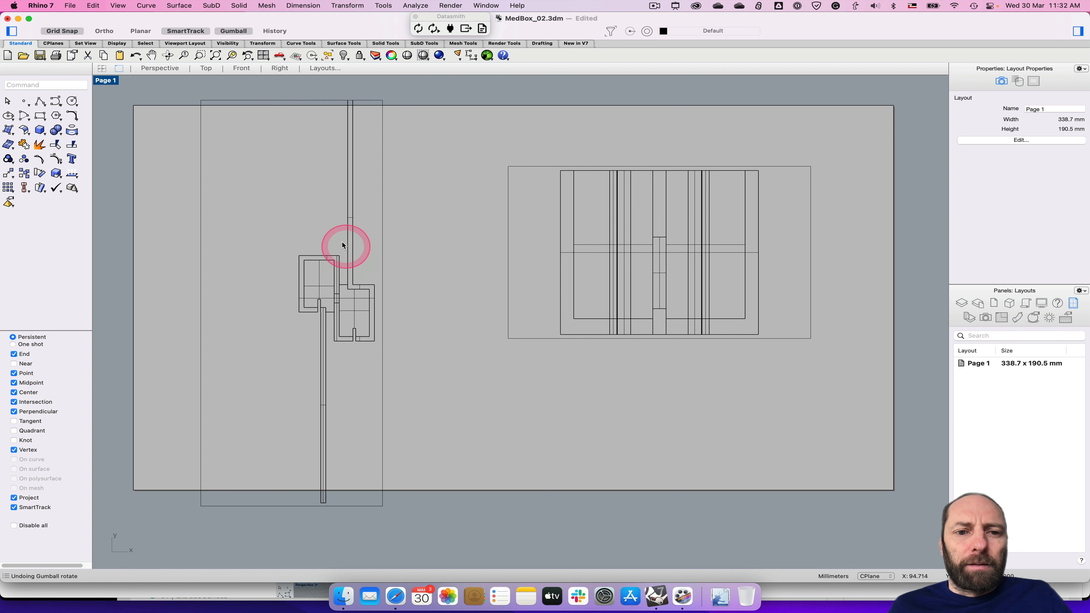
Step: Rotate the two-box solid 90 degrees clockwise inside the Top detail and return to the page
{"action": "left_click", "coordinate": [377, 132]}
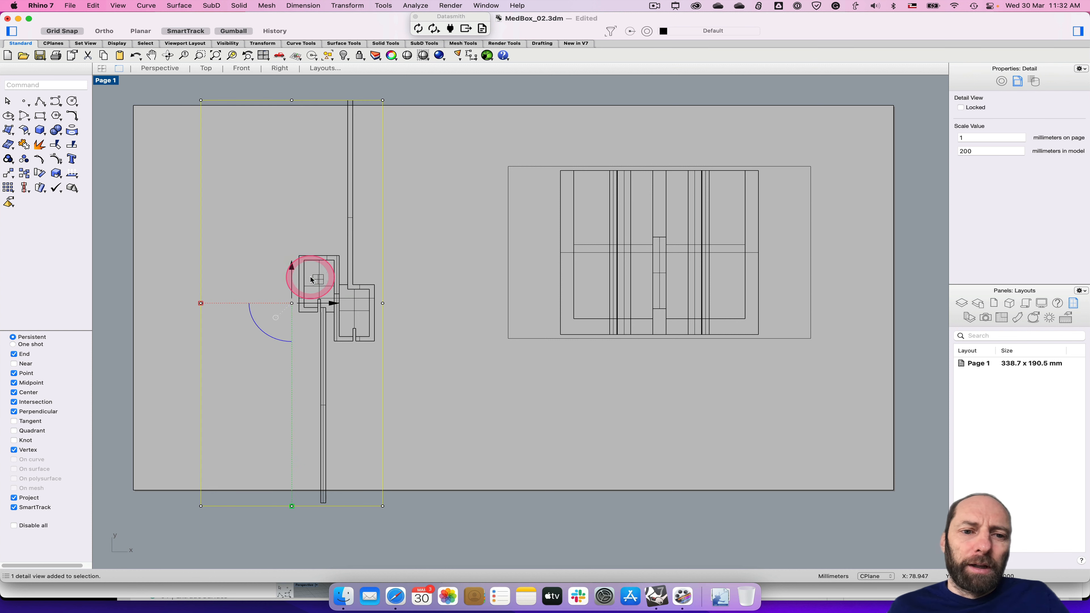
{"action": "double_click", "coordinate": [333, 271]}
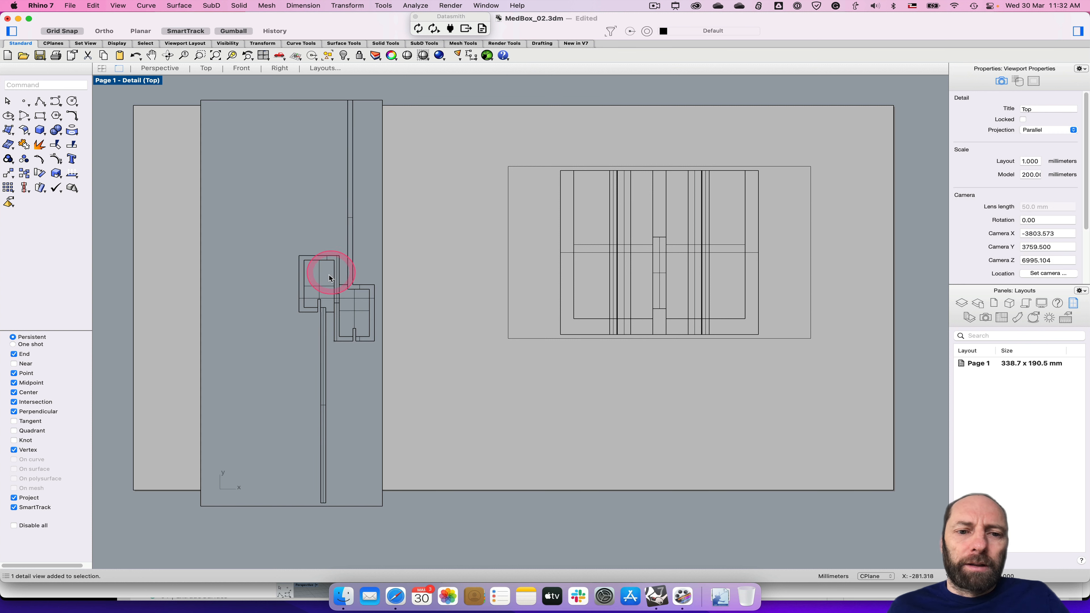
{"action": "left_click", "coordinate": [325, 296]}
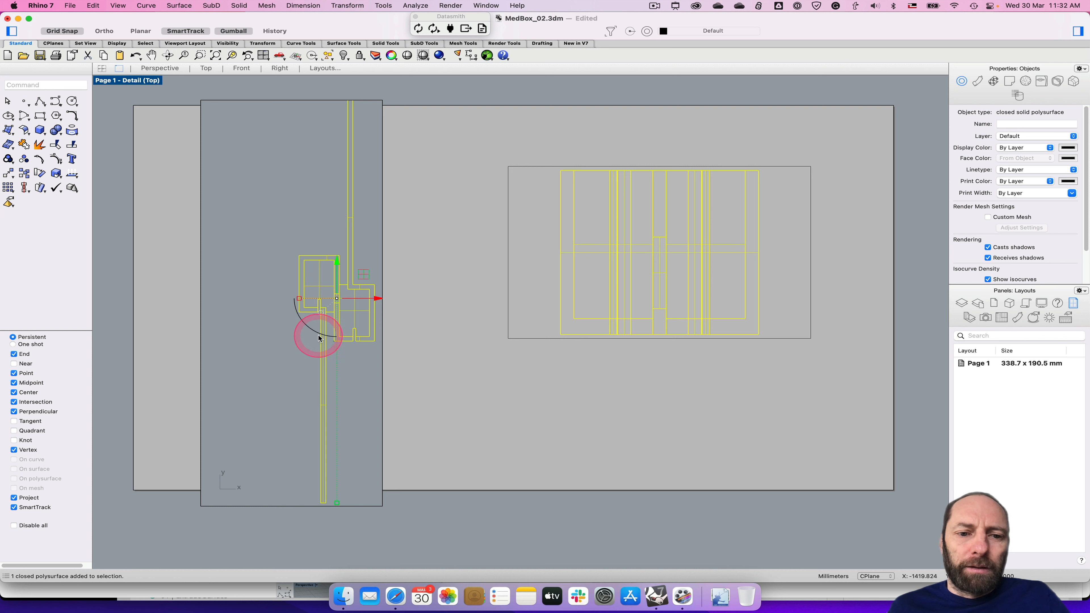
{"action": "left_click_drag", "start_coordinate": [318, 338], "coordinate": [275, 291]}
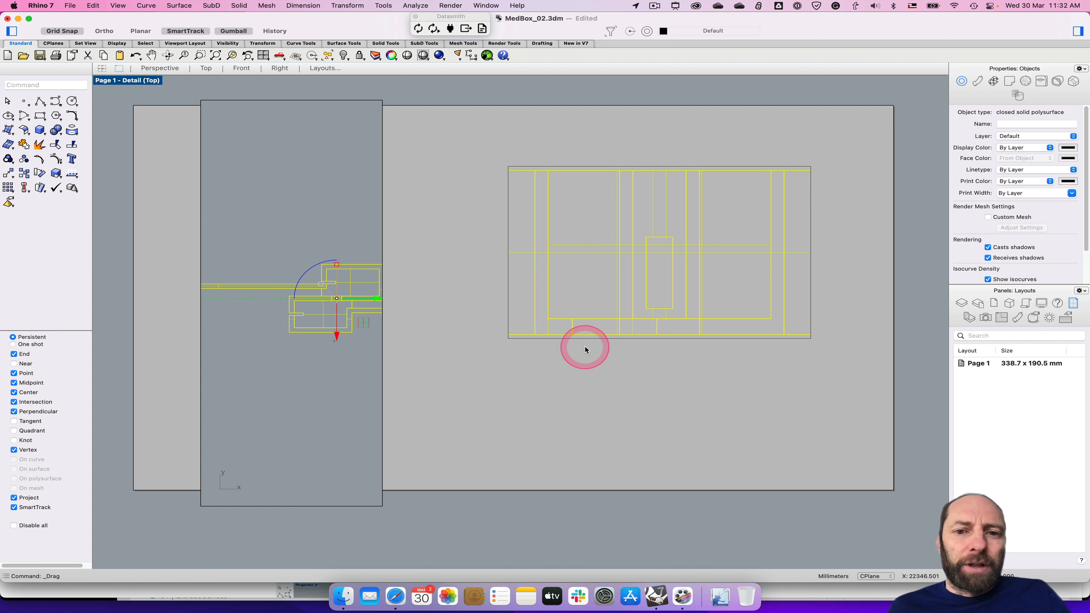
{"action": "left_click", "coordinate": [417, 362]}
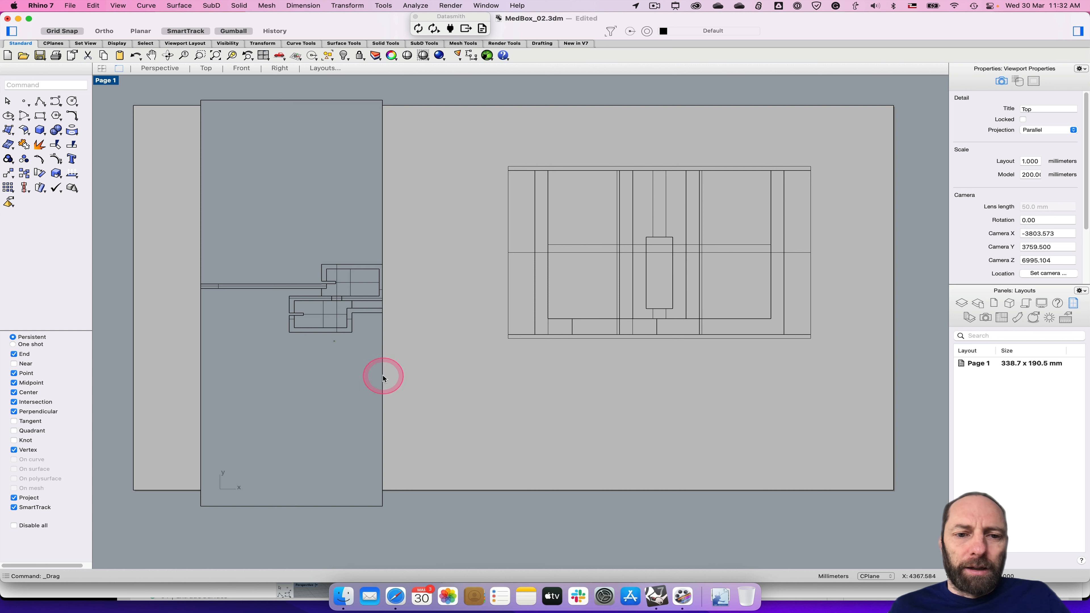
{"action": "double_click", "coordinate": [387, 356]}
Step: Widen the plan detail's frame on both sides so it takes in the full length of both horizontal walls
{"action": "left_click", "coordinate": [387, 181]}
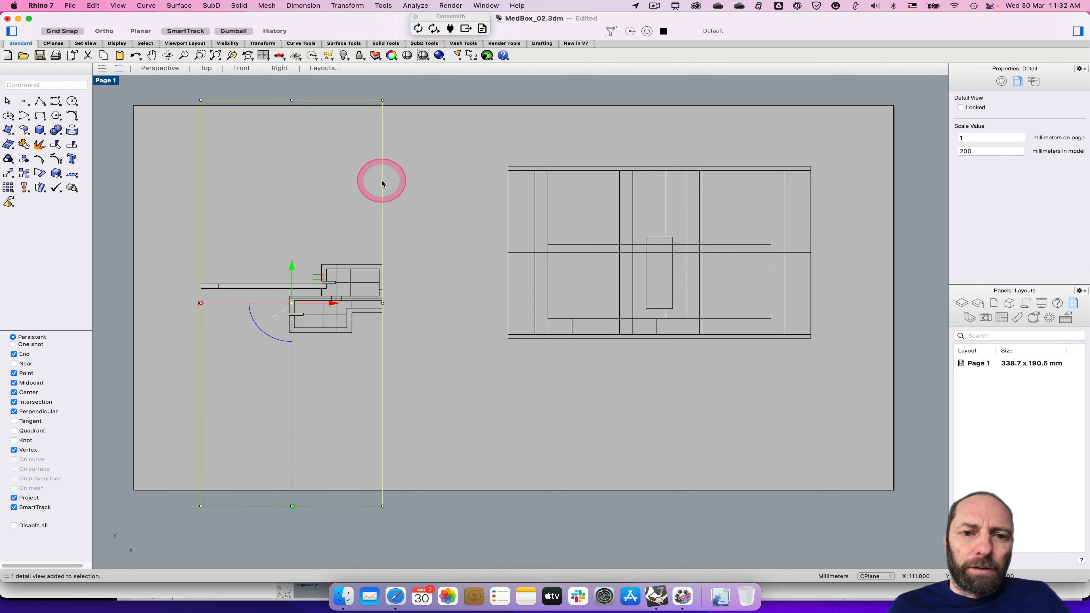
{"action": "left_click", "coordinate": [383, 307]}
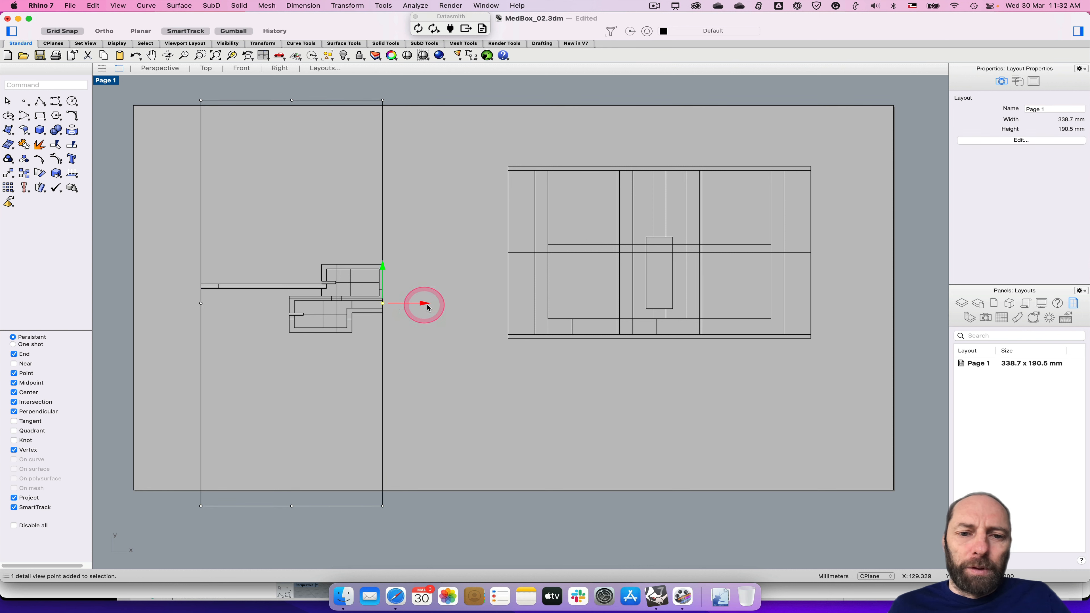
{"action": "left_click_drag", "start_coordinate": [427, 306], "coordinate": [701, 316]}
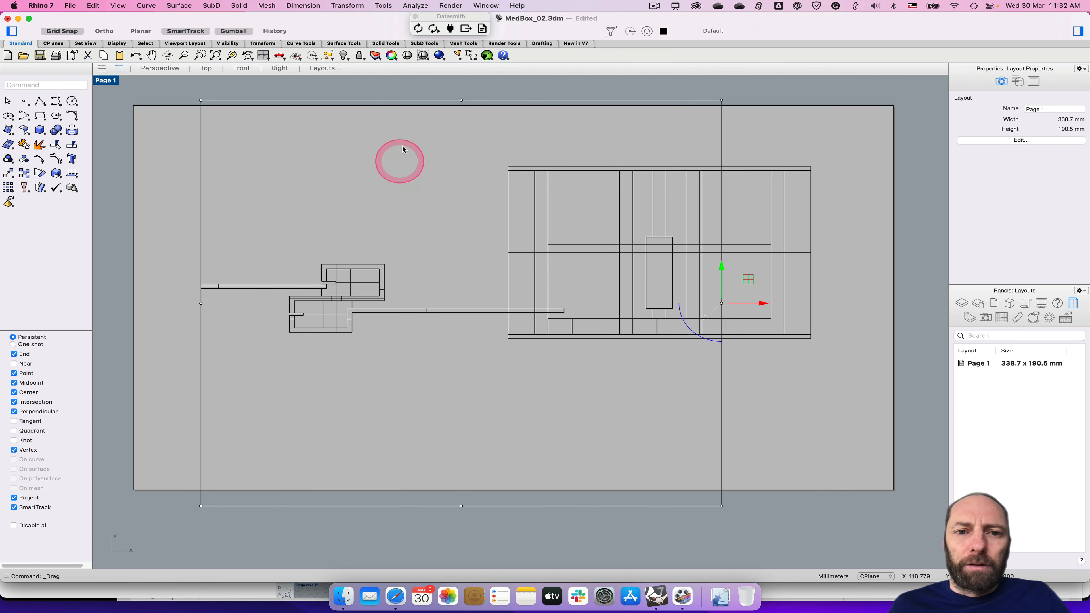
{"action": "left_click", "coordinate": [201, 305]}
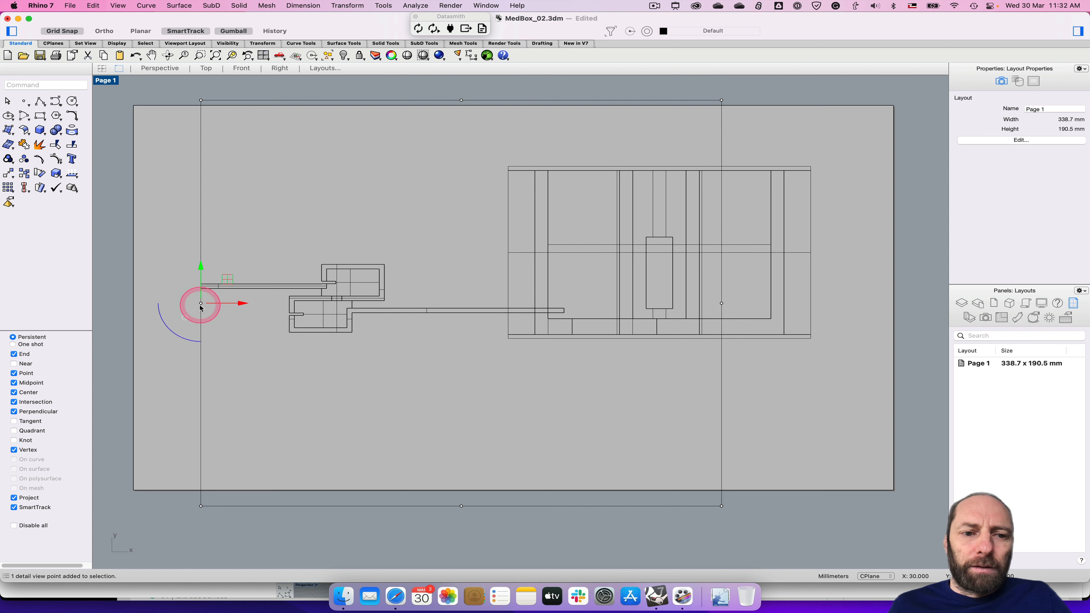
{"action": "left_click_drag", "start_coordinate": [242, 304], "coordinate": [131, 303]}
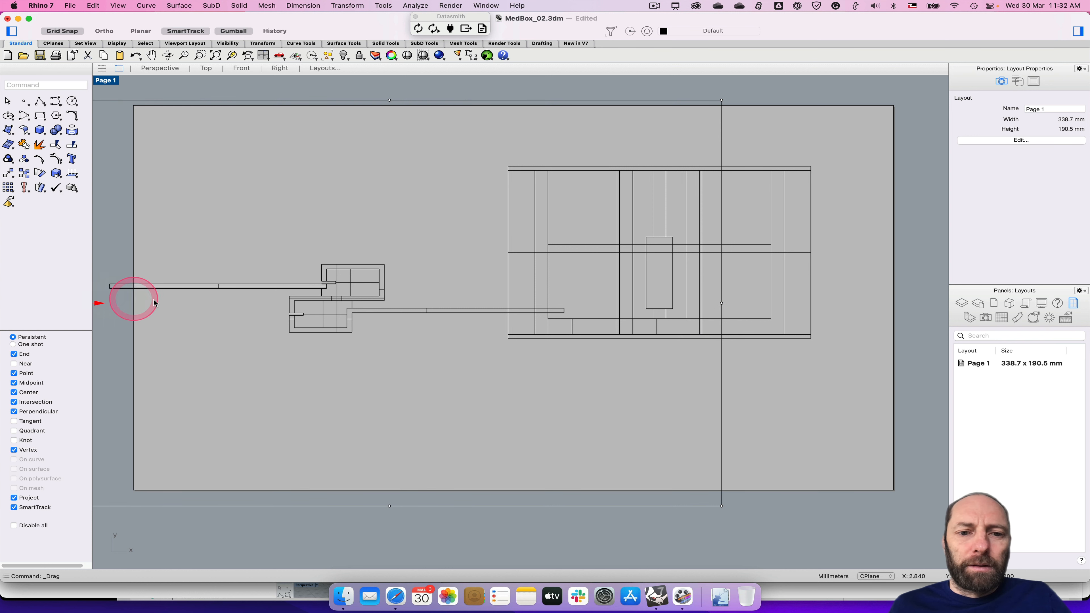
Step: Reduce the plan detail's frame height from above and below so it fits closer around the boxes
{"action": "left_click_drag", "start_coordinate": [389, 99], "coordinate": [390, 227]}
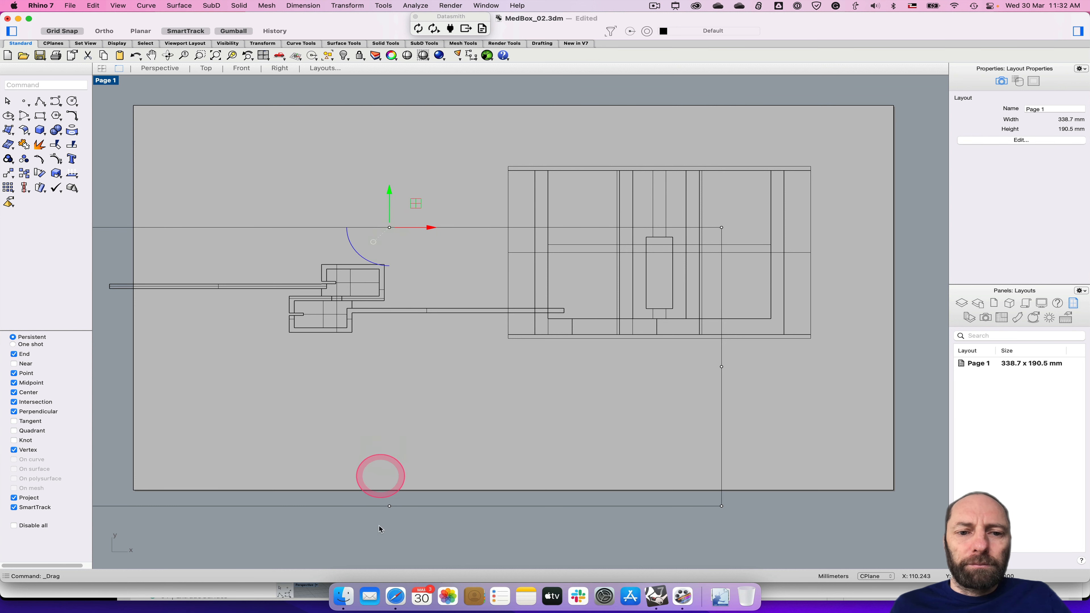
{"action": "left_click_drag", "start_coordinate": [391, 512], "coordinate": [393, 358]}
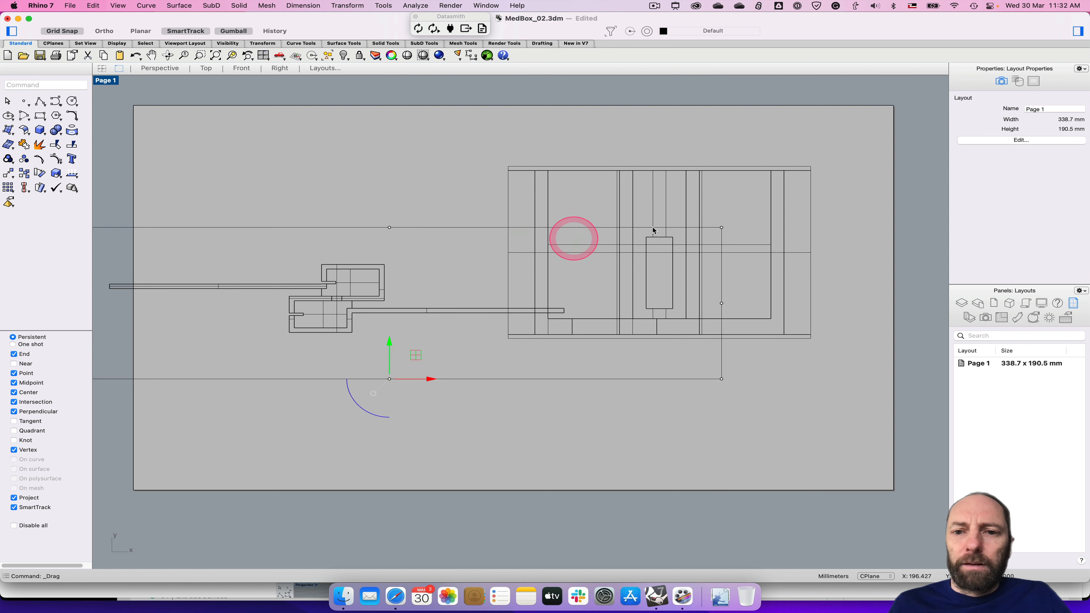
{"action": "left_click", "coordinate": [729, 182]}
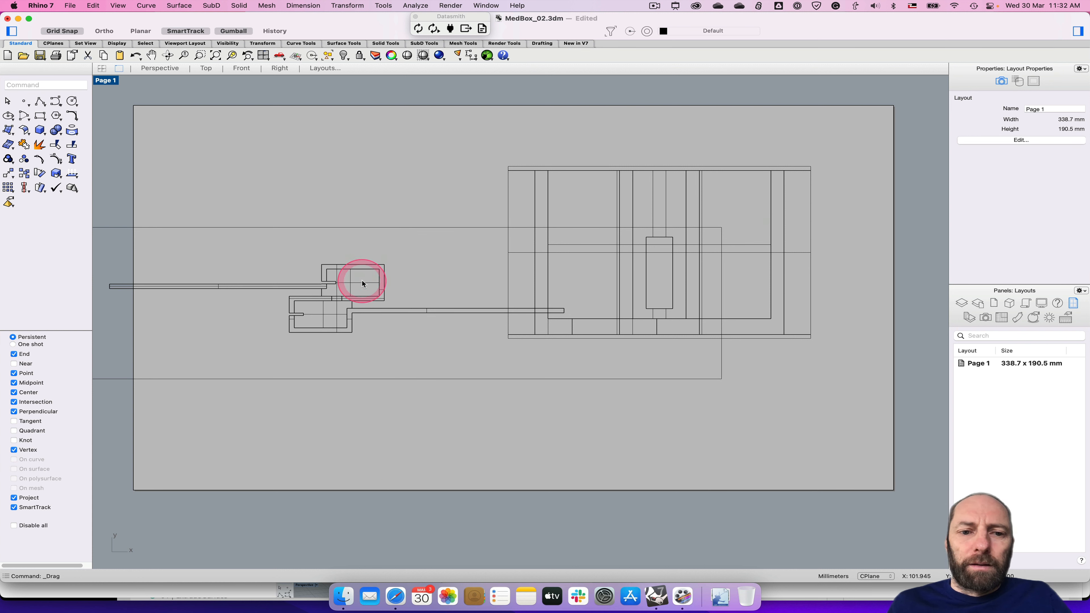
Step: Move the plan detail up and to the right so both long walls lie within the page's upper half
{"action": "left_click", "coordinate": [368, 233]}
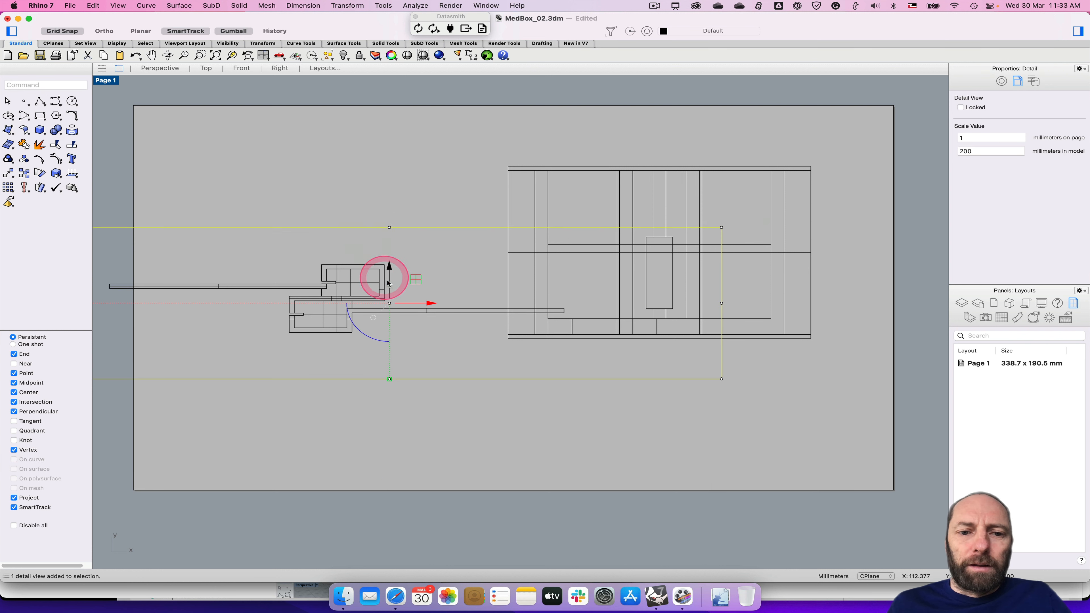
{"action": "left_click_drag", "start_coordinate": [391, 277], "coordinate": [604, 195]}
{"action": "left_click", "coordinate": [704, 411]}
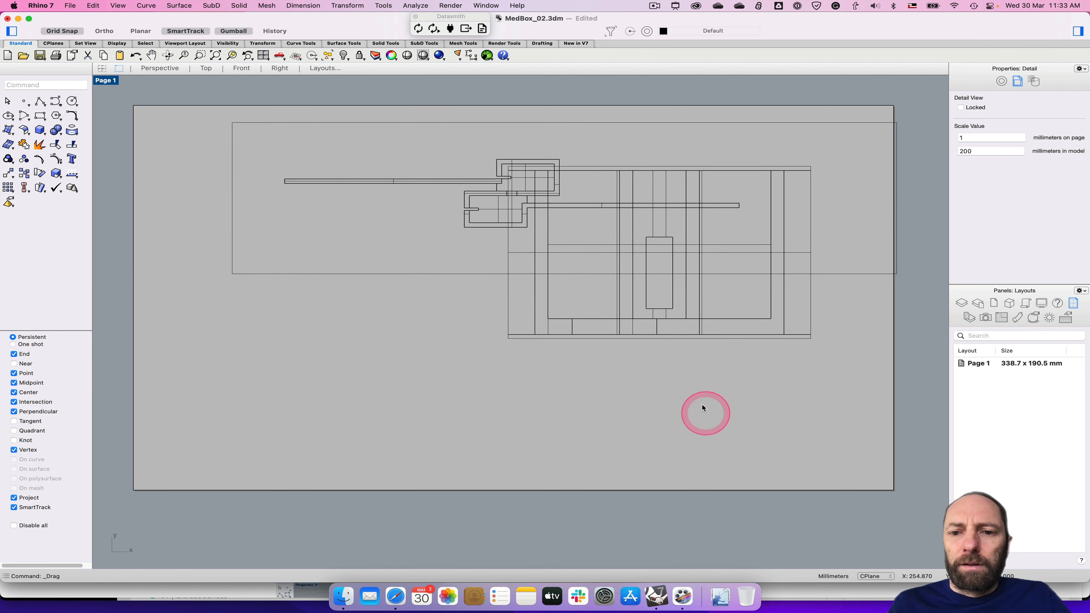
Step: Move the Front elevation detail straight down into the page's lower half so it sits clear below the plan detail
{"action": "left_click", "coordinate": [532, 171]}
{"action": "left_click", "coordinate": [537, 123]}
{"action": "left_click", "coordinate": [632, 319]}
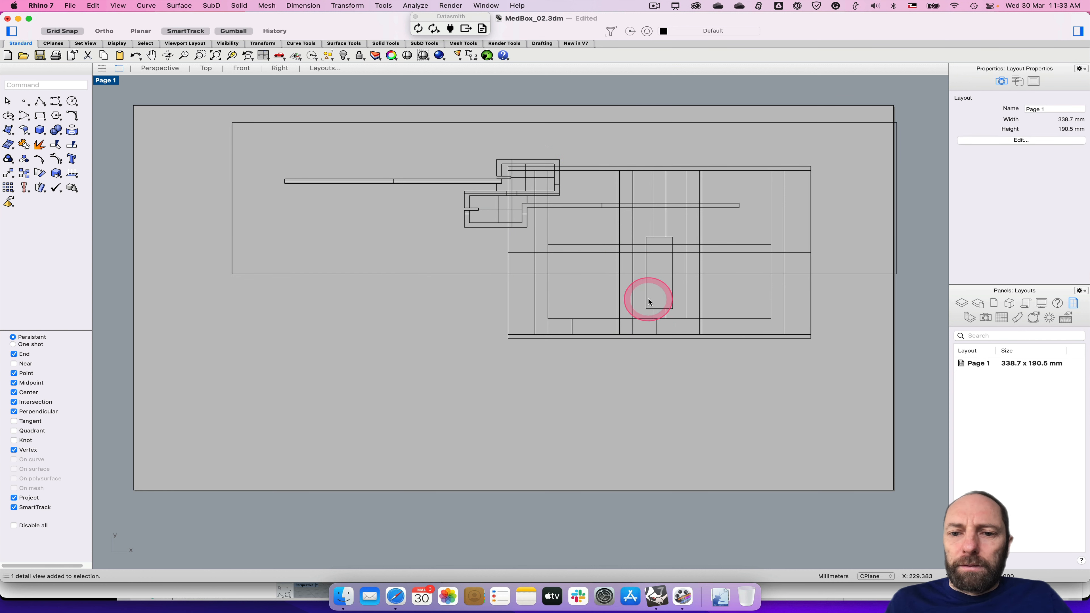
{"action": "left_click", "coordinate": [651, 340]}
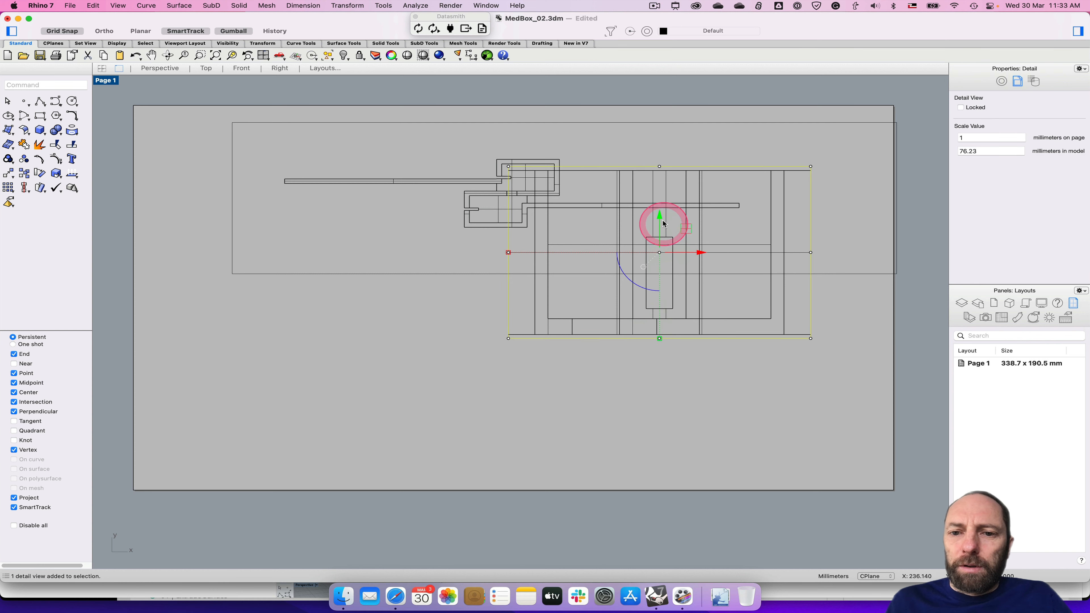
{"action": "left_click_drag", "start_coordinate": [661, 224], "coordinate": [661, 349]}
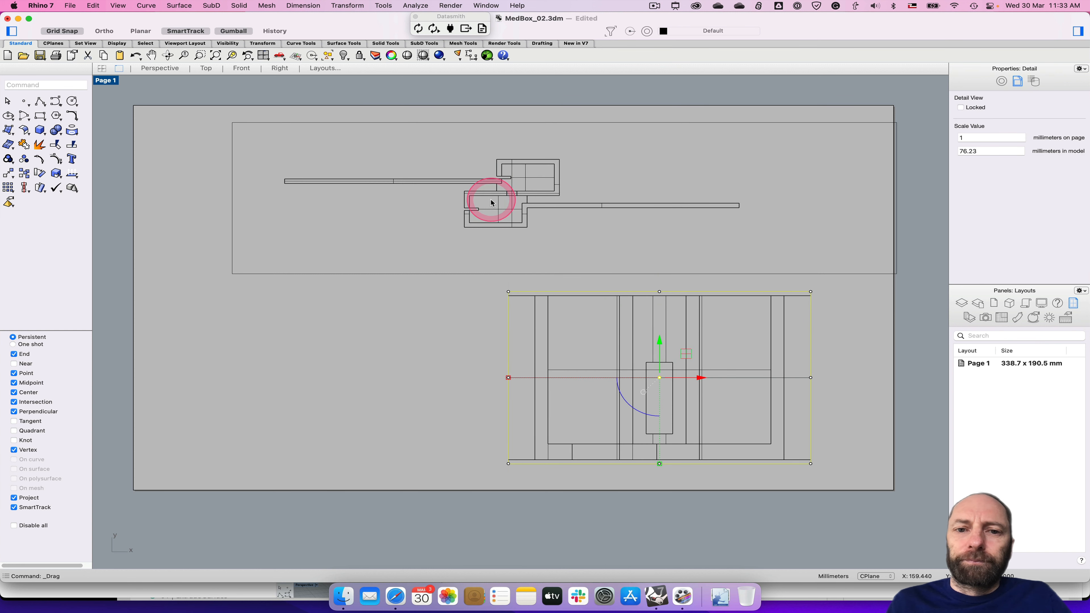
Step: Try the plan detail at a scale of 1:100, and return its scale to 1:200
{"action": "left_click", "coordinate": [492, 204]}
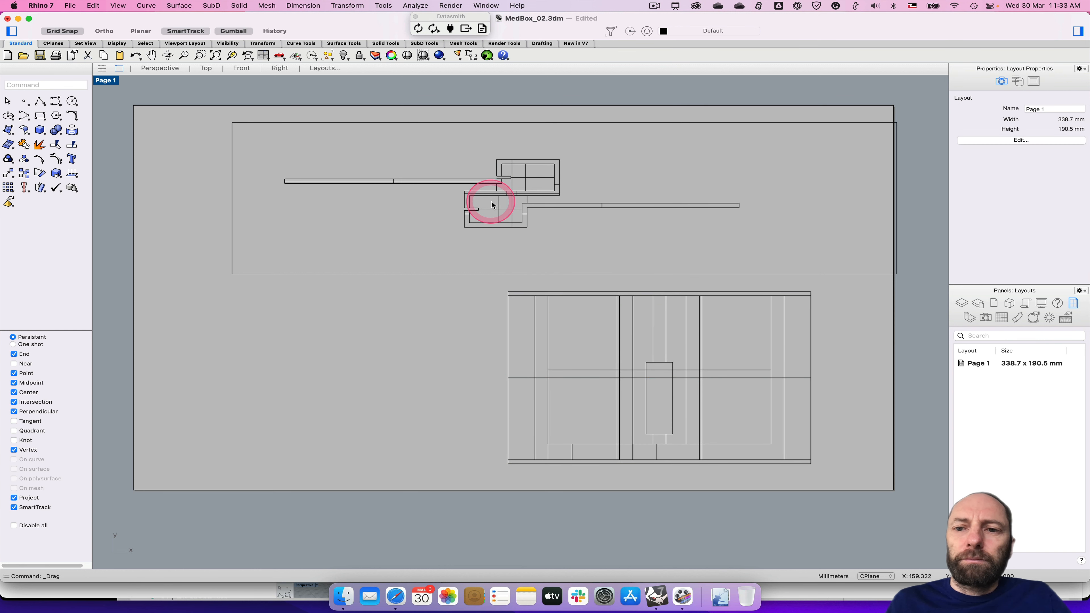
{"action": "left_click", "coordinate": [516, 125]}
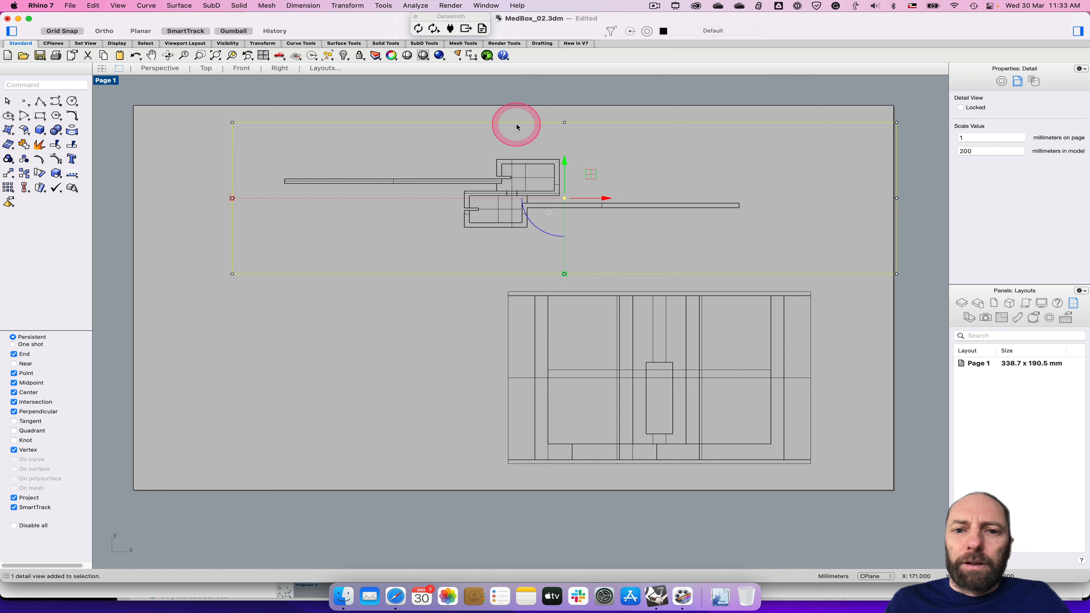
{"action": "double_click", "coordinate": [965, 153]}
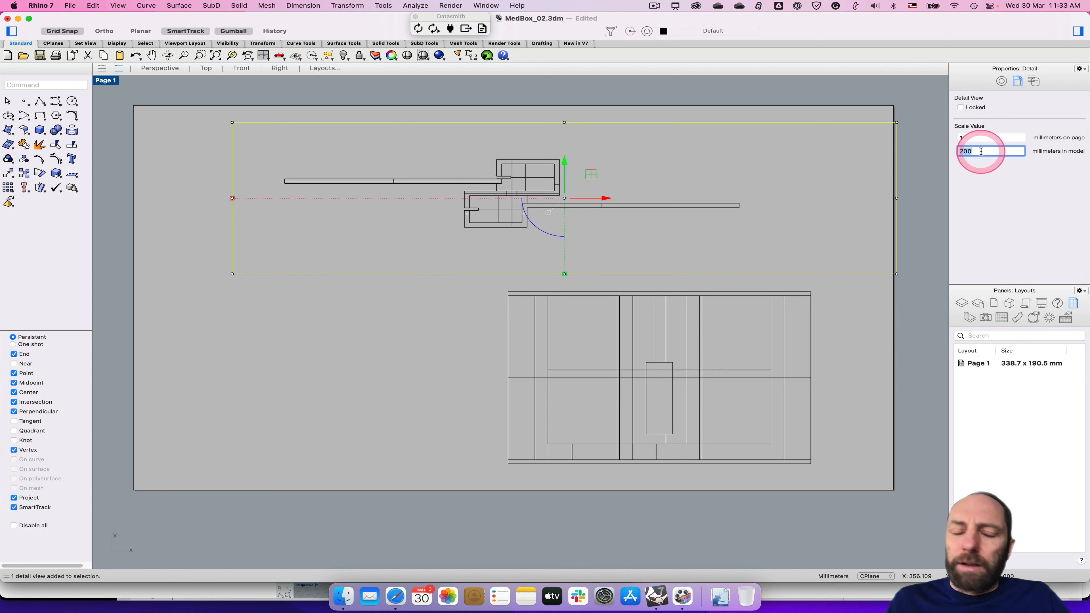
{"action": "double_click", "coordinate": [978, 138]}
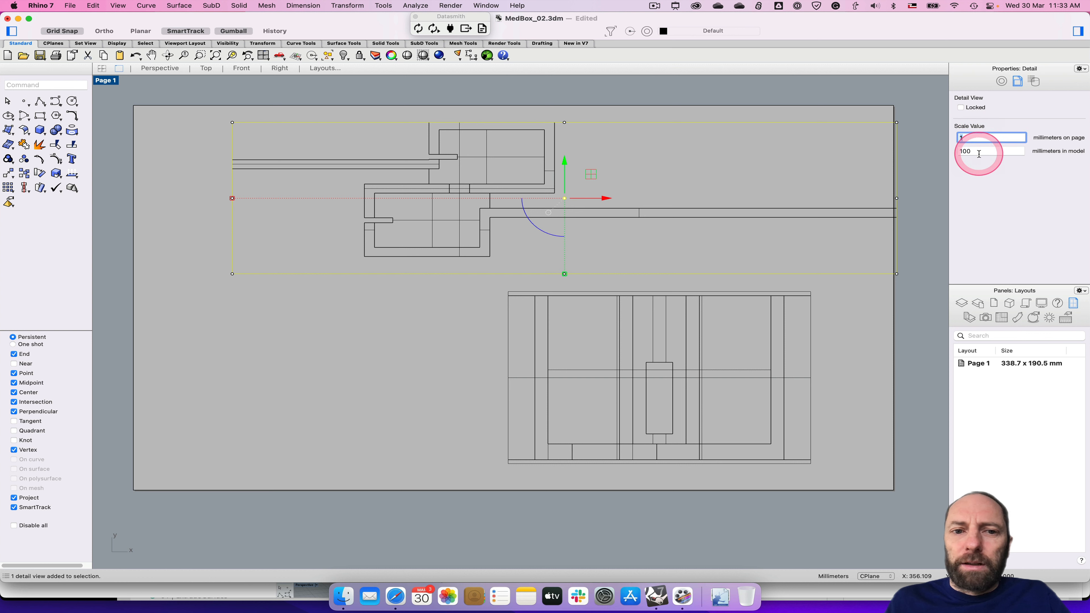
{"action": "double_click", "coordinate": [979, 151]}
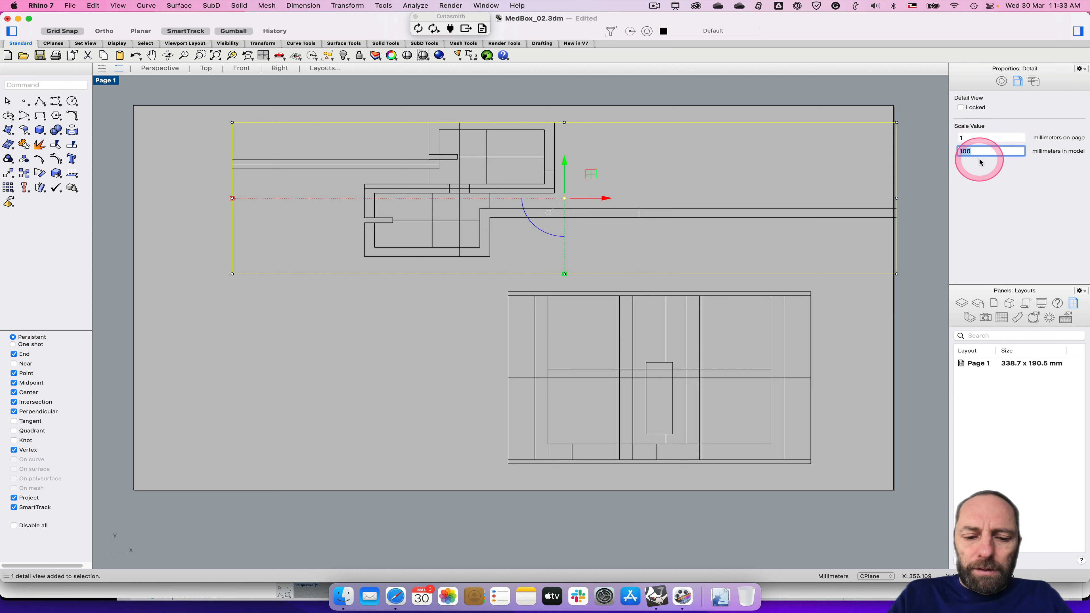
{"action": "type", "text": "200"}
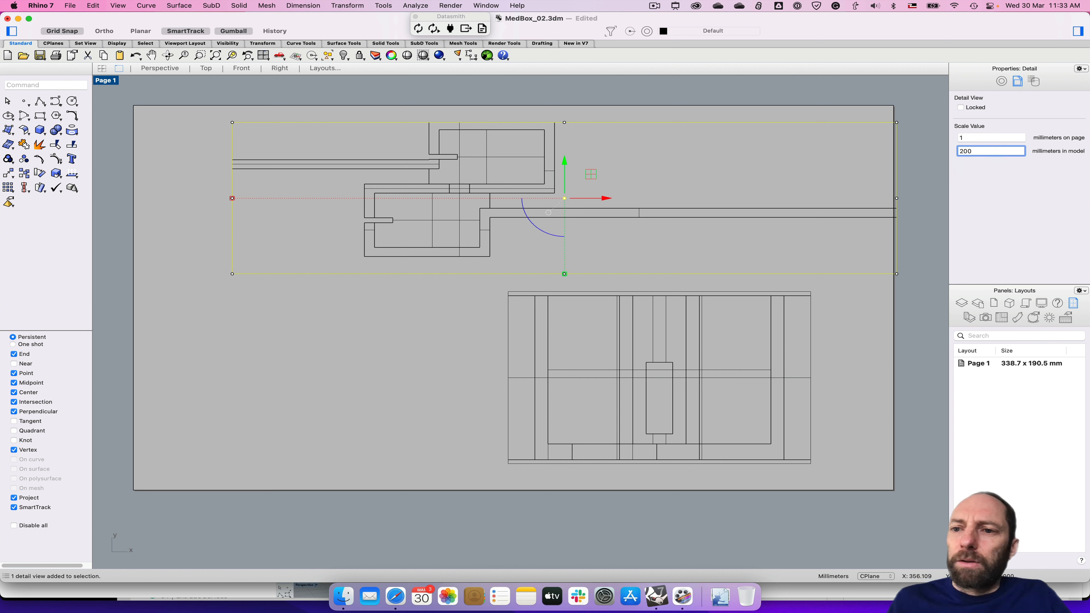
{"action": "key", "text": "Tab"}
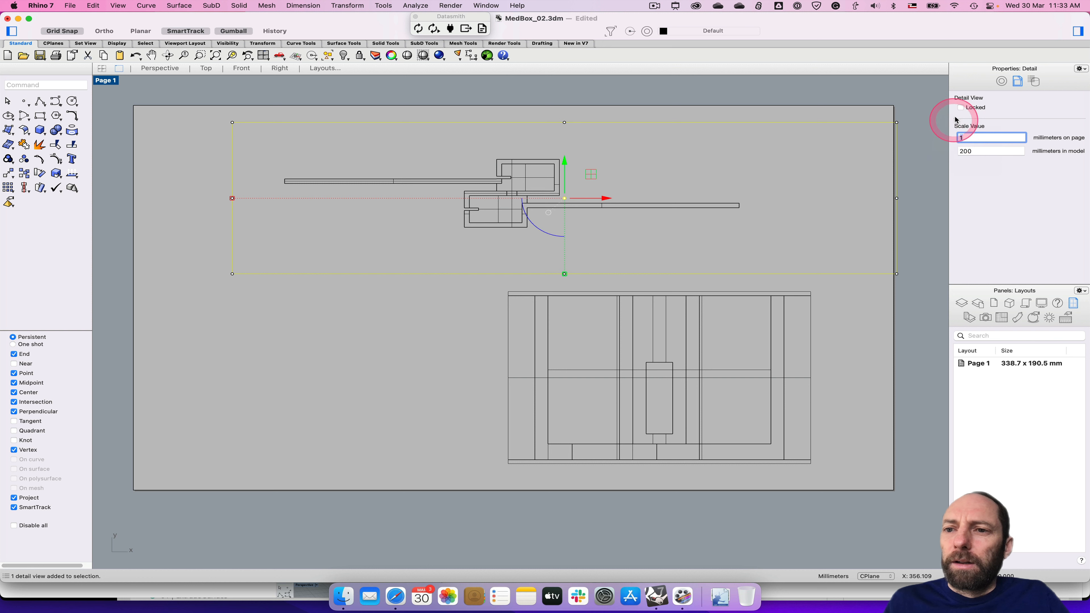
Step: Lock the plan detail and shift it slightly to the left within the page
{"action": "left_click", "coordinate": [961, 108]}
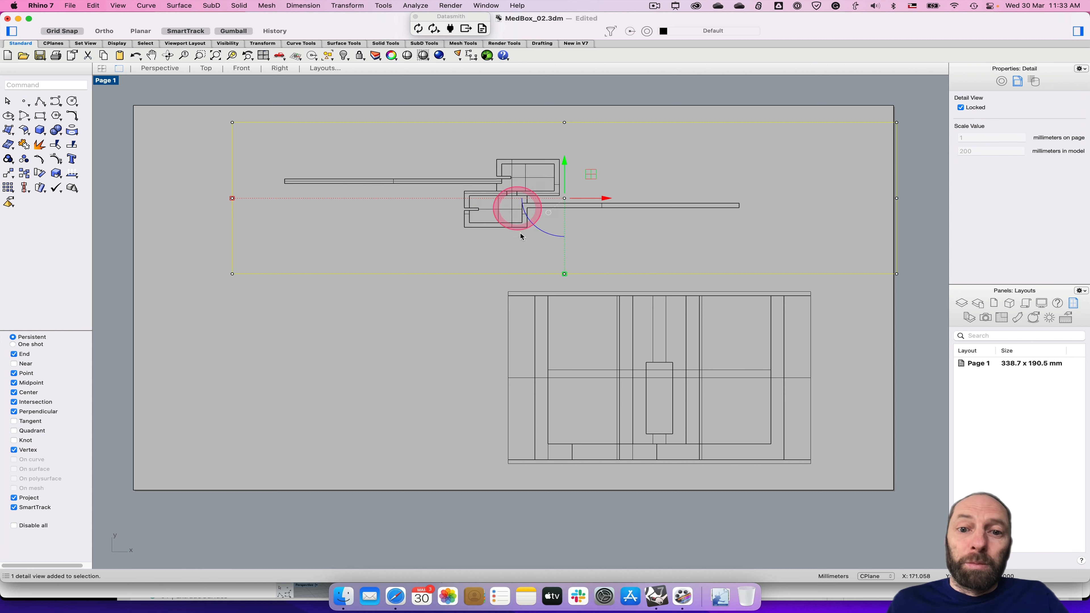
{"action": "left_click_drag", "start_coordinate": [522, 128], "coordinate": [506, 122]}
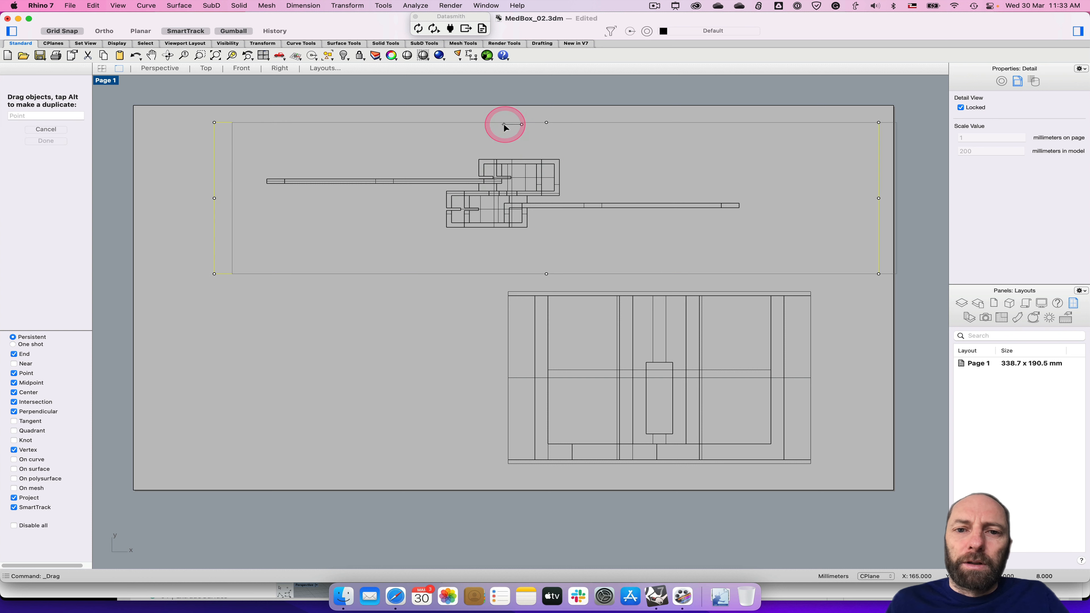
{"action": "left_click", "coordinate": [414, 353]}
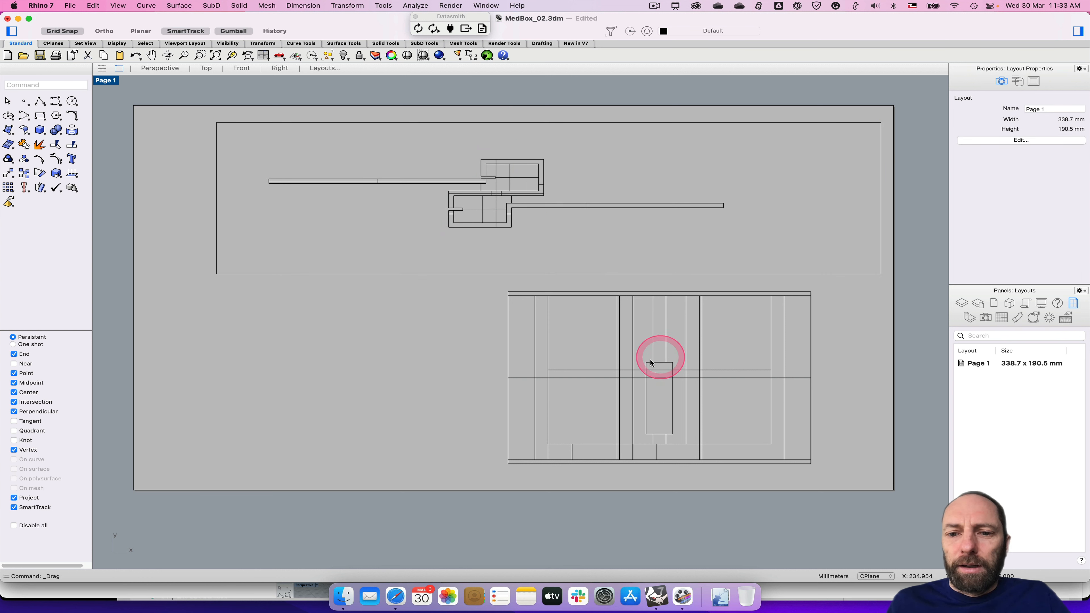
Step: Set the Front elevation detail's scale to 1 mm on the page for 100 mm in the model
{"action": "left_click", "coordinate": [509, 366]}
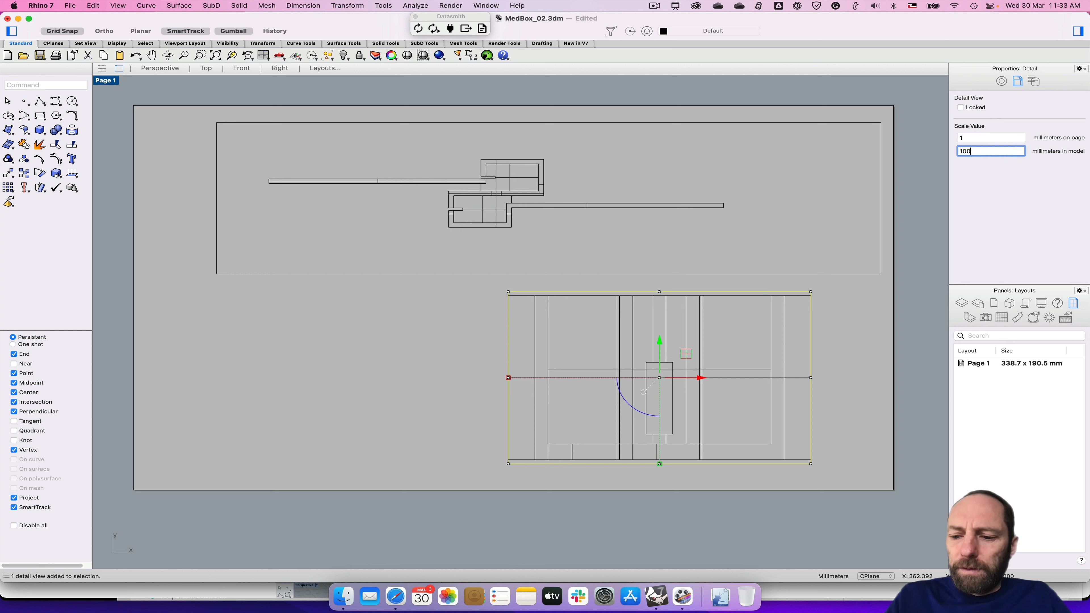
{"action": "key", "text": "Return"}
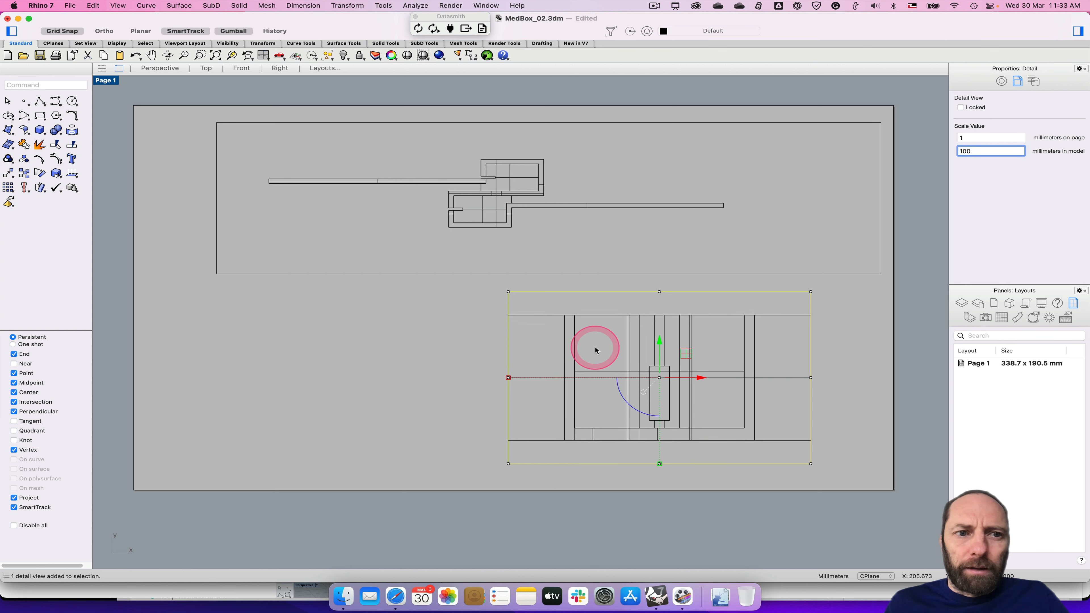
{"action": "left_click", "coordinate": [638, 337]}
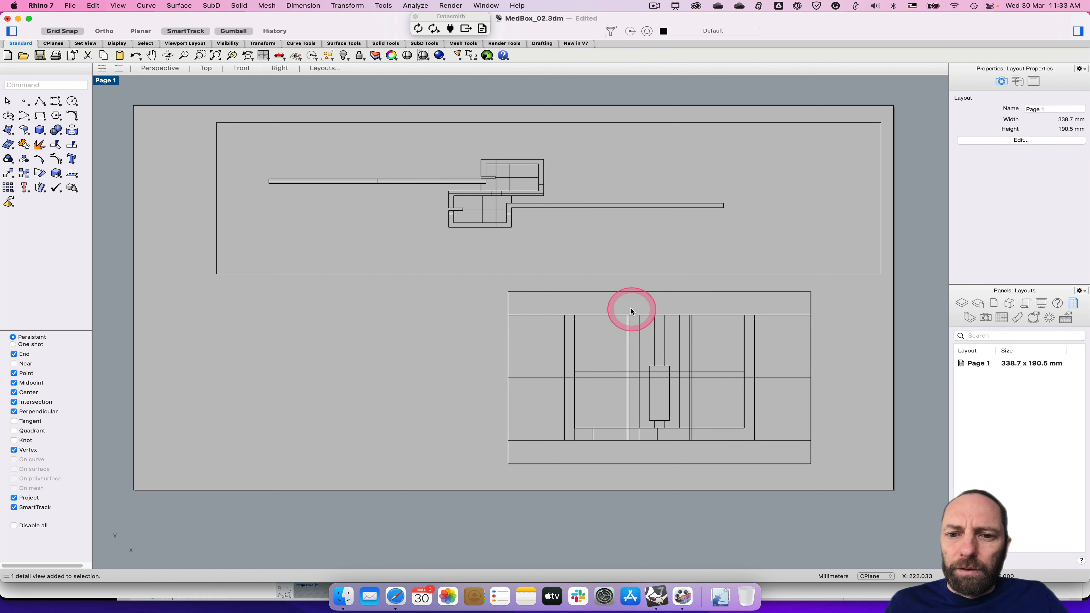
{"action": "left_click", "coordinate": [621, 294]}
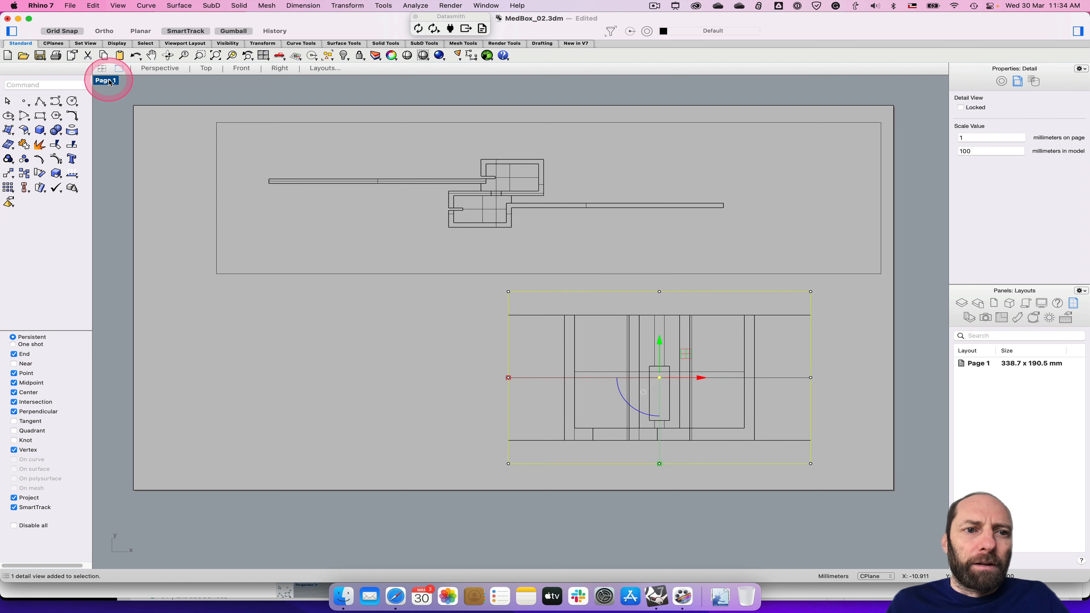
{"action": "double_click", "coordinate": [609, 310]}
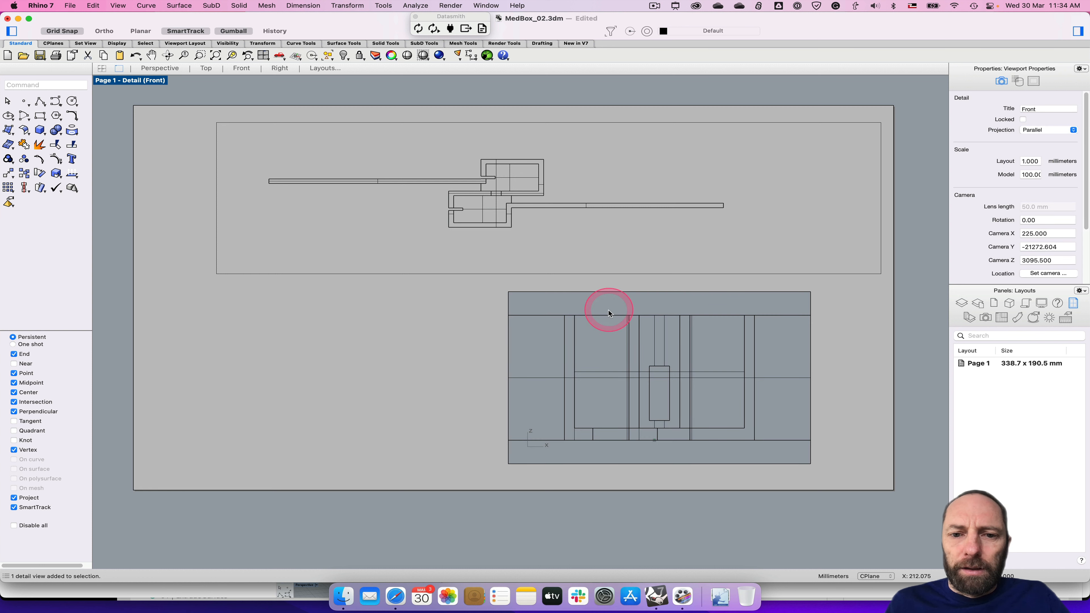
{"action": "left_click", "coordinate": [145, 80]}
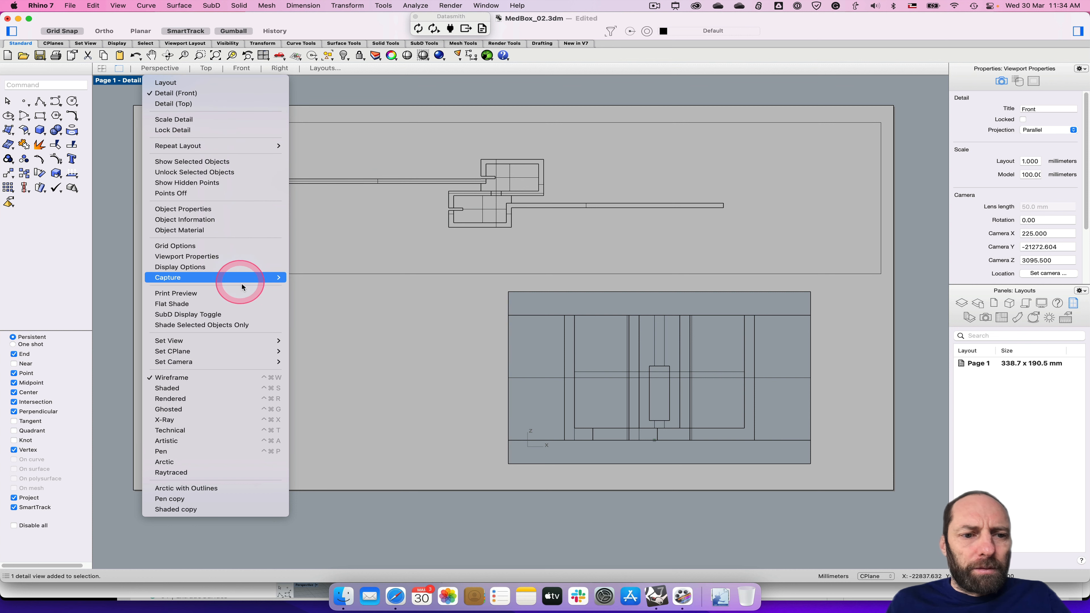
{"action": "mouse_move", "coordinate": [275, 341]}
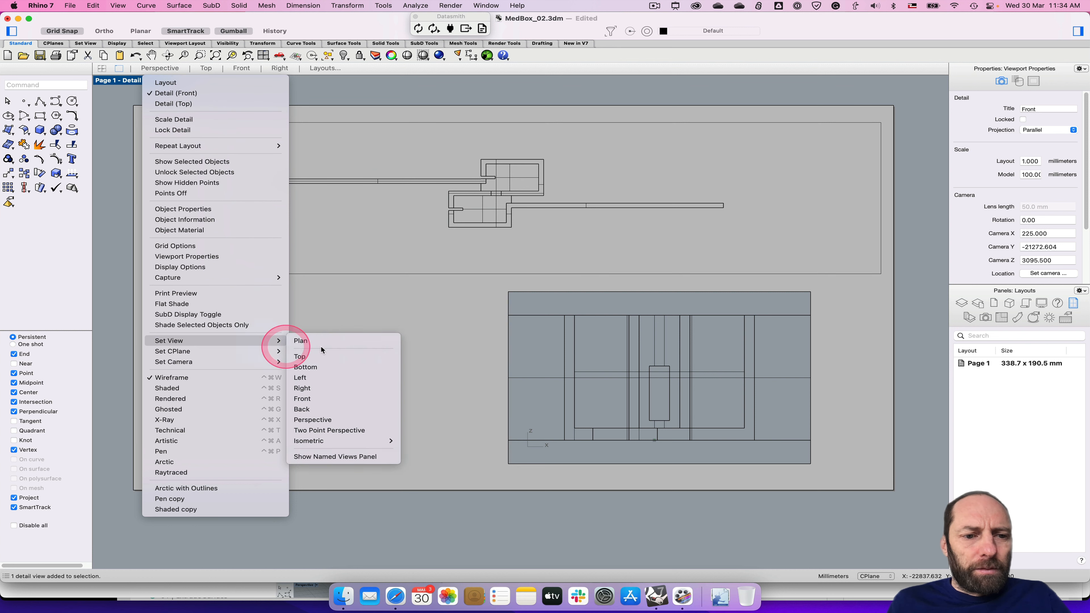
{"action": "left_click", "coordinate": [606, 376]}
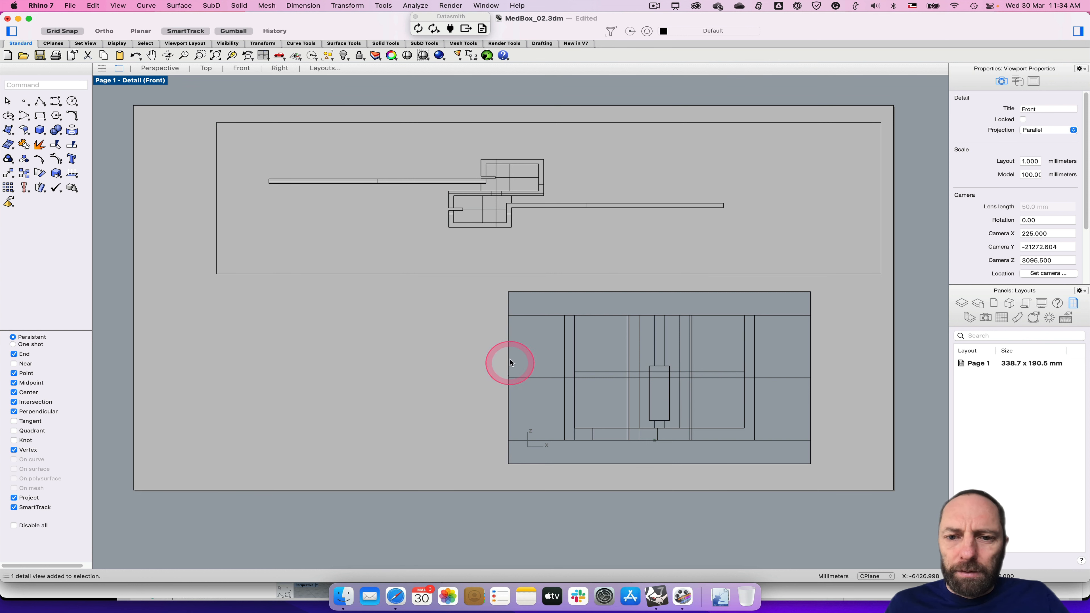
{"action": "double_click", "coordinate": [831, 356]}
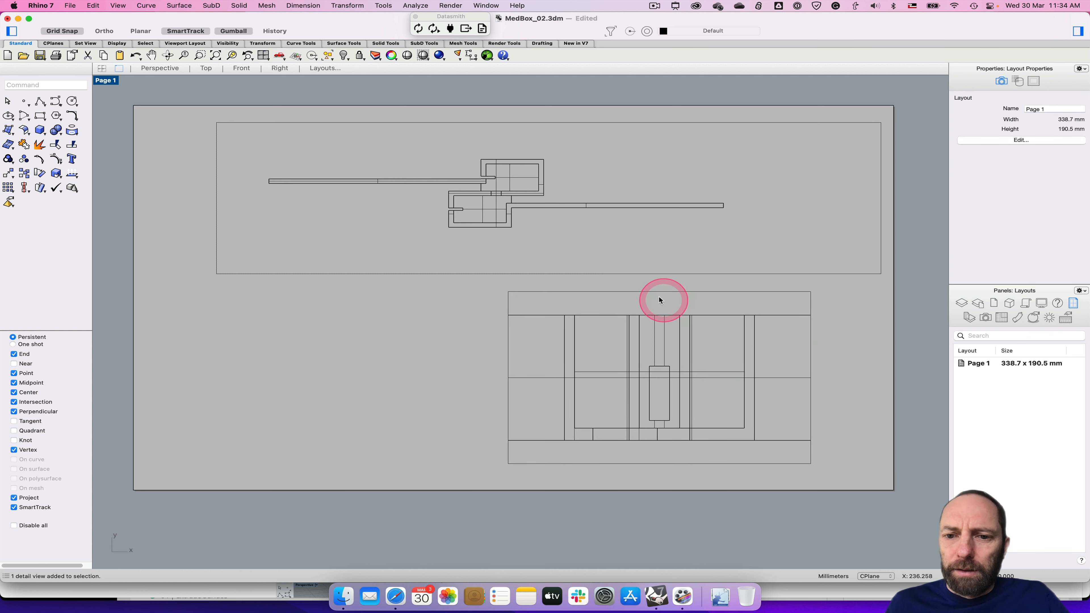
{"action": "left_click", "coordinate": [657, 297]}
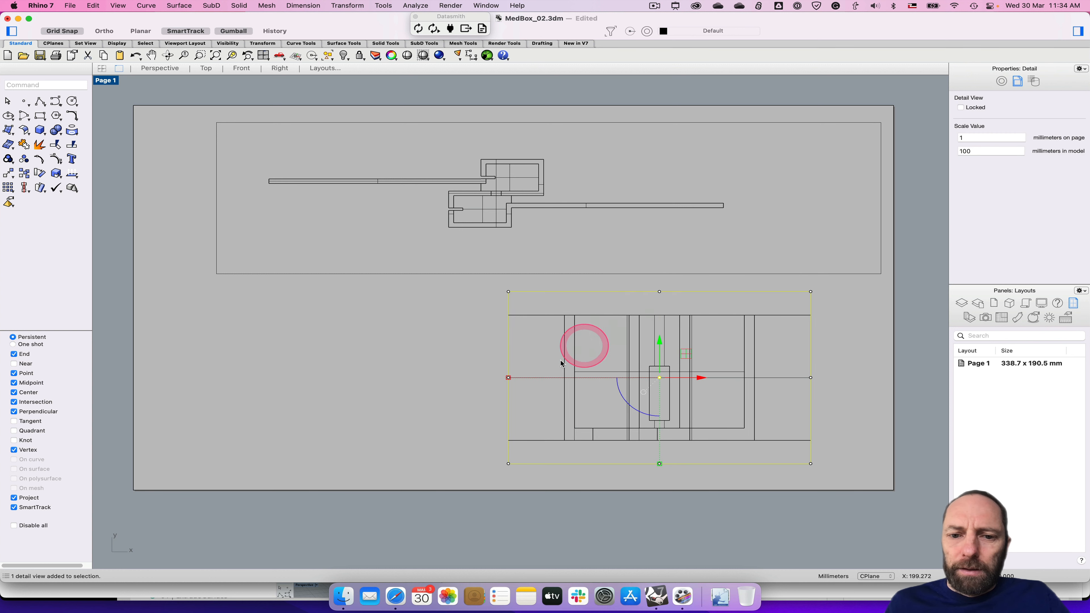
{"action": "left_click", "coordinate": [508, 378]}
{"action": "left_click", "coordinate": [509, 378]}
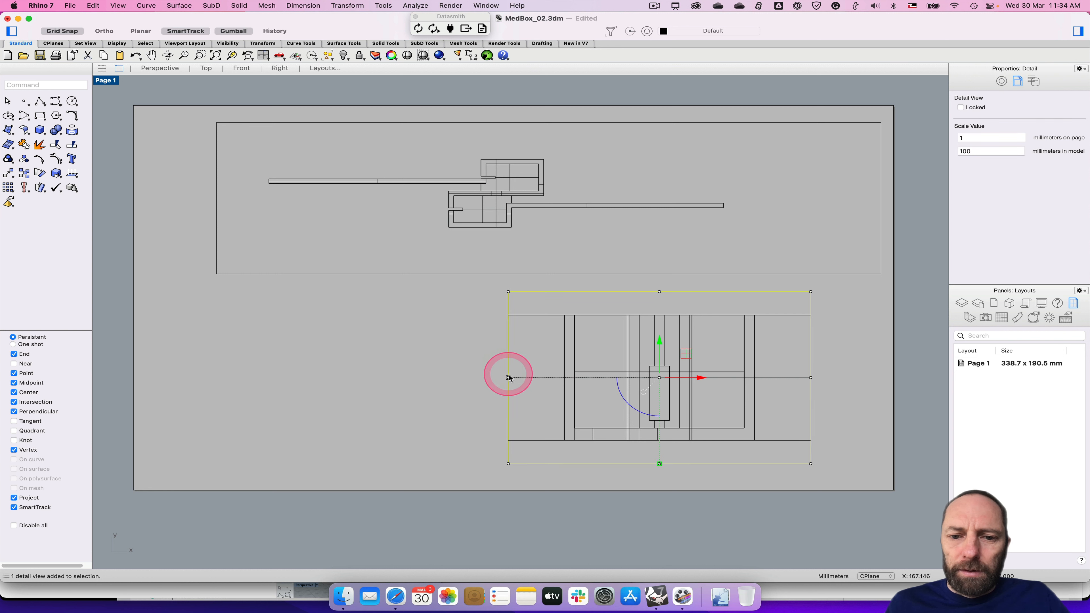
{"action": "left_click", "coordinate": [508, 379]}
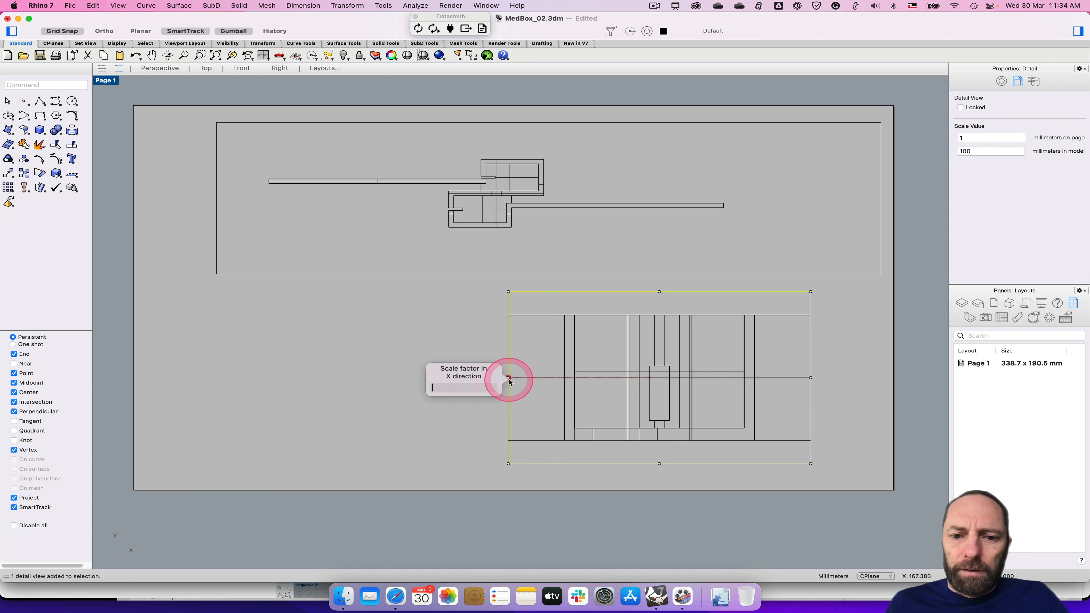
{"action": "left_click", "coordinate": [514, 367]}
{"action": "left_click", "coordinate": [510, 305]}
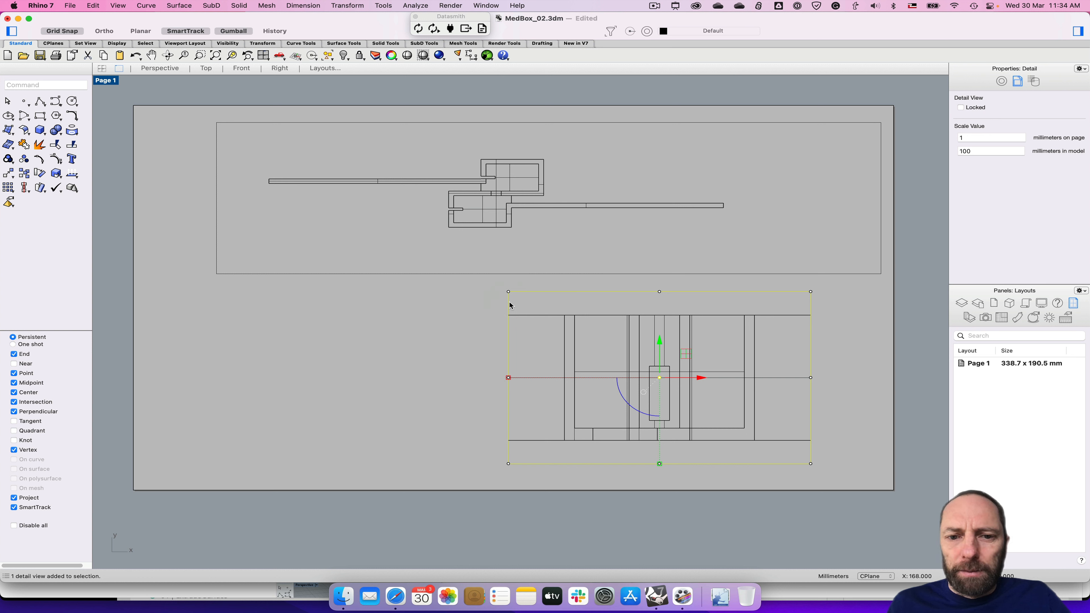
{"action": "left_click", "coordinate": [510, 301]}
{"action": "left_click", "coordinate": [508, 378]}
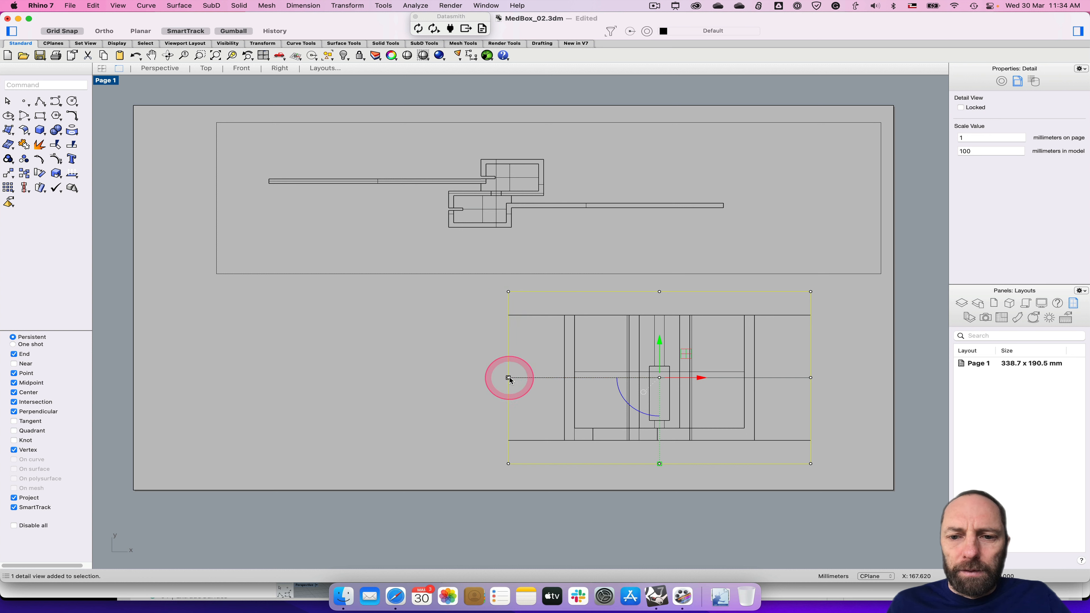
Step: Widen the elevation detail's frame on both sides so its vertical edges line up with the plan detail's frame above
{"action": "left_click", "coordinate": [811, 377]}
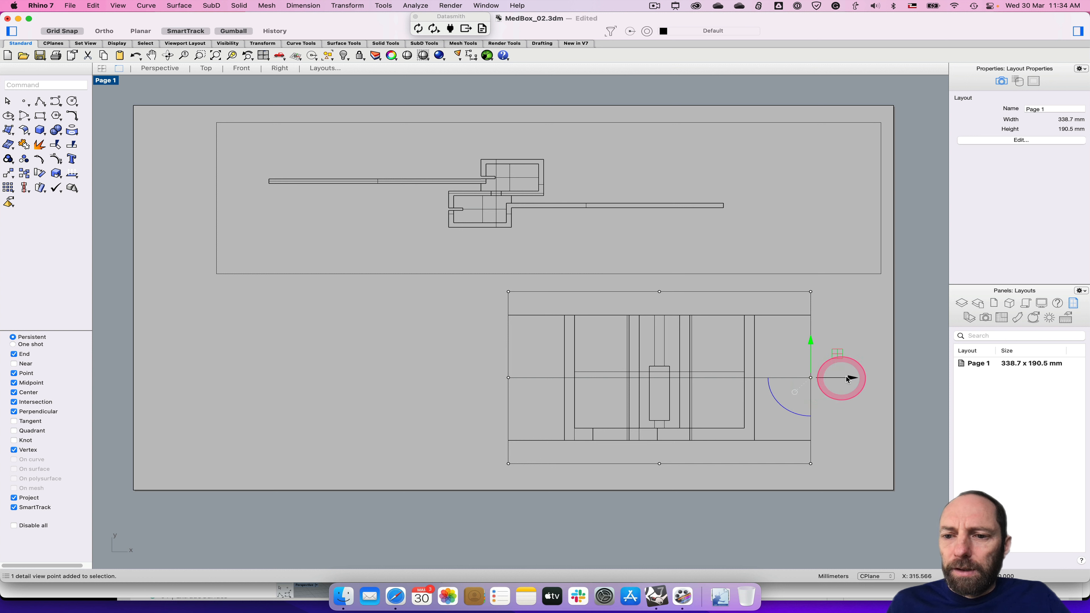
{"action": "left_click_drag", "start_coordinate": [848, 380], "coordinate": [919, 378]}
{"action": "left_click", "coordinate": [513, 350]}
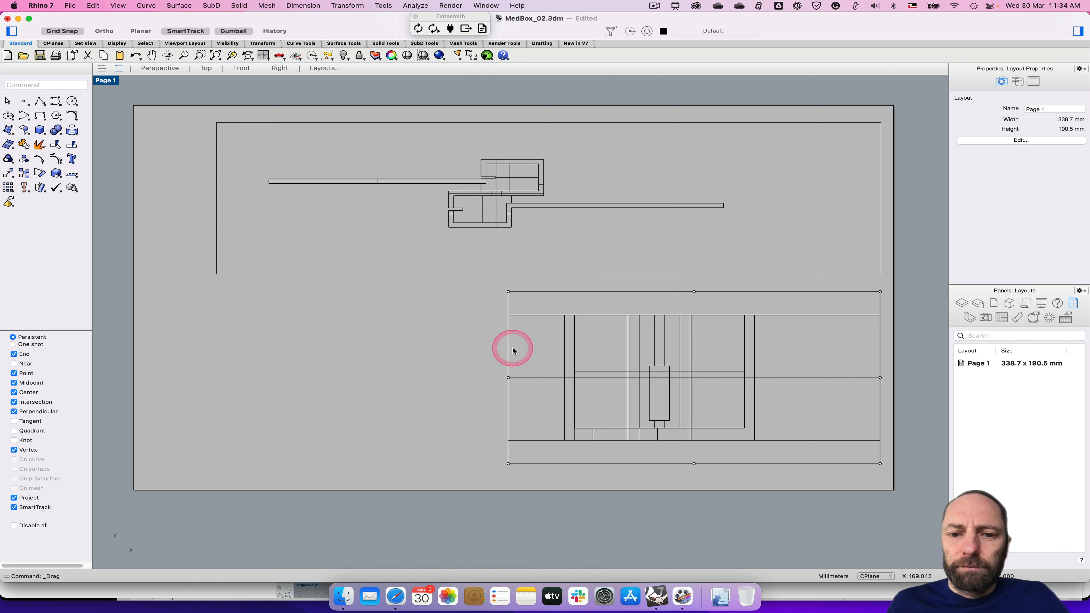
{"action": "left_click", "coordinate": [514, 377]}
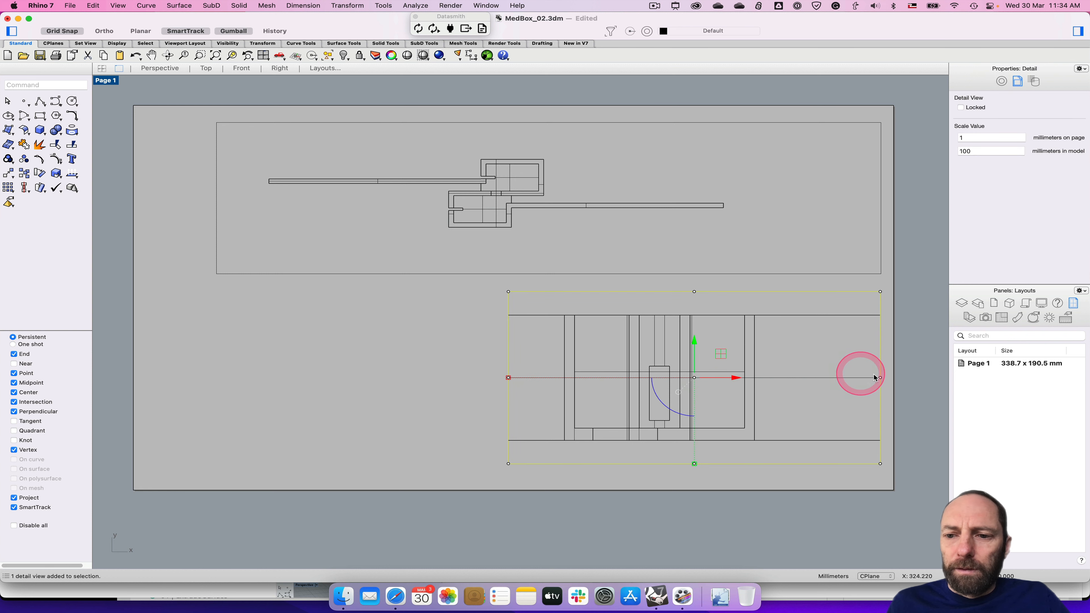
{"action": "left_click", "coordinate": [881, 378]}
{"action": "left_click", "coordinate": [509, 377]}
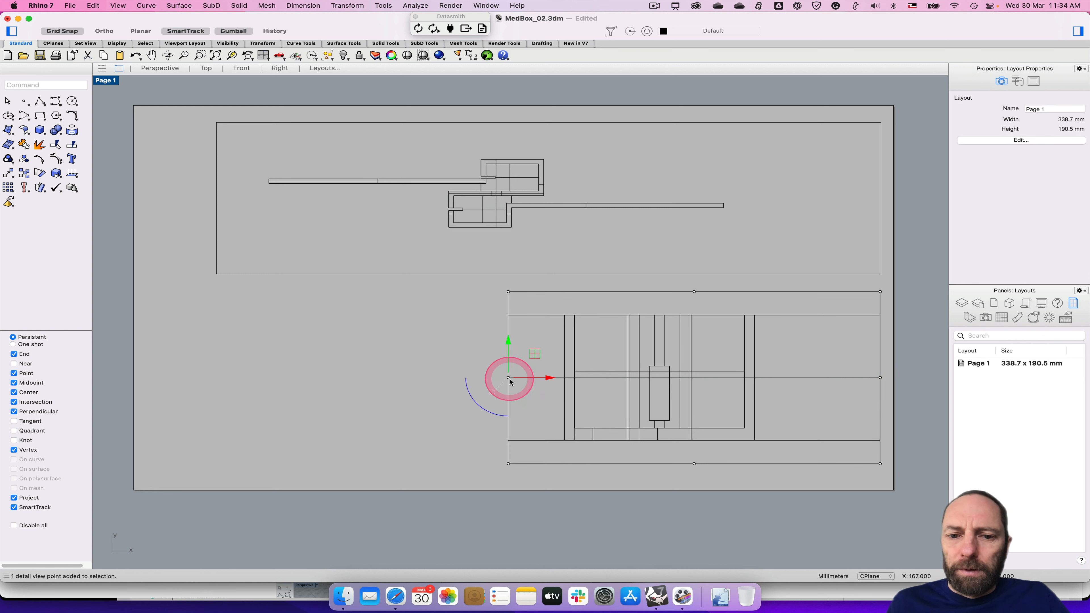
{"action": "left_click_drag", "start_coordinate": [545, 379], "coordinate": [257, 378]}
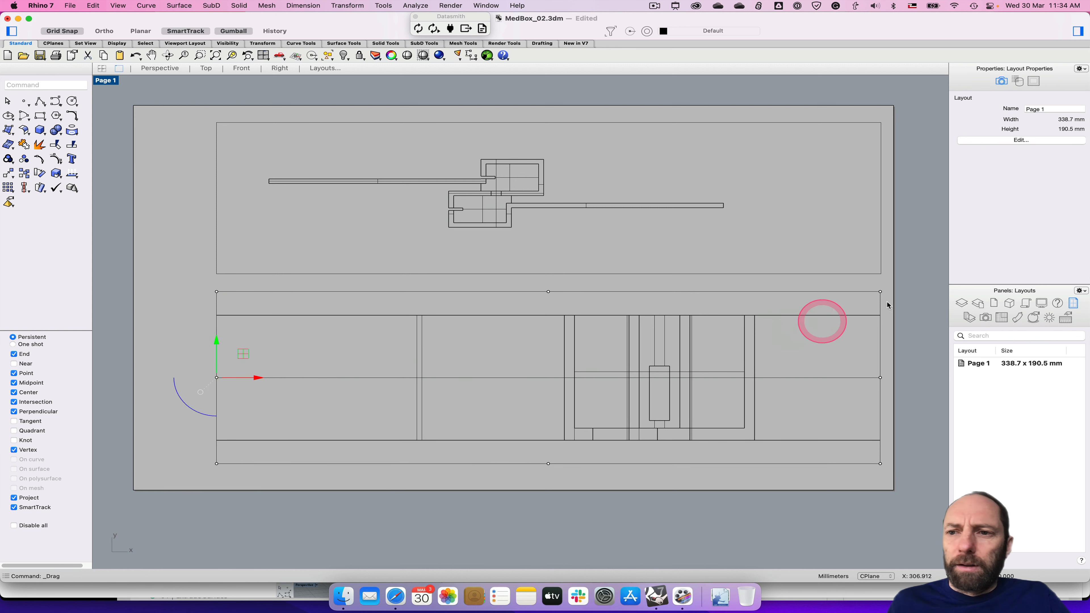
Step: Set the widened elevation detail's scale to 1:200 and deselect it
{"action": "left_click", "coordinate": [512, 293]}
{"action": "left_click", "coordinate": [971, 149]}
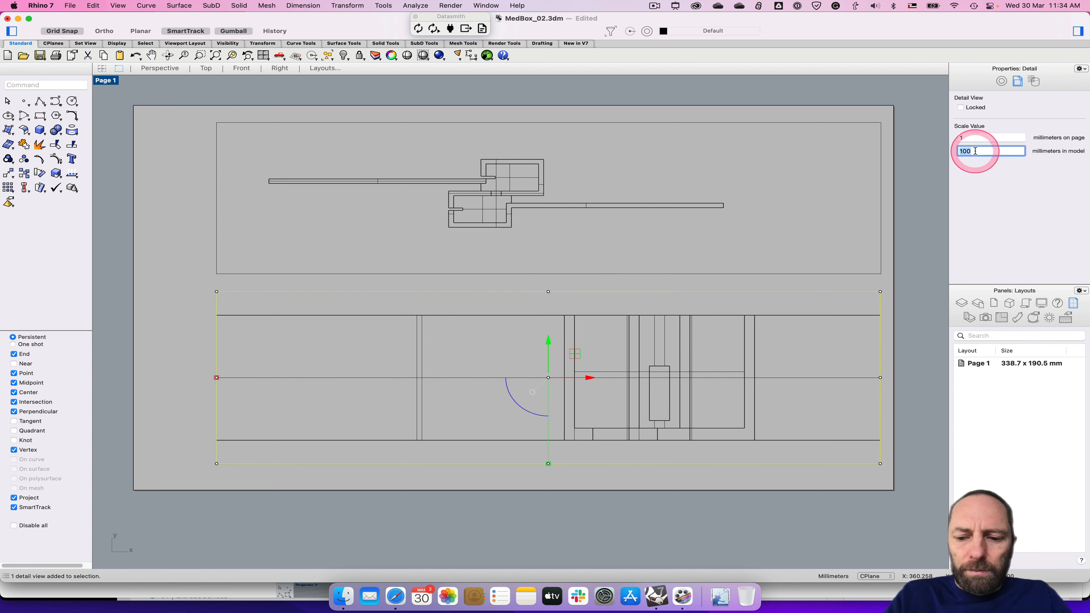
{"action": "type", "text": "200"}
{"action": "key", "text": "Return"}
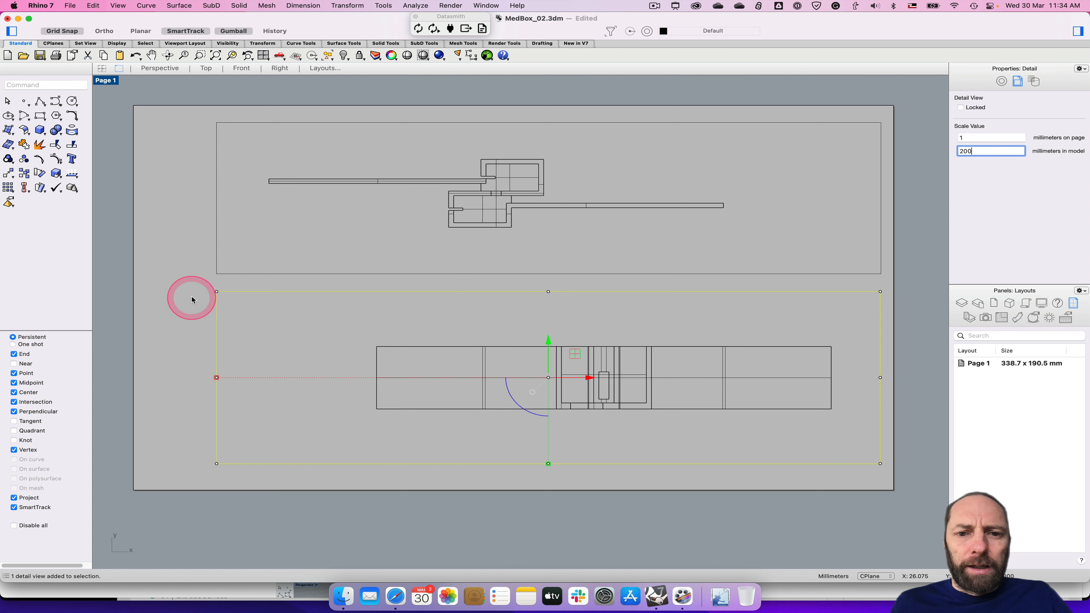
{"action": "left_click", "coordinate": [184, 289]}
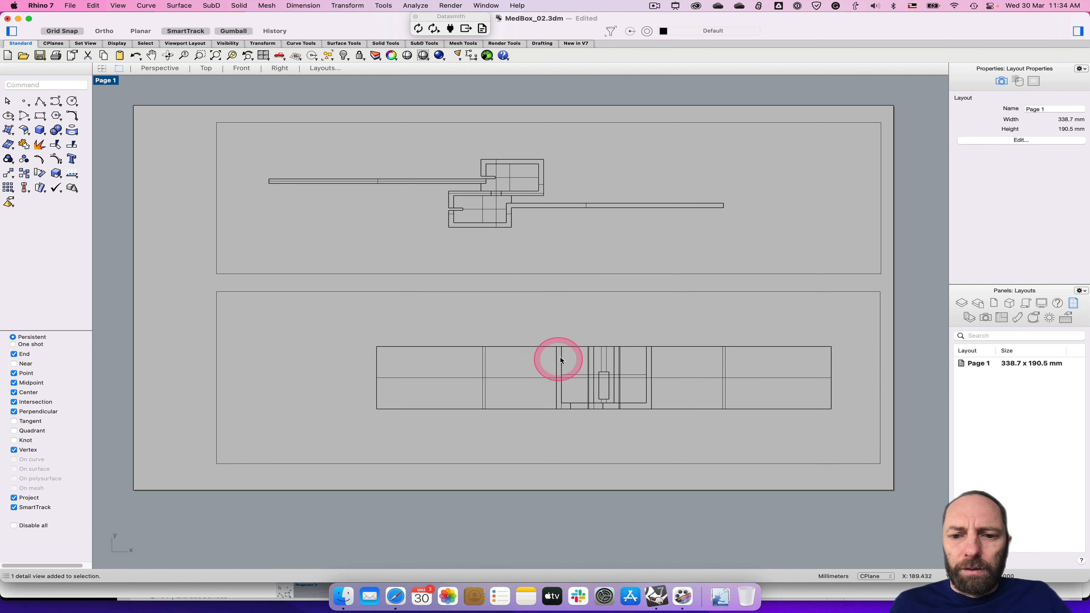
{"action": "left_click", "coordinate": [575, 294]}
{"action": "type", "text": "mo"}
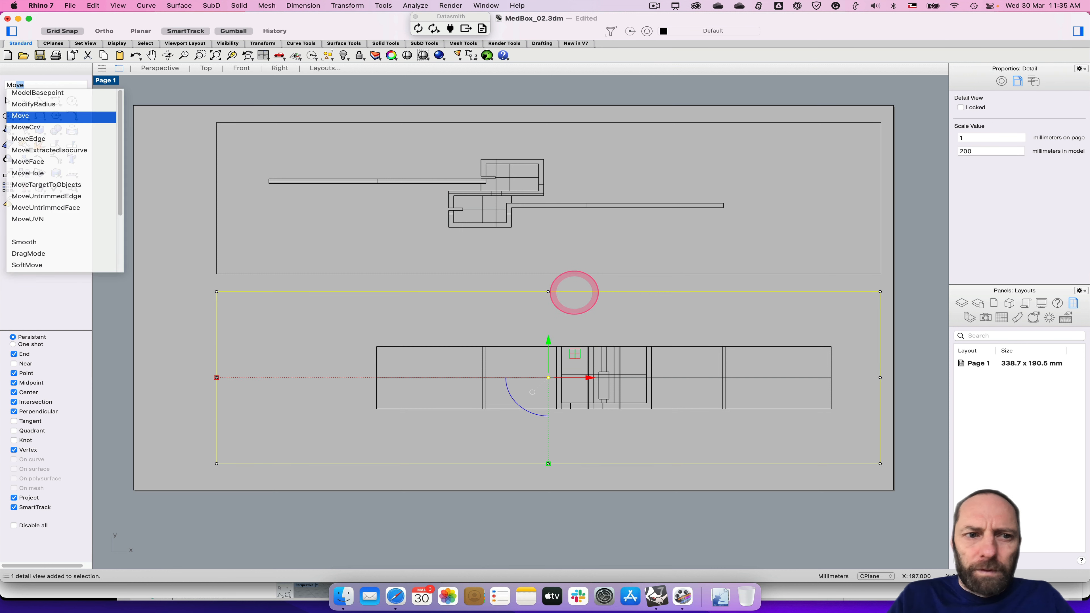
{"action": "key", "text": "Return"}
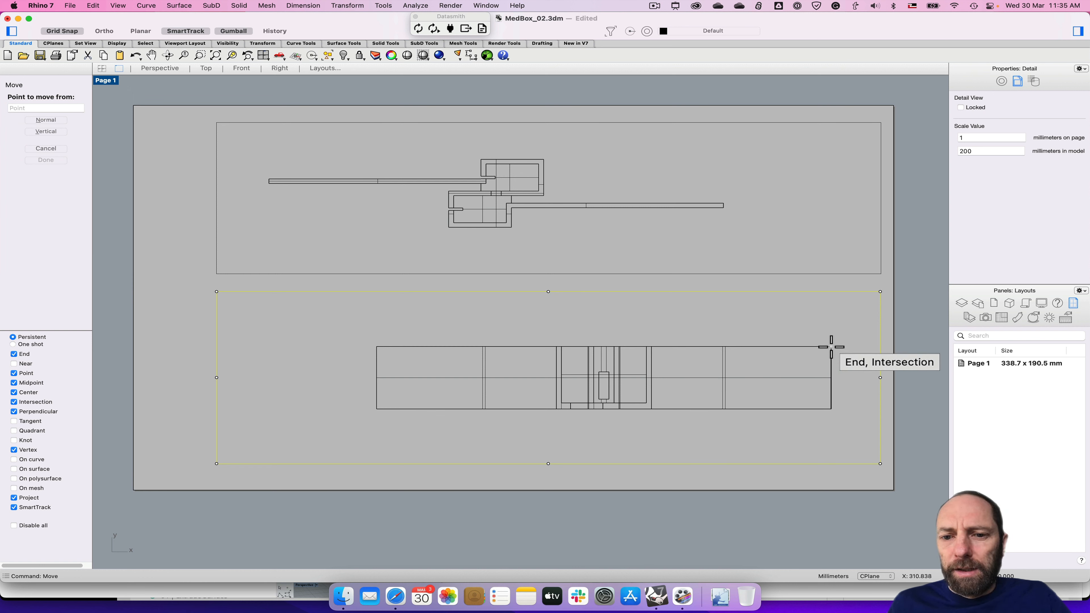
{"action": "left_click_drag", "start_coordinate": [832, 347], "coordinate": [727, 346]}
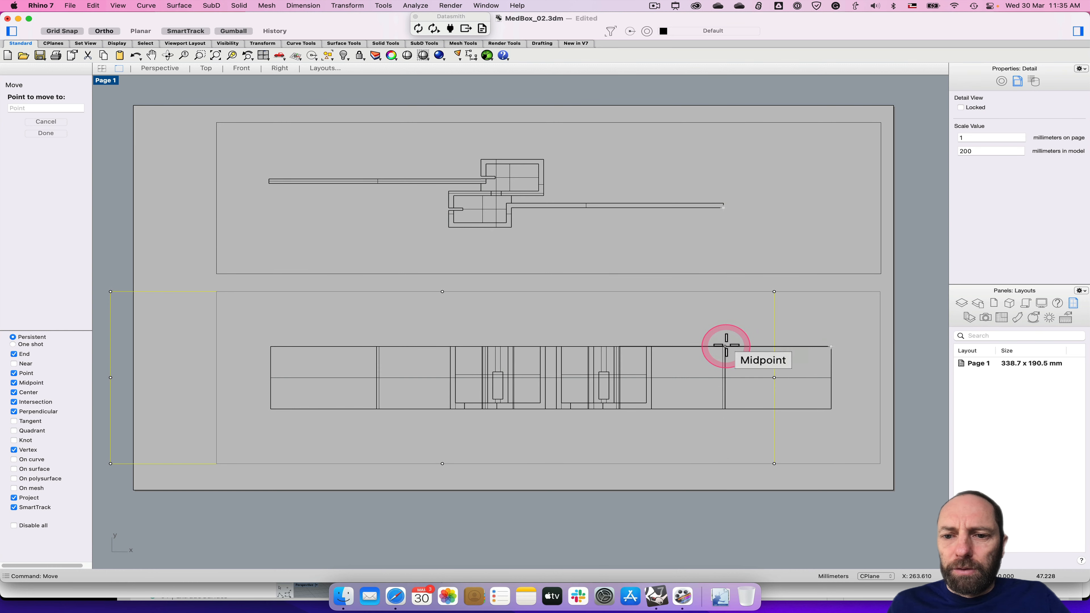
{"action": "key", "text": "Escape"}
{"action": "key", "text": "space"}
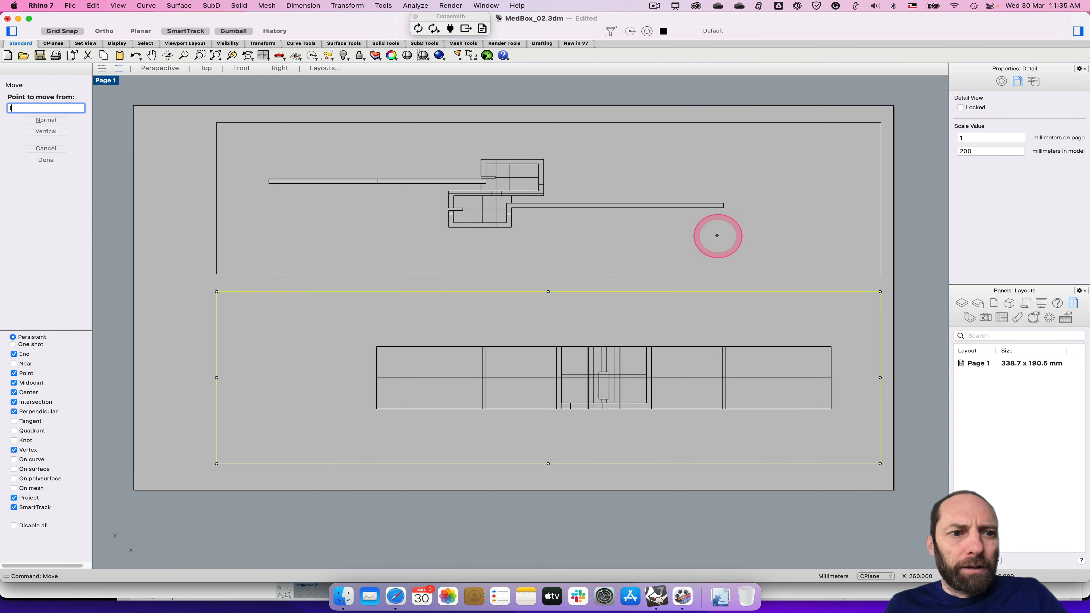
{"action": "key", "text": "Escape"}
{"action": "key", "text": "Escape"}
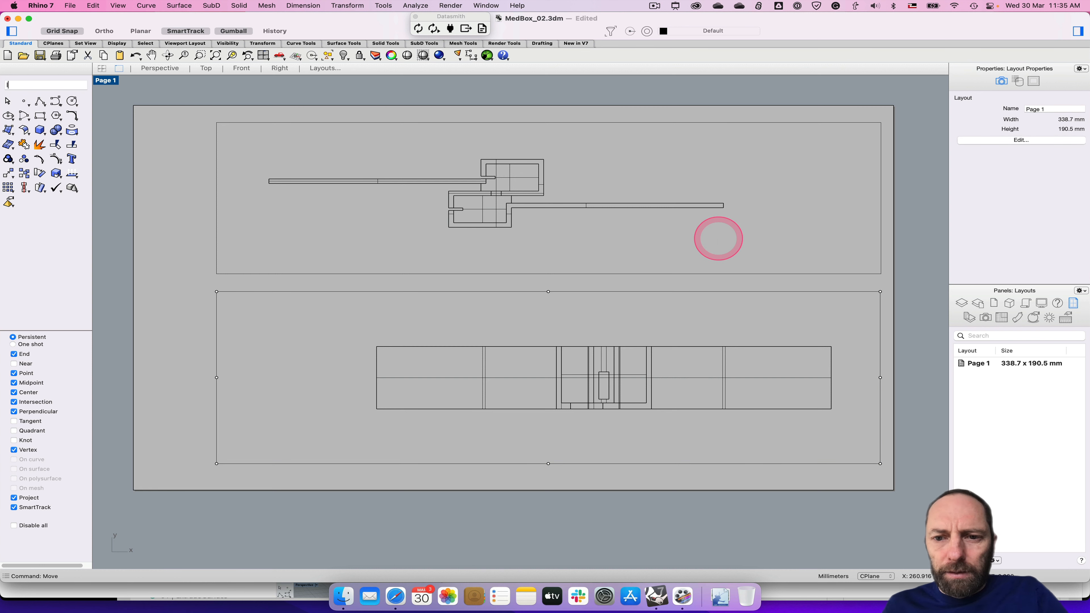
Step: Draw a vertical guide line from the far right wall end in the plan down past the bottom of the elevation detail
{"action": "type", "text": "l"}
{"action": "key", "text": "Return"}
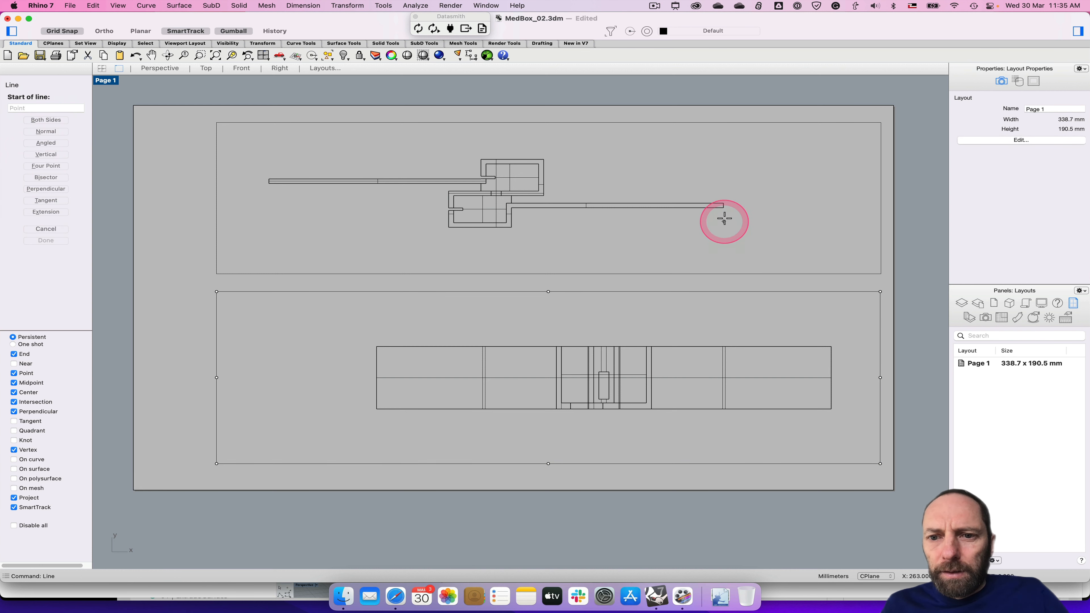
{"action": "left_click", "coordinate": [723, 208]}
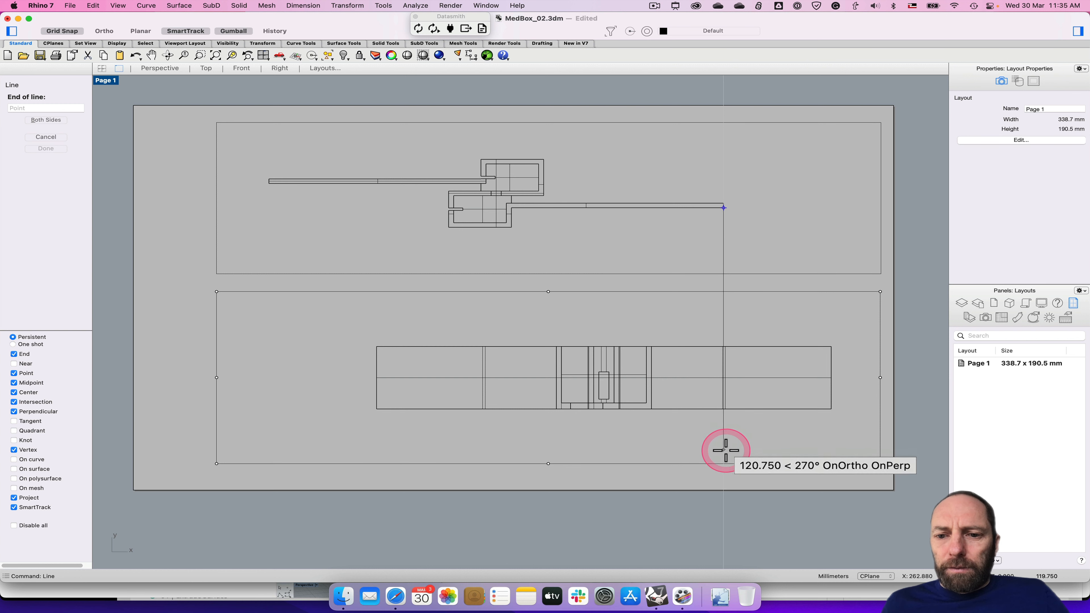
{"action": "left_click", "coordinate": [726, 476]}
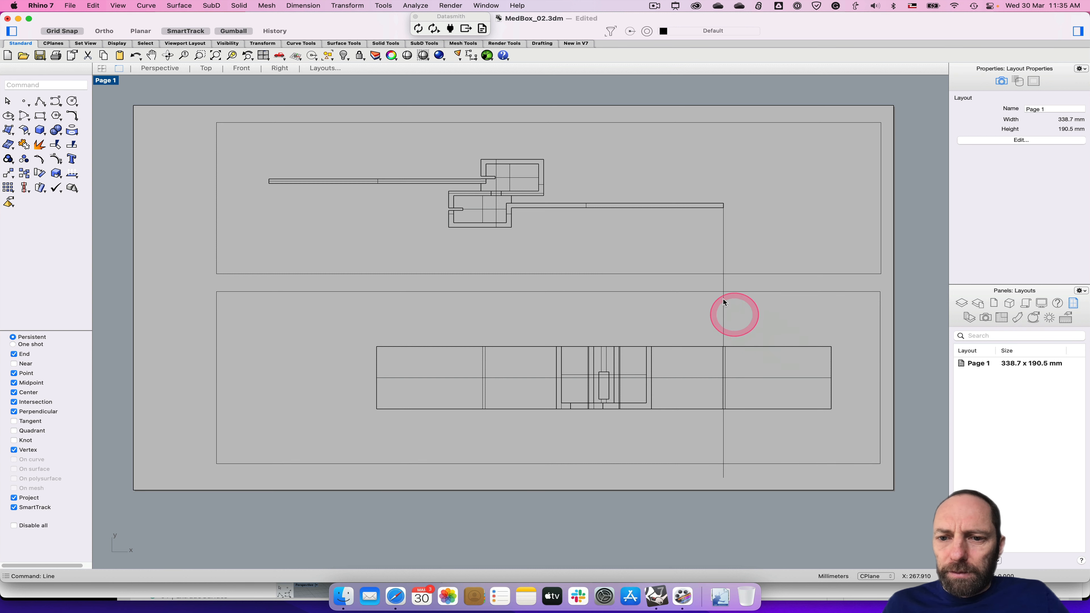
Step: Move the elevation detail horizontally from the elevation's upper right corner onto the guide line, and deselect it
{"action": "left_click", "coordinate": [746, 292]}
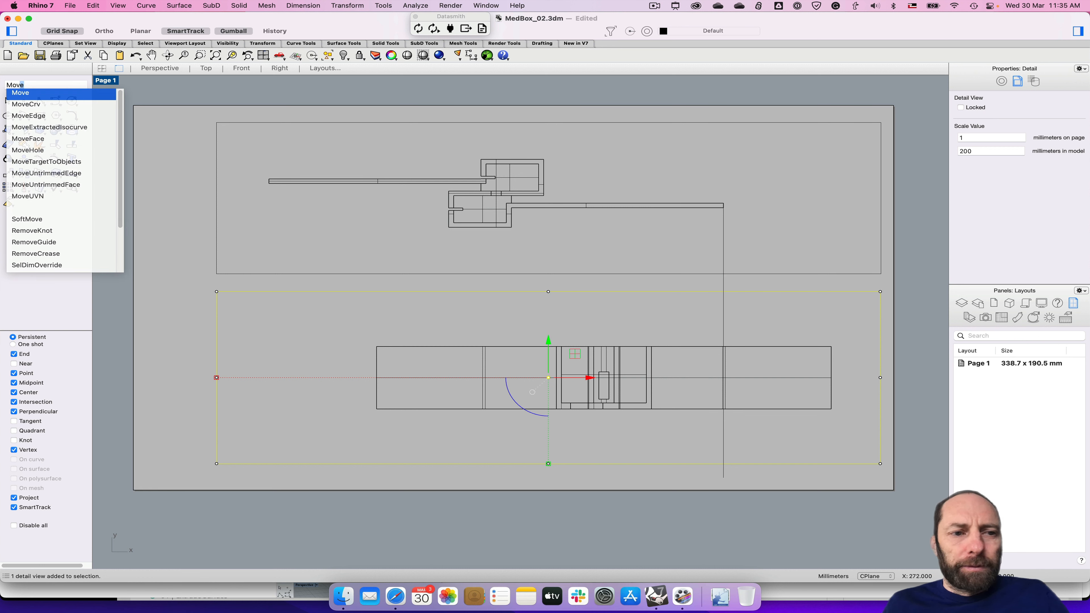
{"action": "key", "text": "Return"}
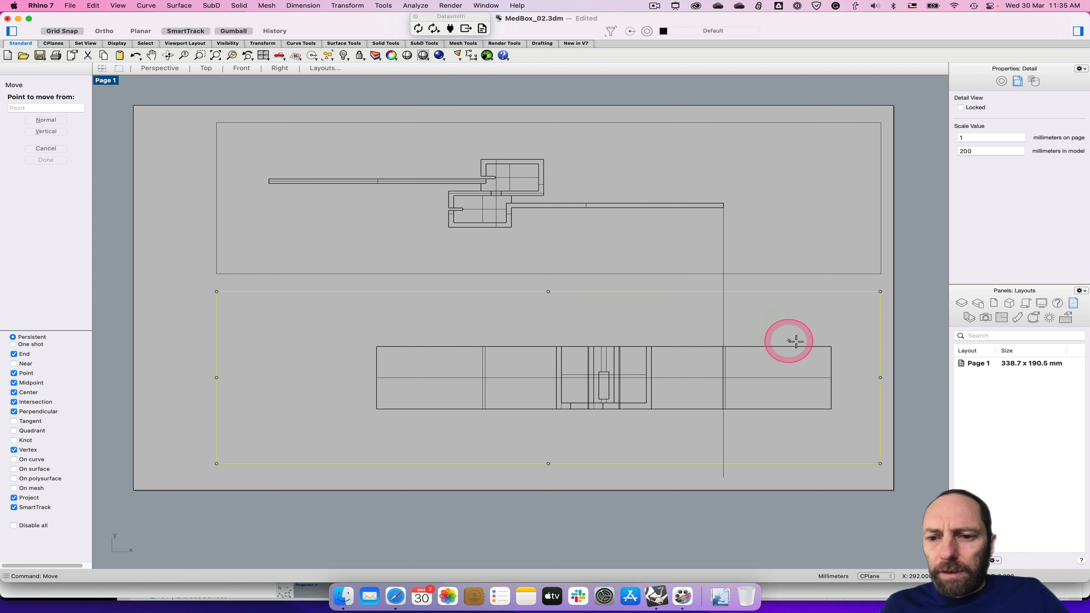
{"action": "left_click", "coordinate": [830, 348]}
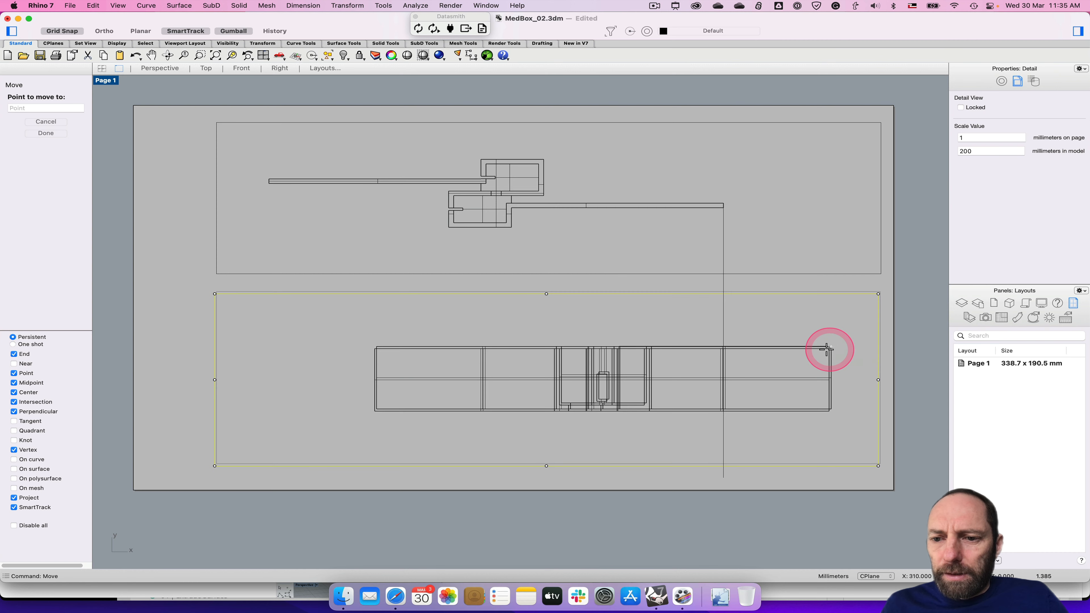
{"action": "left_click", "coordinate": [723, 347]}
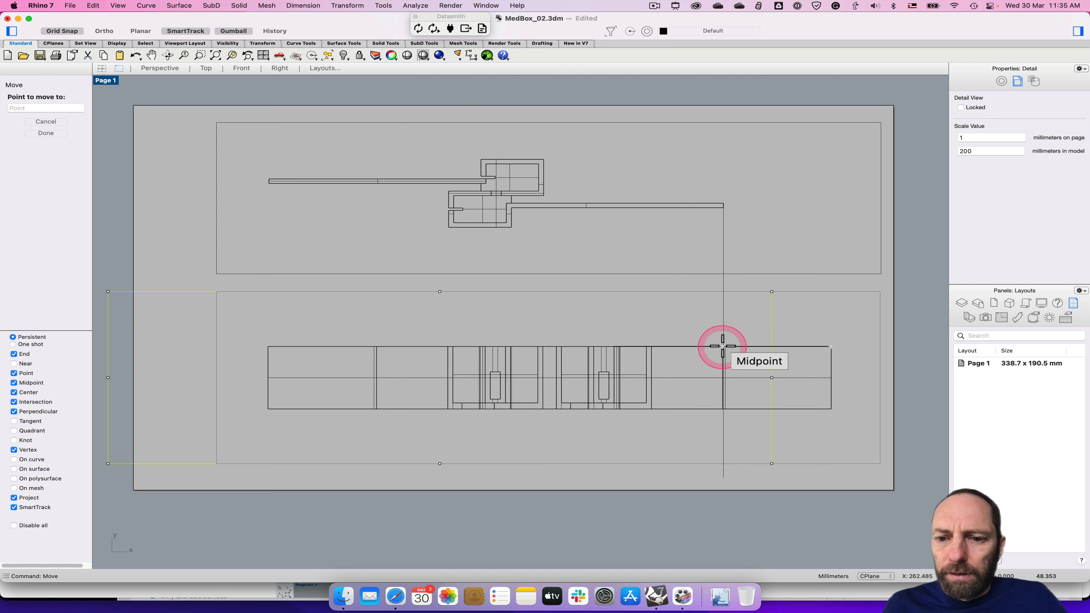
{"action": "left_click", "coordinate": [723, 347]}
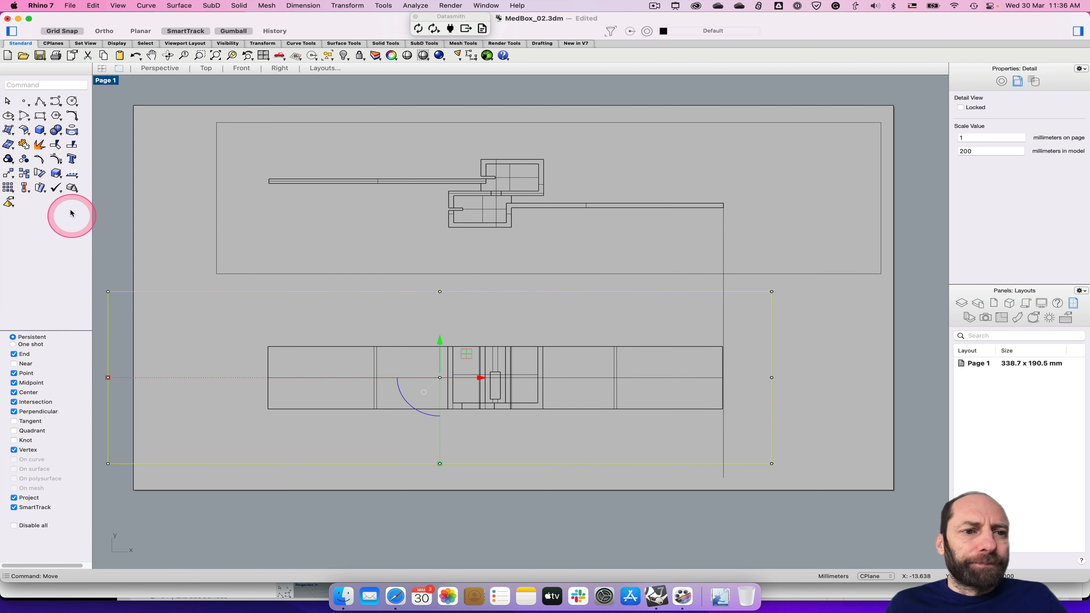
{"action": "left_click", "coordinate": [161, 168]}
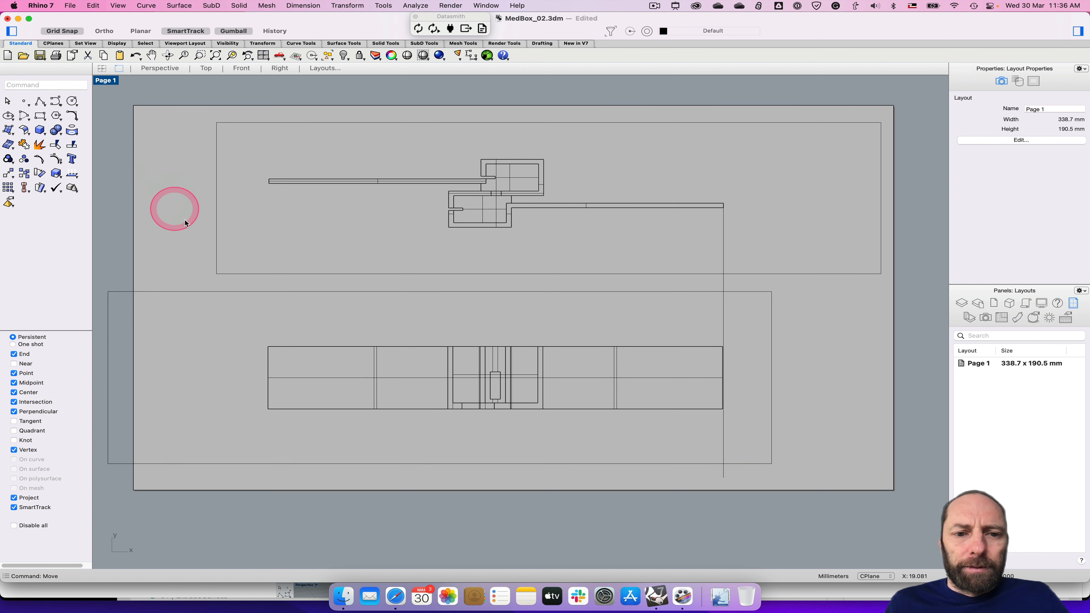
Step: Adjust both sides of the elevation detail's frame to line up with the plan detail's frame, and delete the vertical guide line
{"action": "left_click", "coordinate": [167, 296]}
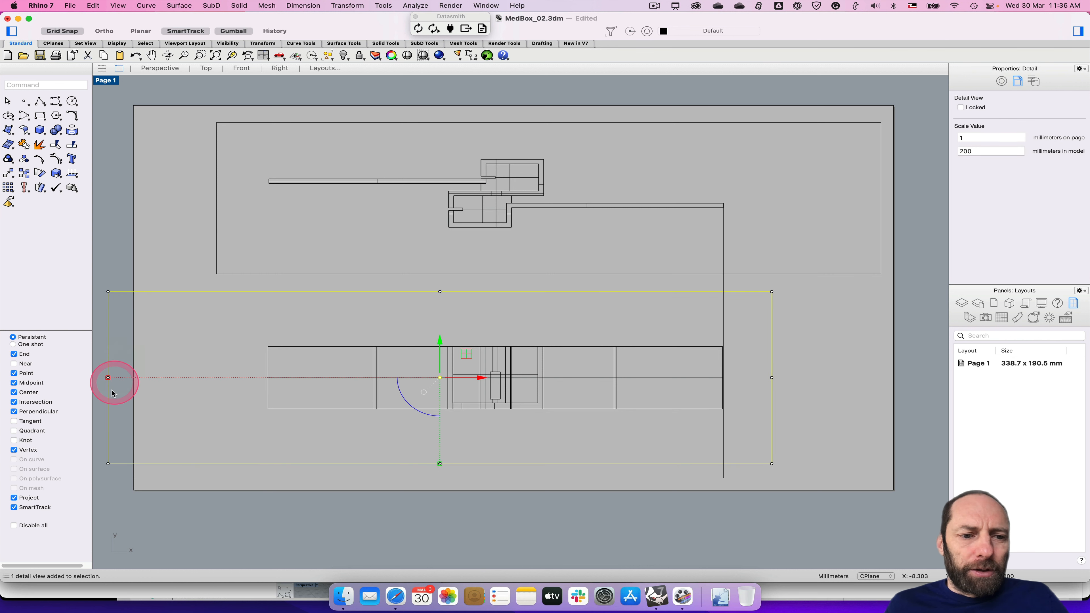
{"action": "left_click", "coordinate": [772, 378]}
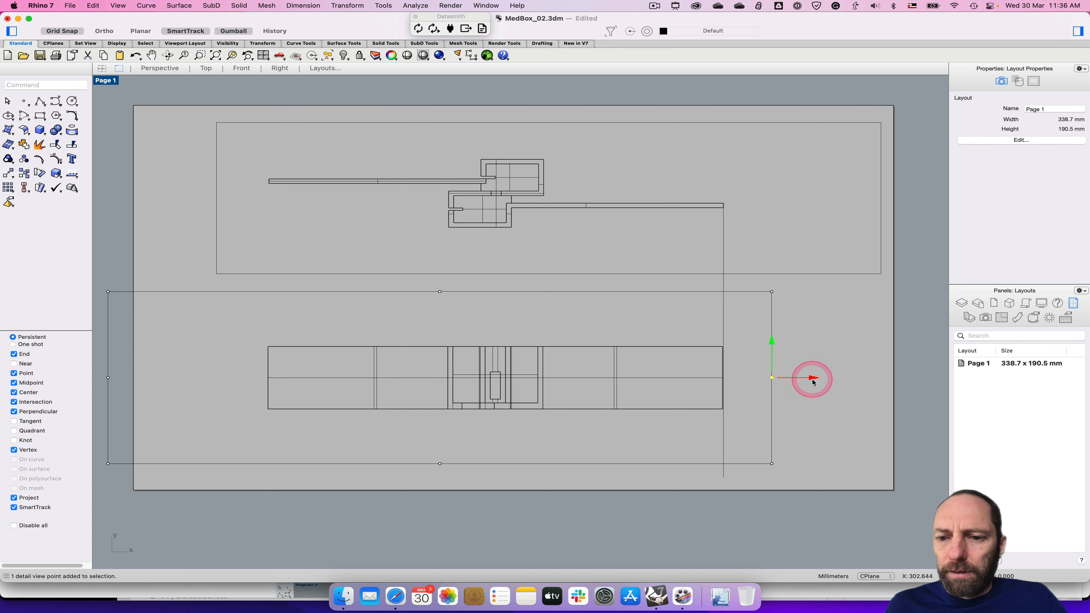
{"action": "left_click_drag", "start_coordinate": [813, 380], "coordinate": [917, 378]}
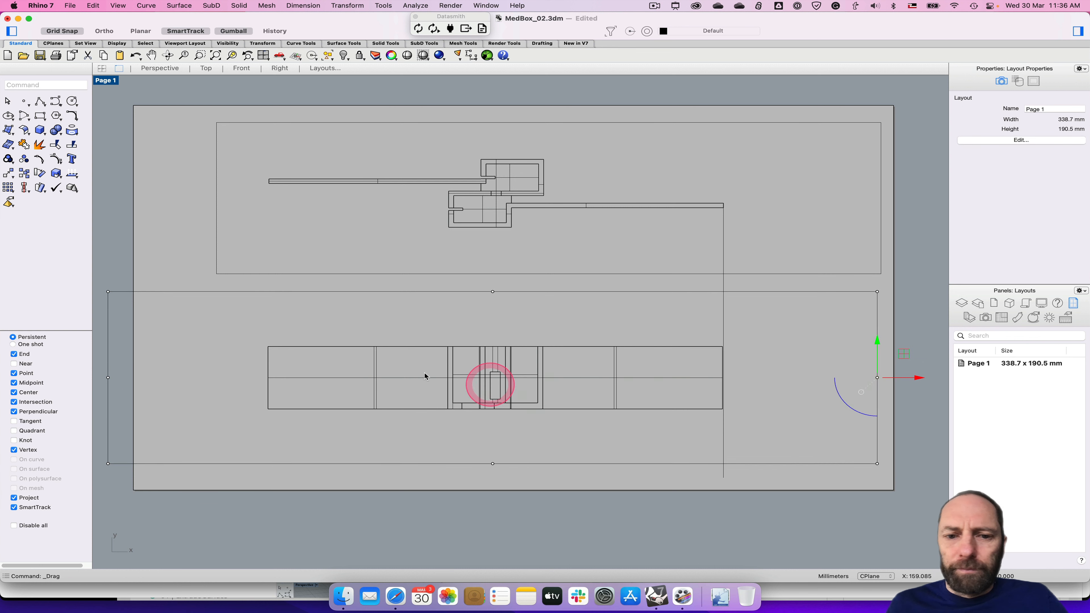
{"action": "left_click", "coordinate": [107, 319]}
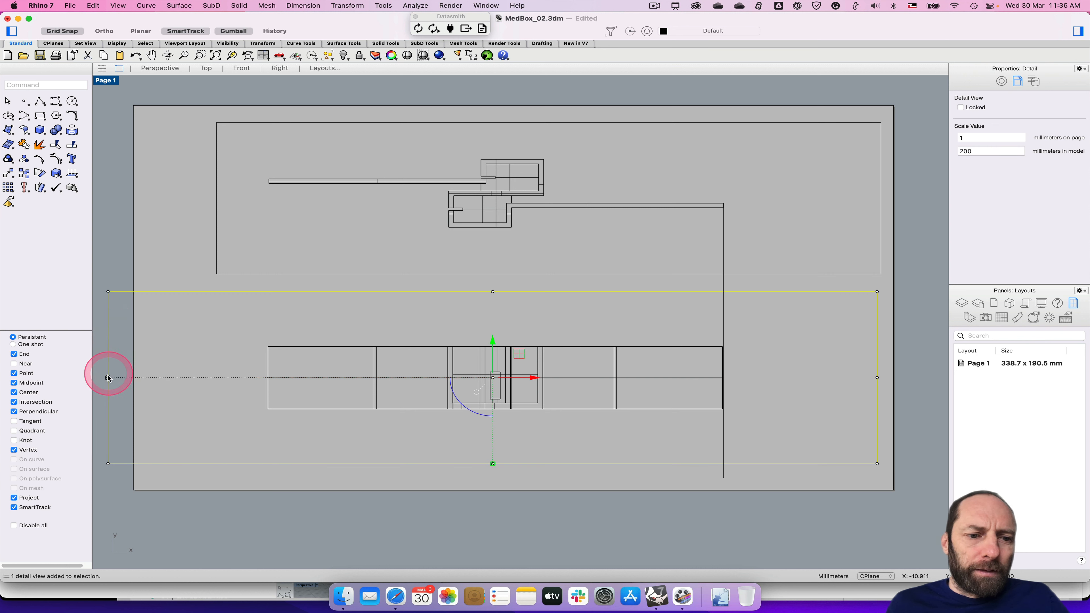
{"action": "left_click_drag", "start_coordinate": [108, 379], "coordinate": [217, 377]}
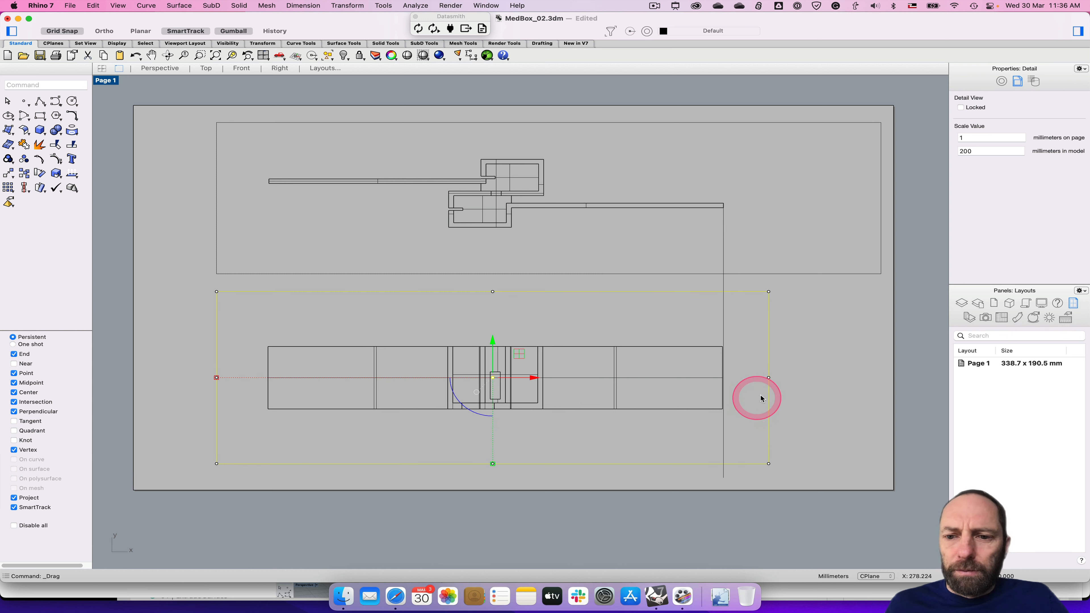
{"action": "left_click", "coordinate": [769, 378]}
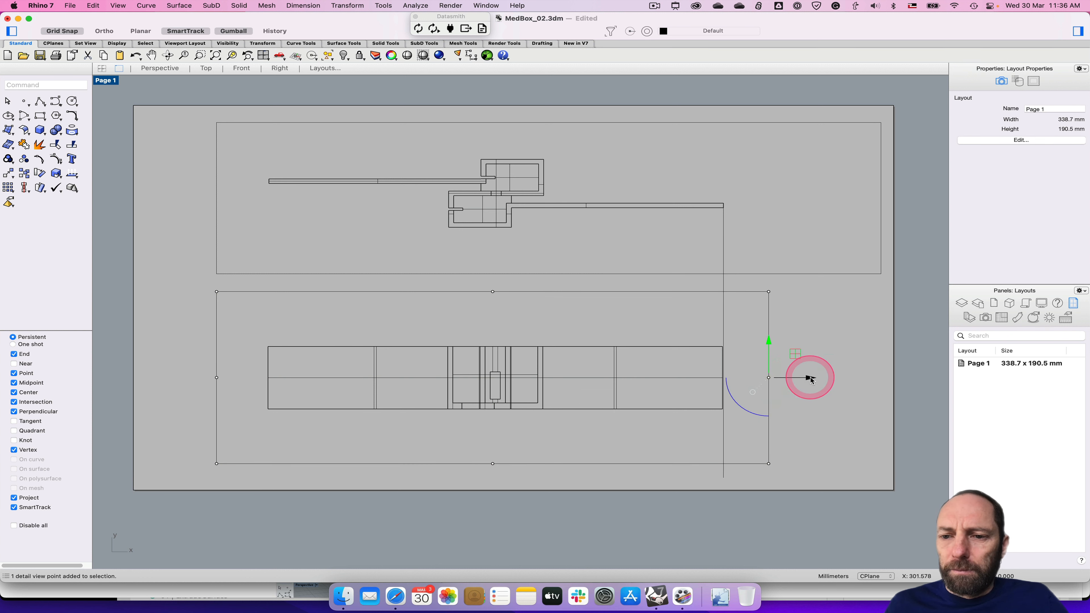
{"action": "left_click_drag", "start_coordinate": [811, 379], "coordinate": [924, 378]}
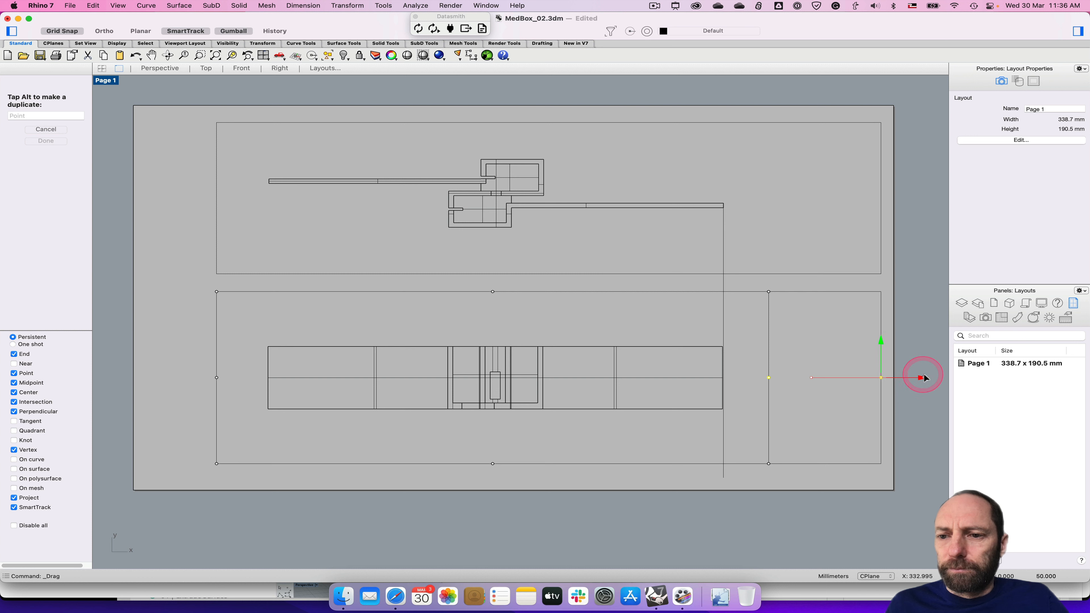
{"action": "left_click", "coordinate": [764, 292]}
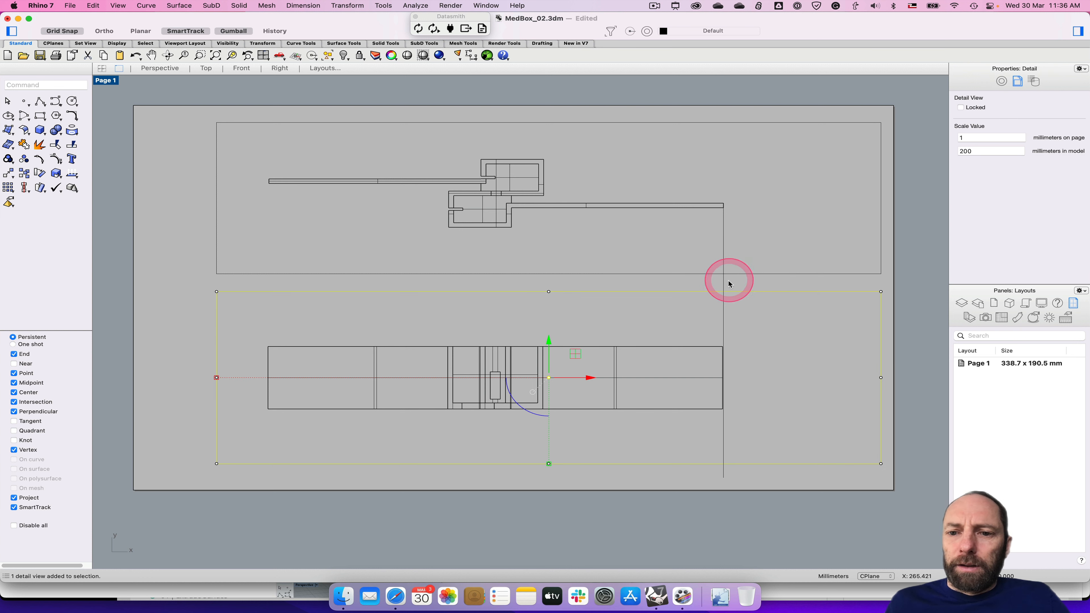
{"action": "left_click", "coordinate": [724, 286]}
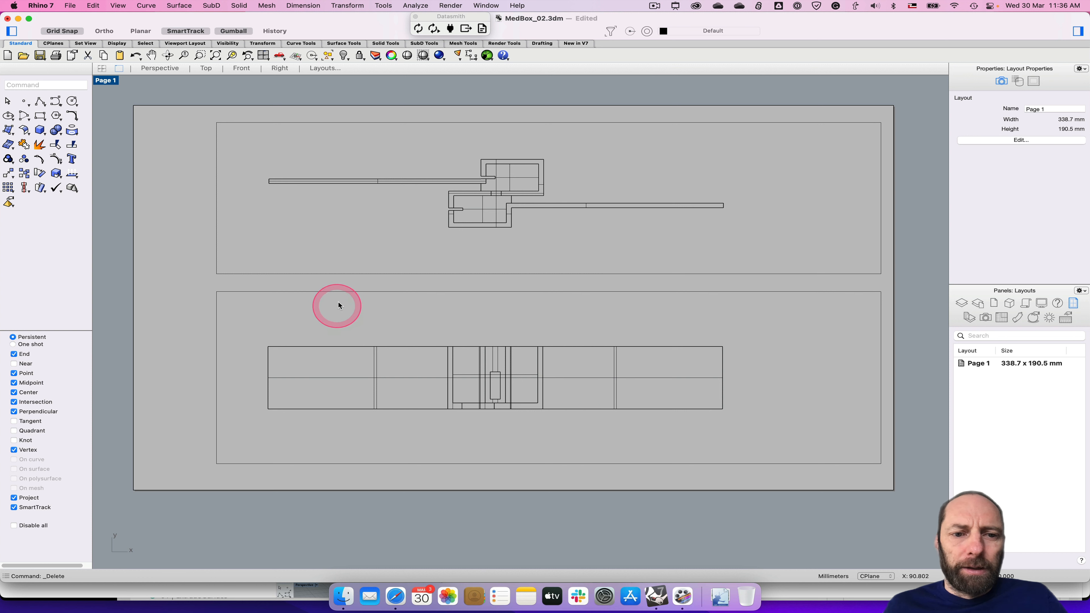
Step: Activate the plan detail and set its display mode to Arctic
{"action": "left_click", "coordinate": [394, 123]}
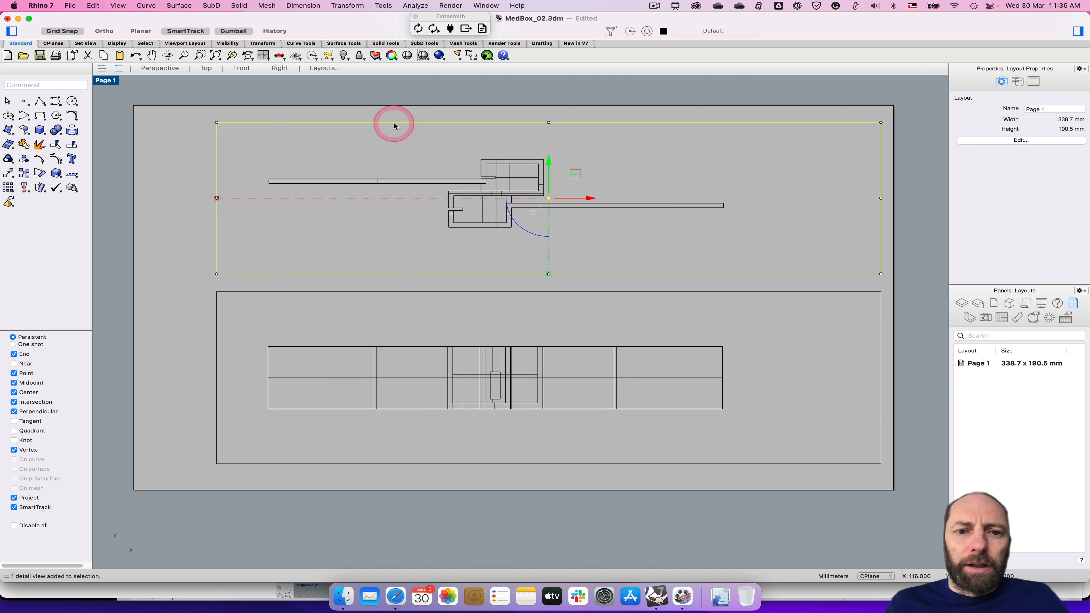
{"action": "double_click", "coordinate": [423, 125]}
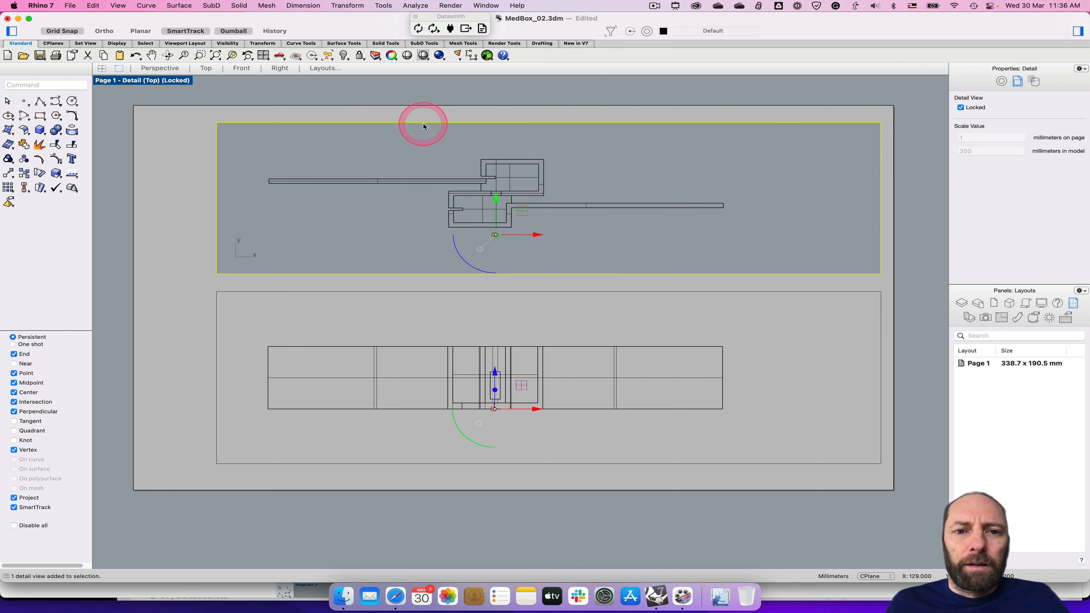
{"action": "left_click", "coordinate": [142, 81]}
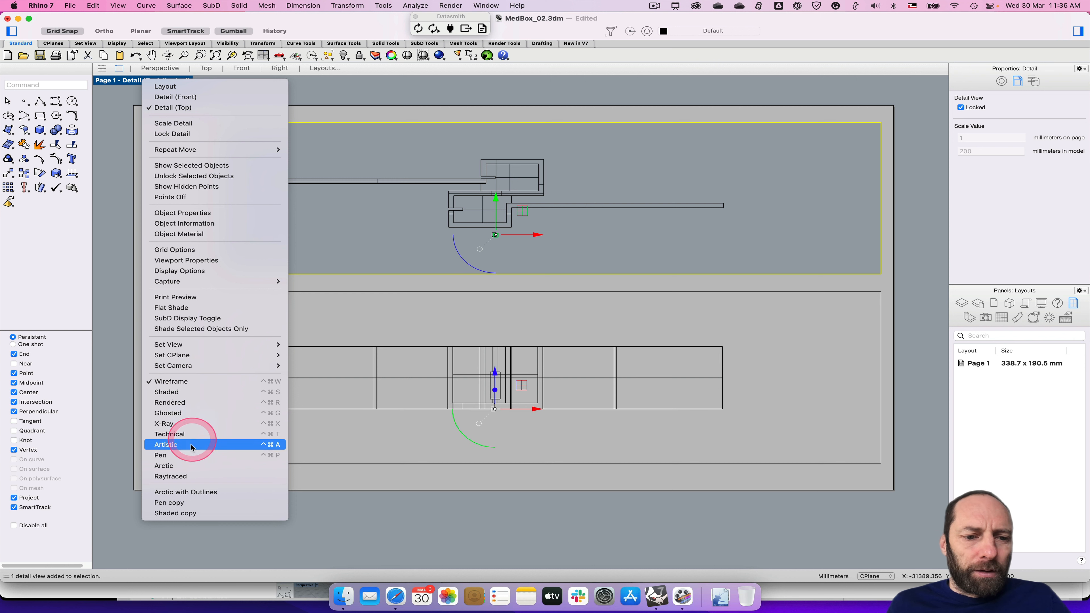
{"action": "left_click", "coordinate": [189, 466]}
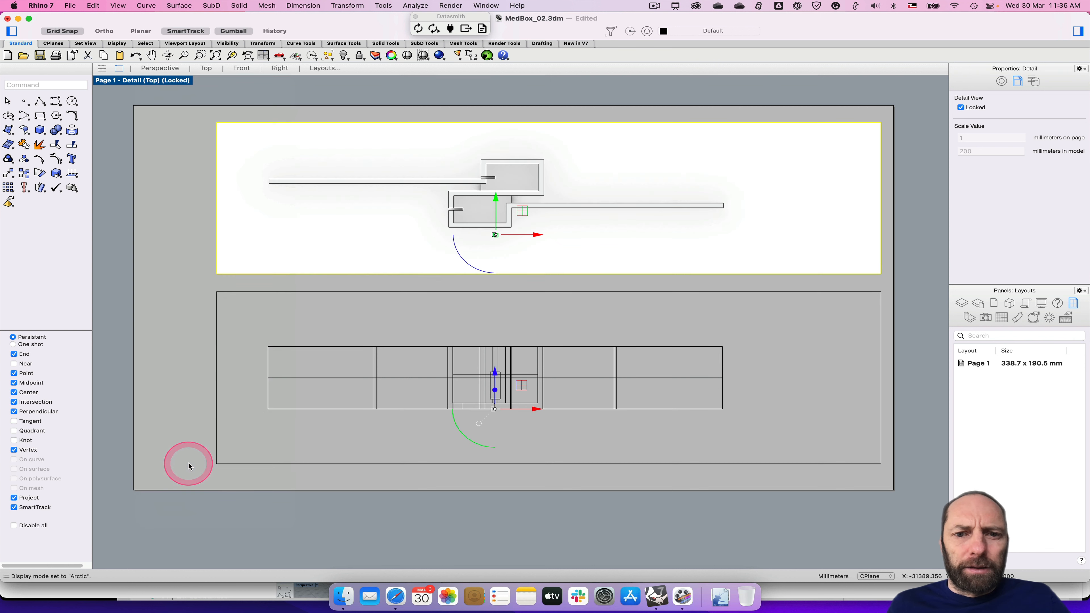
Step: Activate the Front elevation detail and set its display mode to Arctic
{"action": "double_click", "coordinate": [331, 295]}
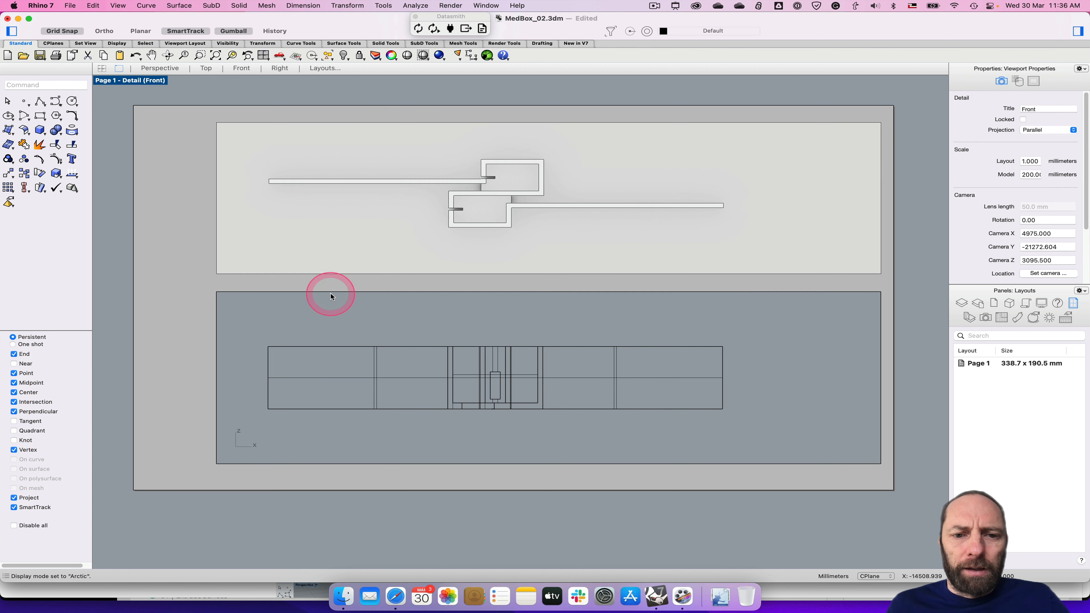
{"action": "double_click", "coordinate": [331, 294]}
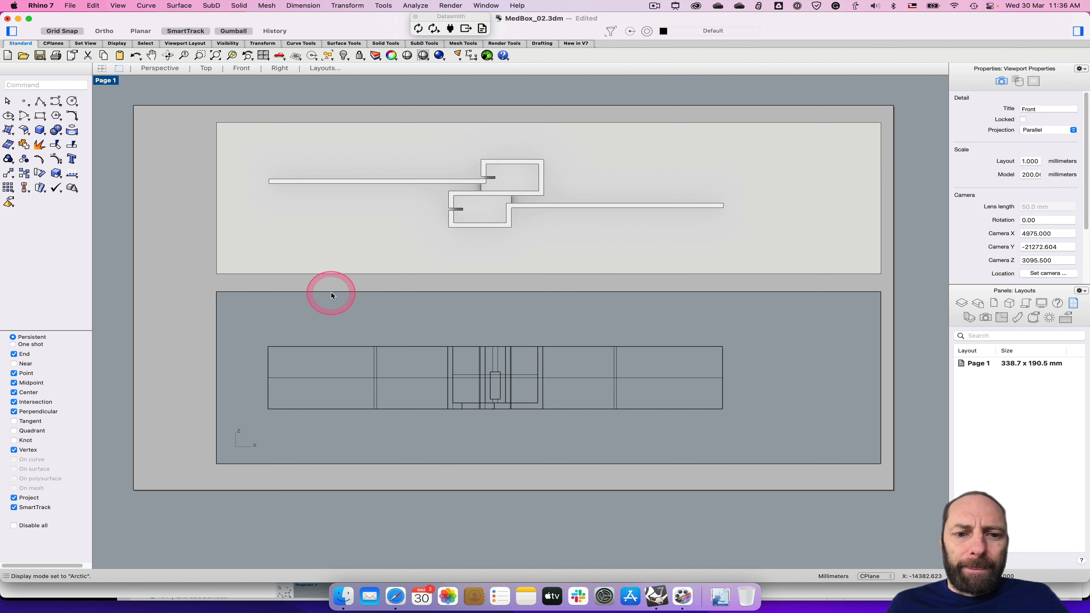
{"action": "left_click", "coordinate": [331, 294]}
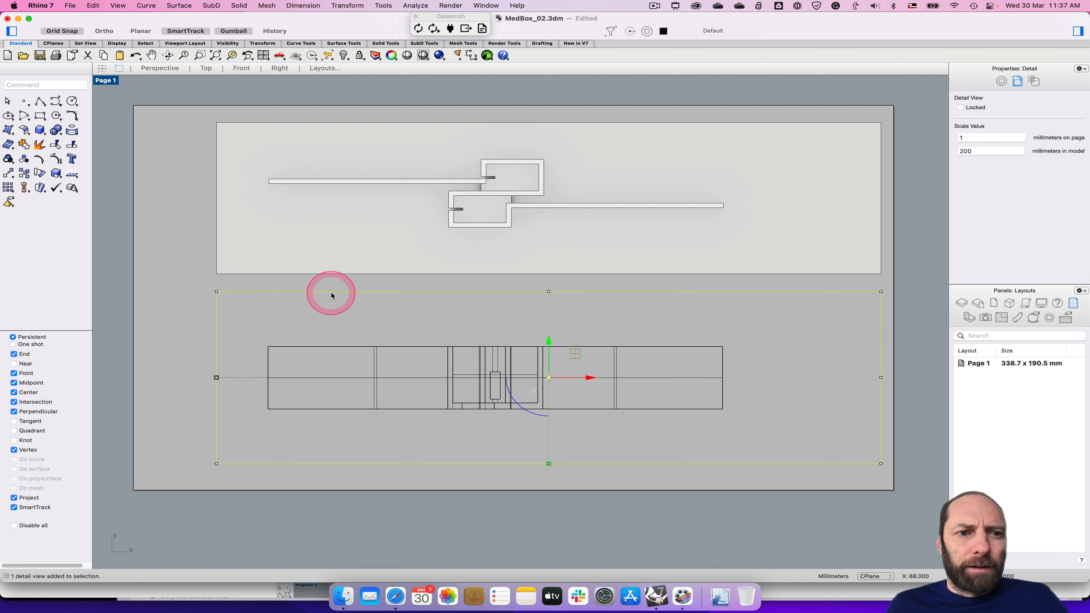
{"action": "double_click", "coordinate": [332, 294]}
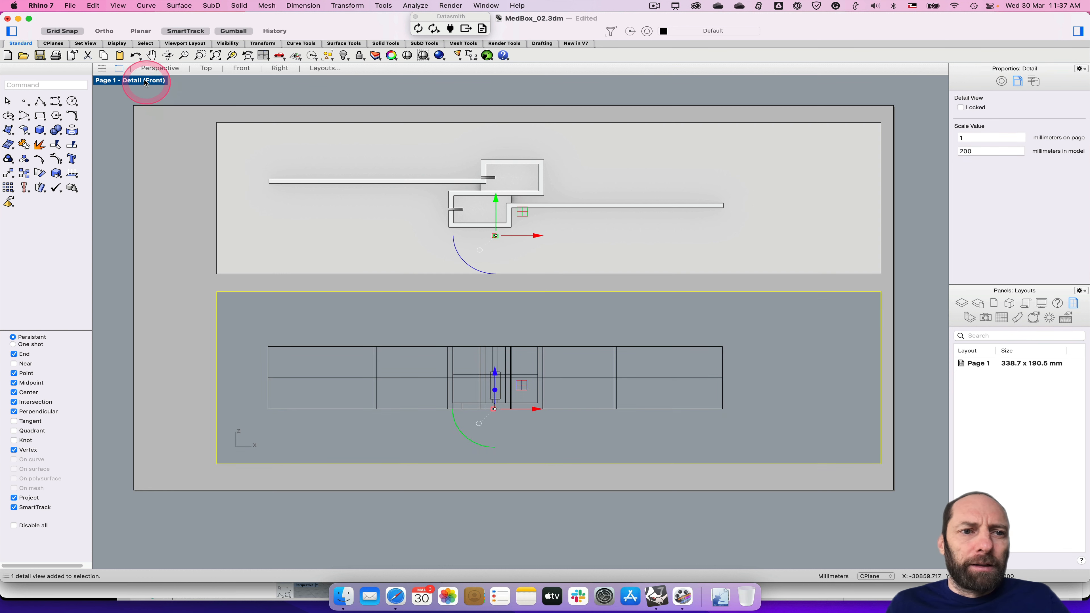
{"action": "left_click_drag", "start_coordinate": [131, 82], "coordinate": [183, 464]}
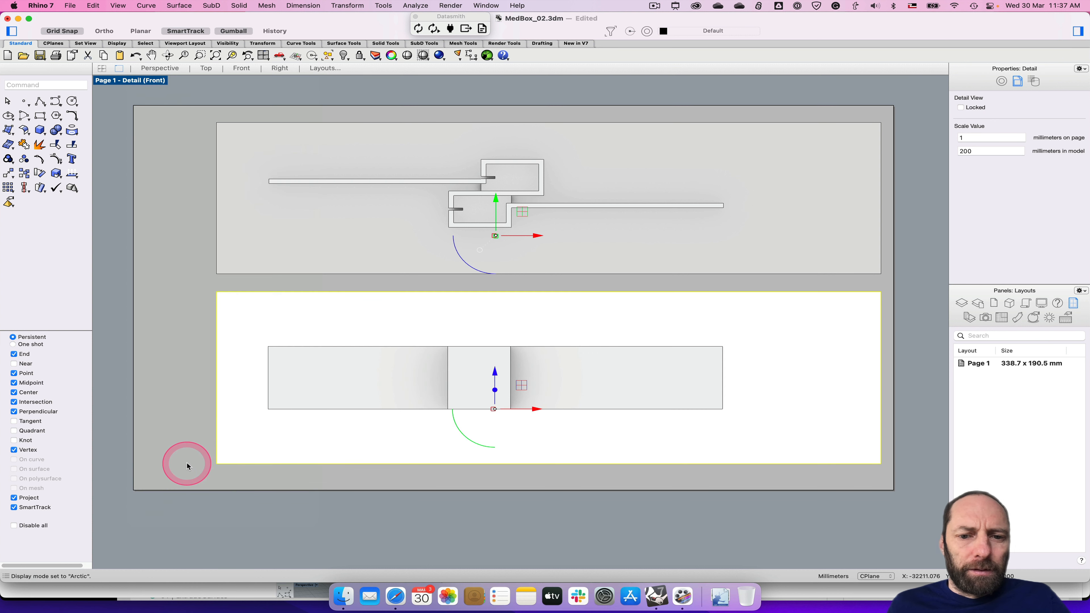
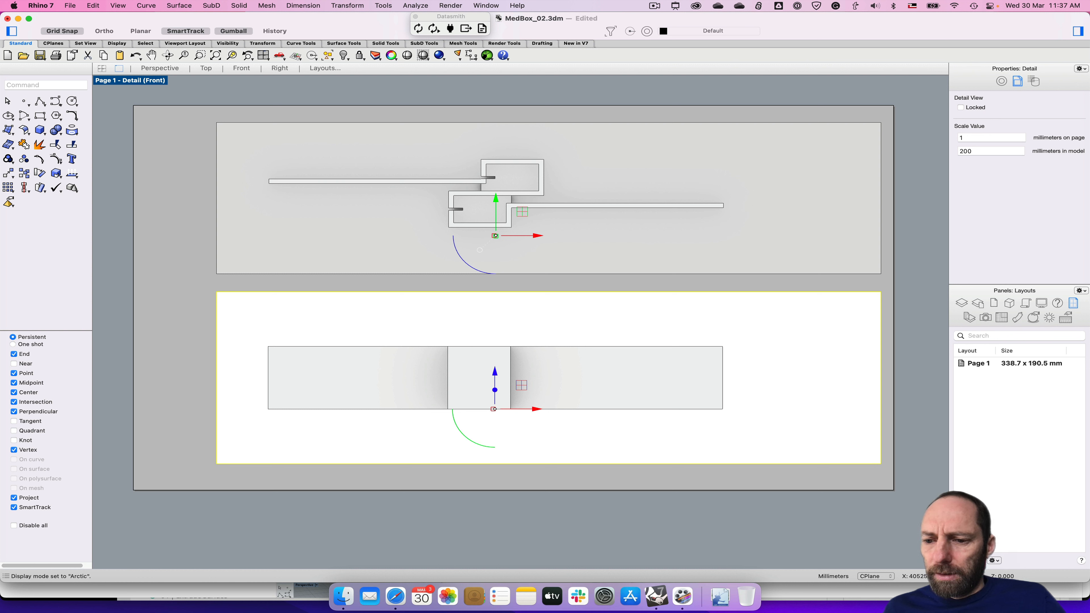
{"action": "left_click", "coordinate": [960, 561]}
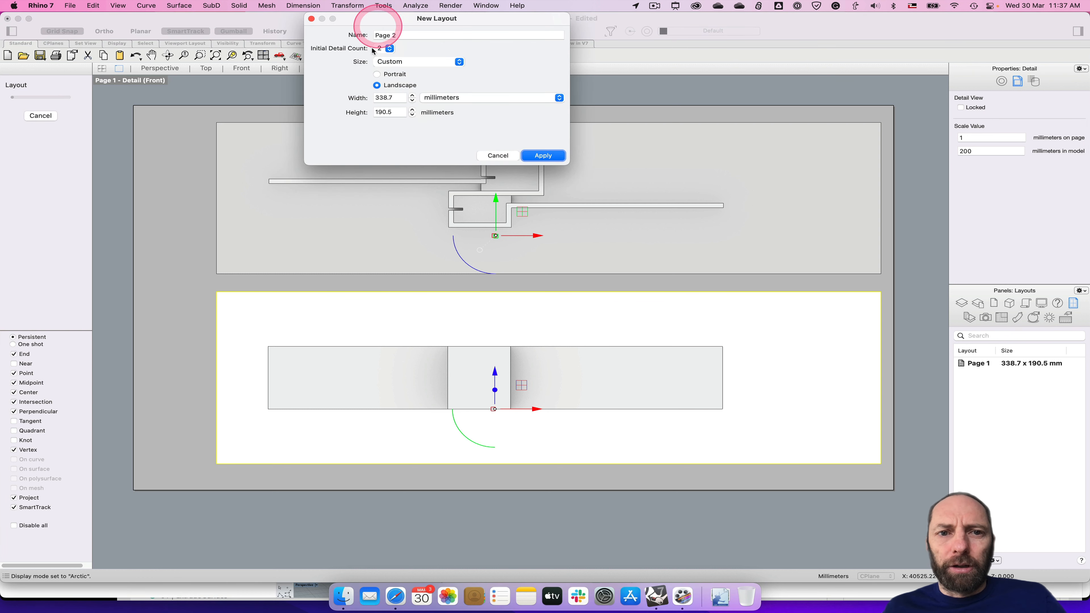
{"action": "left_click", "coordinate": [390, 48]}
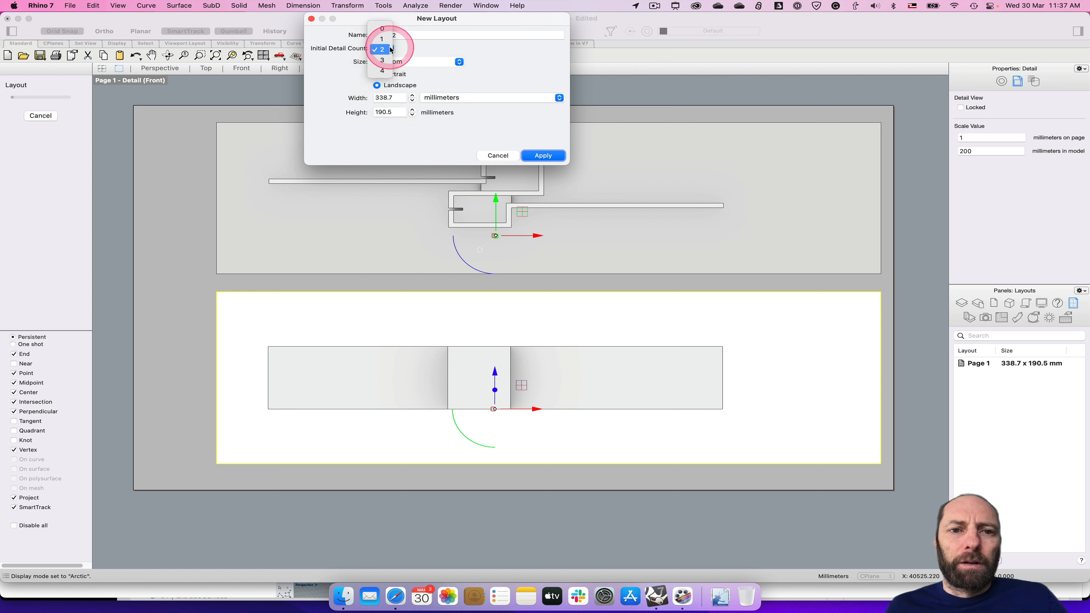
{"action": "left_click", "coordinate": [383, 60]}
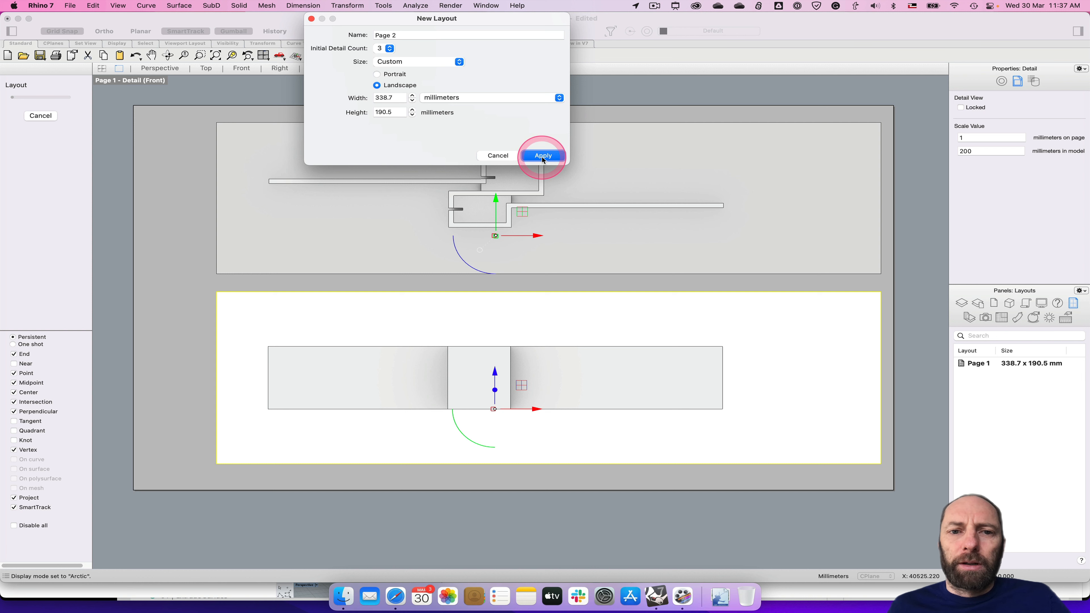
{"action": "left_click", "coordinate": [498, 156]}
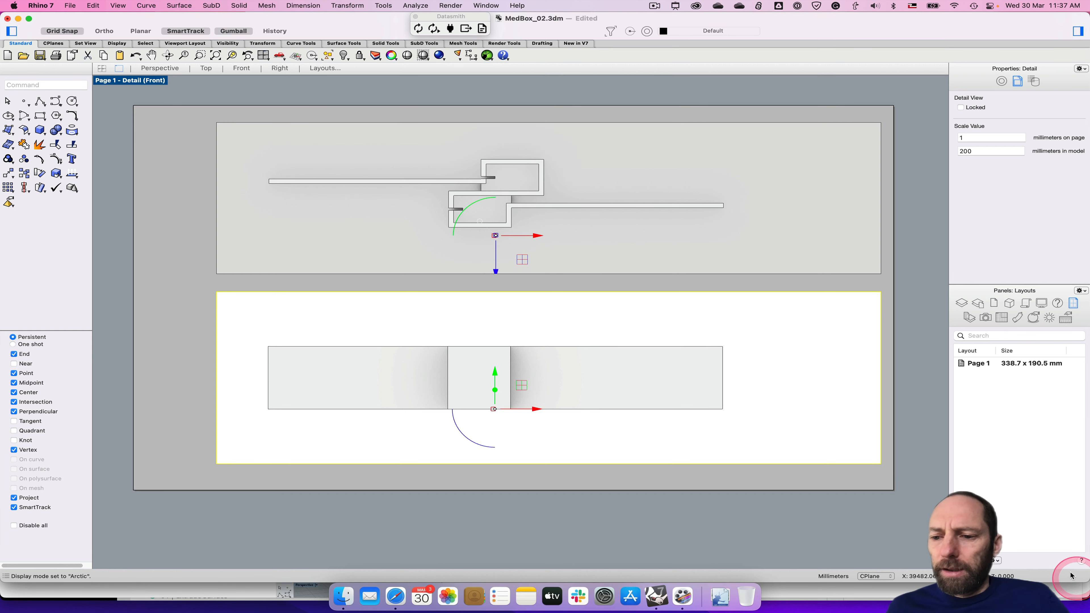
Step: Duplicate the Page 1 layout with the Copy Layout command
{"action": "left_click", "coordinate": [996, 561]}
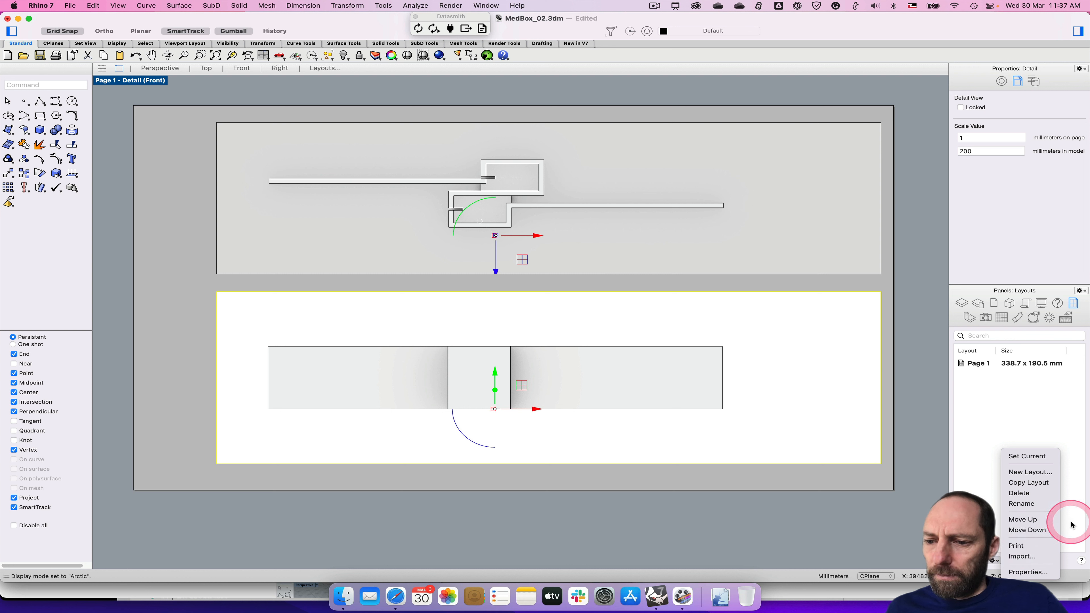
{"action": "left_click", "coordinate": [1030, 419]}
{"action": "left_click", "coordinate": [979, 367]}
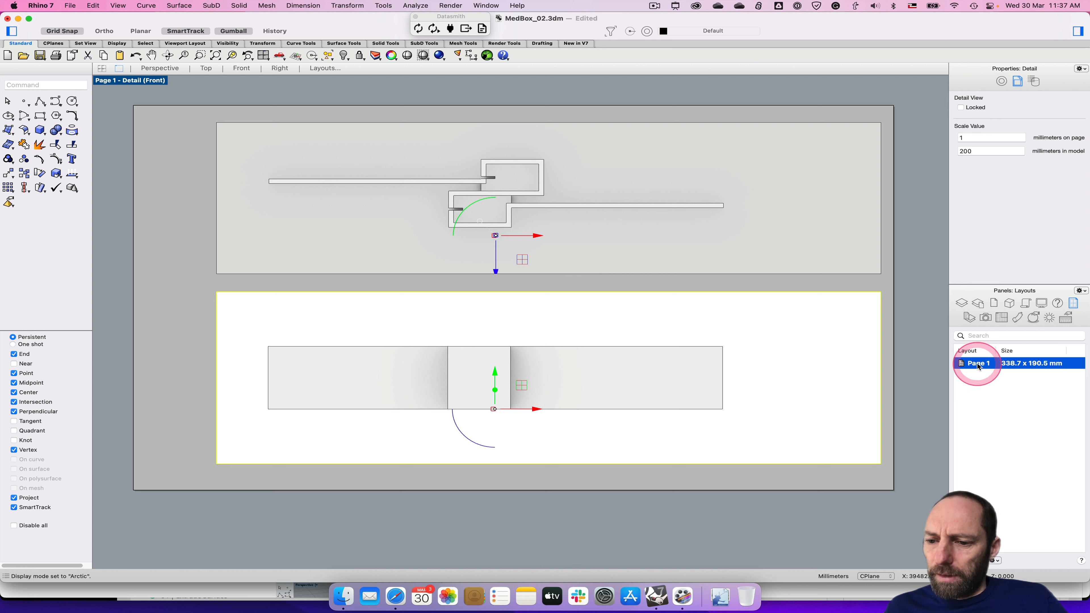
{"action": "left_click", "coordinate": [996, 562]}
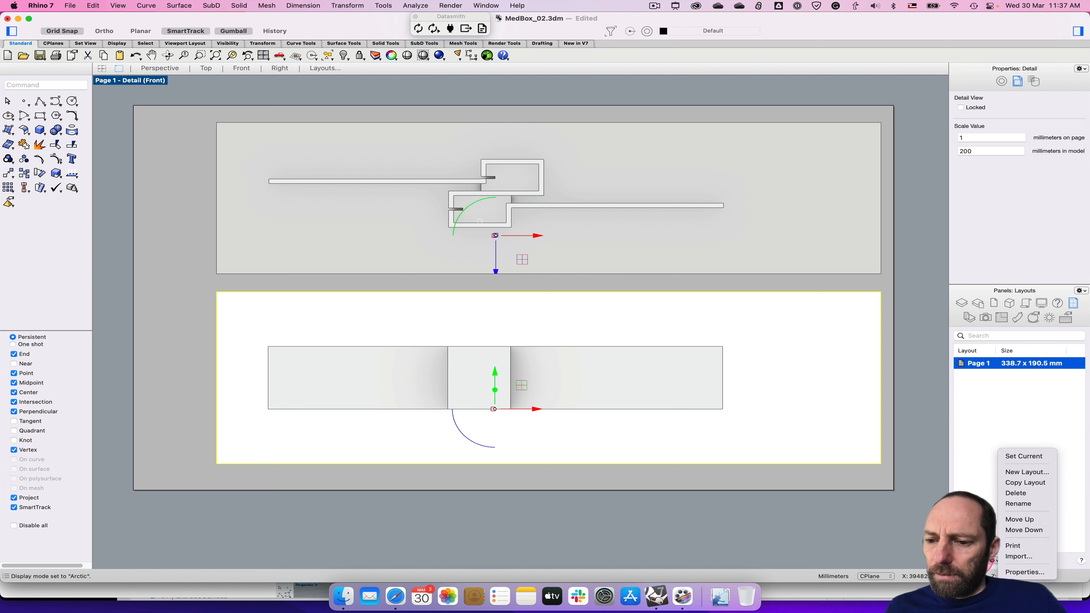
{"action": "left_click", "coordinate": [985, 471]}
{"action": "right_click", "coordinate": [974, 366]}
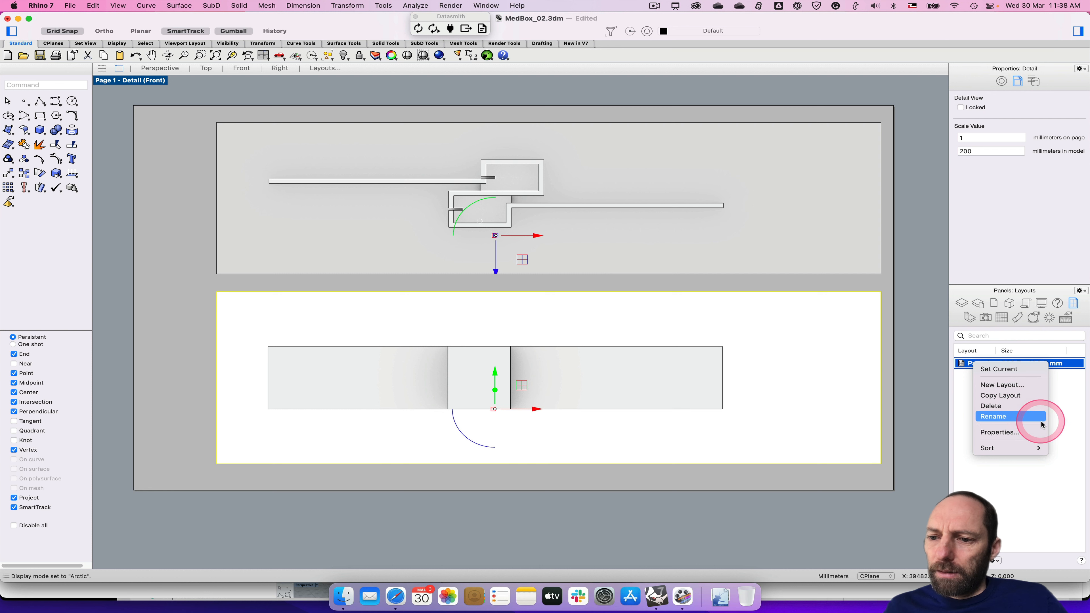
{"action": "left_click", "coordinate": [1018, 398]}
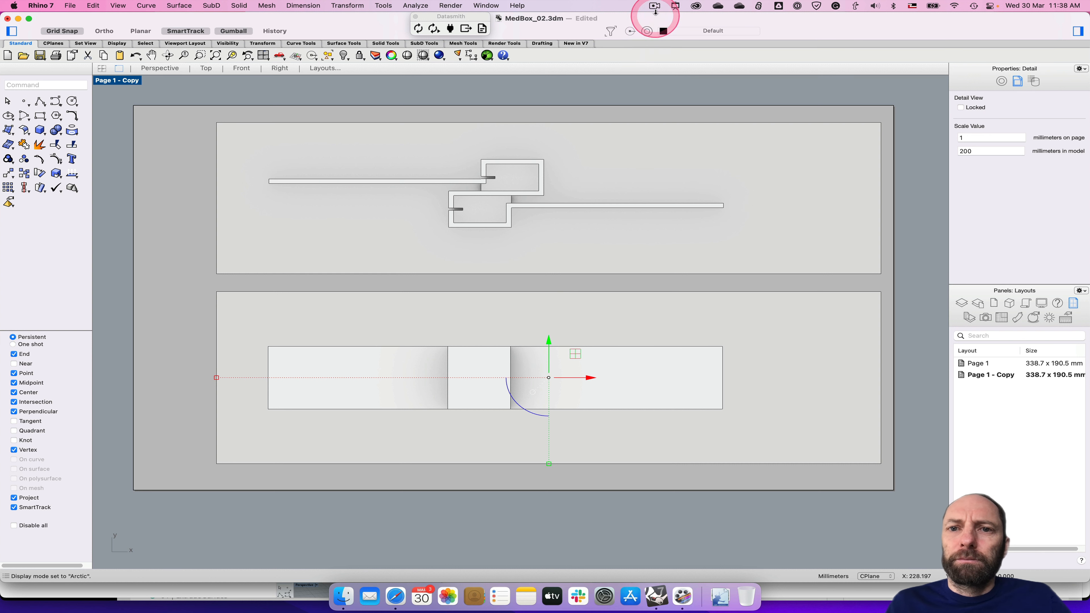
{"action": "left_click", "coordinate": [655, 6]}
{"action": "left_click", "coordinate": [661, 40]}
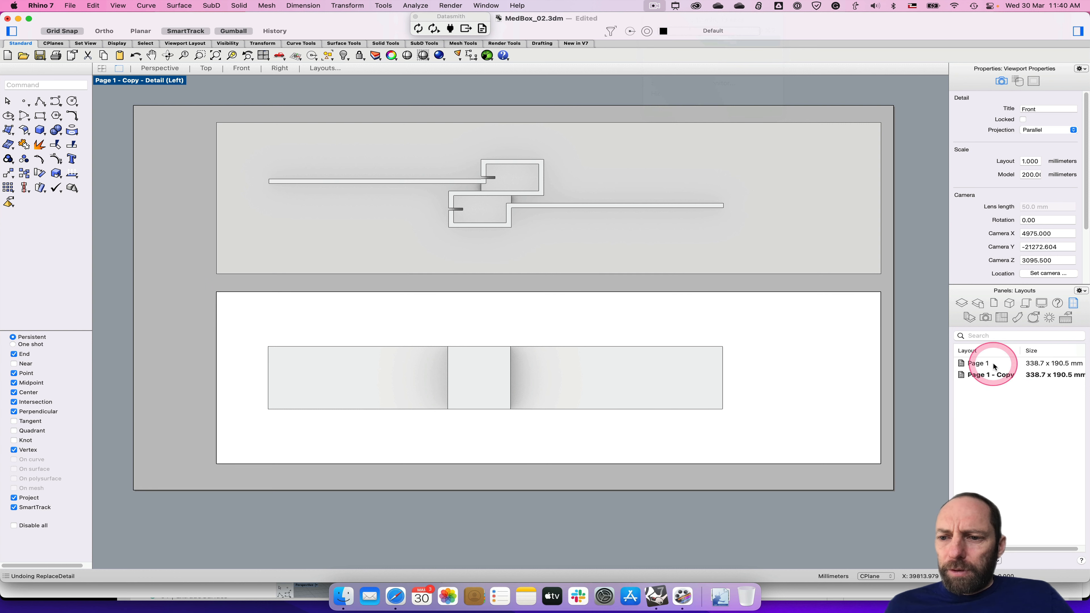
Step: Switch to Page 1 and back to Page 1 - Copy, and exit the elevation detail without keeping any object selected
{"action": "left_click", "coordinate": [993, 363]}
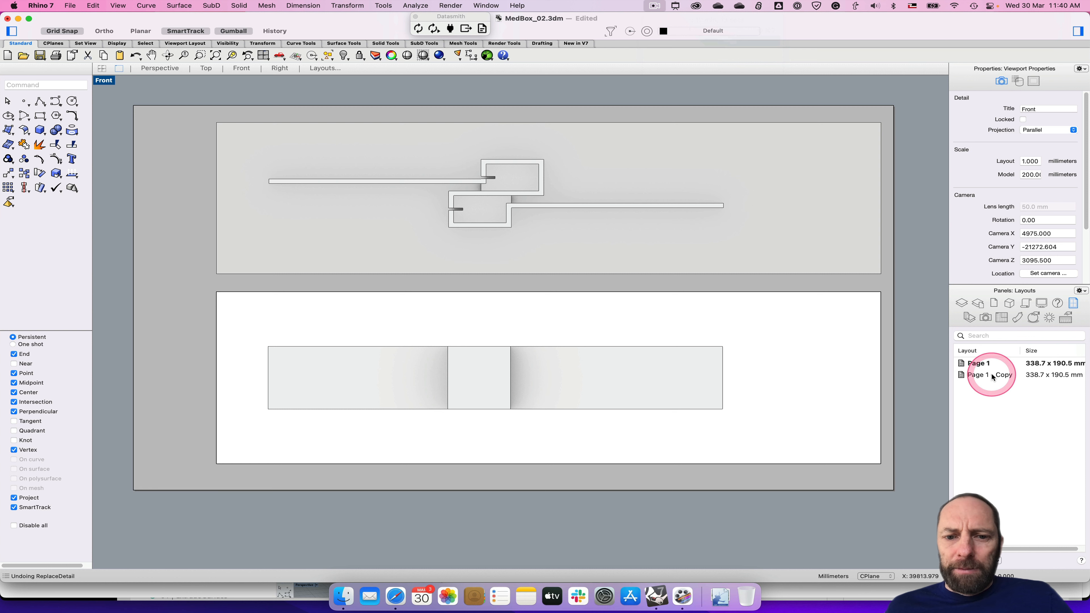
{"action": "left_click", "coordinate": [992, 374]}
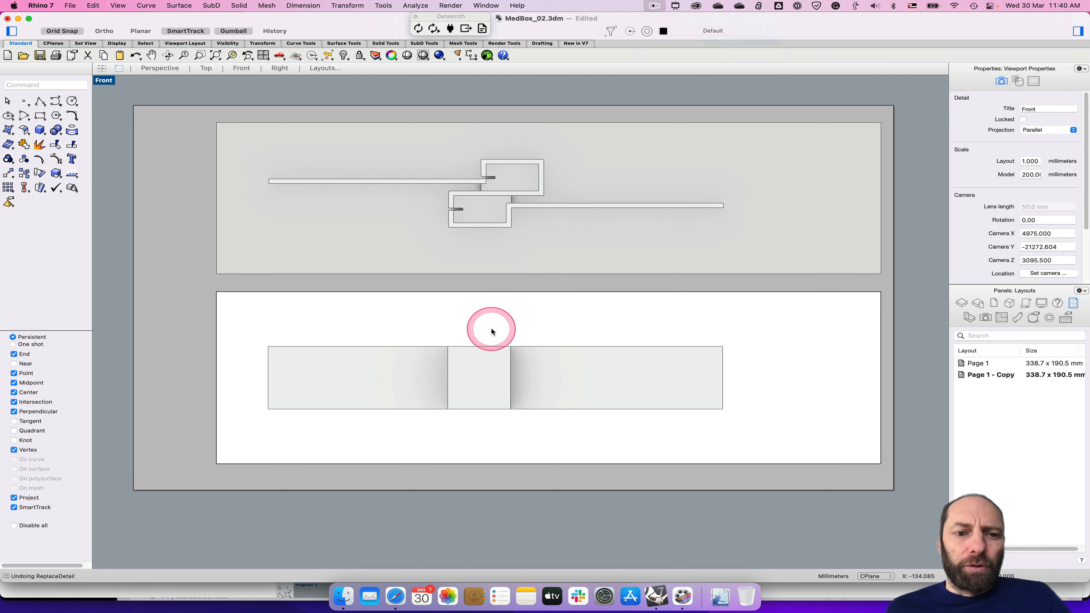
{"action": "left_click", "coordinate": [481, 347]}
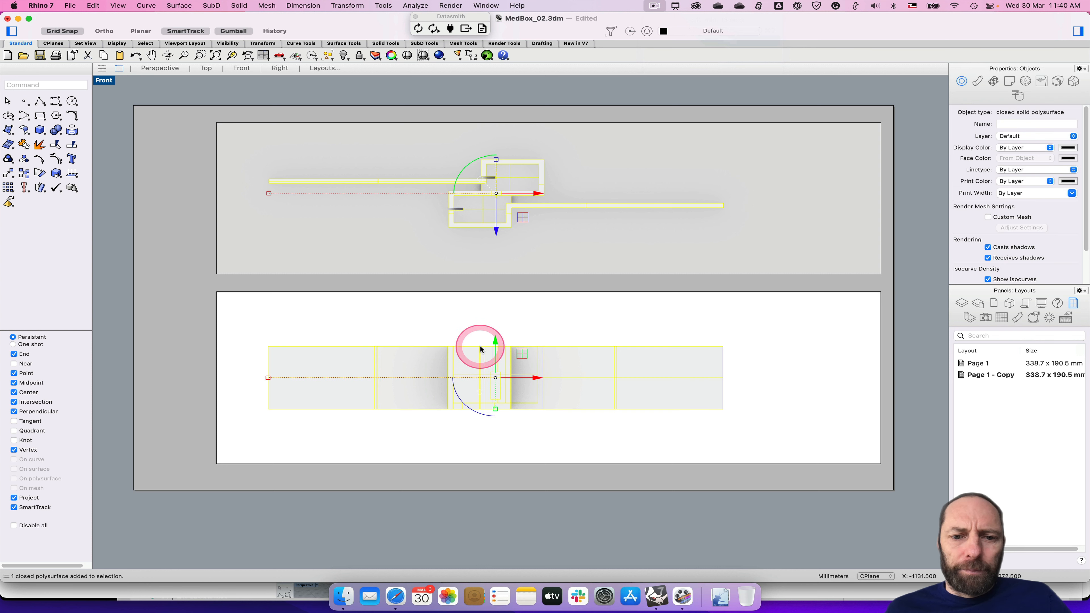
{"action": "left_click", "coordinate": [345, 296]}
{"action": "left_click", "coordinate": [344, 296]}
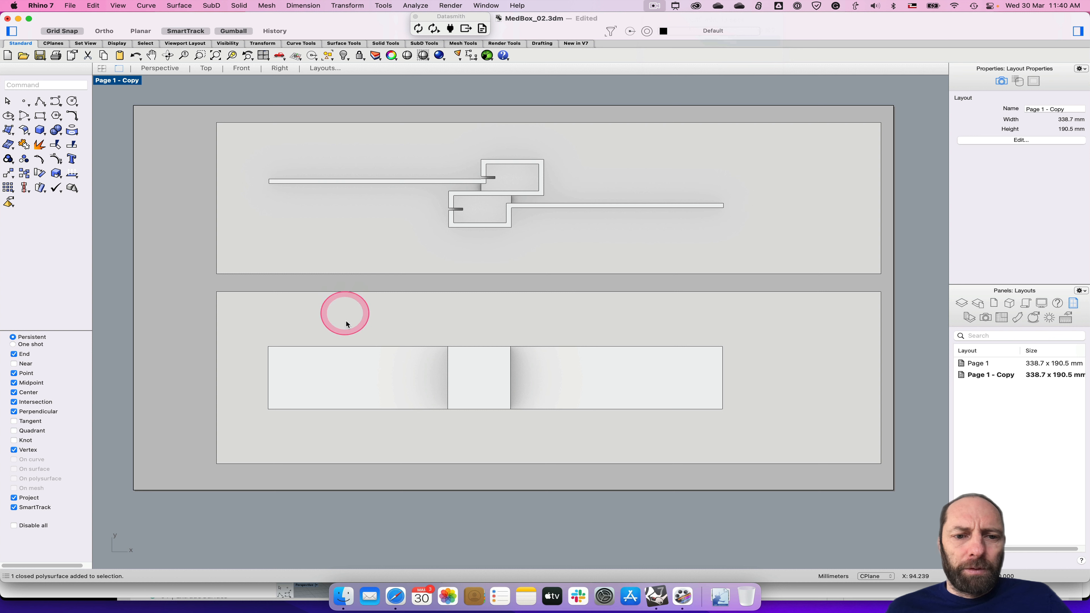
Step: Activate the Front elevation detail on Page 1 - Copy and set its view to Left
{"action": "double_click", "coordinate": [365, 344]}
{"action": "left_click", "coordinate": [437, 348]}
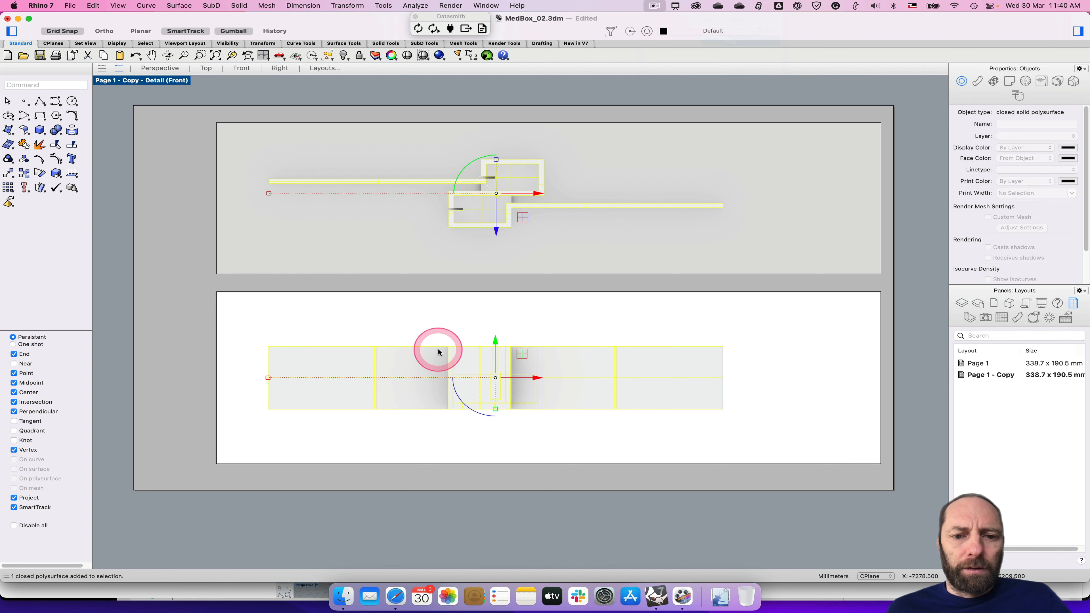
{"action": "left_click", "coordinate": [288, 321]}
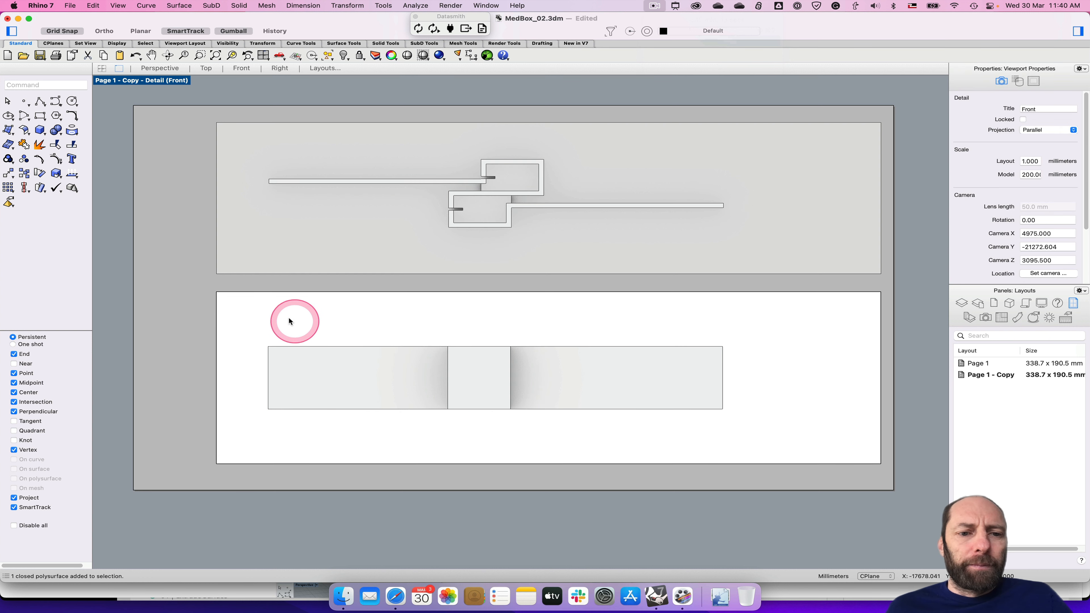
{"action": "left_click", "coordinate": [147, 81]}
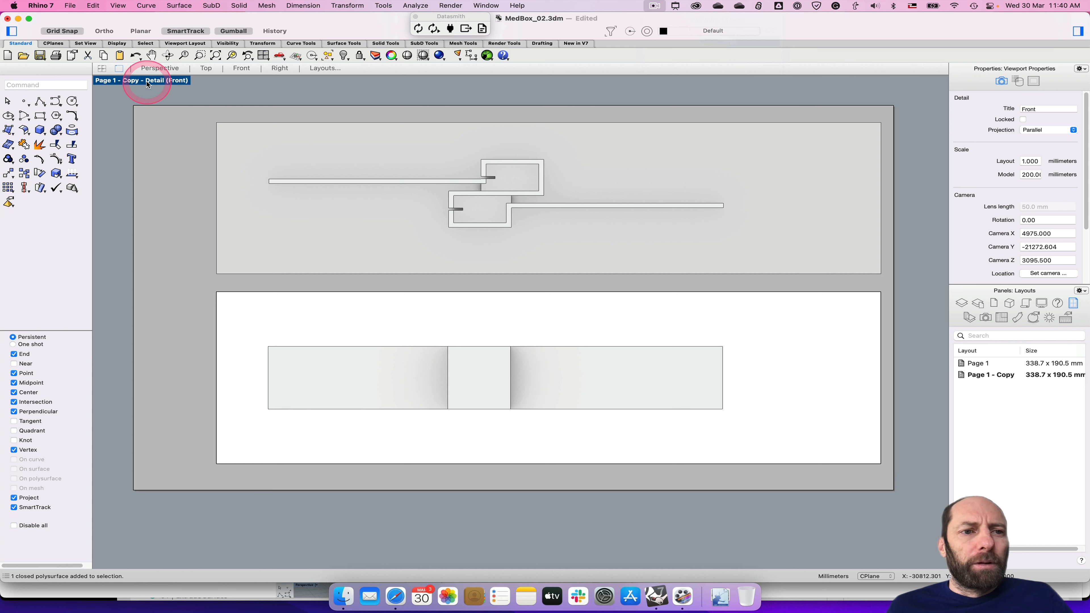
{"action": "right_click", "coordinate": [147, 81]}
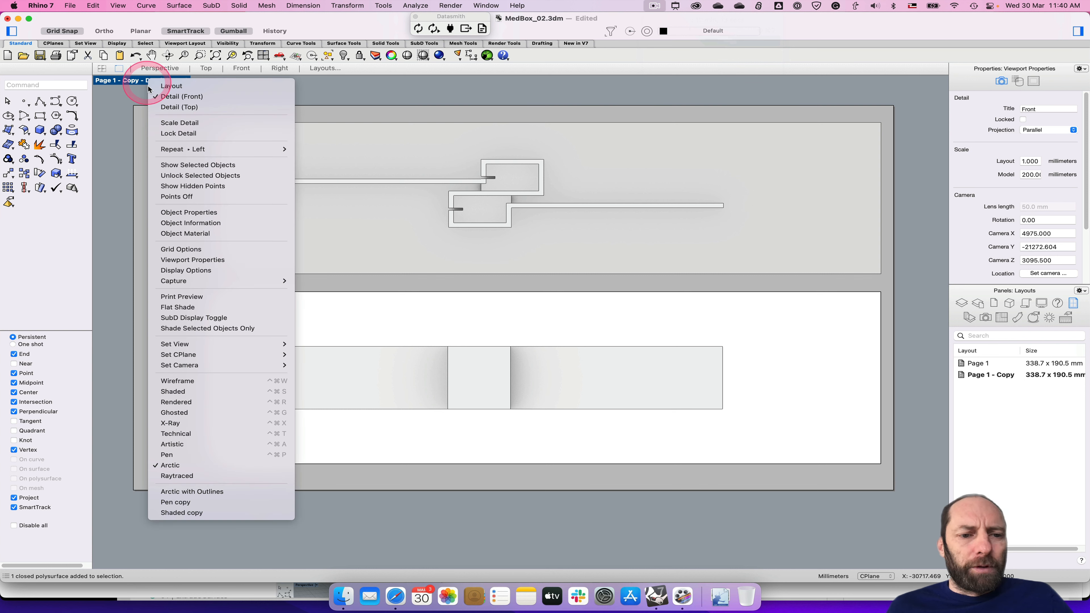
{"action": "mouse_move", "coordinate": [192, 348]}
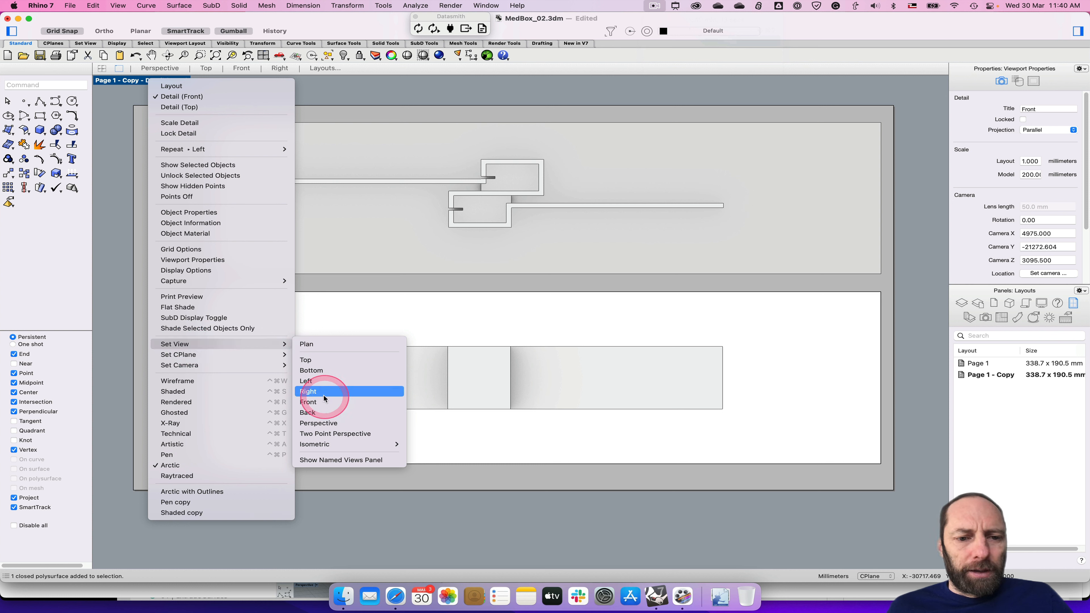
{"action": "left_click", "coordinate": [317, 382]}
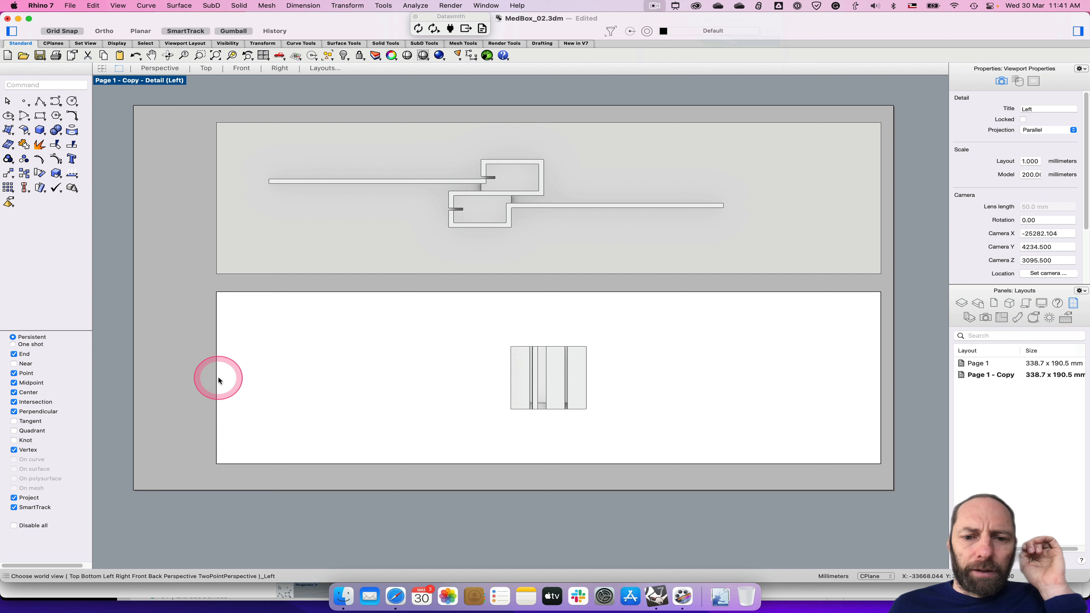
Step: Exit the Left detail and narrow its frame from both sides until it closely surrounds the side elevation
{"action": "double_click", "coordinate": [187, 322]}
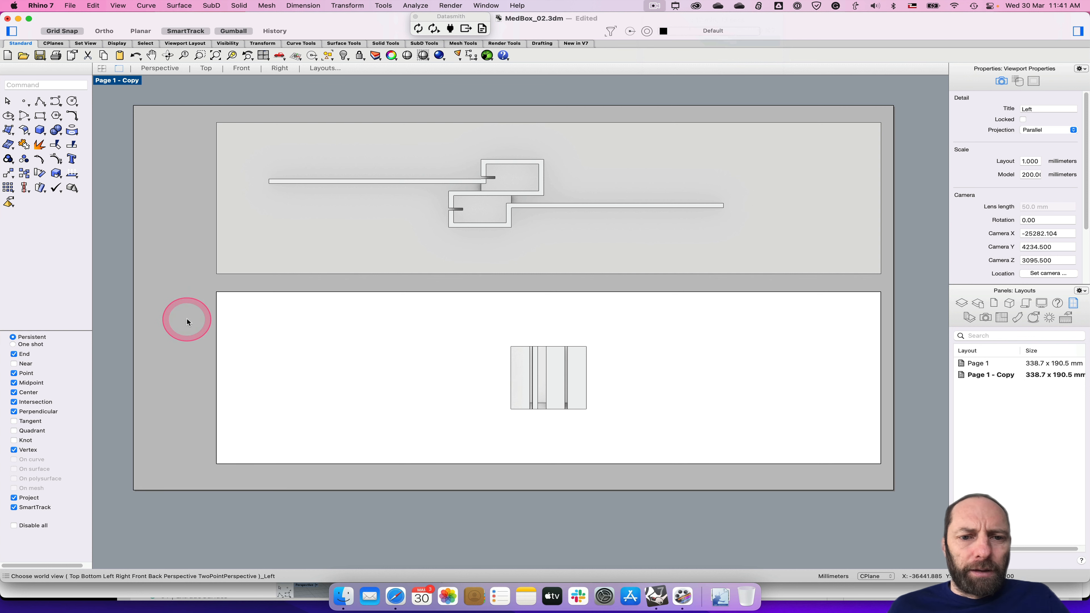
{"action": "left_click", "coordinate": [216, 349]}
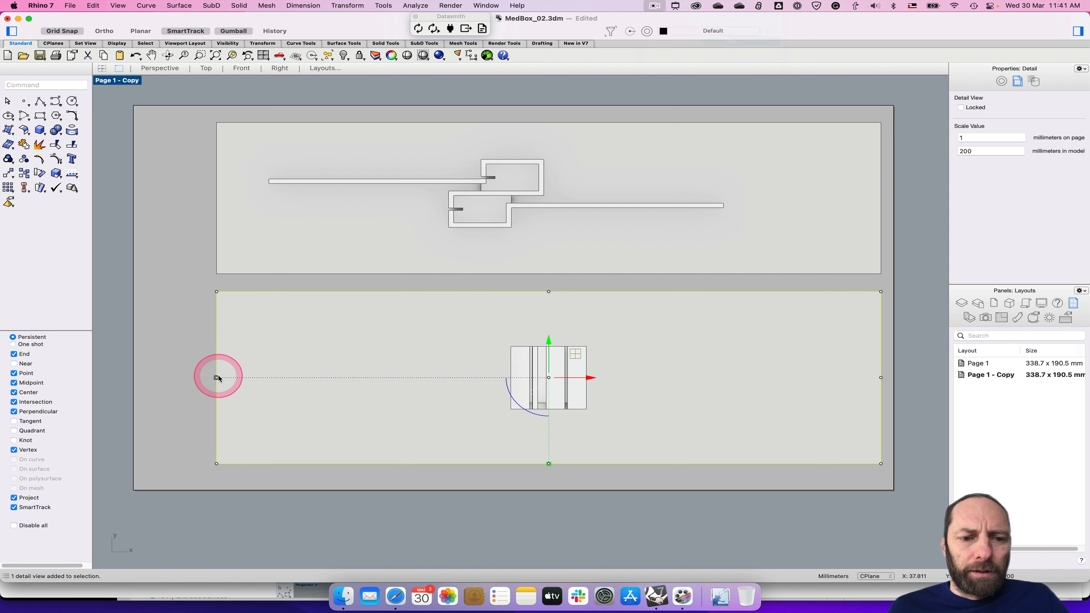
{"action": "left_click_drag", "start_coordinate": [883, 379], "coordinate": [600, 378]}
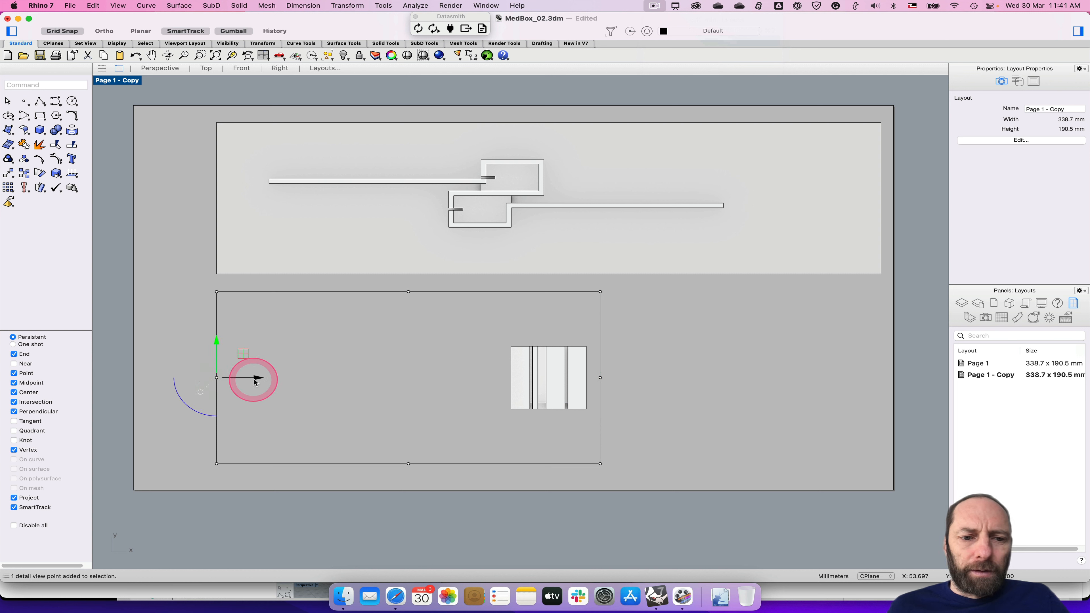
{"action": "left_click_drag", "start_coordinate": [255, 377], "coordinate": [504, 387]}
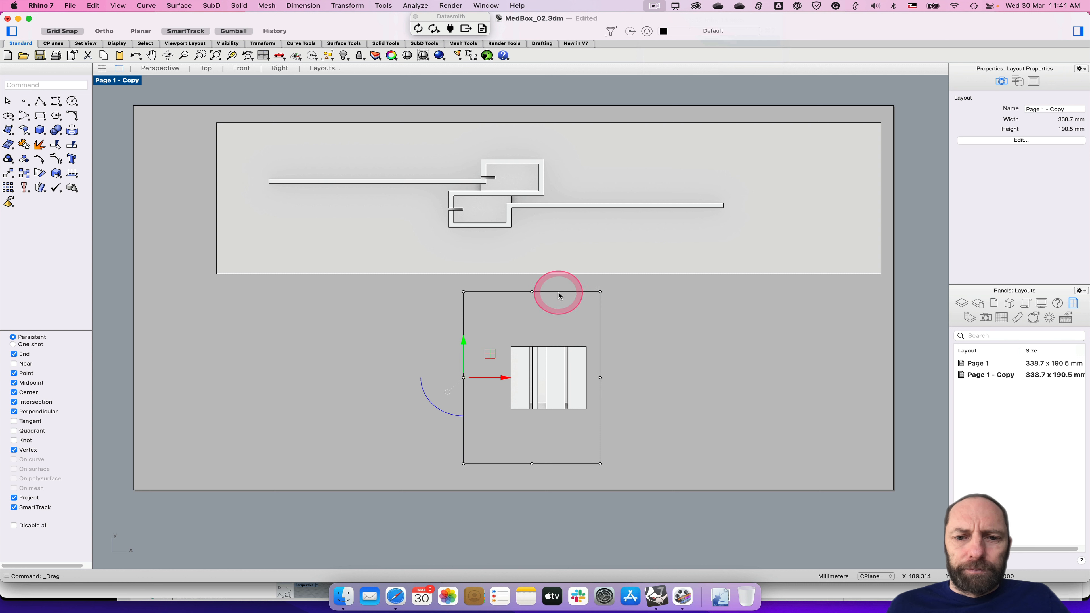
Step: Move the narrowed Left detail horizontally to the page's lower right corner, below the plan detail, and deselect it
{"action": "left_click_drag", "start_coordinate": [557, 292], "coordinate": [828, 295]}
{"action": "left_click", "coordinate": [580, 350]}
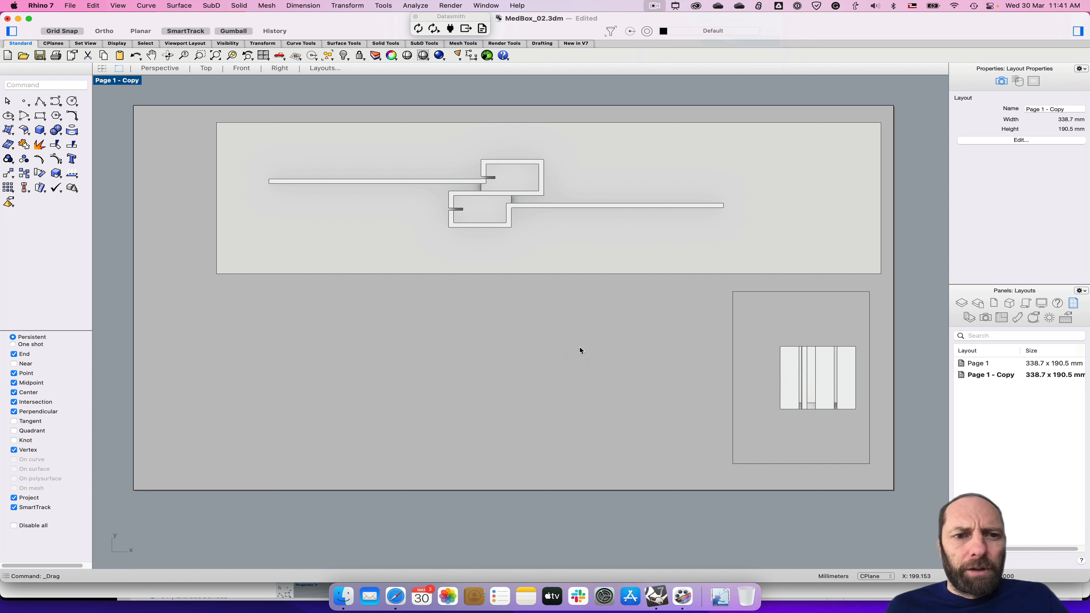
{"action": "left_click_drag", "start_coordinate": [579, 347], "coordinate": [806, 300]}
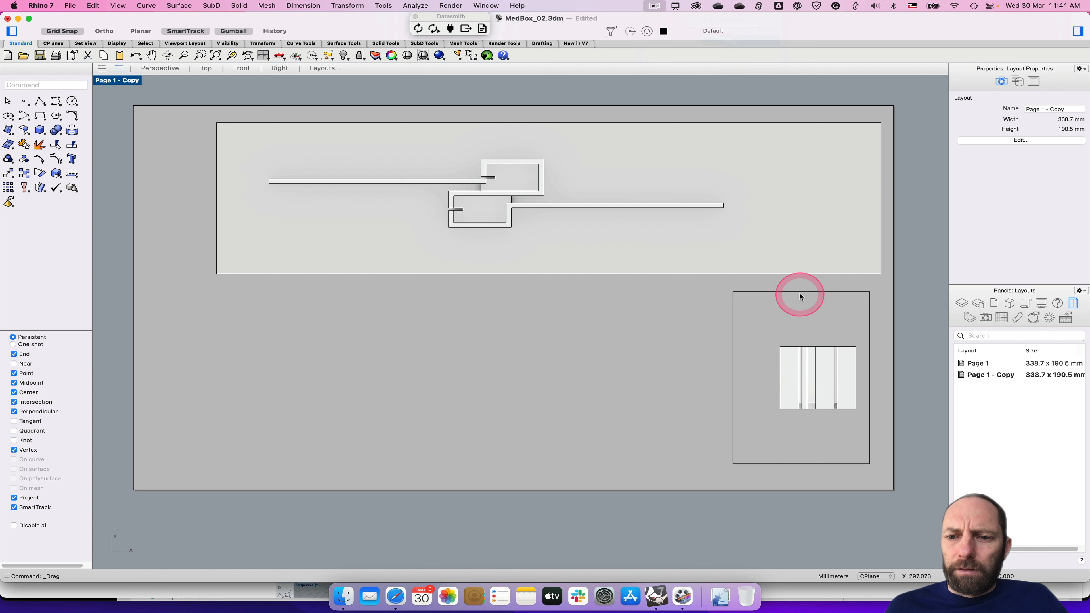
Step: Copy the Left detail twice horizontally, placing one copy right of the page's center and one near its left side
{"action": "left_click", "coordinate": [801, 297]}
{"action": "type", "text": "c"}
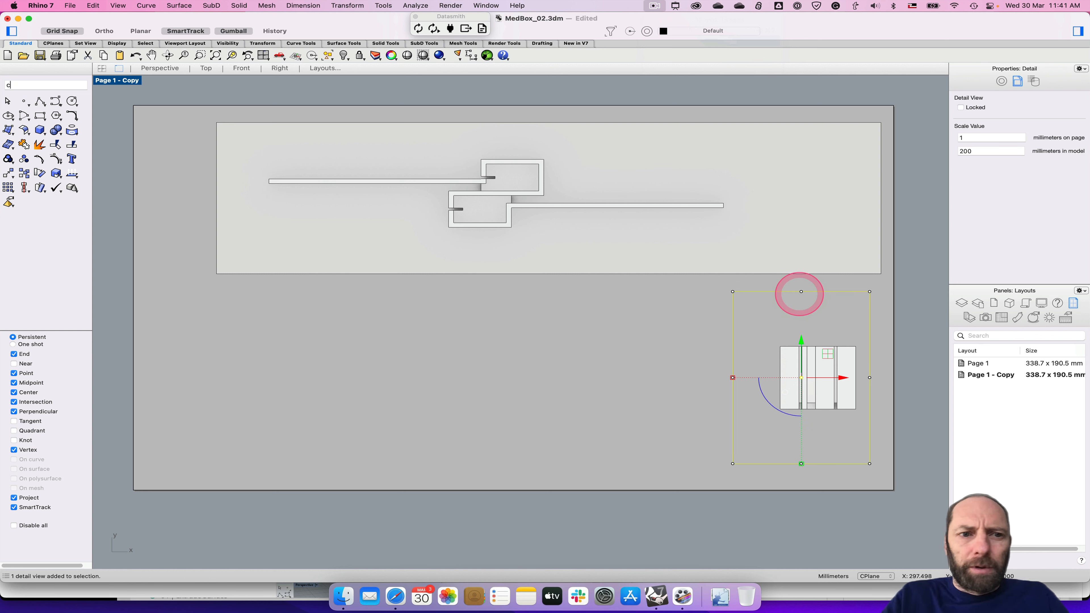
{"action": "type", "text": "opy"}
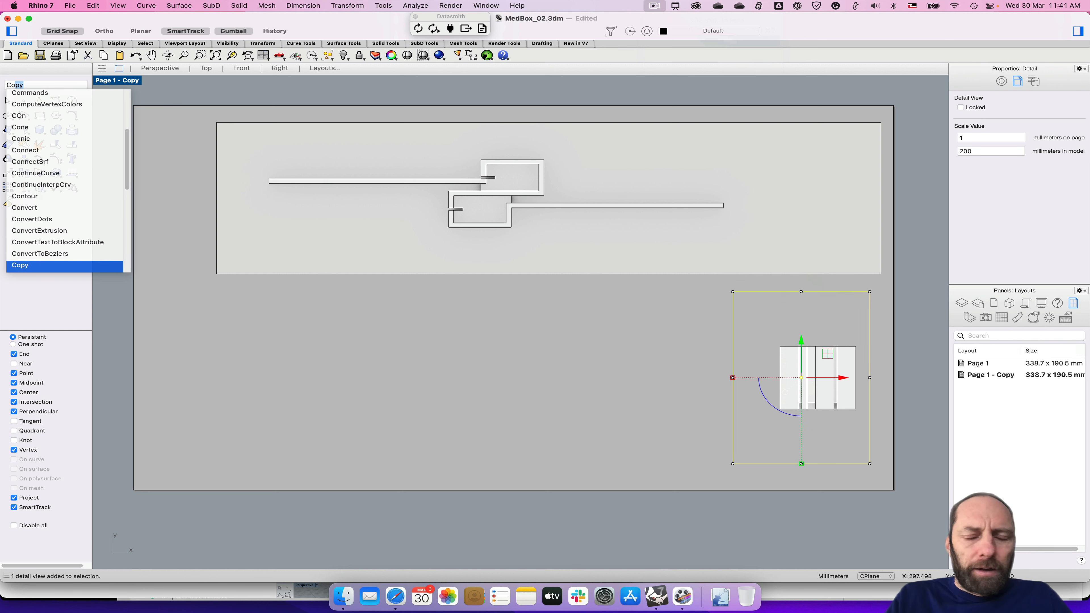
{"action": "key", "text": "Return"}
{"action": "left_click_drag", "start_coordinate": [800, 293], "coordinate": [545, 287]}
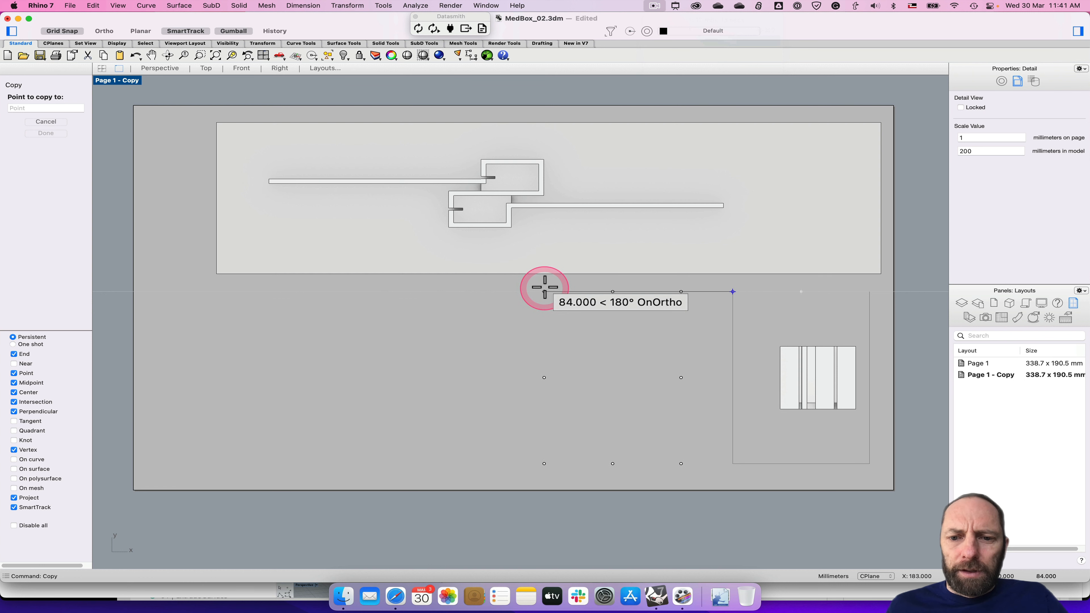
{"action": "left_click", "coordinate": [542, 287]}
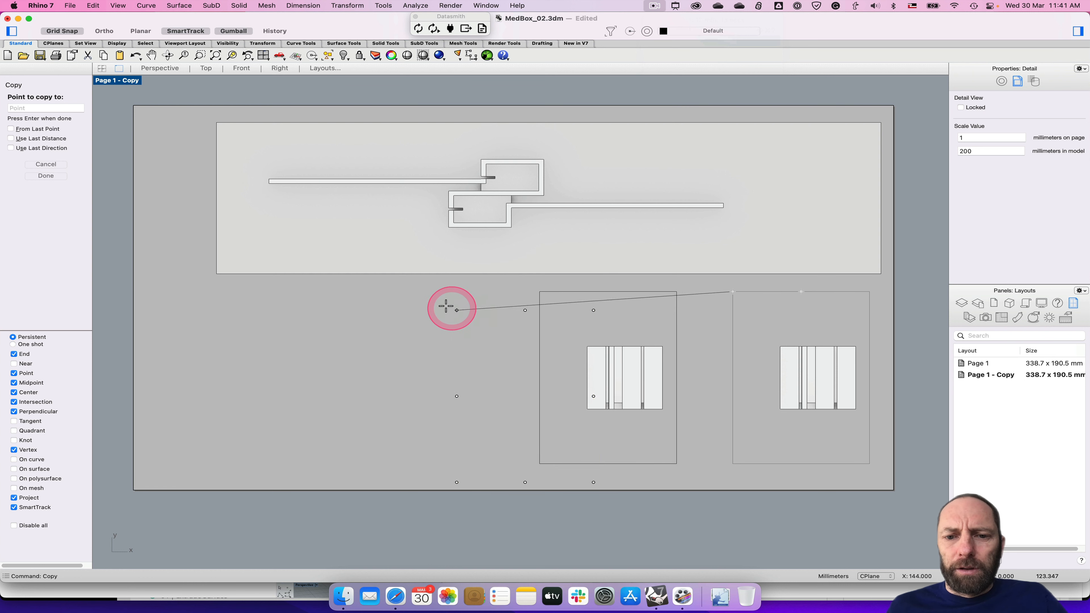
{"action": "left_click", "coordinate": [268, 287]}
{"action": "key", "text": "Return"}
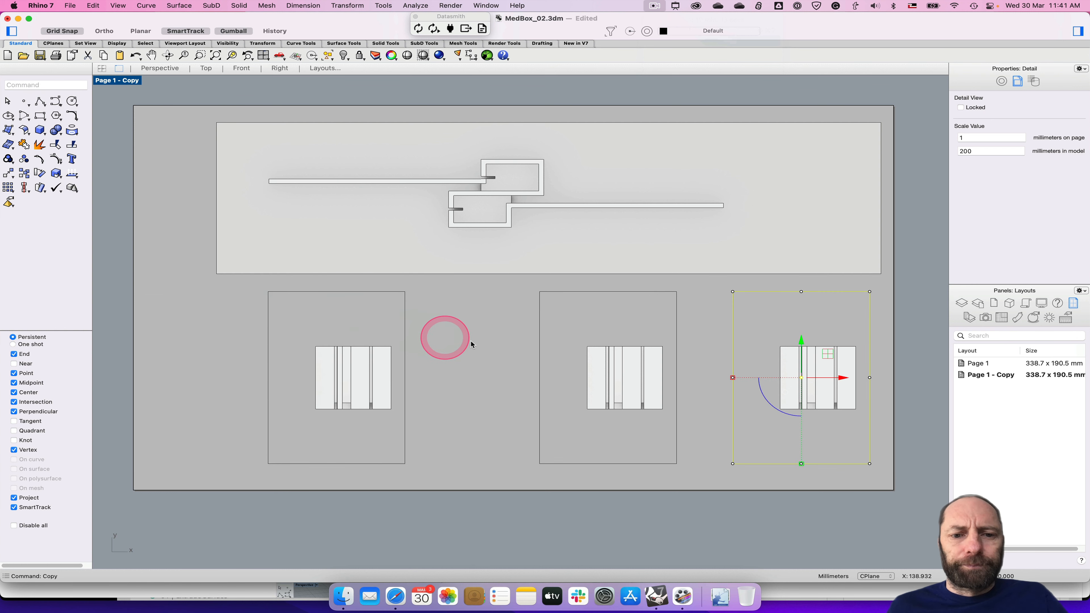
Step: Activate the middle Left detail below the plan on Page 1 - Copy and set its view to Perspective
{"action": "left_click", "coordinate": [632, 384]}
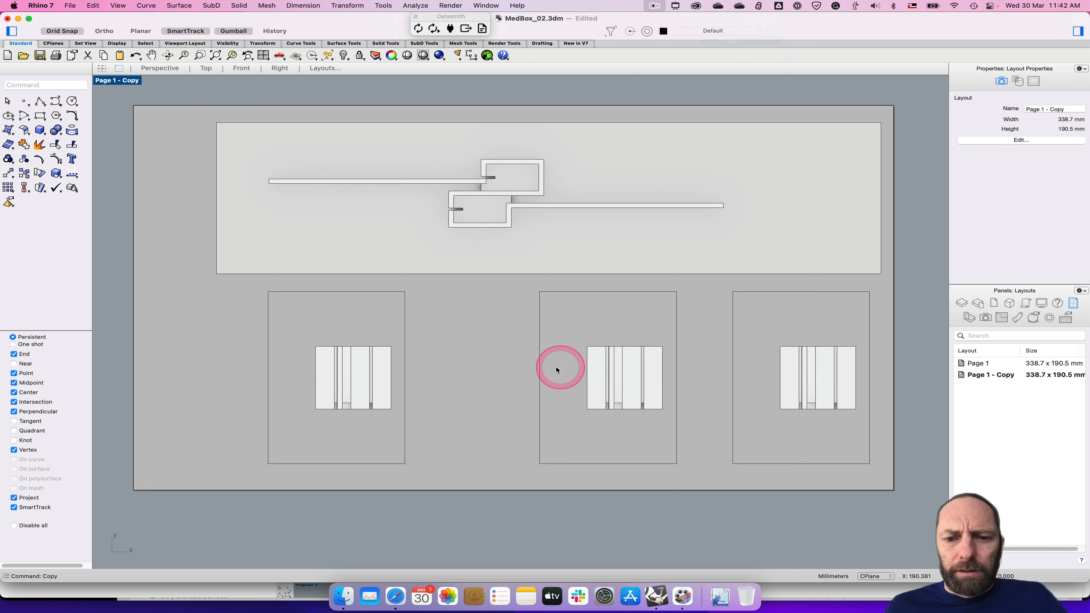
{"action": "left_click", "coordinate": [539, 365]}
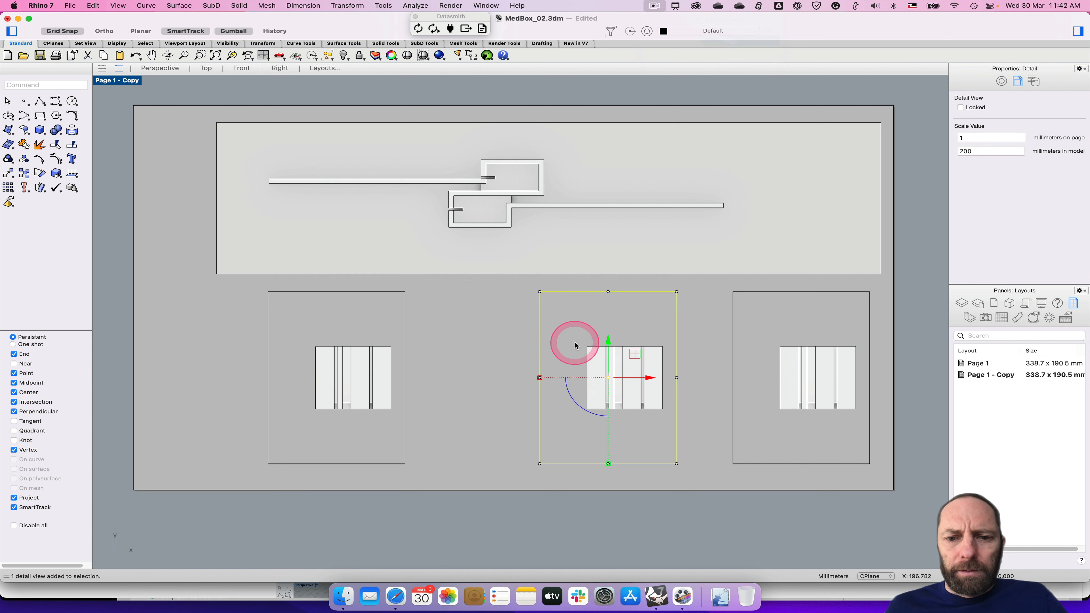
{"action": "double_click", "coordinate": [558, 325]}
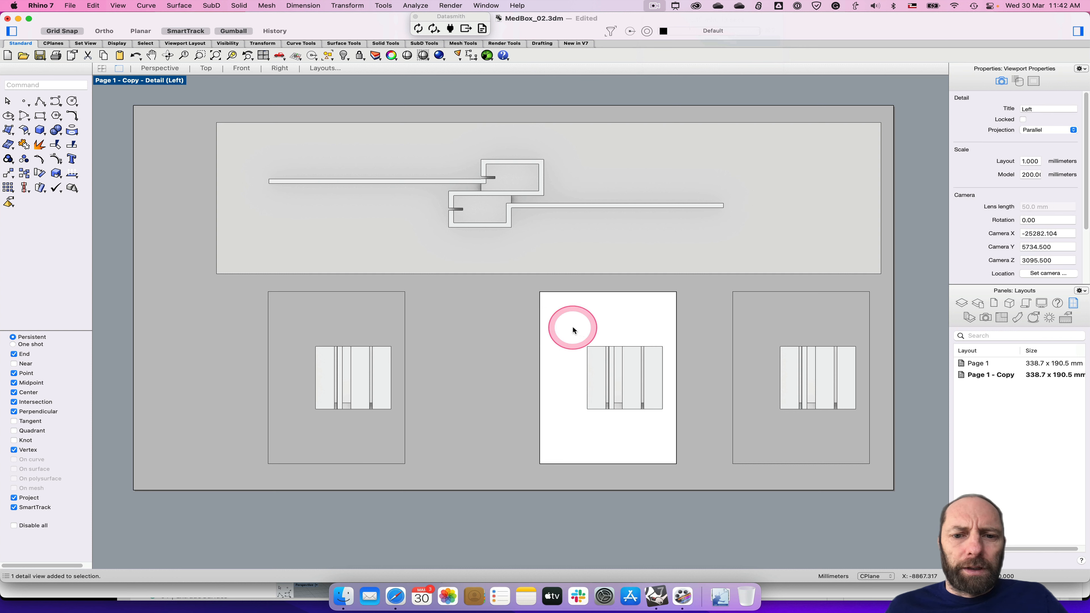
{"action": "left_click", "coordinate": [119, 82]}
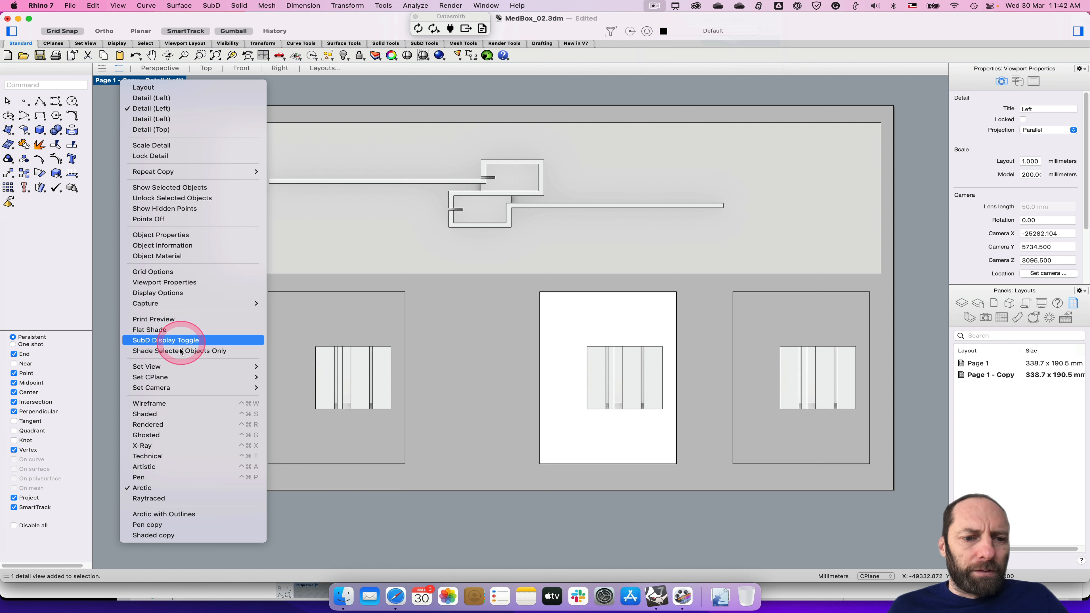
{"action": "mouse_move", "coordinate": [193, 367]}
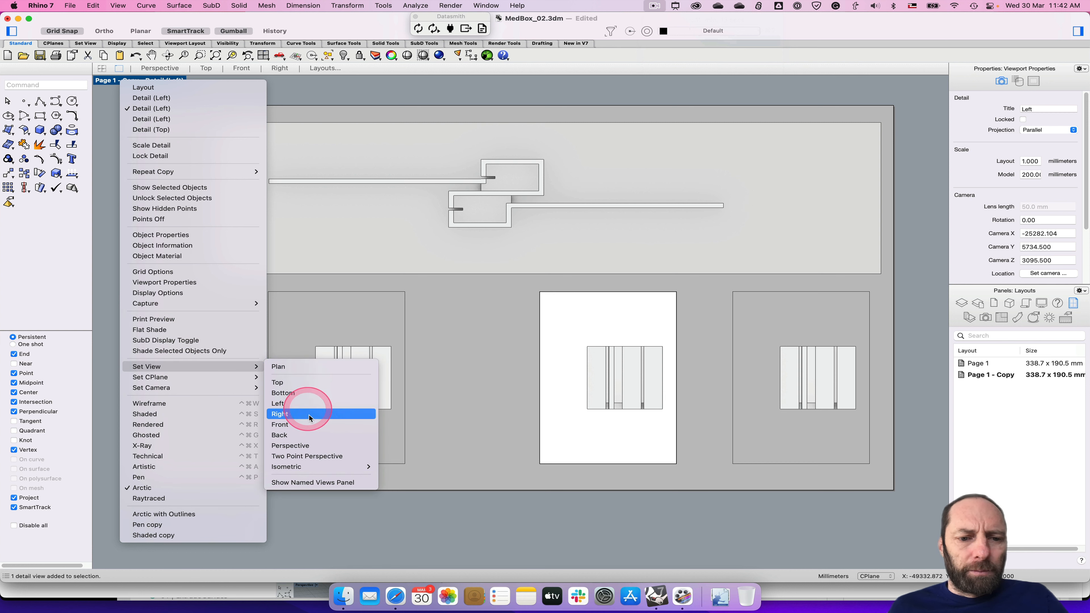
{"action": "left_click", "coordinate": [301, 445]}
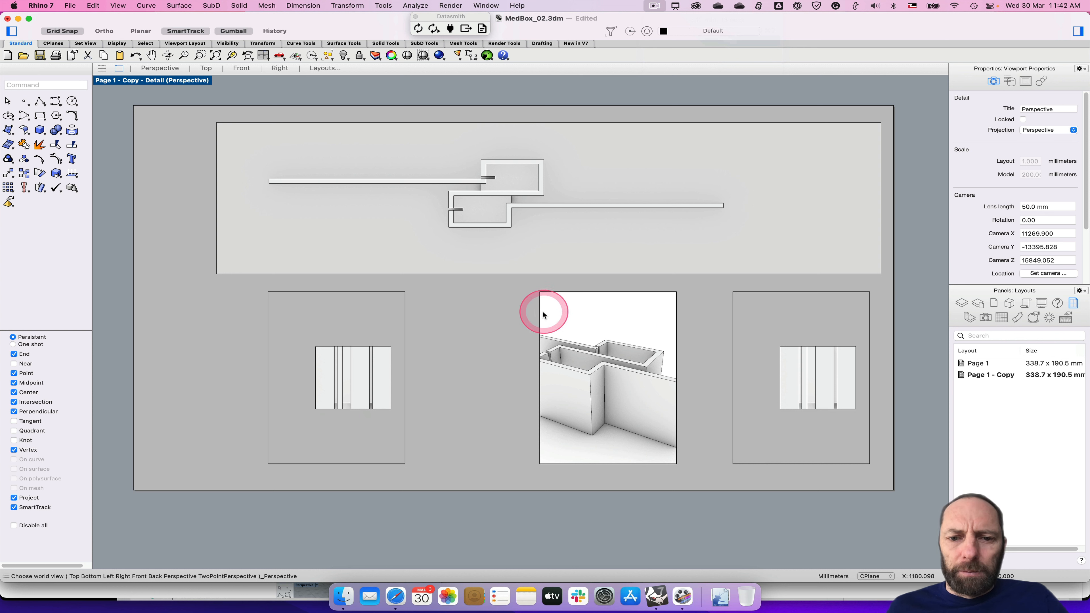
Step: Exit the Perspective detail and widen its frame on both sides until it nearly fills the gap between the two side elevations
{"action": "left_click", "coordinate": [539, 315]}
{"action": "left_click", "coordinate": [540, 313]}
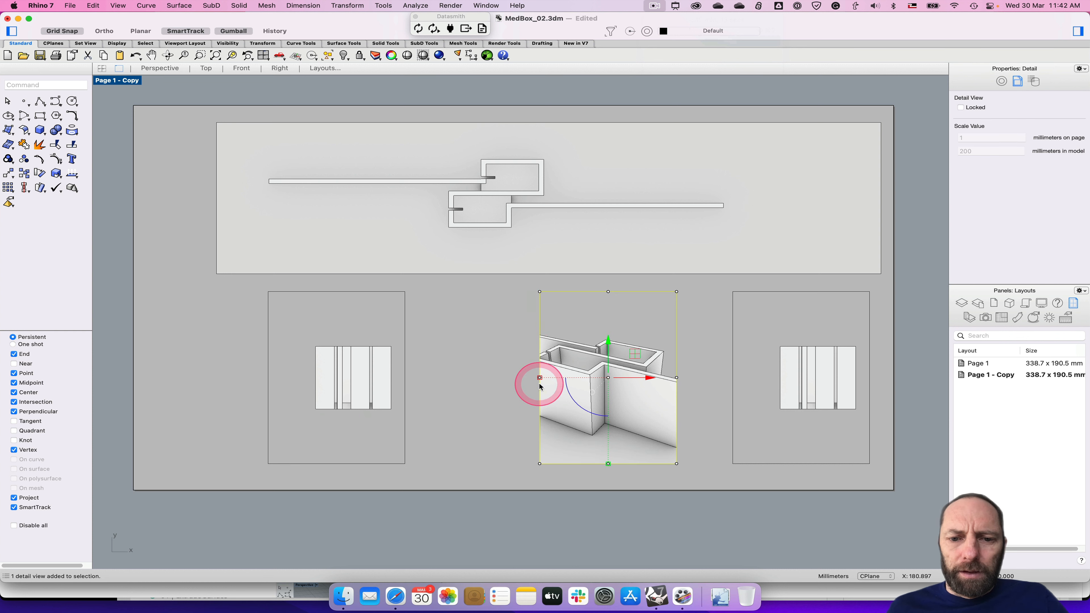
{"action": "left_click", "coordinate": [676, 378]}
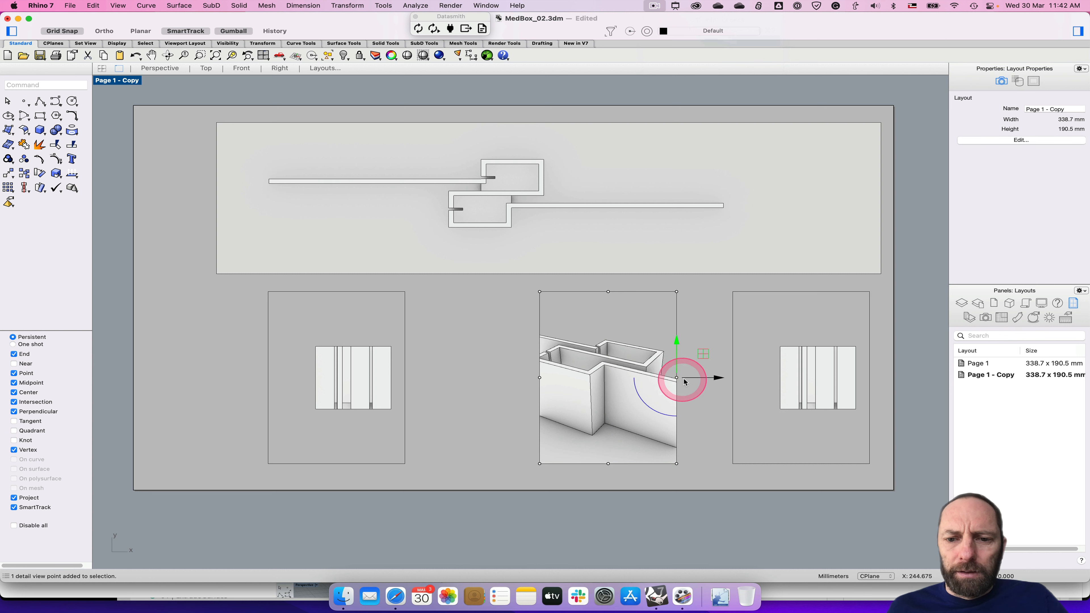
{"action": "left_click_drag", "start_coordinate": [715, 380], "coordinate": [760, 378]}
{"action": "left_click", "coordinate": [541, 338]}
{"action": "left_click", "coordinate": [541, 338]}
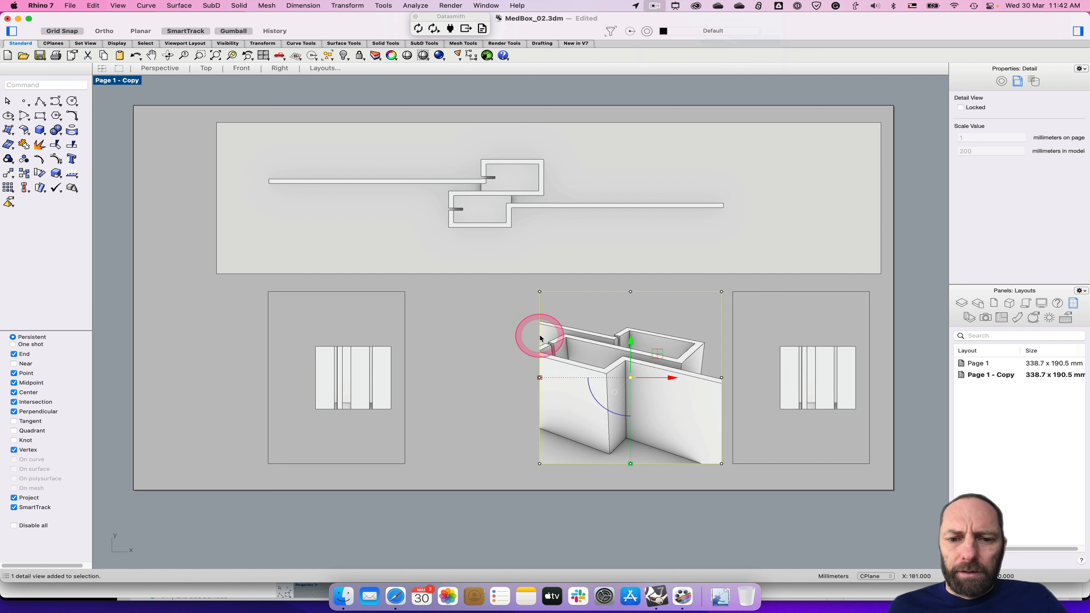
{"action": "left_click", "coordinate": [722, 379]}
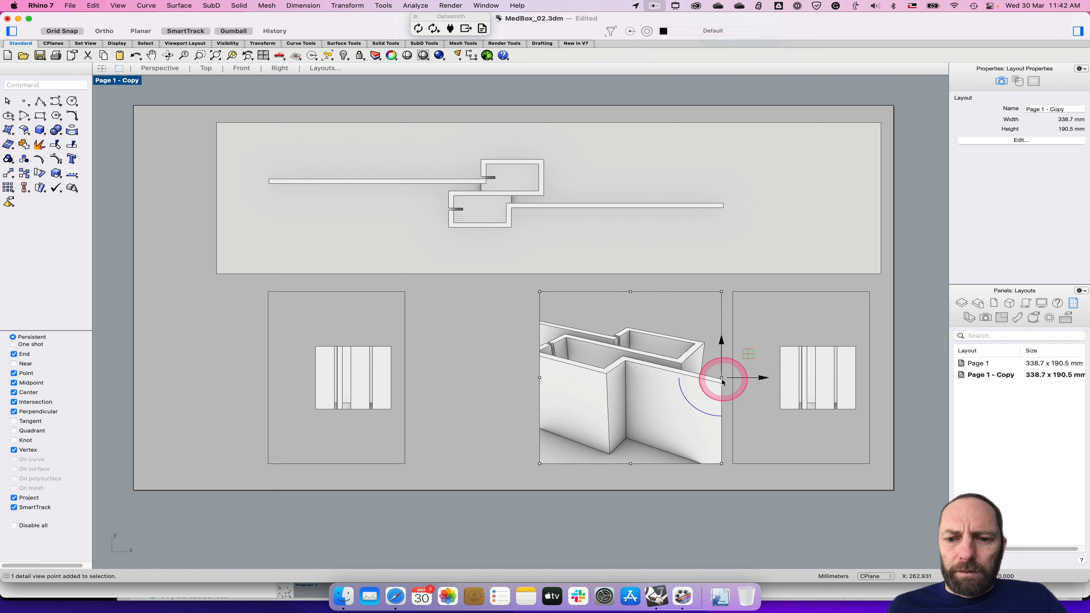
{"action": "left_click_drag", "start_coordinate": [540, 379], "coordinate": [466, 374]}
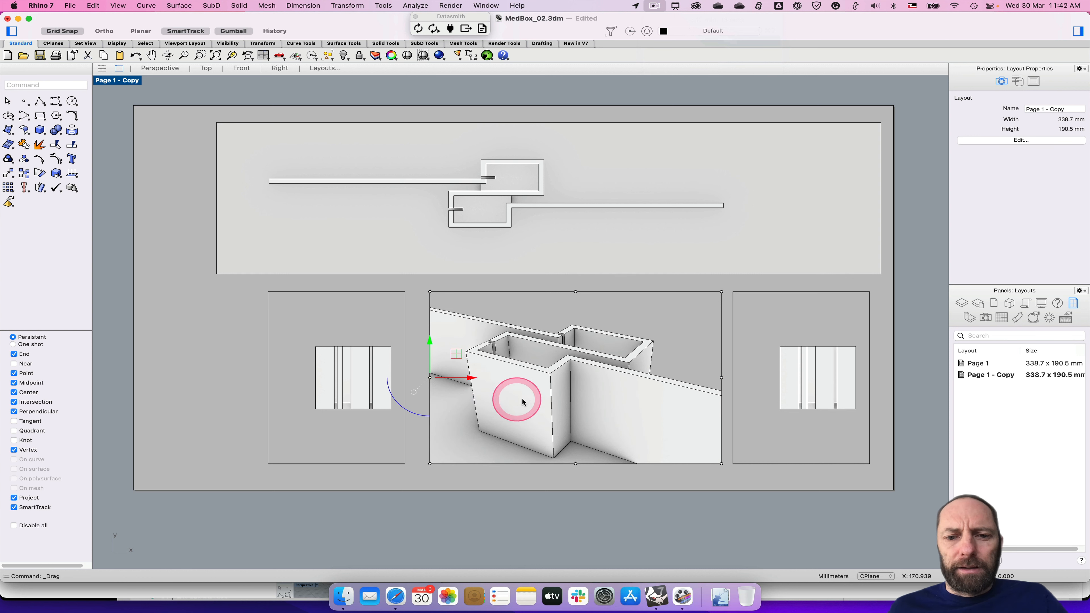
{"action": "left_click", "coordinate": [335, 371]}
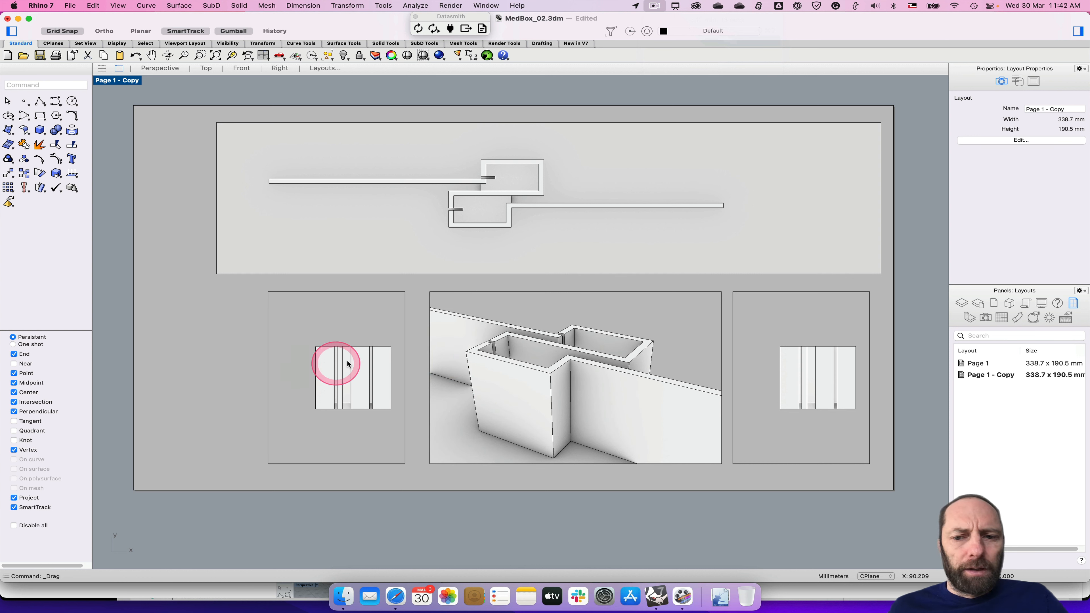
Step: Activate the leftmost elevation detail and reapply the Left view to center the elevation in its frame
{"action": "left_click", "coordinate": [271, 369]}
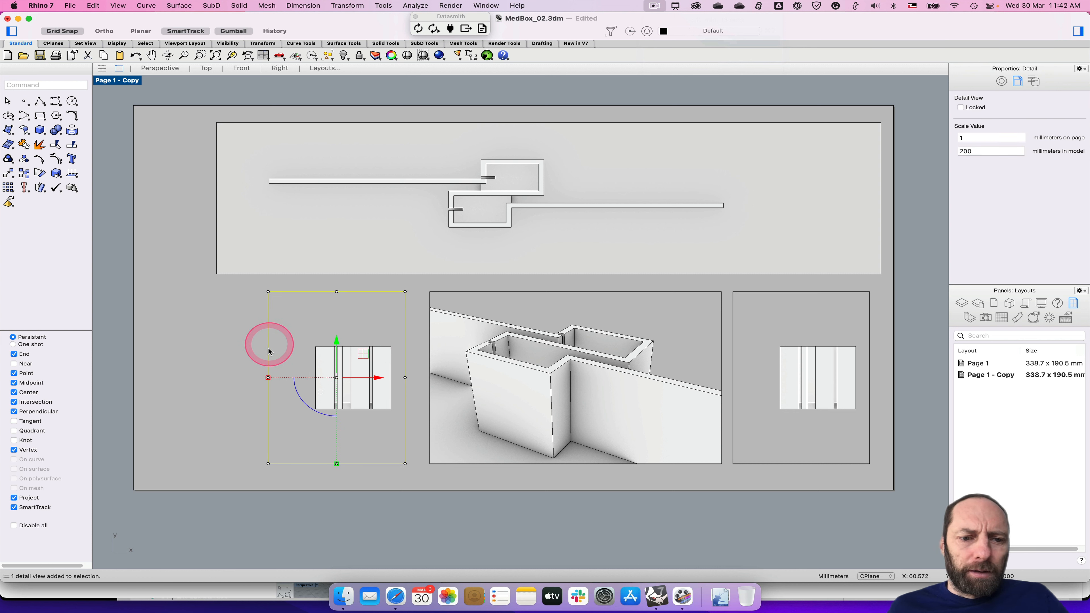
{"action": "double_click", "coordinate": [300, 327]}
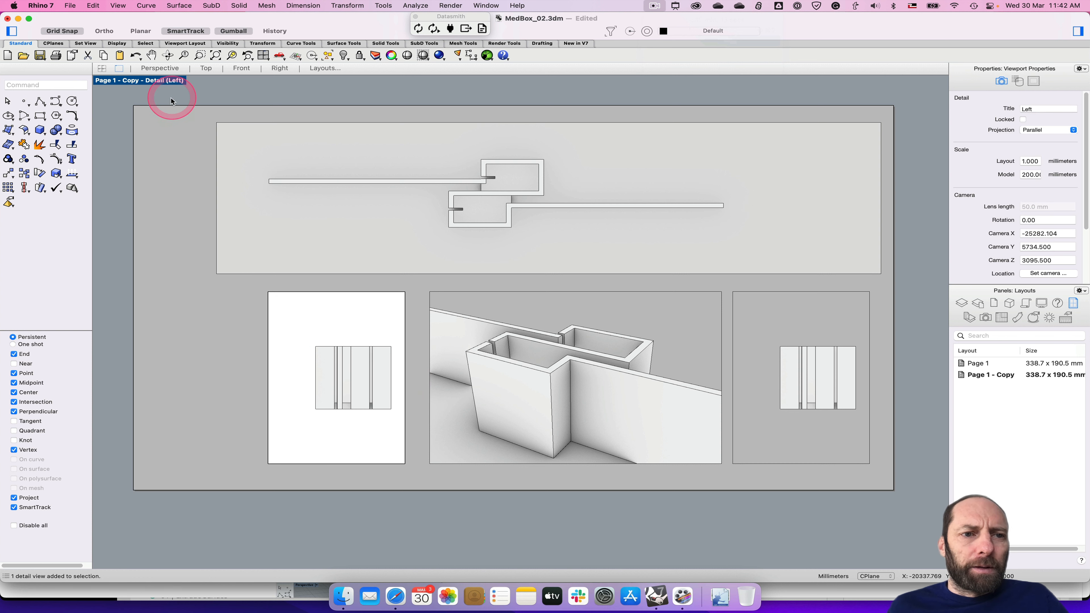
{"action": "left_click", "coordinate": [148, 80]}
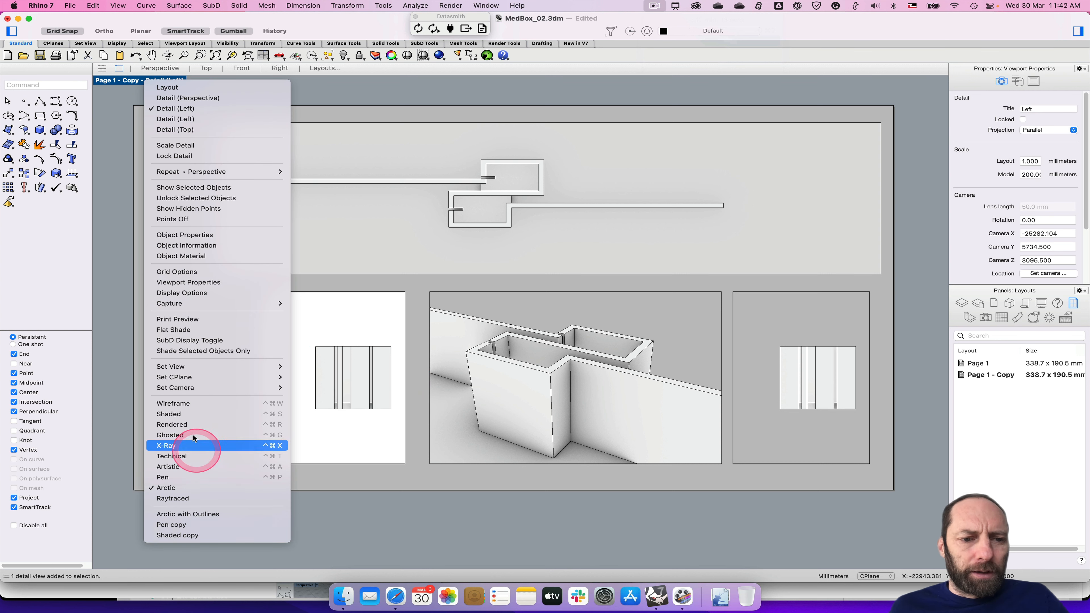
{"action": "mouse_move", "coordinate": [209, 367]}
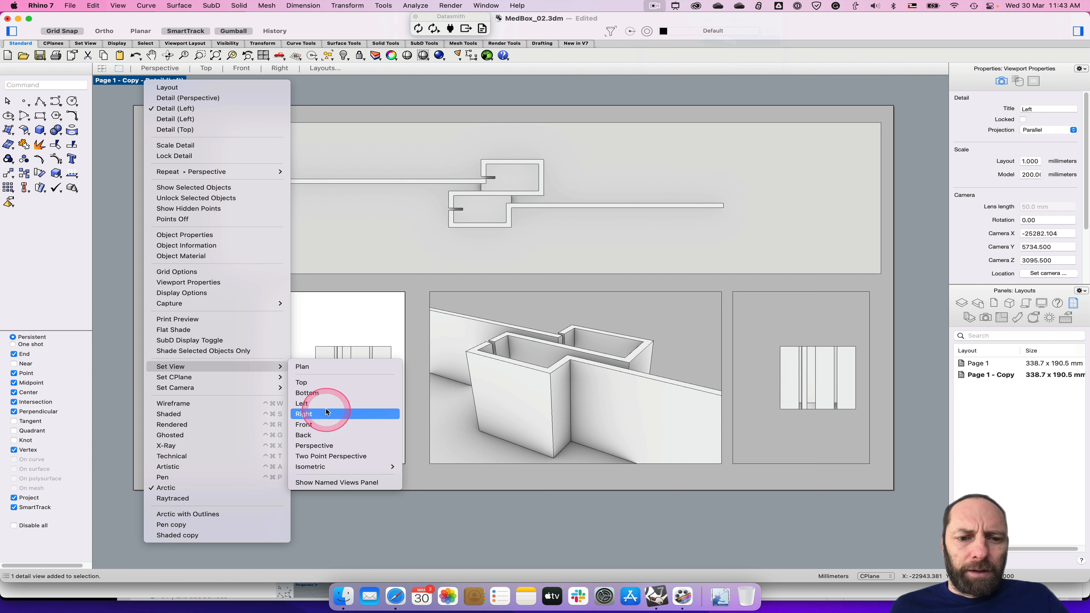
{"action": "left_click", "coordinate": [318, 406]}
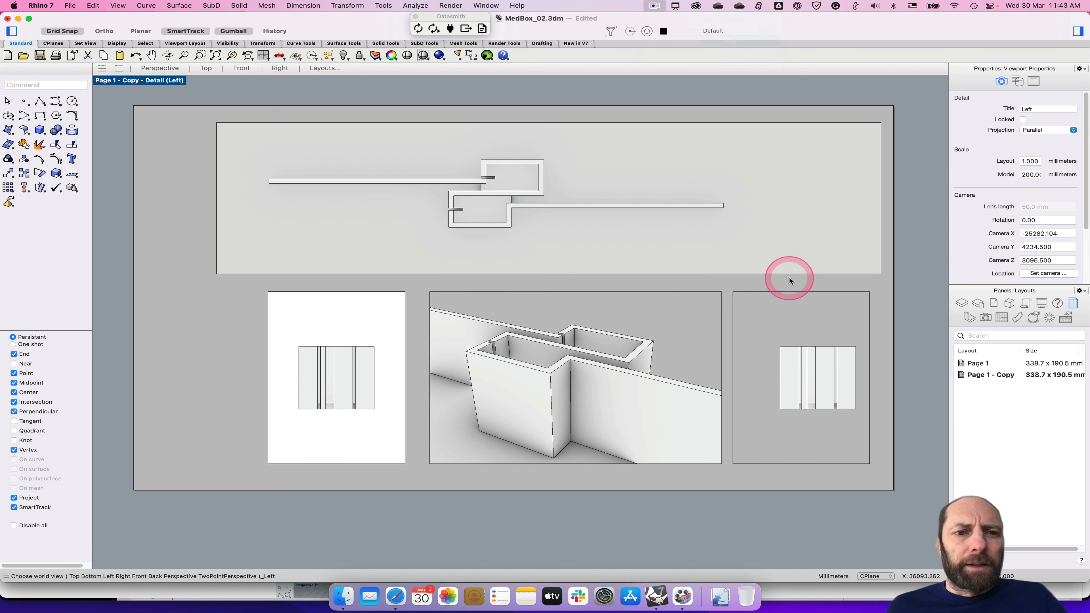
Step: In the Perspective model view, create a vertical ClippingPlane along the end face of the near box, crossing the long wall
{"action": "left_click", "coordinate": [162, 69]}
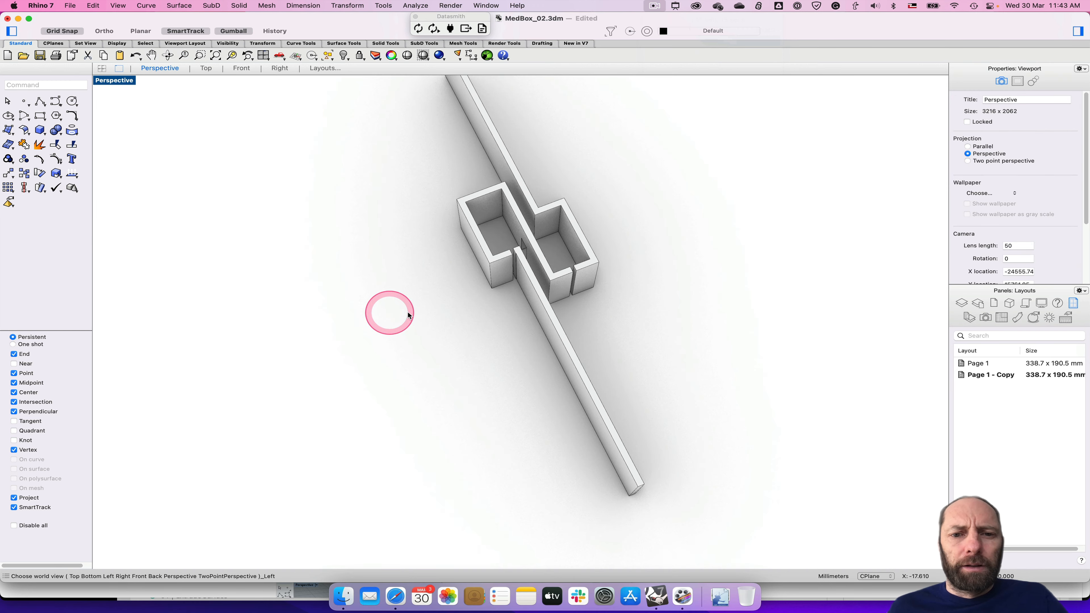
{"action": "right_click_drag", "start_coordinate": [408, 315], "coordinate": [319, 292]}
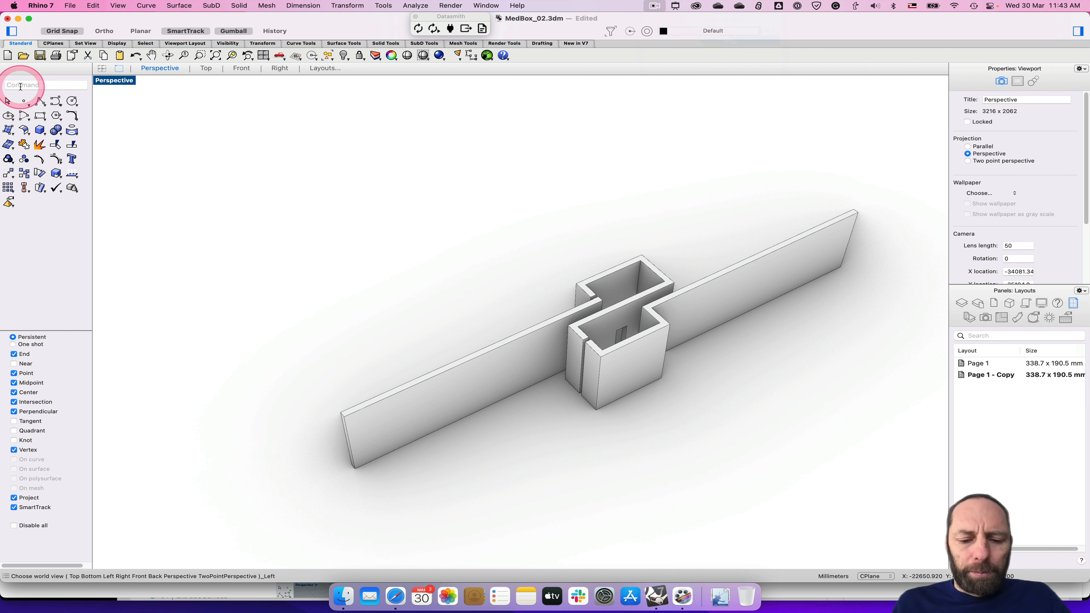
{"action": "type", "text": "ClippingPlane"}
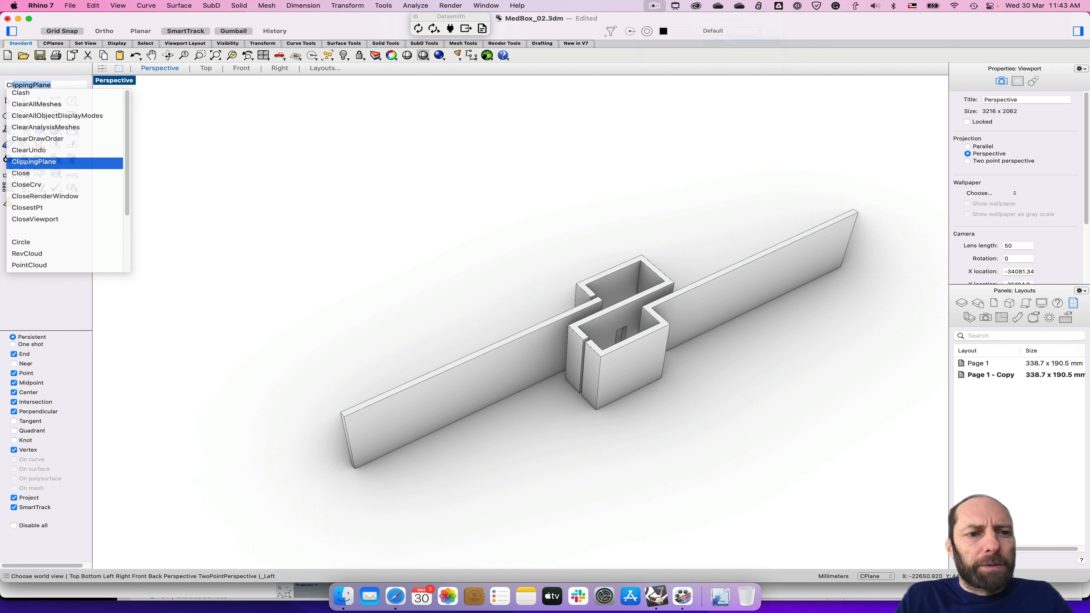
{"action": "key", "text": "Return"}
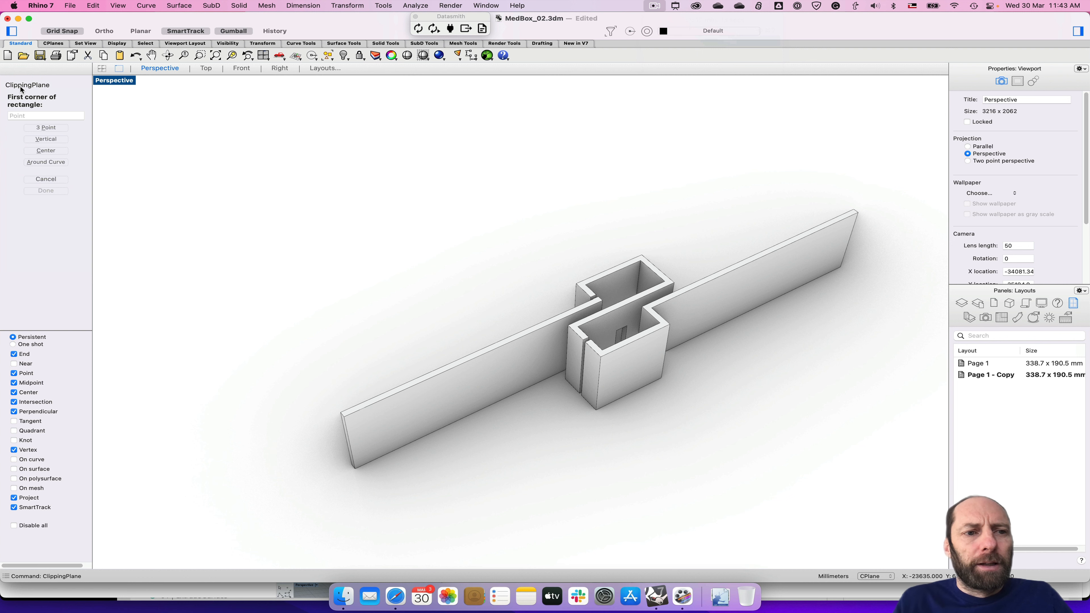
{"action": "left_click", "coordinate": [47, 139]}
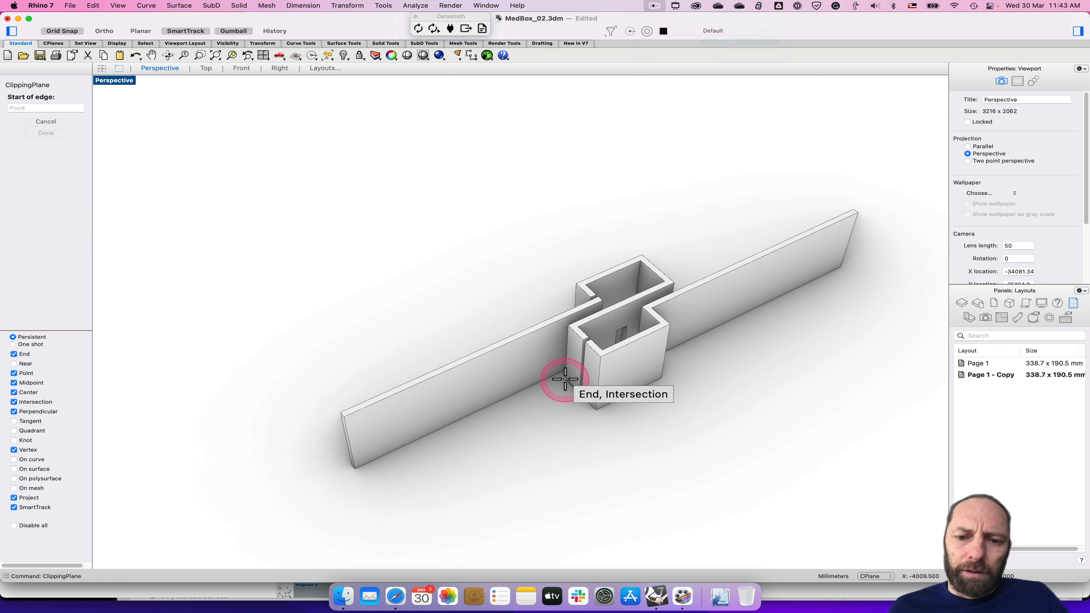
{"action": "left_click", "coordinate": [566, 379]}
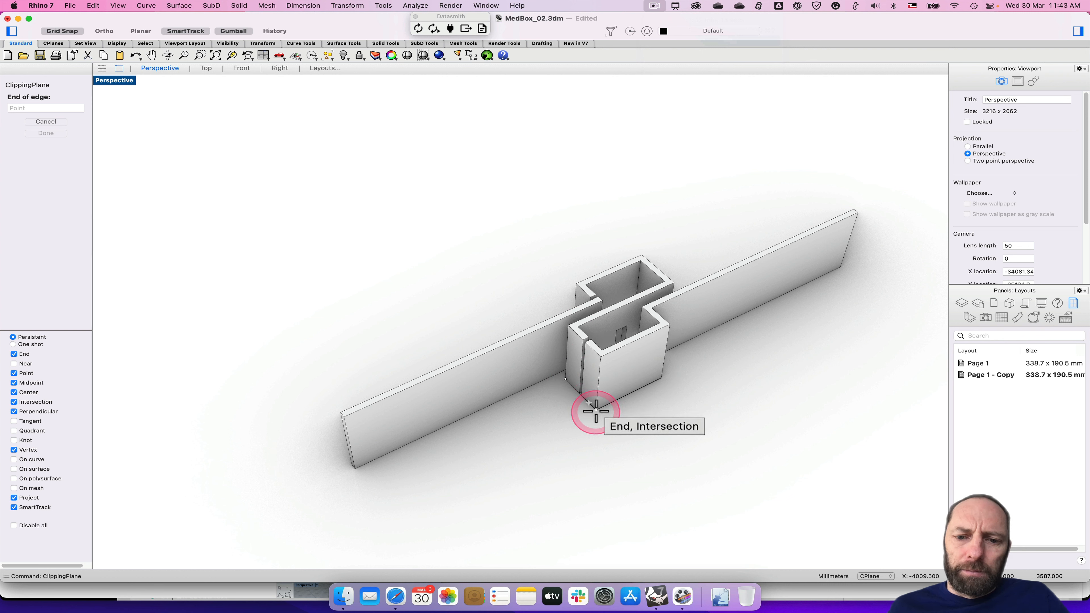
{"action": "left_click", "coordinate": [592, 411]}
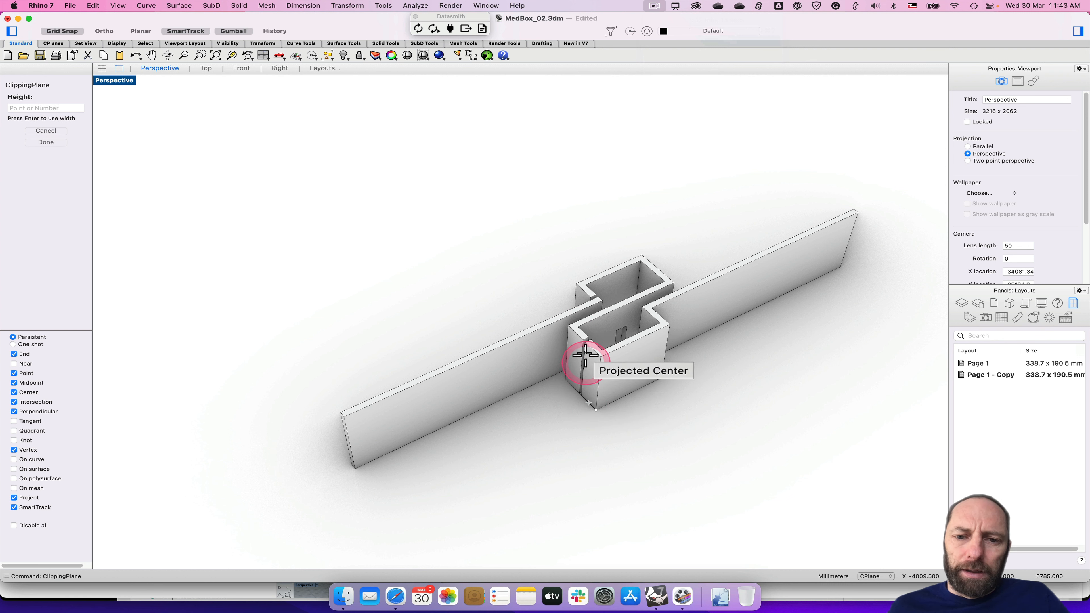
{"action": "left_click", "coordinate": [570, 327]}
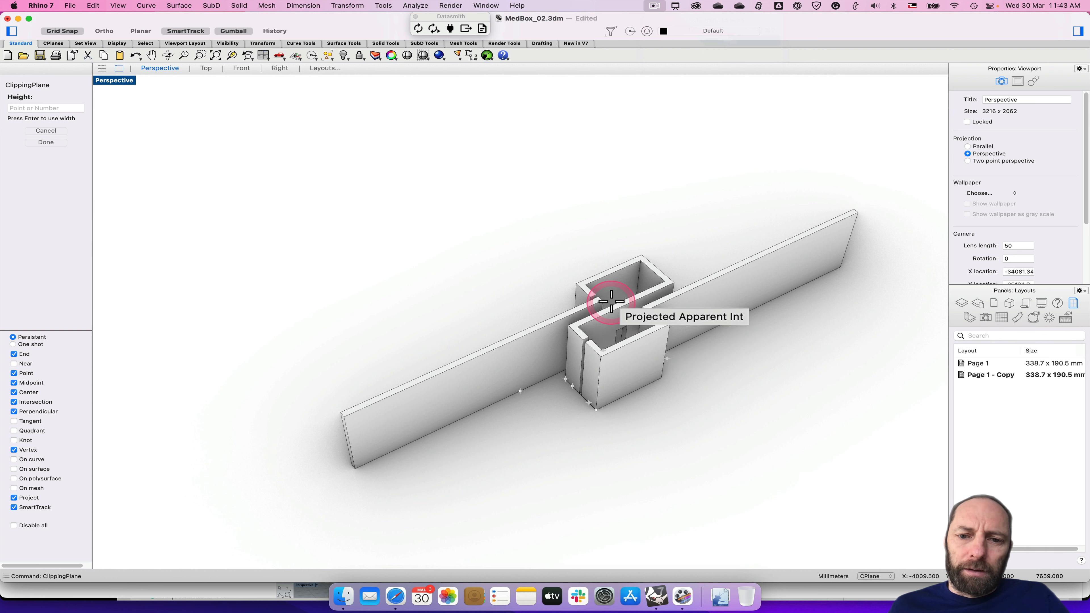
{"action": "left_click", "coordinate": [541, 280]}
{"action": "right_click_drag", "start_coordinate": [453, 307], "coordinate": [470, 310]}
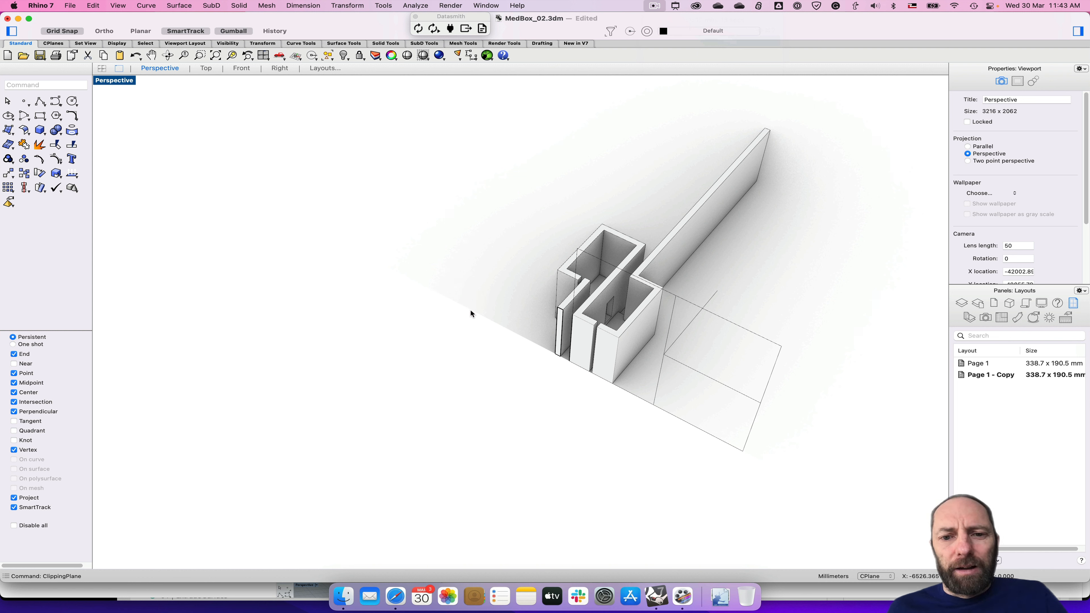
{"action": "left_click", "coordinate": [468, 307]}
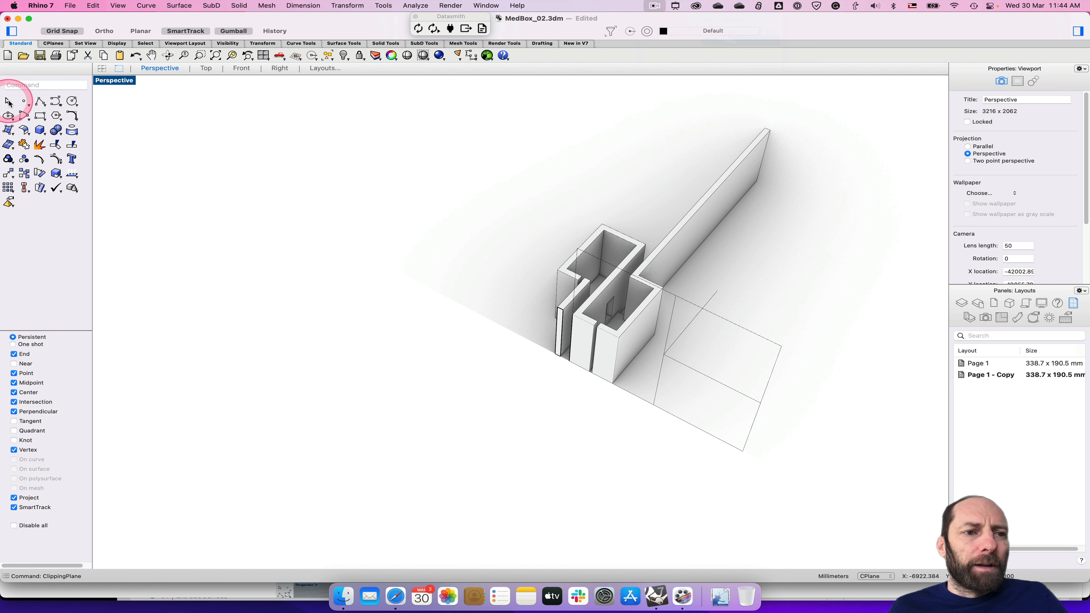
Step: Move the clipping plane along the length of the walls until it cuts through both boxes
{"action": "left_click", "coordinate": [696, 313]}
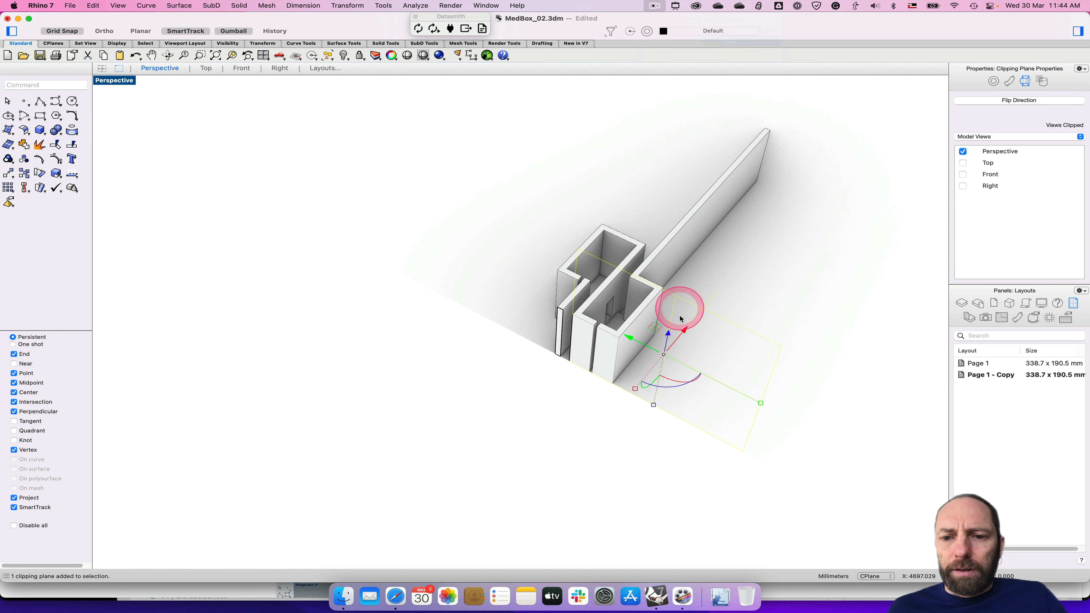
{"action": "left_click_drag", "start_coordinate": [686, 329], "coordinate": [713, 295]}
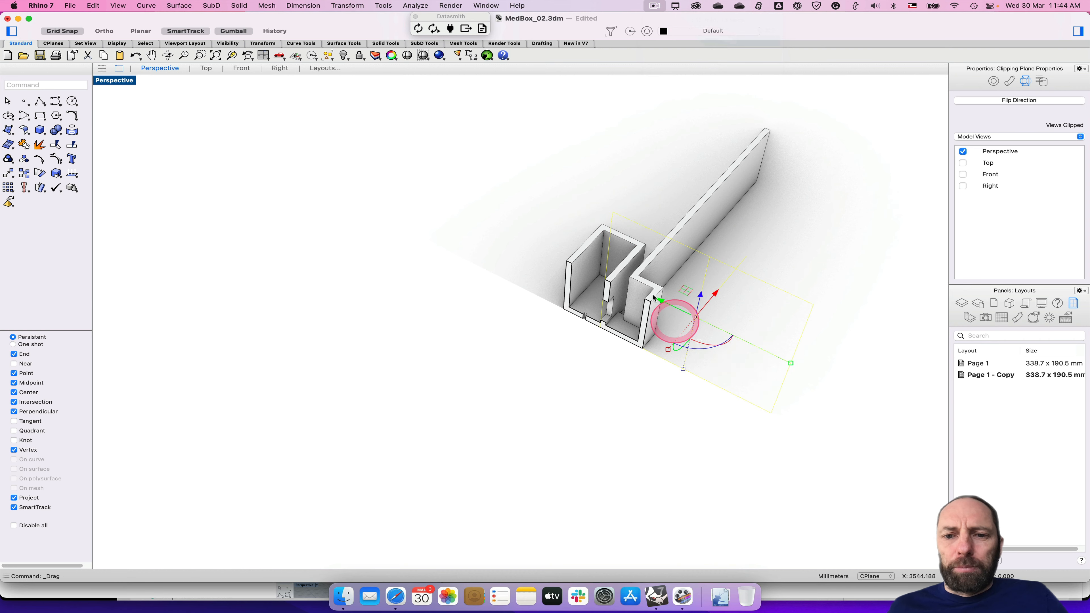
{"action": "right_click_drag", "start_coordinate": [594, 379], "coordinate": [554, 362]}
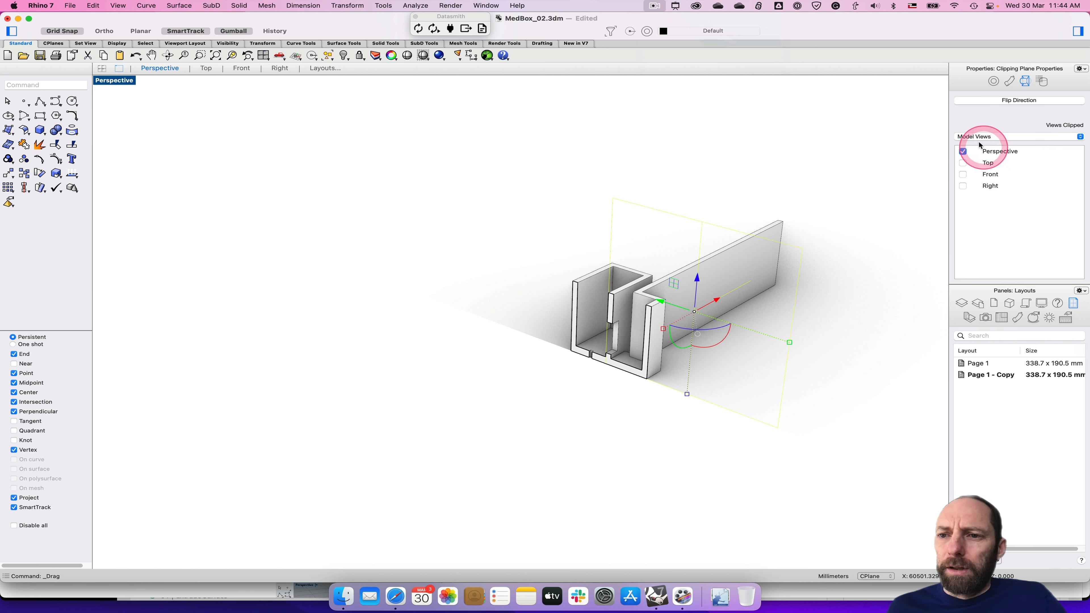
Step: Enable the clipping plane for the last-listed Page 1 - Copy detail among the layout views and return to that page
{"action": "left_click", "coordinate": [1007, 138]}
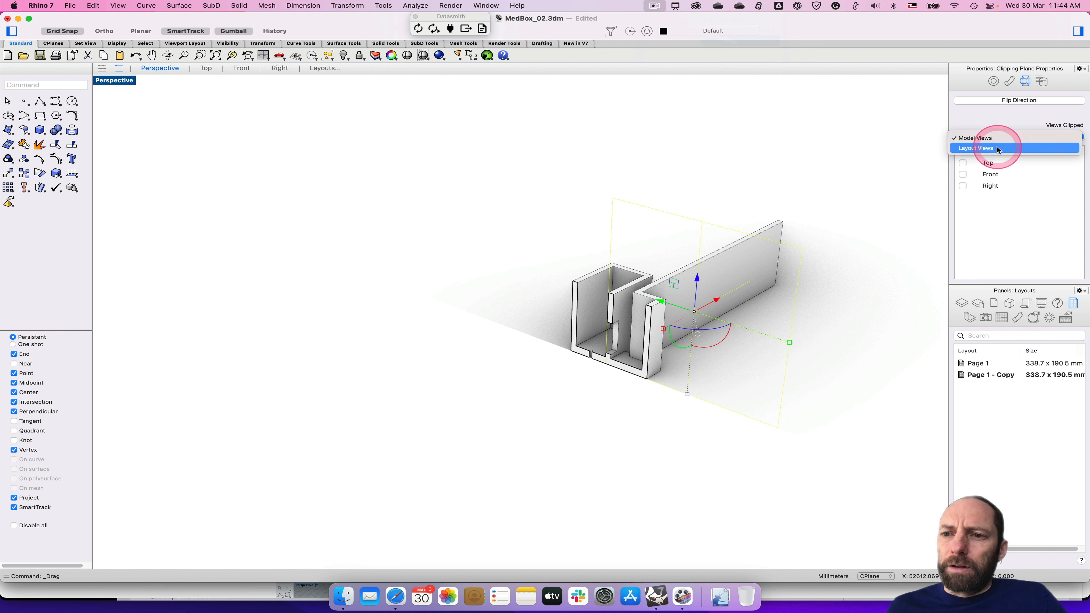
{"action": "left_click", "coordinate": [999, 147]}
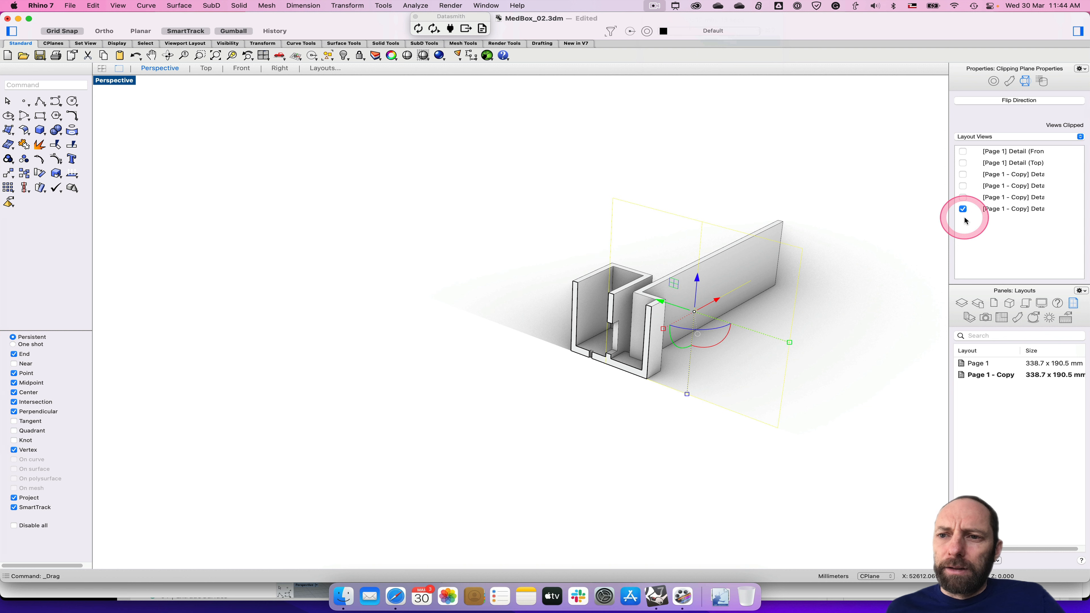
{"action": "left_click", "coordinate": [853, 192]}
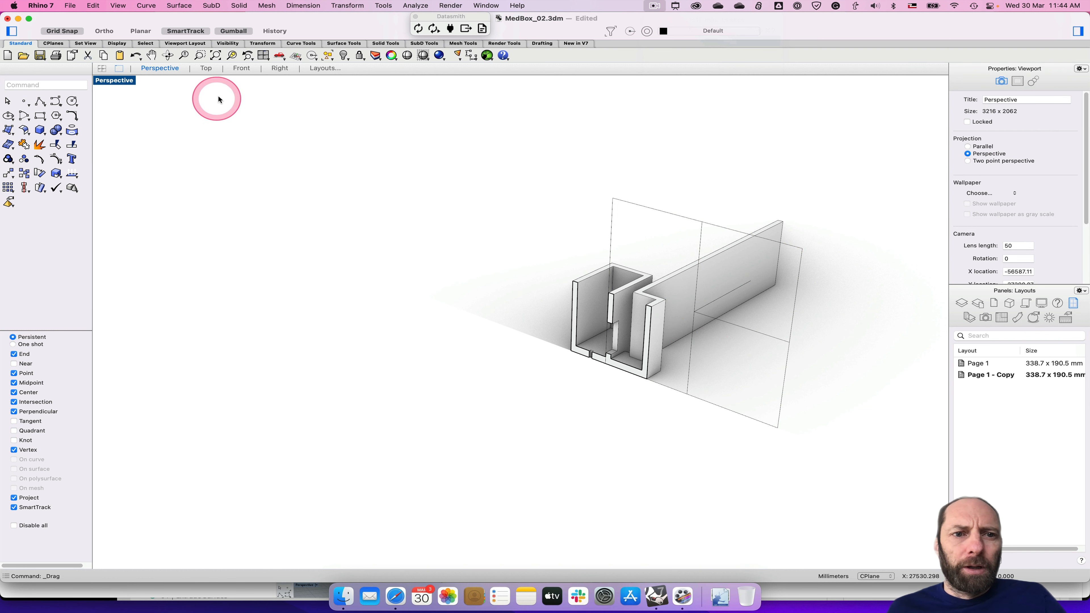
{"action": "left_click", "coordinate": [324, 69]}
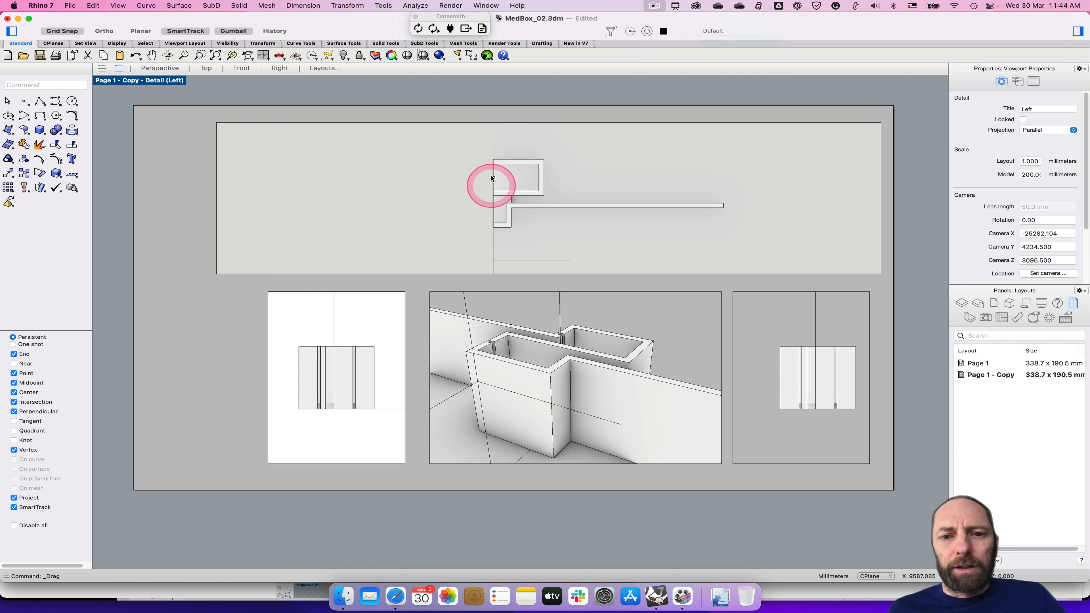
{"action": "double_click", "coordinate": [317, 297]}
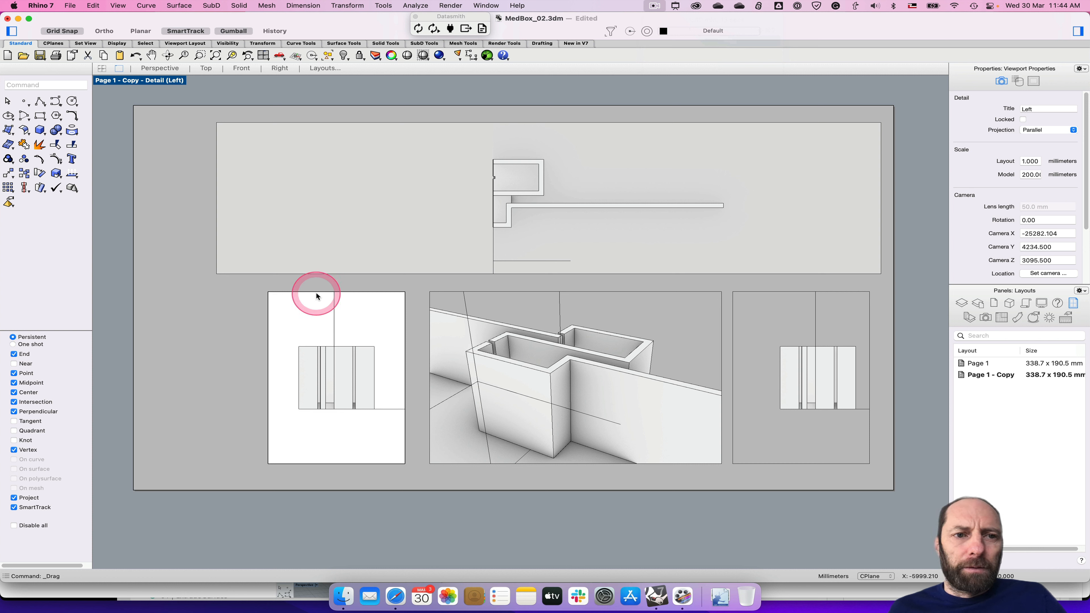
Step: Switch the clipping plane's clipped layout view from the last-listed to the first-listed Page 1 - Copy detail and return to that page
{"action": "left_click", "coordinate": [313, 296]}
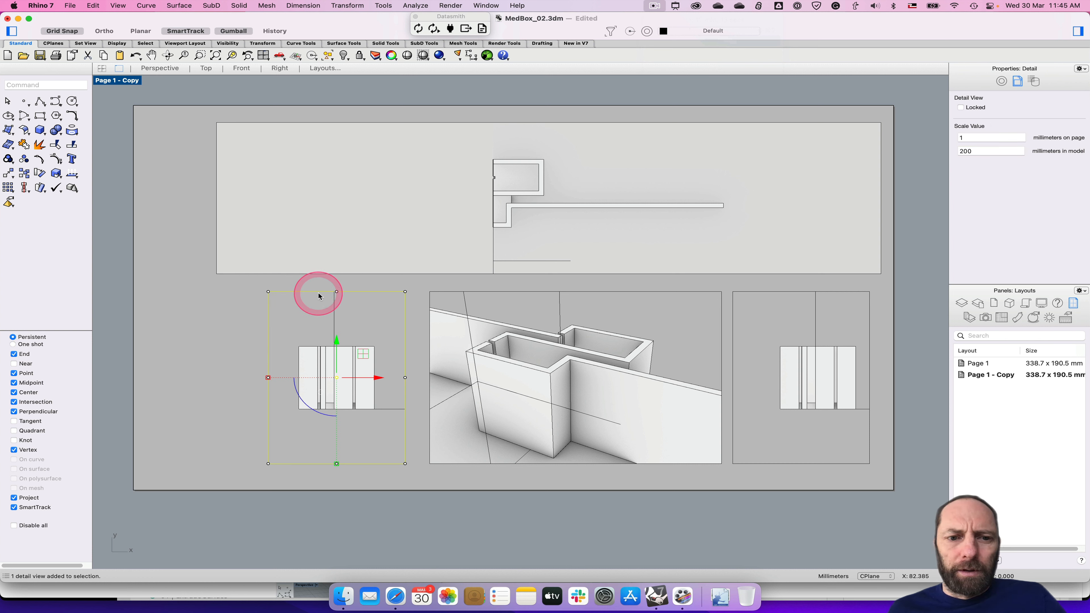
{"action": "left_click", "coordinate": [229, 318]}
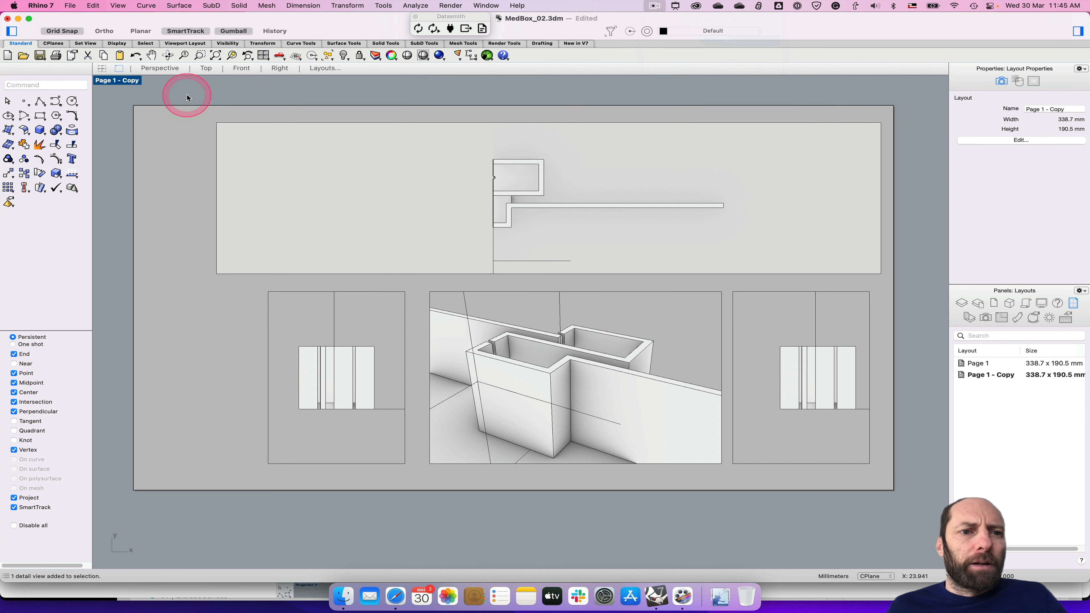
{"action": "left_click", "coordinate": [160, 70]}
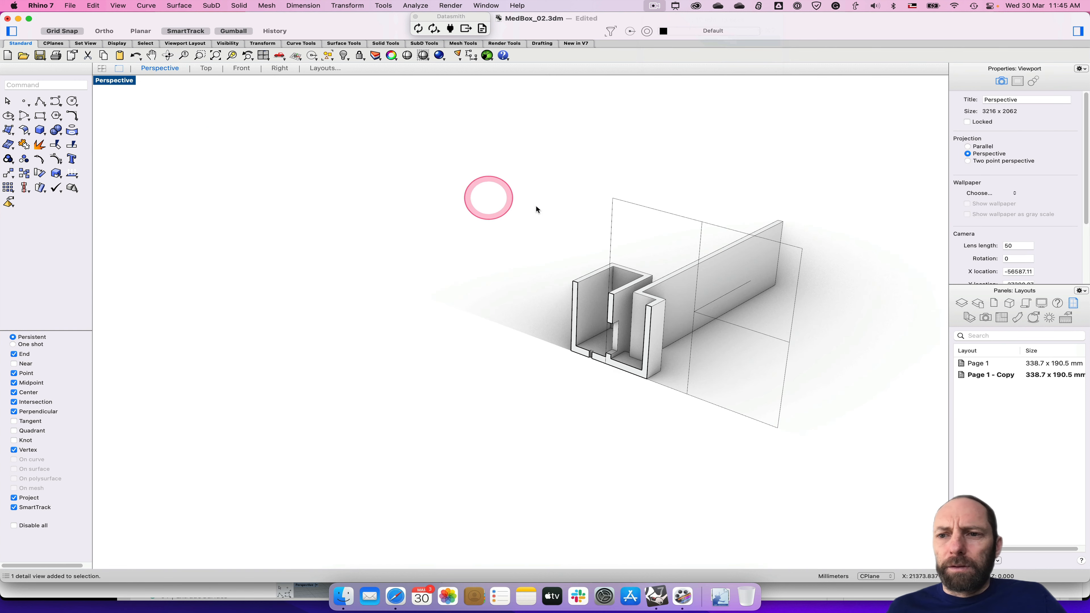
{"action": "left_click", "coordinate": [663, 214]}
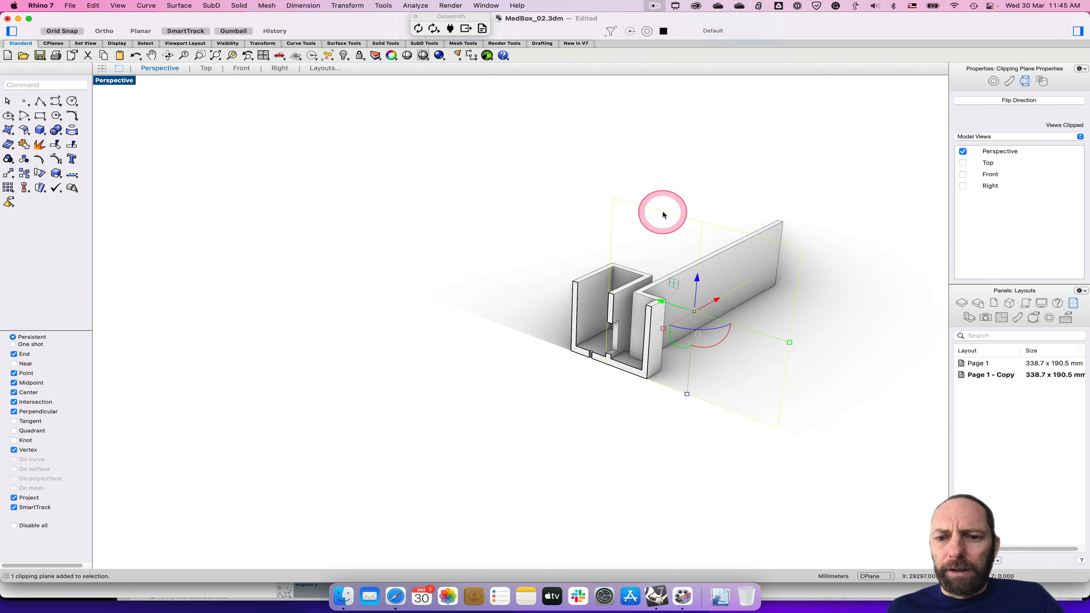
{"action": "left_click", "coordinate": [1030, 138]}
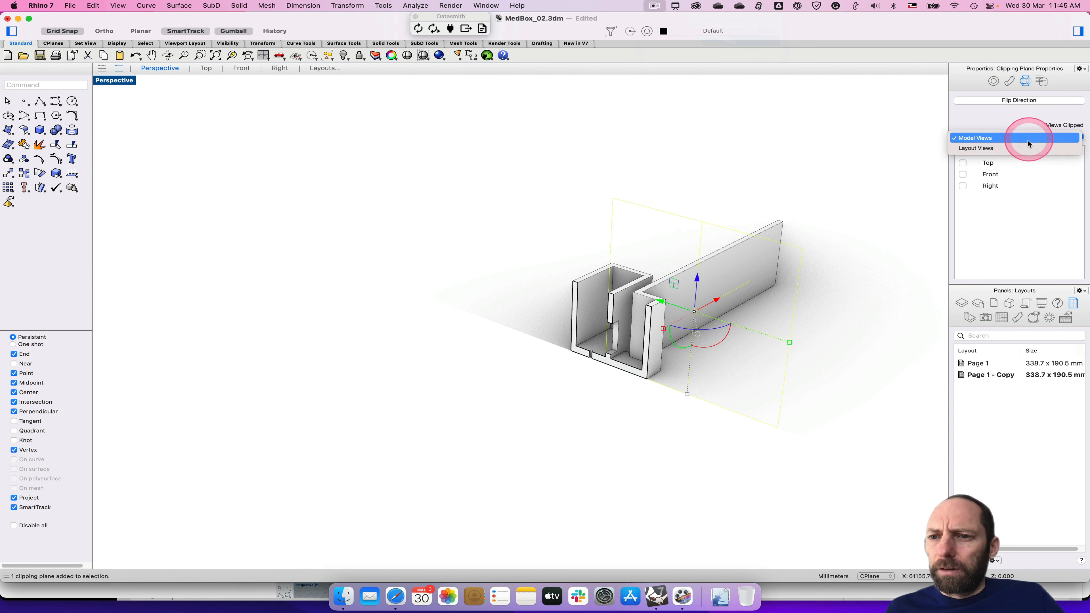
{"action": "left_click", "coordinate": [1022, 147]}
{"action": "left_click", "coordinate": [1013, 211]}
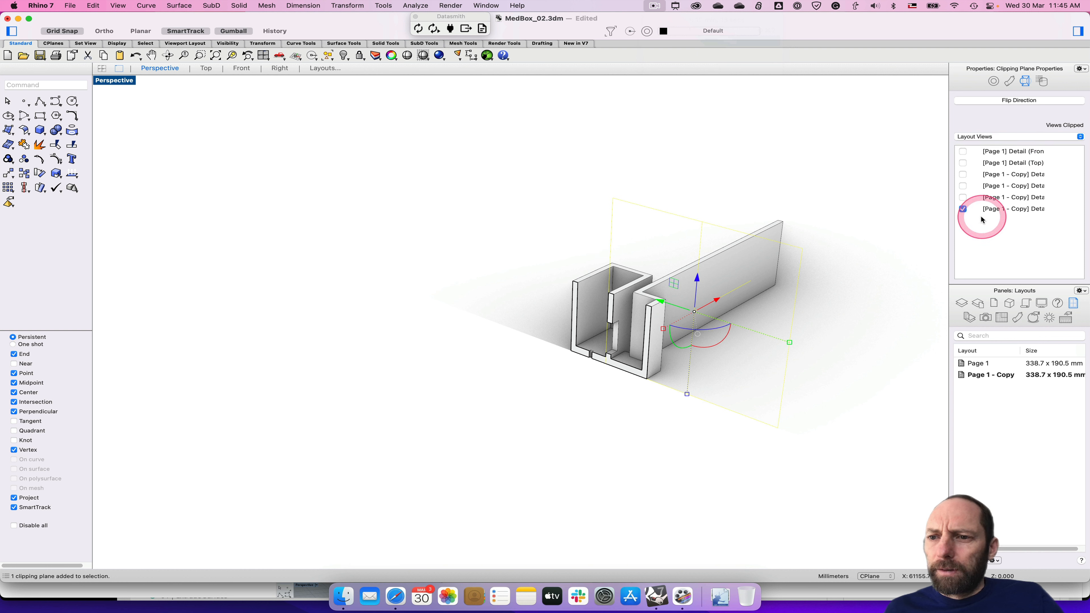
{"action": "left_click", "coordinate": [963, 208]}
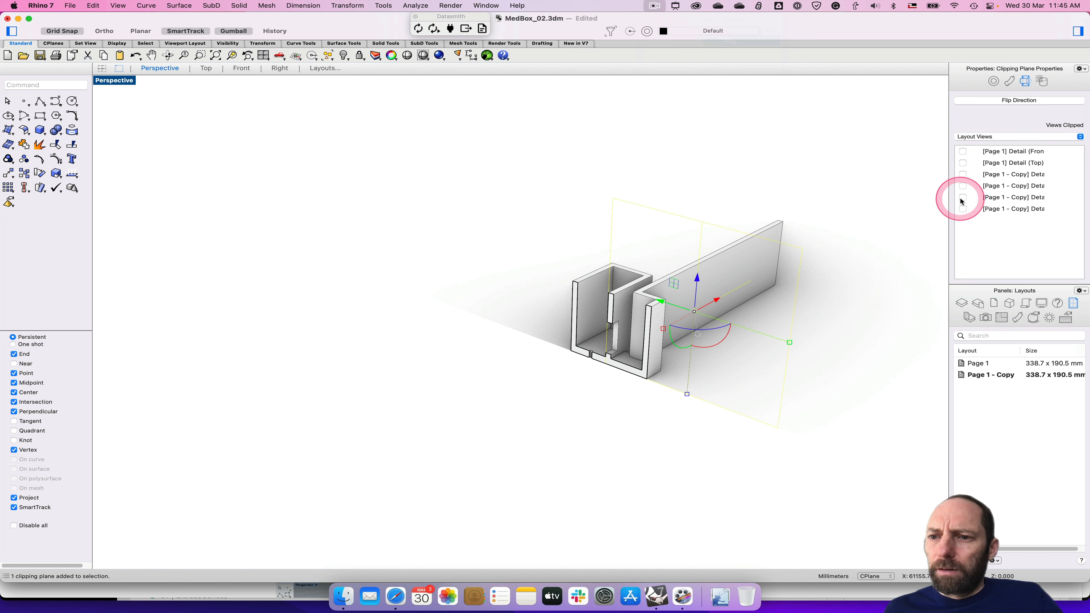
{"action": "left_click", "coordinate": [963, 174]}
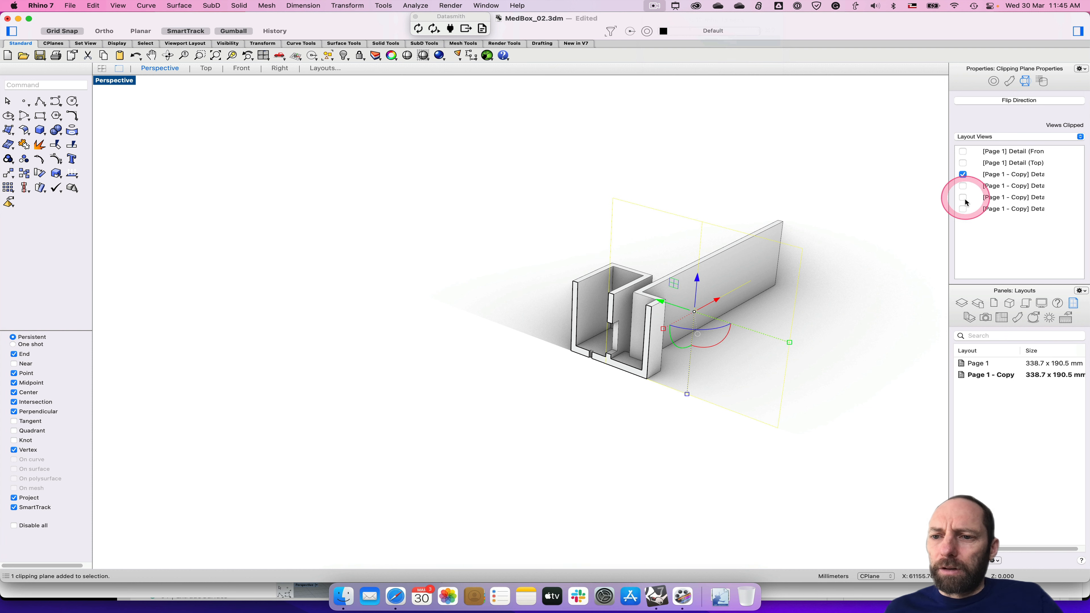
{"action": "left_click", "coordinate": [318, 69]}
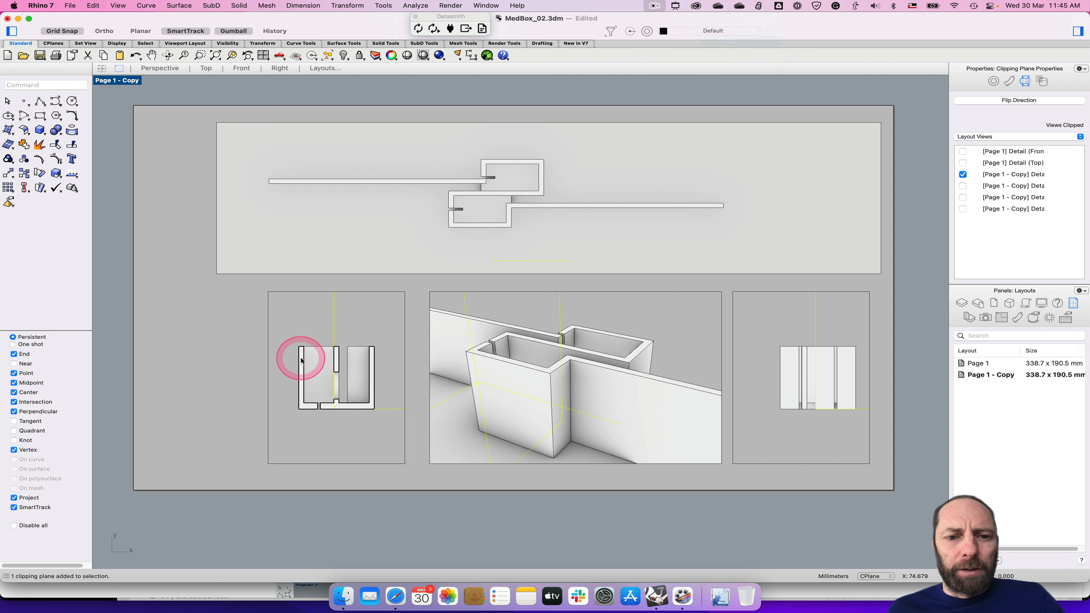
{"action": "left_click", "coordinate": [186, 320]}
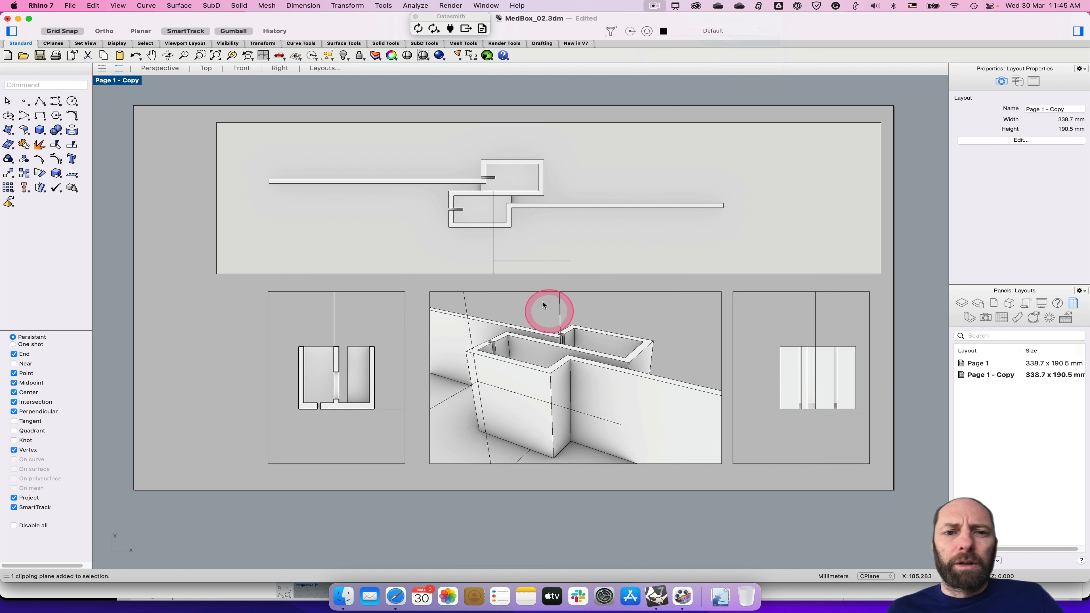
Step: Hide the clipping plane in the Perspective model view and return to the Page 1 - Copy layout
{"action": "left_click", "coordinate": [159, 69]}
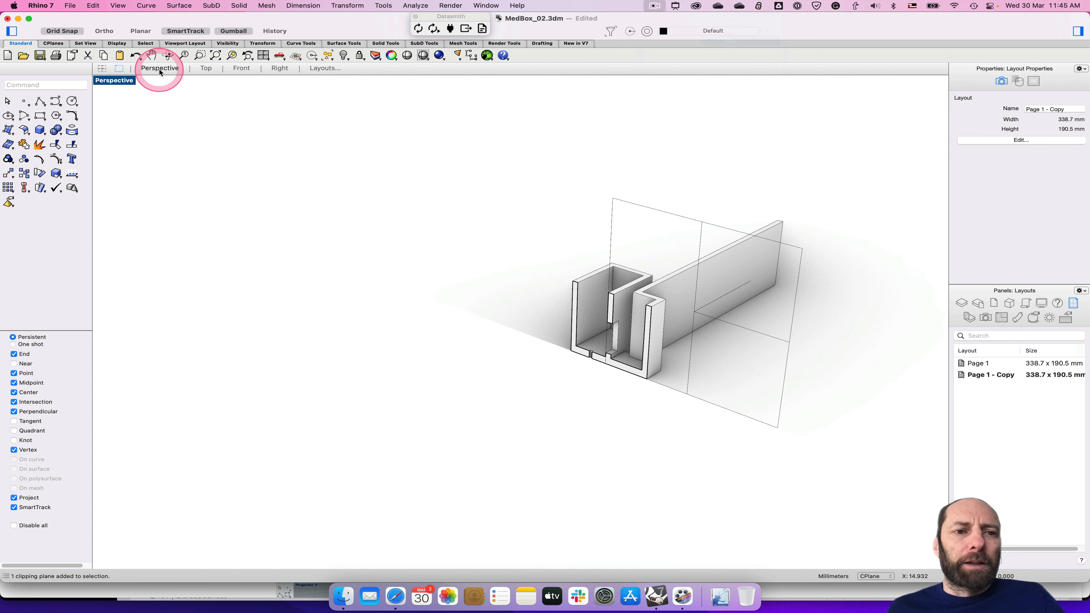
{"action": "left_click", "coordinate": [637, 207]}
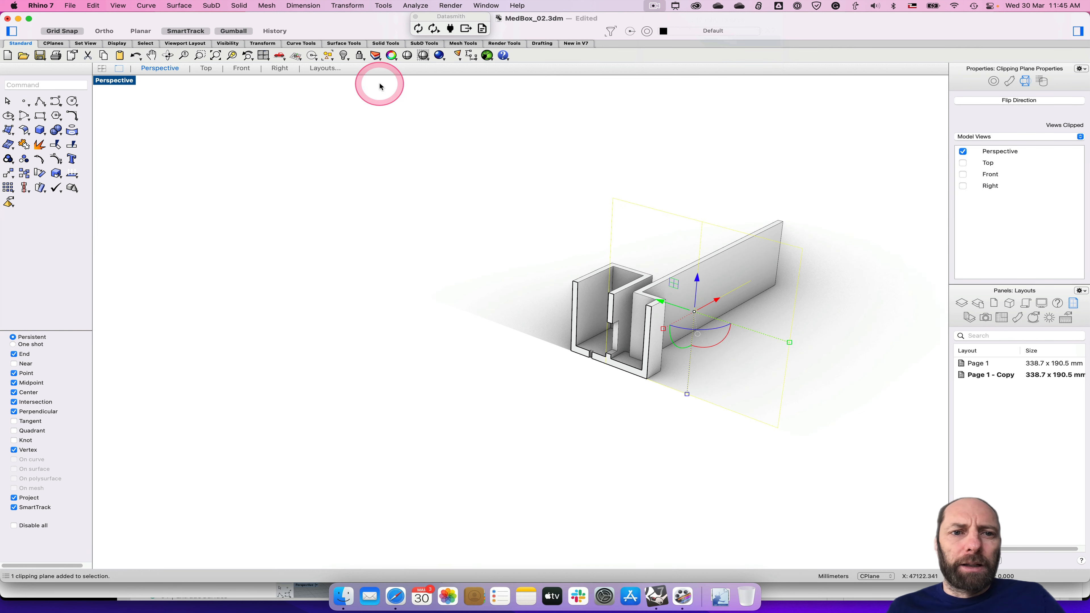
{"action": "left_click", "coordinate": [344, 56]}
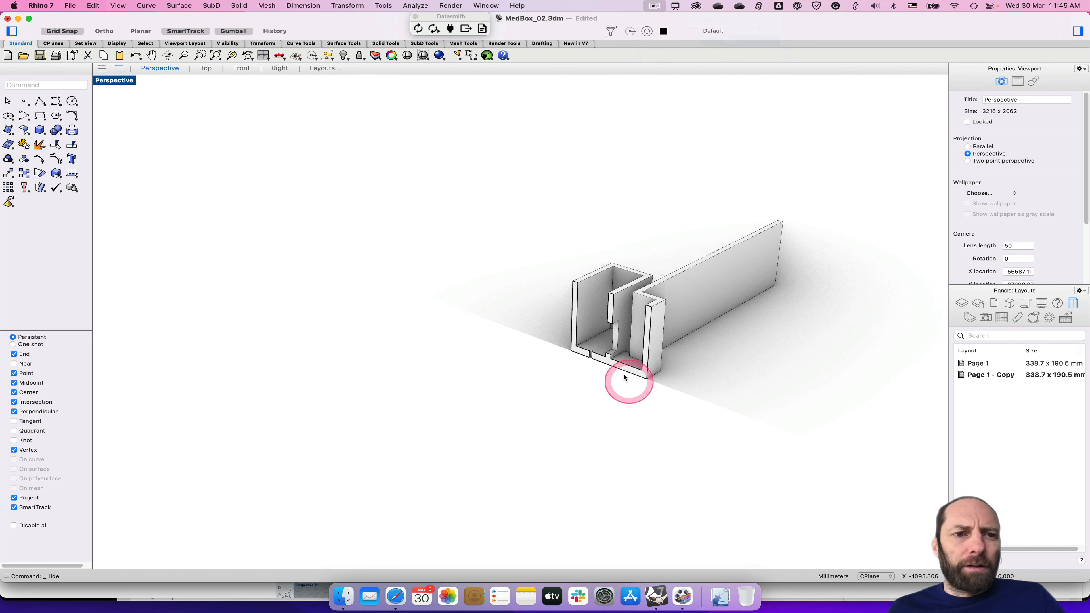
{"action": "left_click", "coordinate": [324, 69]}
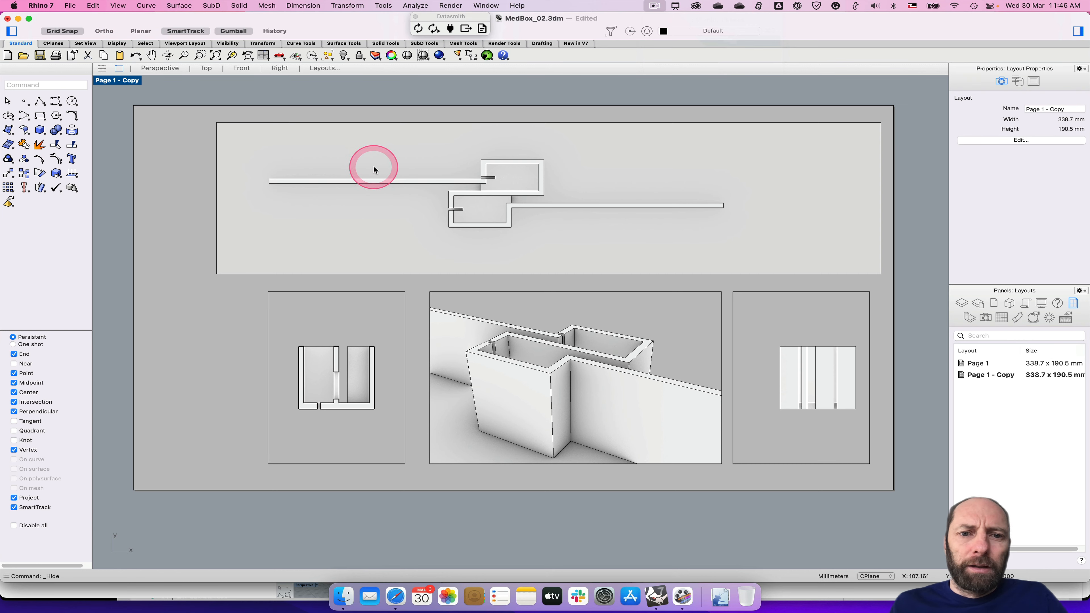
Step: Print all layout pages with vector output, keeping print color and the Scaled to Fit scale
{"action": "key", "text": "super+p"}
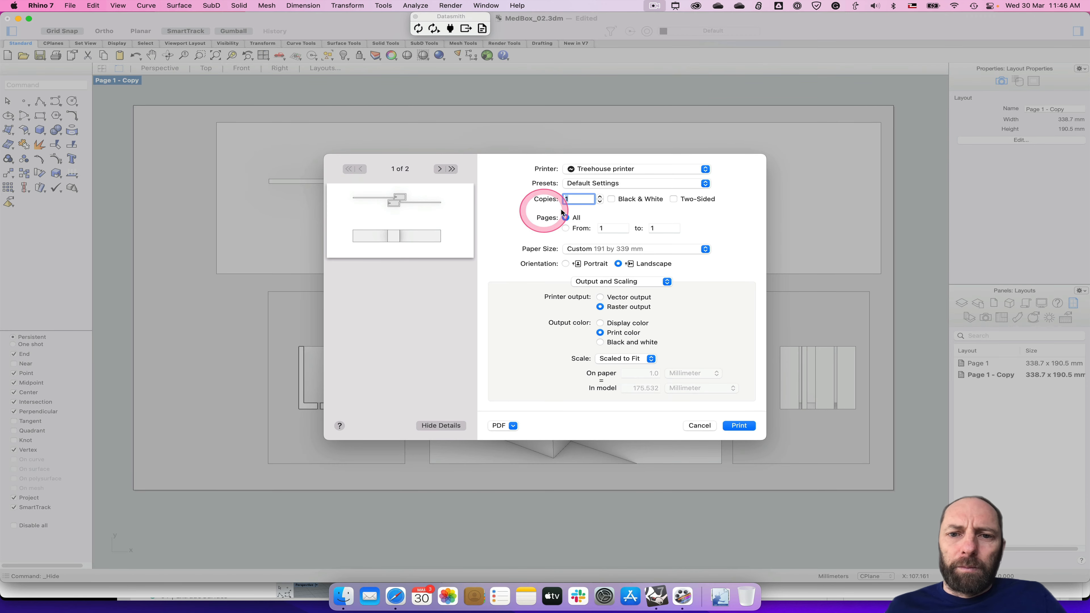
{"action": "left_click", "coordinate": [700, 169]}
{"action": "left_click", "coordinate": [703, 170]}
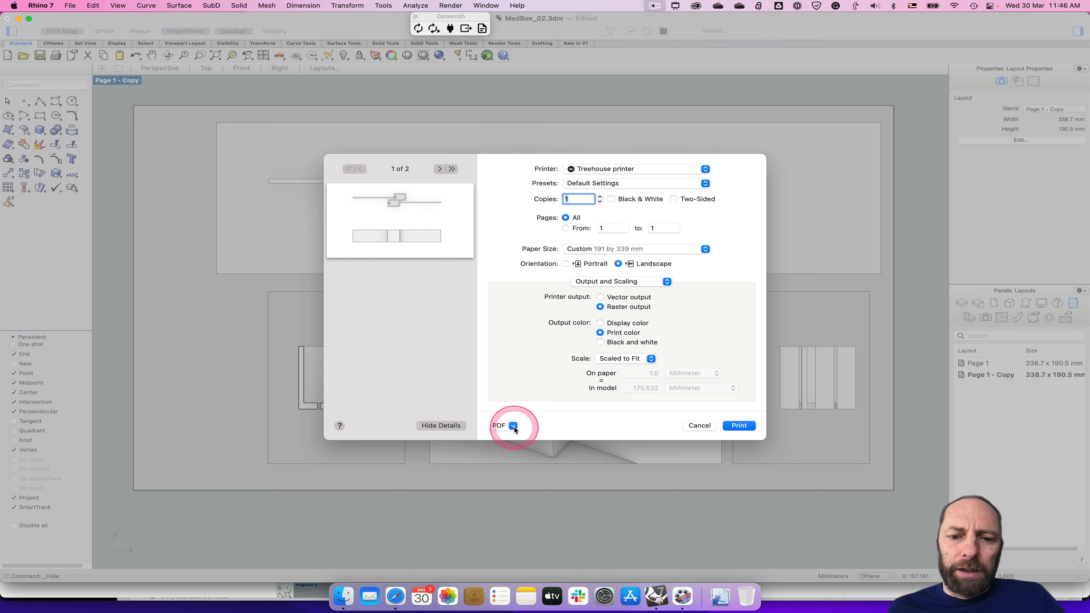
{"action": "left_click", "coordinate": [505, 426]}
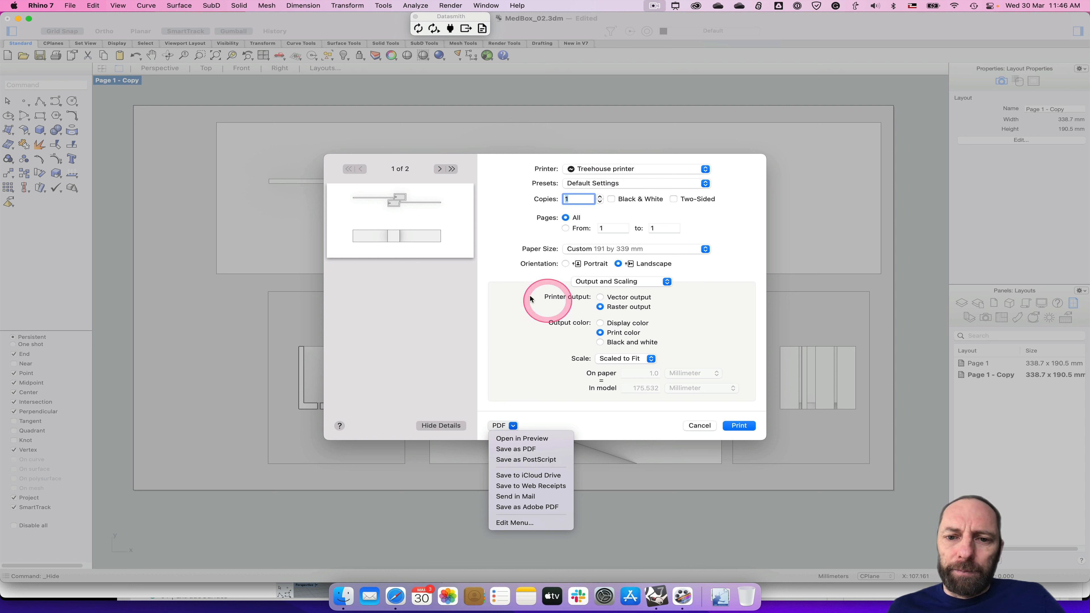
{"action": "left_click", "coordinate": [517, 303]}
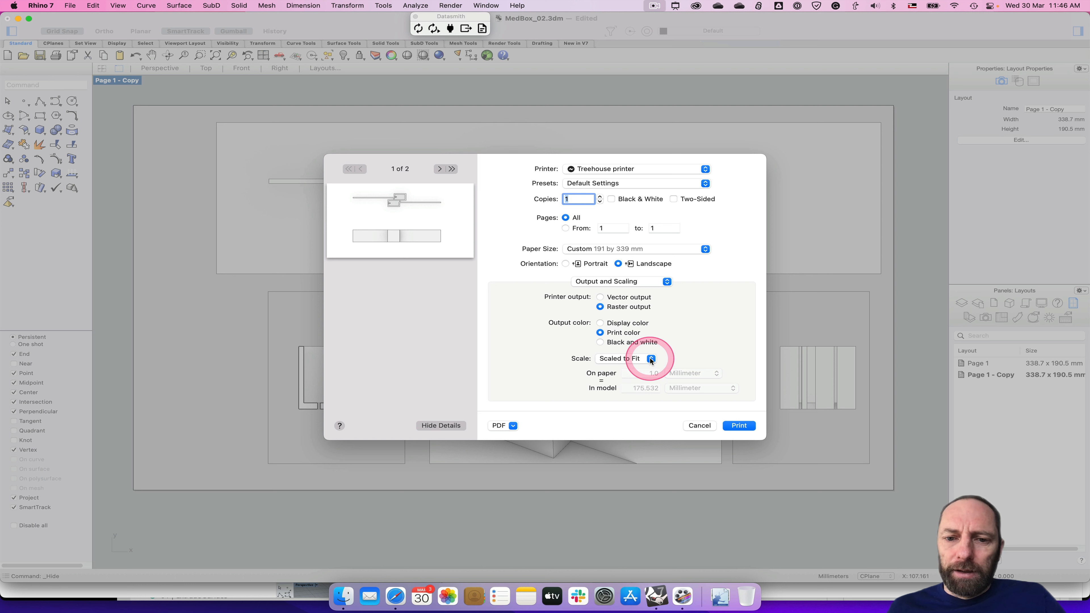
{"action": "left_click", "coordinate": [650, 359]}
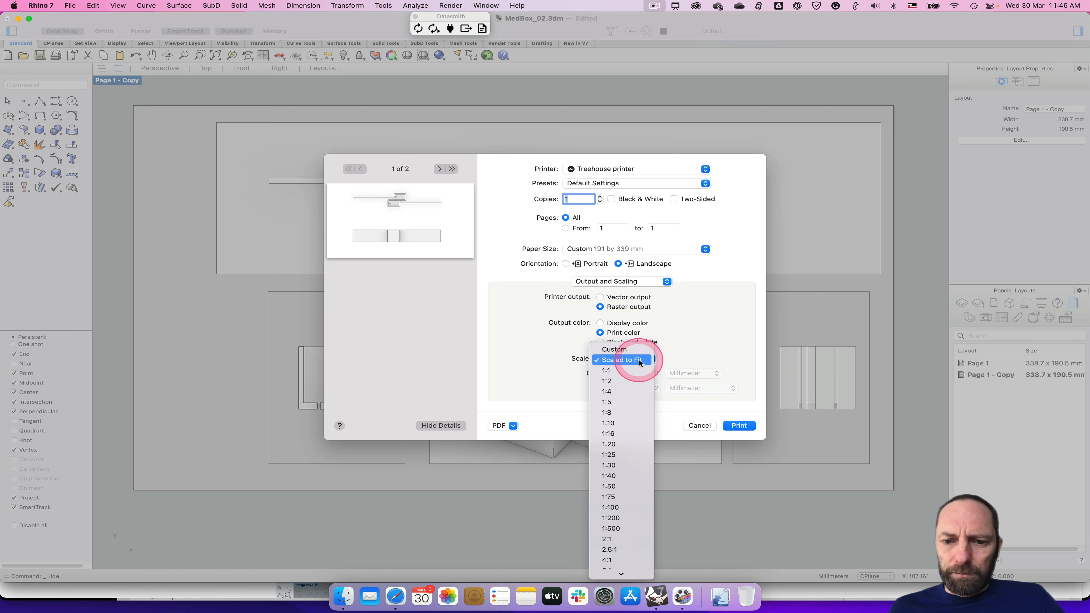
{"action": "left_click", "coordinate": [640, 361]}
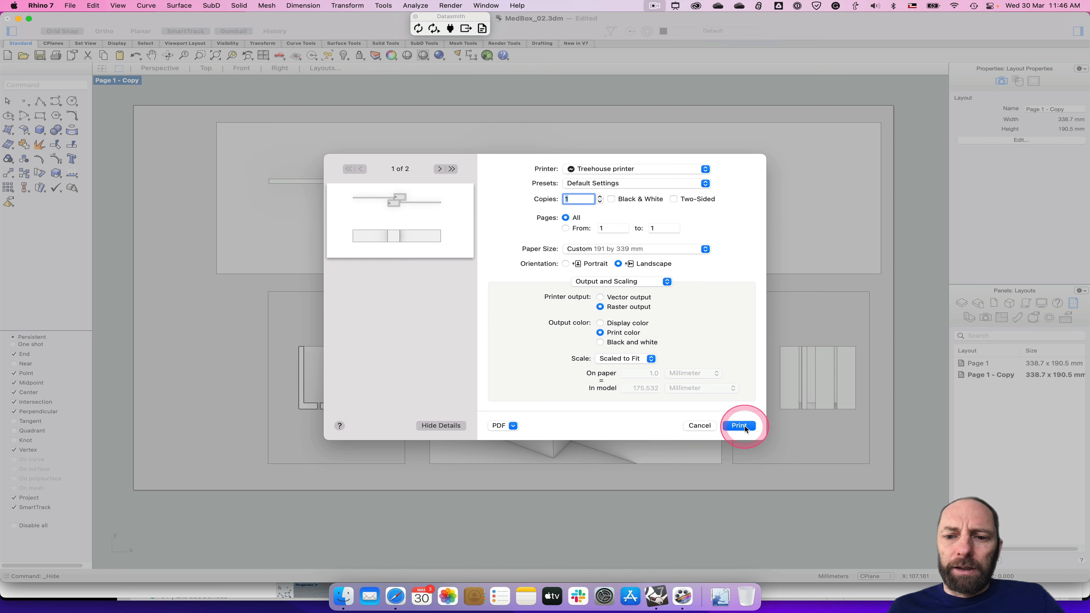
{"action": "left_click", "coordinate": [610, 297]}
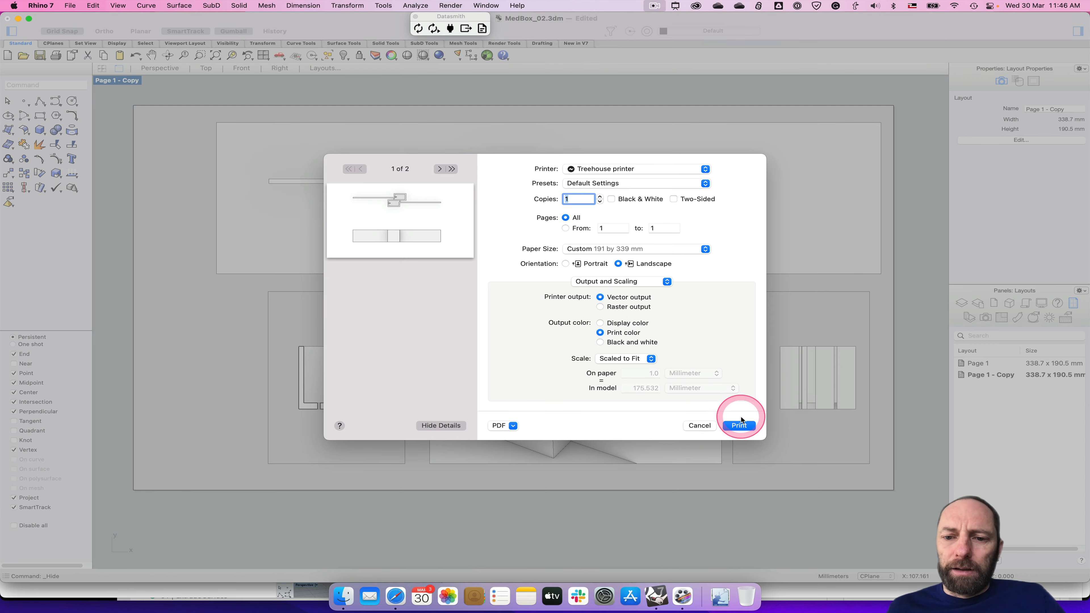
{"action": "left_click", "coordinate": [739, 426]}
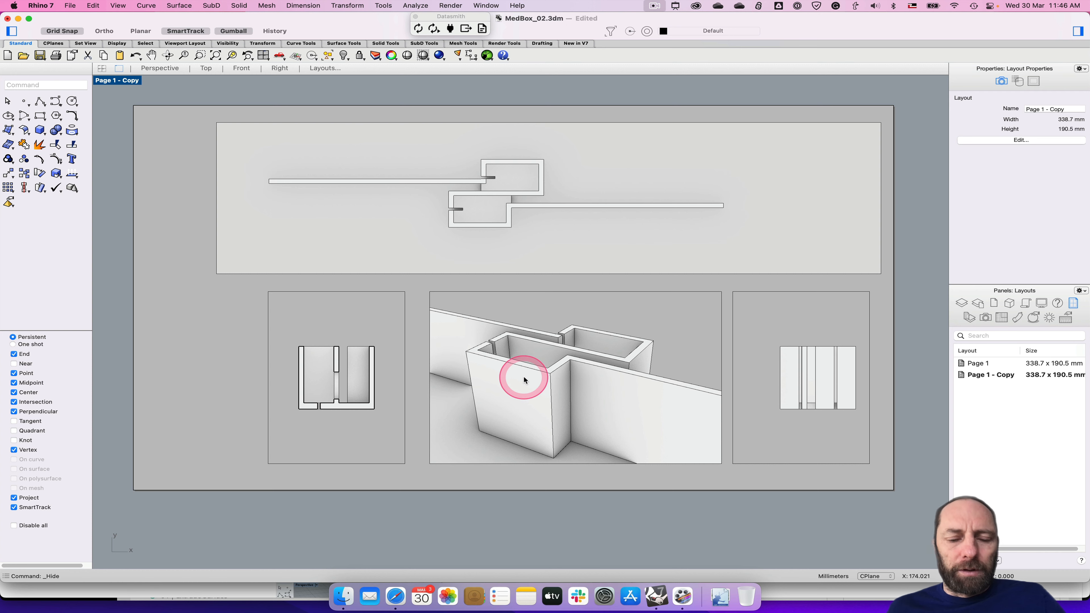
Step: Save the layout pages as a PDF named Med_box_layout 1.pdf in the Med_box folder
{"action": "key", "text": "super+p"}
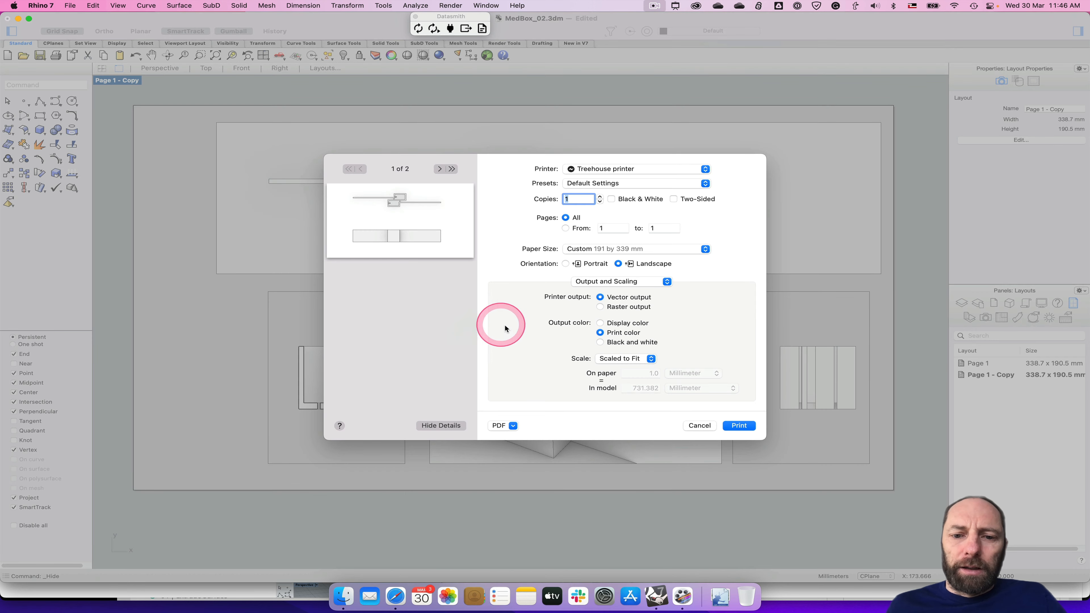
{"action": "left_click", "coordinate": [513, 426]}
{"action": "left_click", "coordinate": [516, 449]}
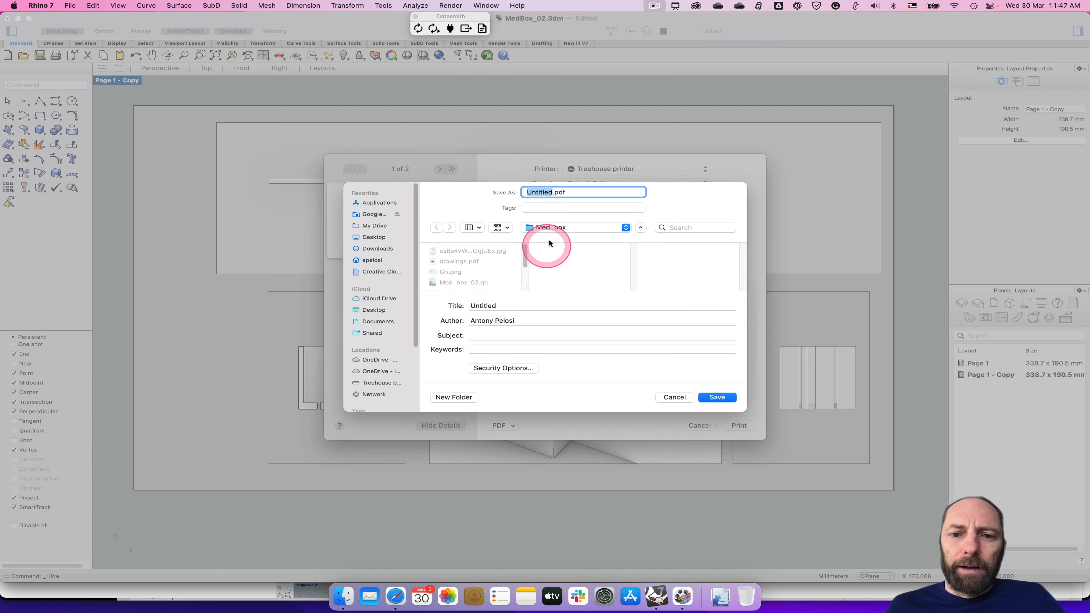
{"action": "type", "text": "Lay"}
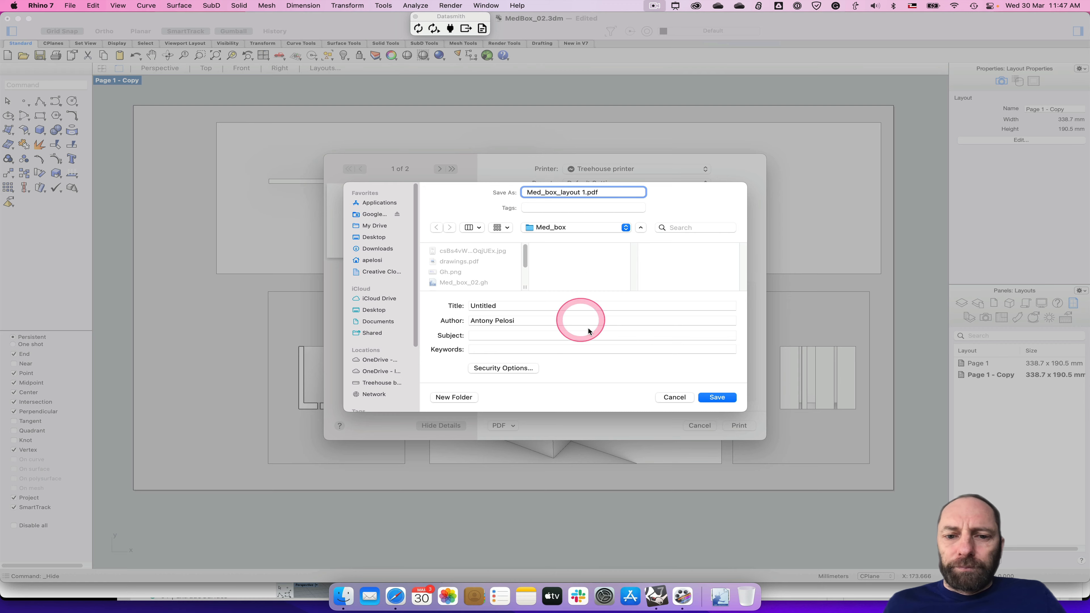
{"action": "left_click", "coordinate": [716, 397]}
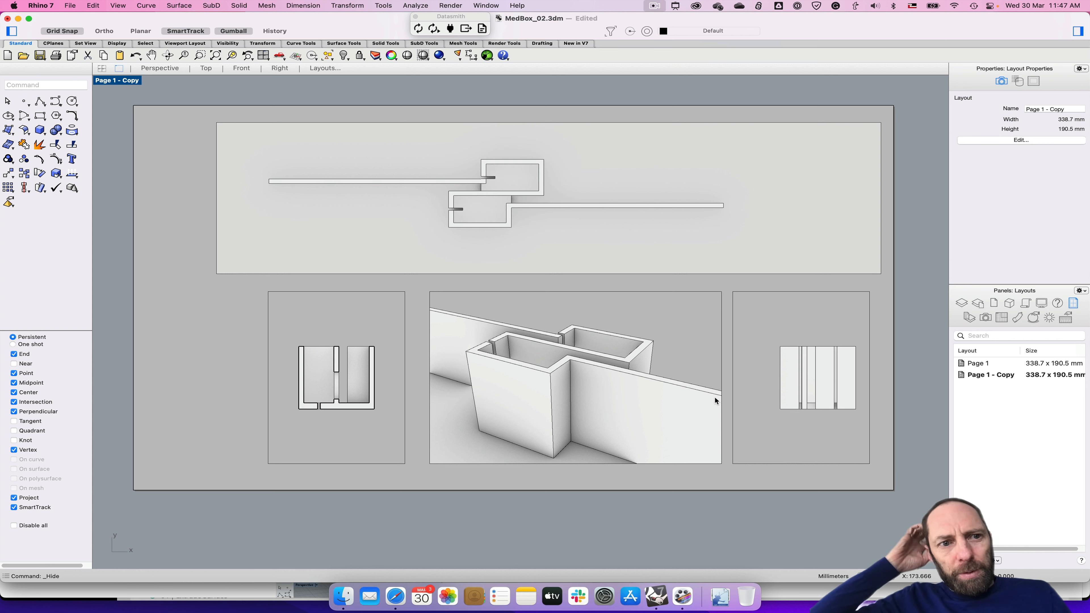
{"action": "left_click", "coordinate": [702, 398]}
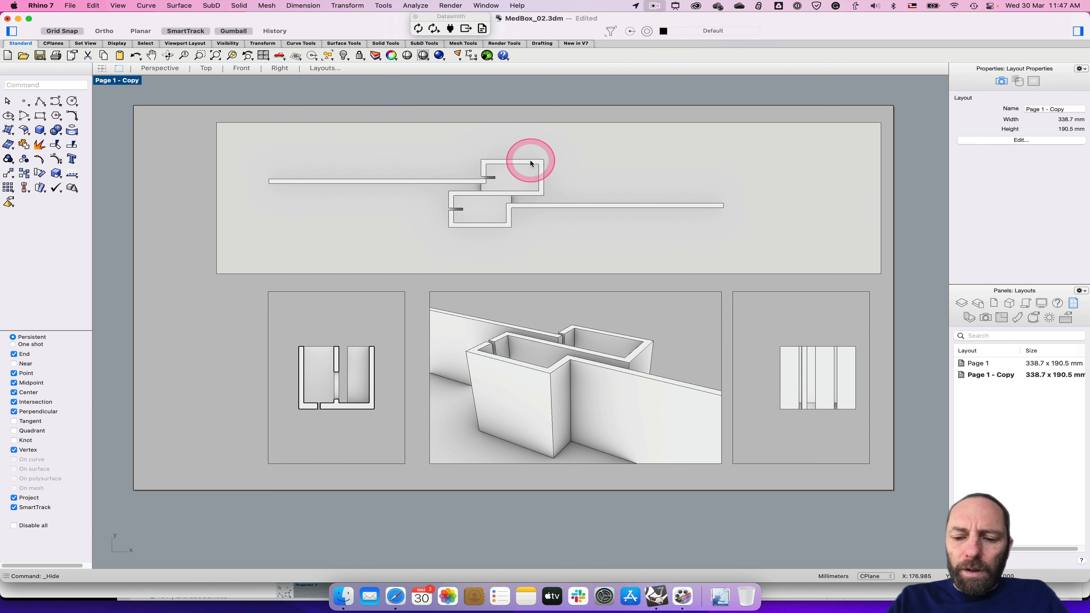
Step: Switch to Grasshopper, enlarge its window to fill the screen and fit the whole Med_box_02 definition in the canvas
{"action": "left_click", "coordinate": [487, 55]}
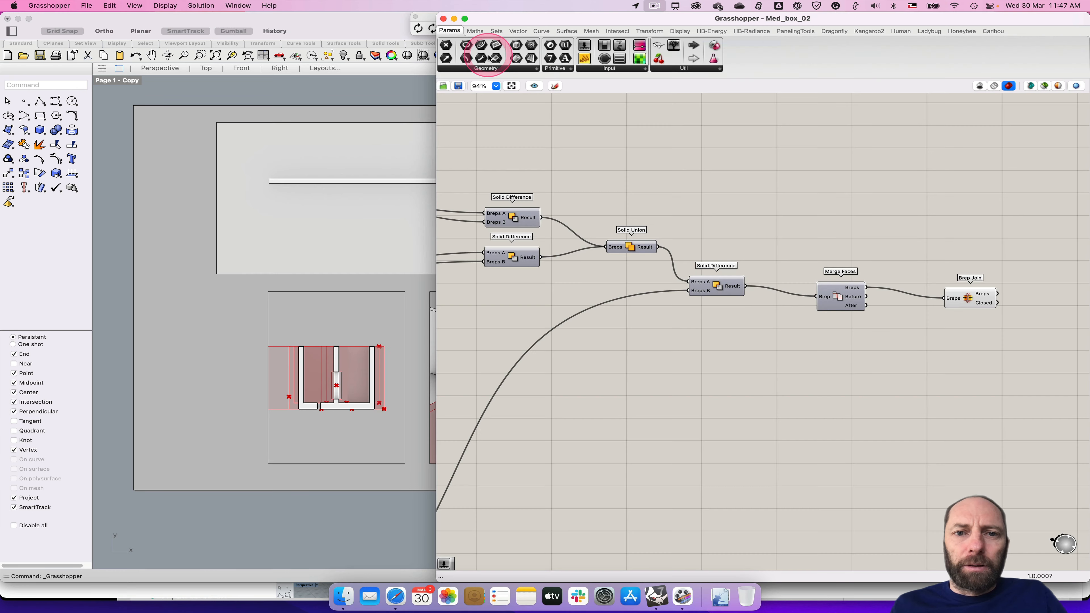
{"action": "left_click", "coordinate": [513, 87]}
{"action": "left_click", "coordinate": [513, 87]}
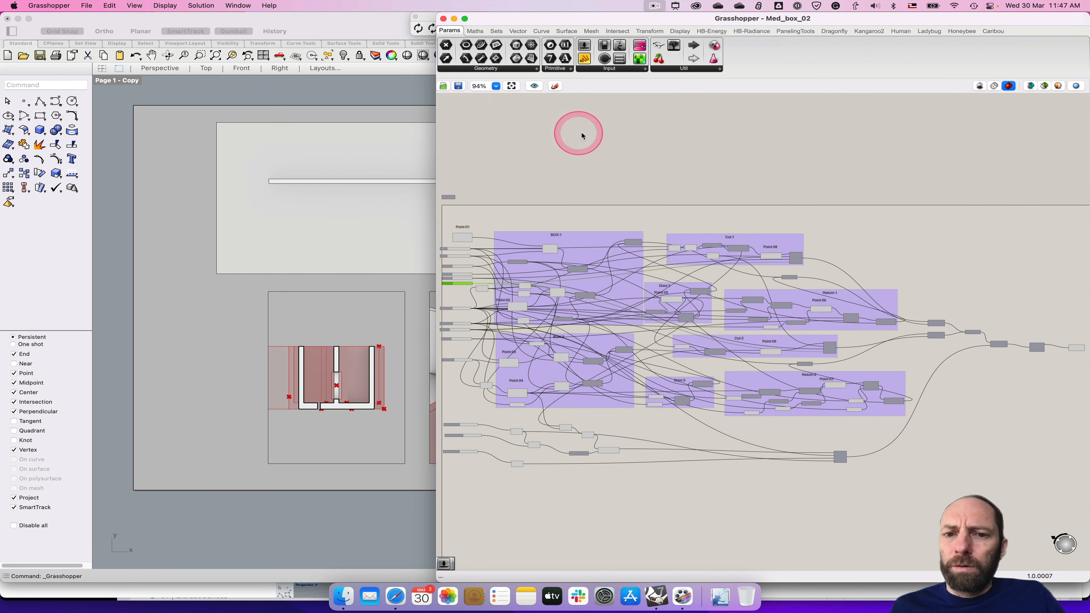
{"action": "double_click", "coordinate": [664, 19]}
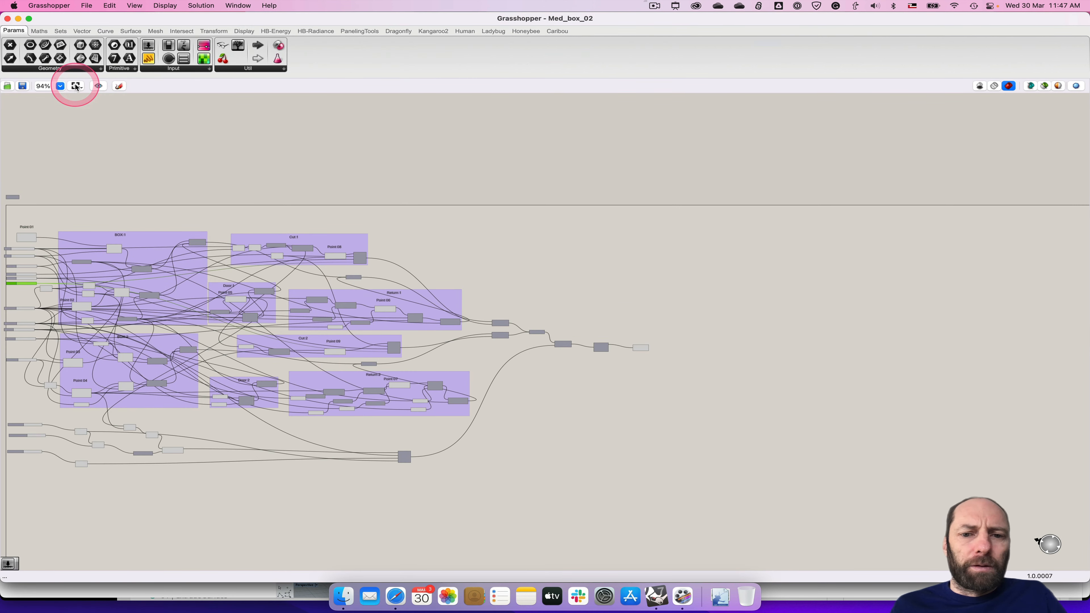
{"action": "left_click", "coordinate": [76, 86]}
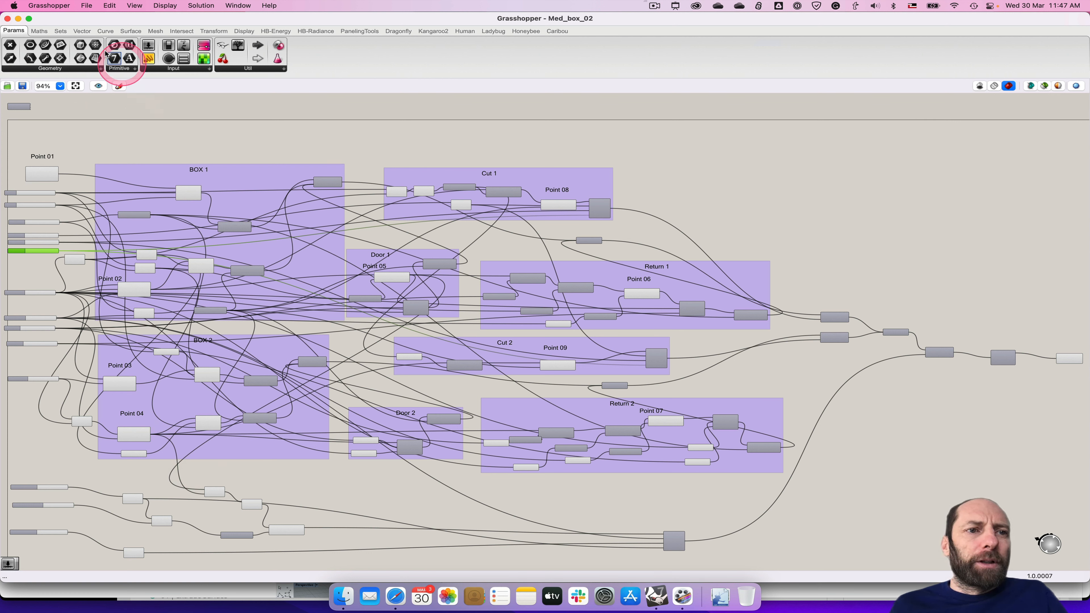
Step: Start a Hi-Res Image export of the whole Med_box_02 definition
{"action": "left_click", "coordinate": [86, 6]}
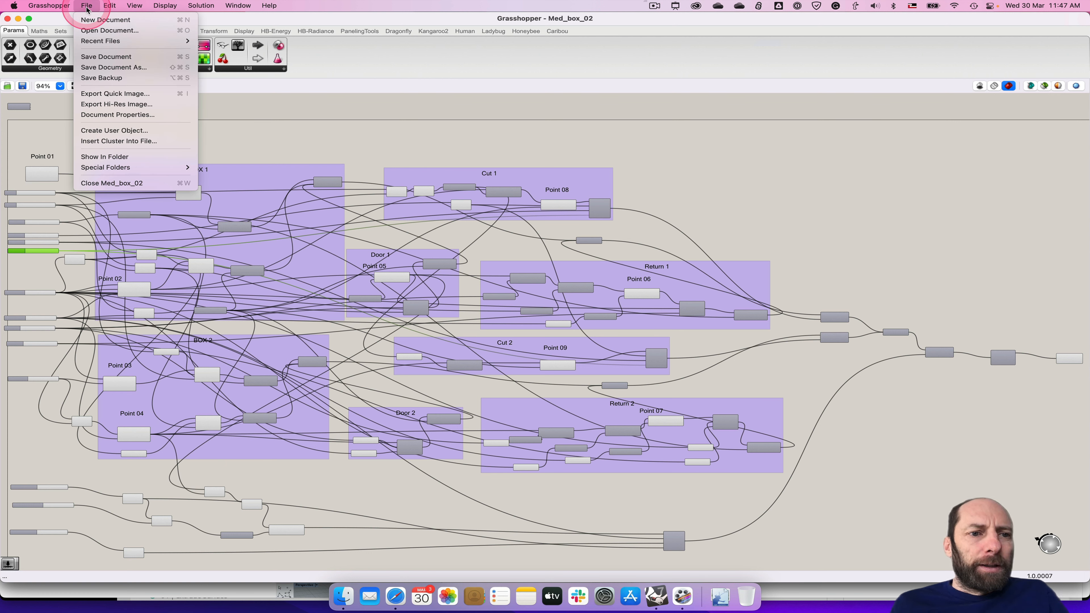
{"action": "mouse_move", "coordinate": [132, 6]}
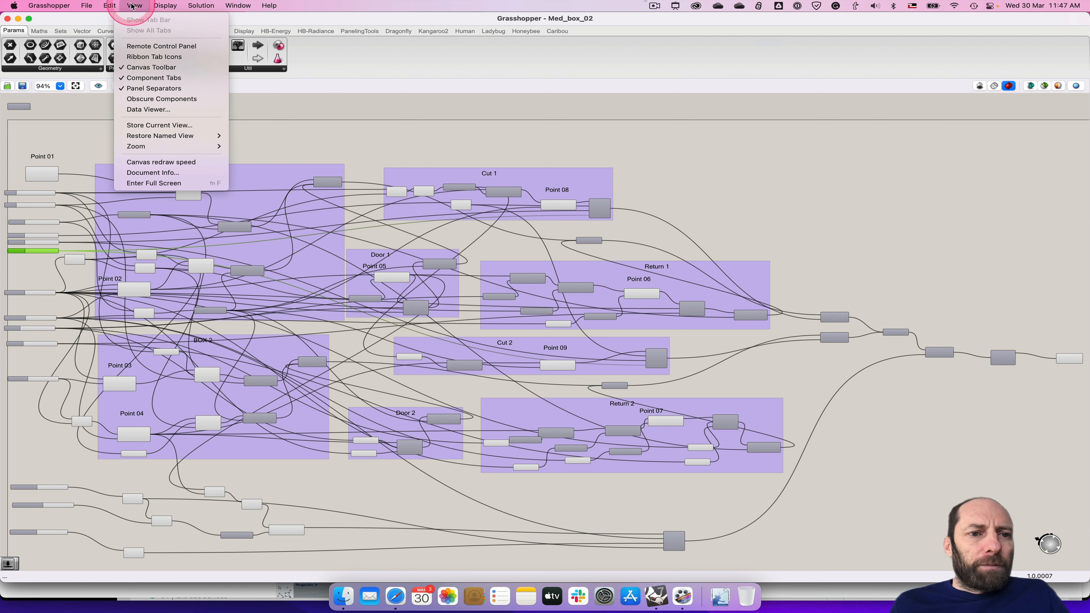
{"action": "mouse_move", "coordinate": [95, 6]}
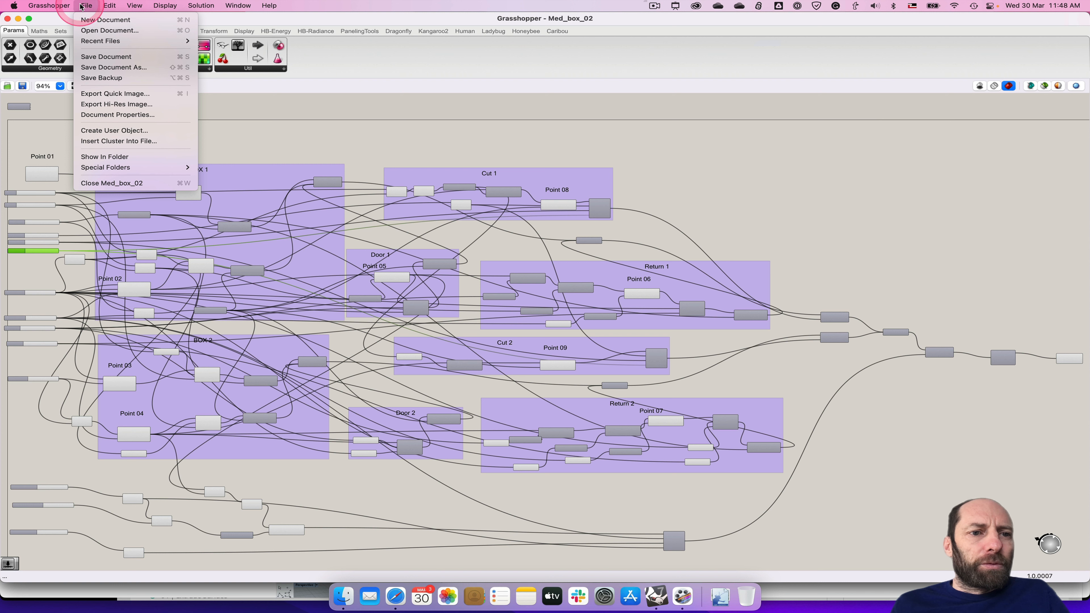
{"action": "left_click_drag", "start_coordinate": [82, 6], "coordinate": [125, 105]}
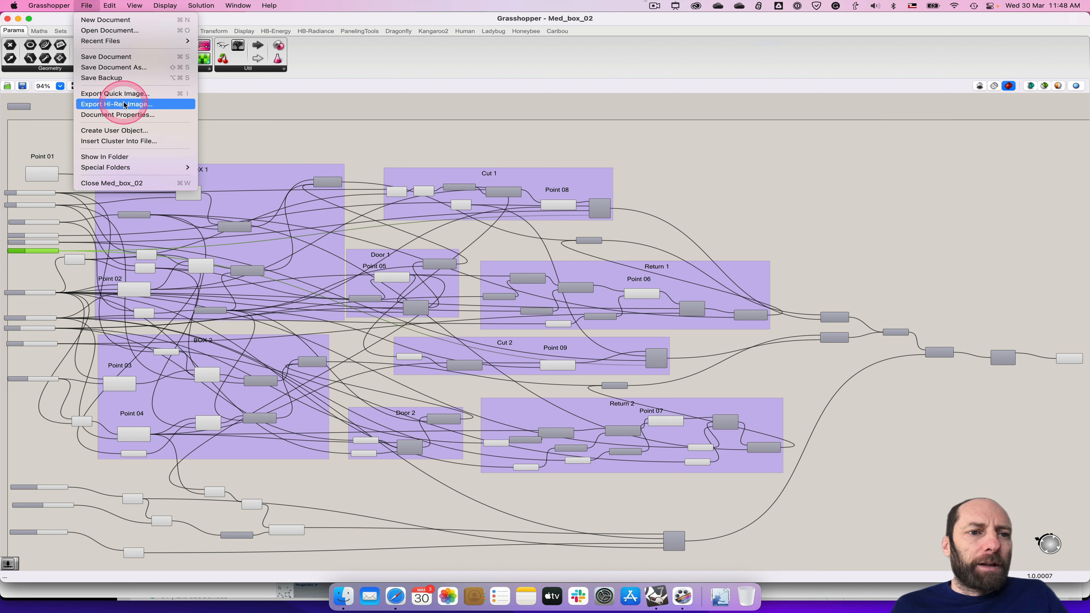
{"action": "left_click", "coordinate": [138, 105]}
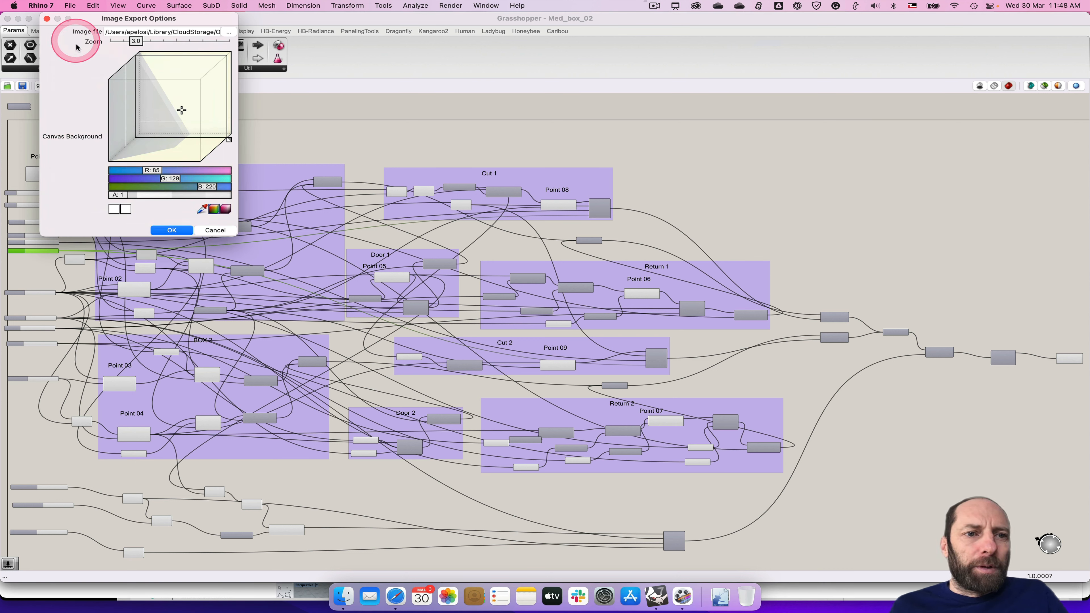
Step: Name the export file Medbox_script.png in the Med_box folder, using PNG format, and export the image
{"action": "left_click", "coordinate": [181, 33]}
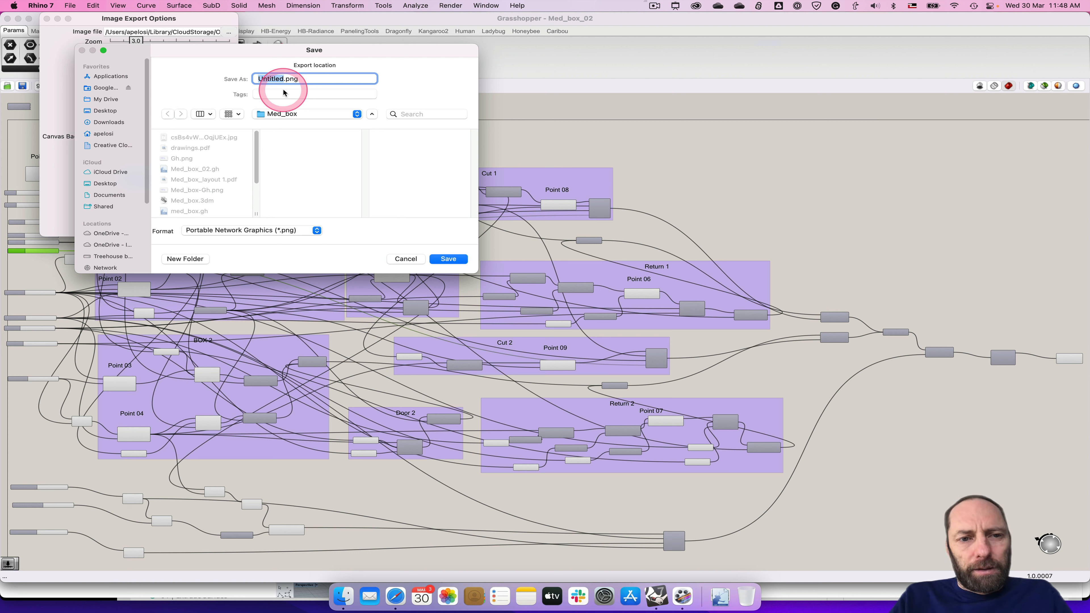
{"action": "type", "text": "Medbox"}
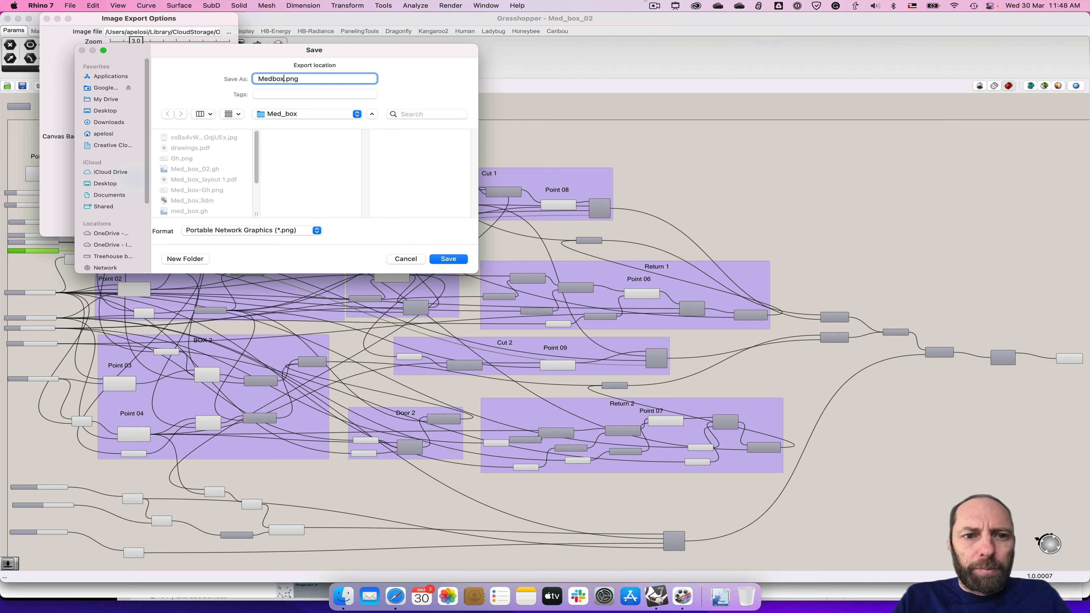
{"action": "type", "text": "_"}
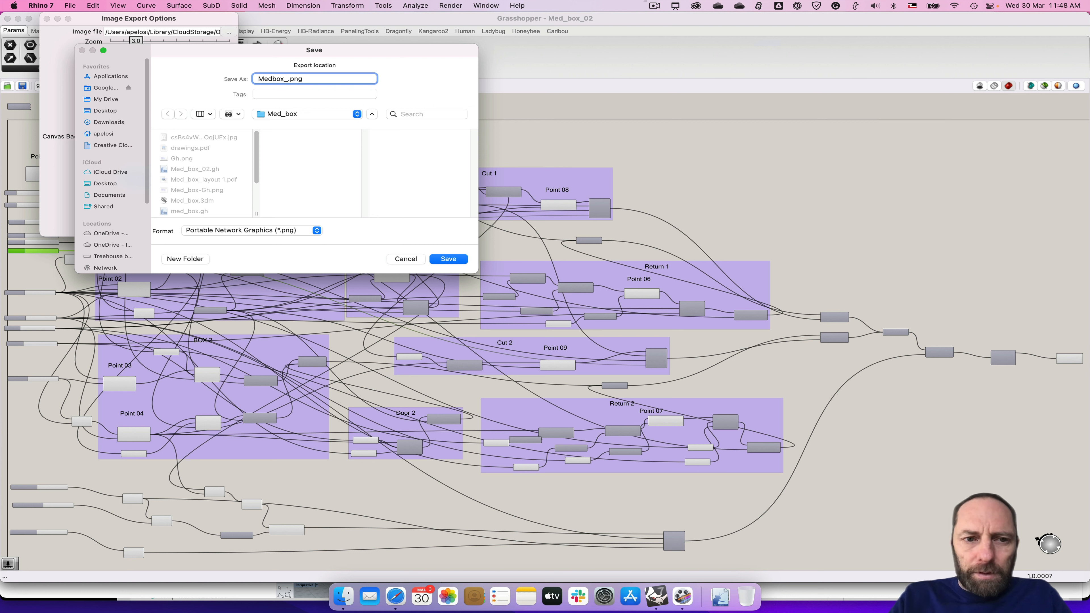
{"action": "type", "text": "scrpit"}
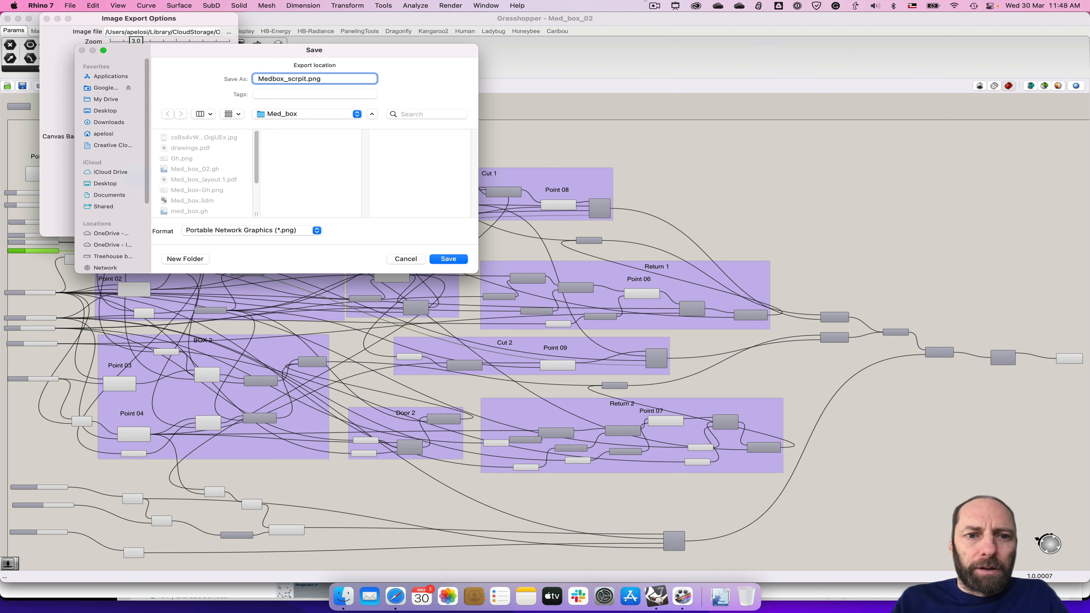
{"action": "key", "text": "BackSpace"}
{"action": "key", "text": "BackSpace"}
{"action": "key", "text": "BackSpace"}
{"action": "key", "text": "BackSpace"}
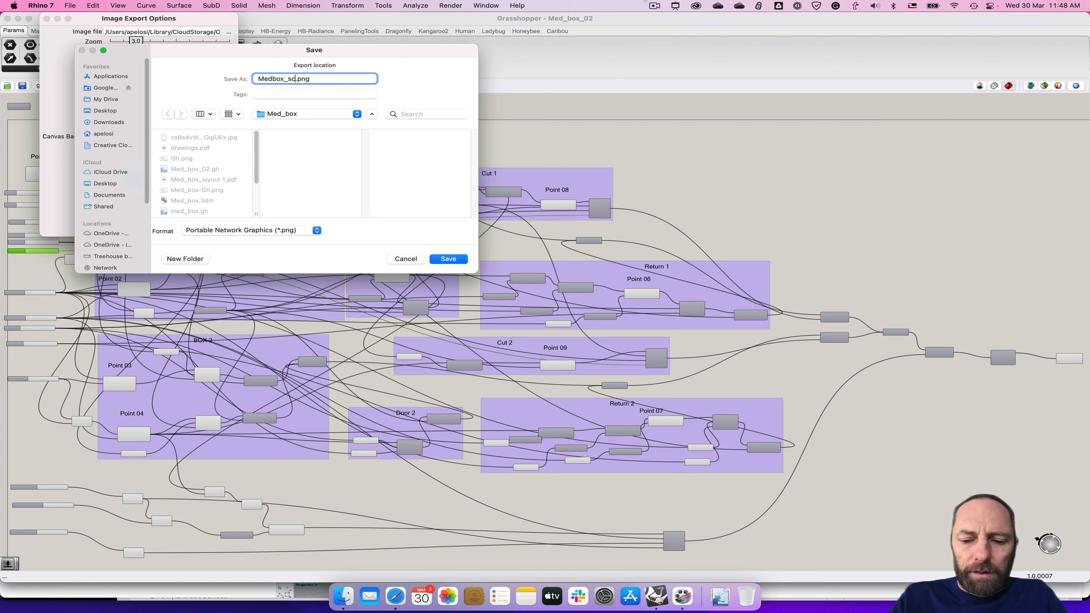
{"action": "type", "text": "ript"}
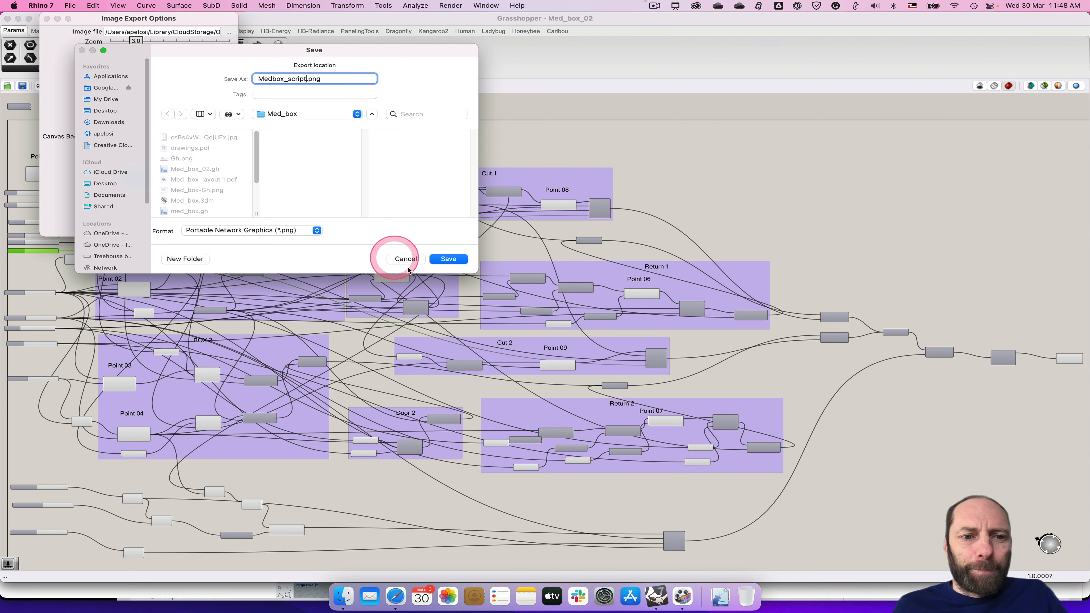
{"action": "left_click", "coordinate": [450, 260]}
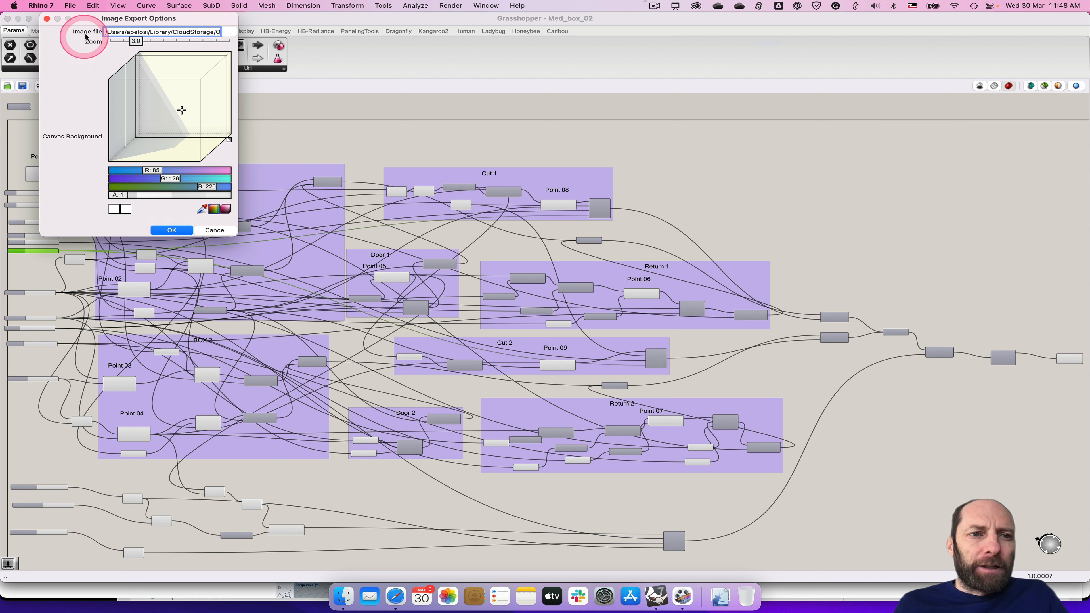
{"action": "left_click", "coordinate": [171, 230]}
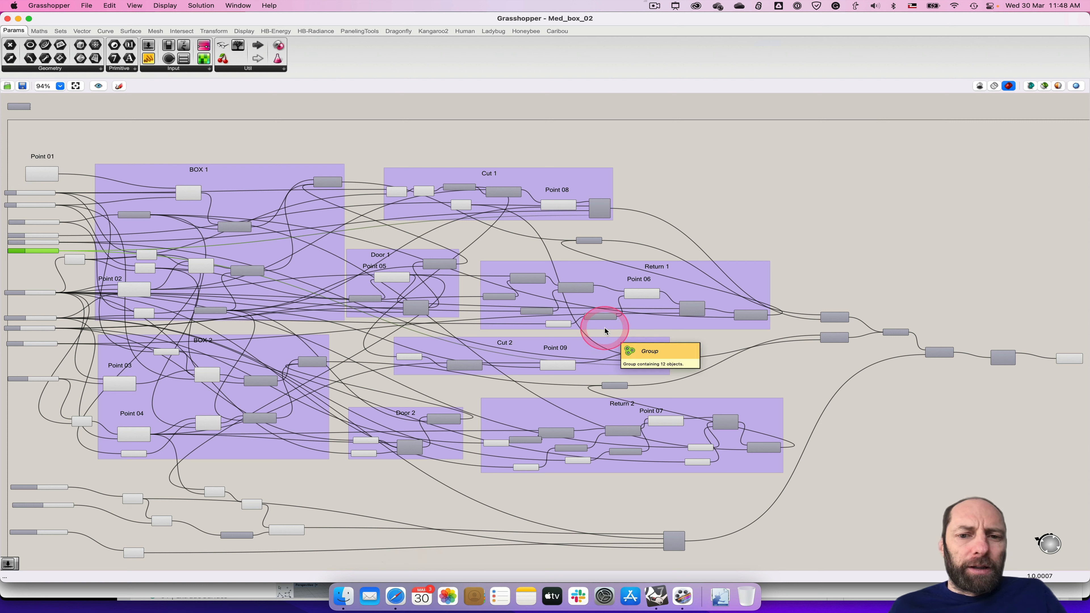
{"action": "mouse_move", "coordinate": [610, 314]}
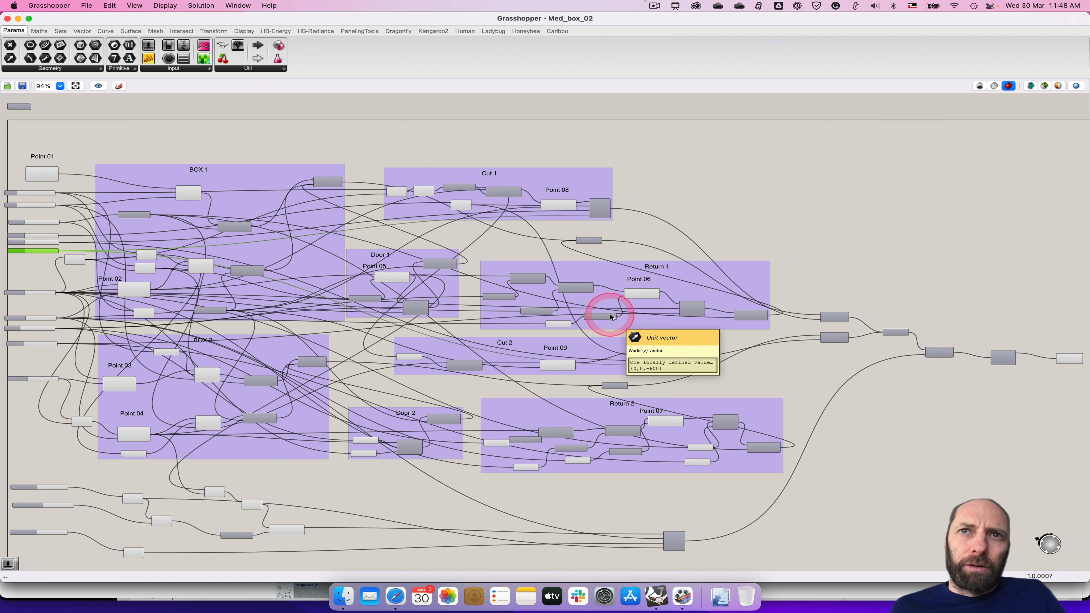